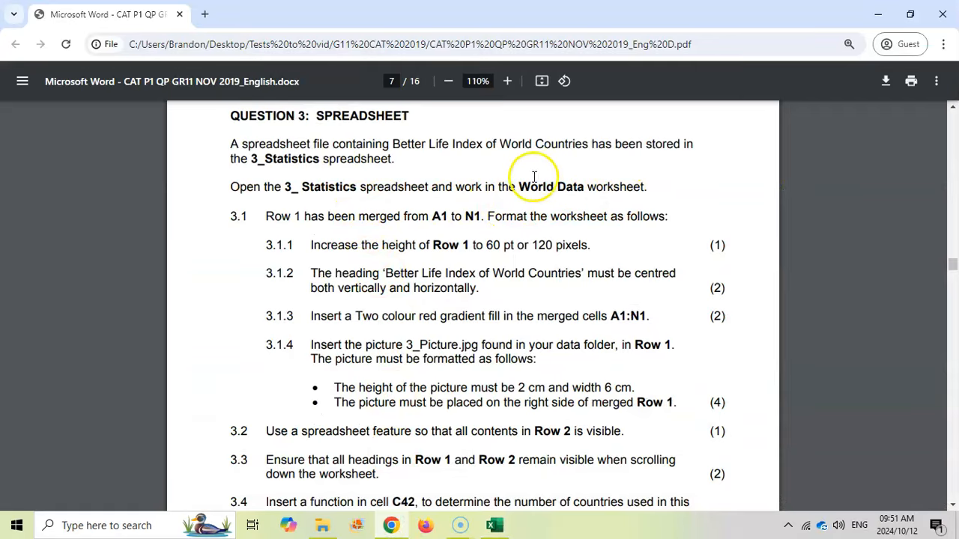
Step: Check the row height requirement in the question paper and set the height of row 1 on the World Data worksheet to 60 pt
{"action": "left_click", "coordinate": [494, 526]}
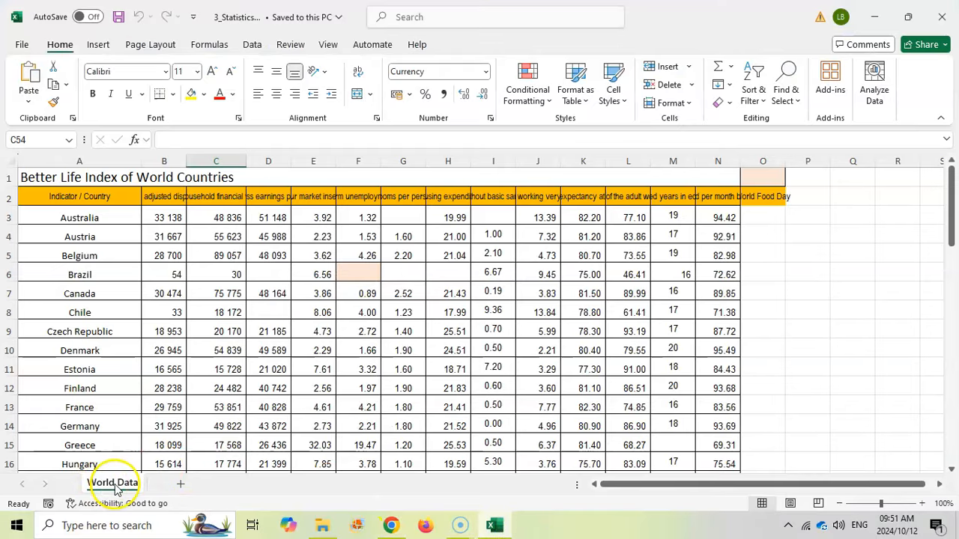
{"action": "left_click", "coordinate": [389, 527]}
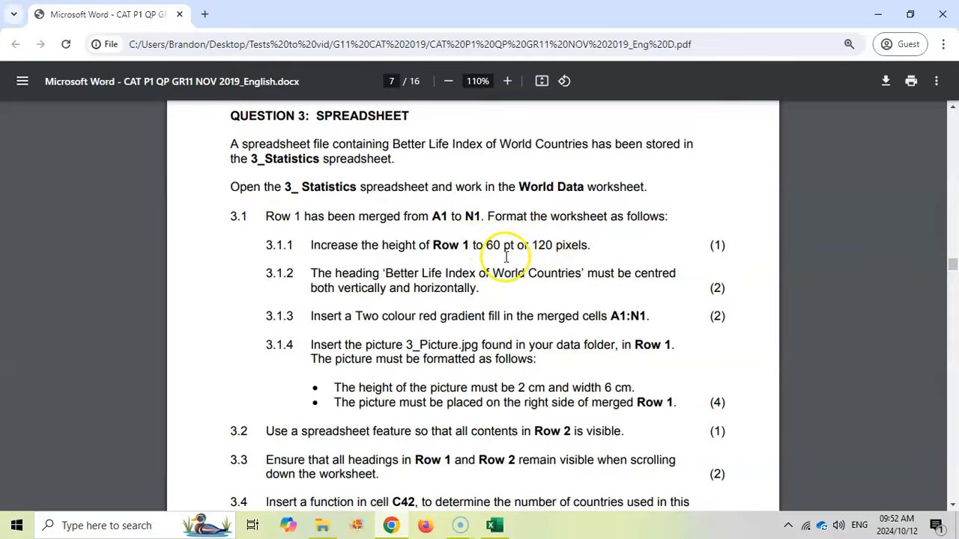
{"action": "left_click", "coordinate": [506, 530]}
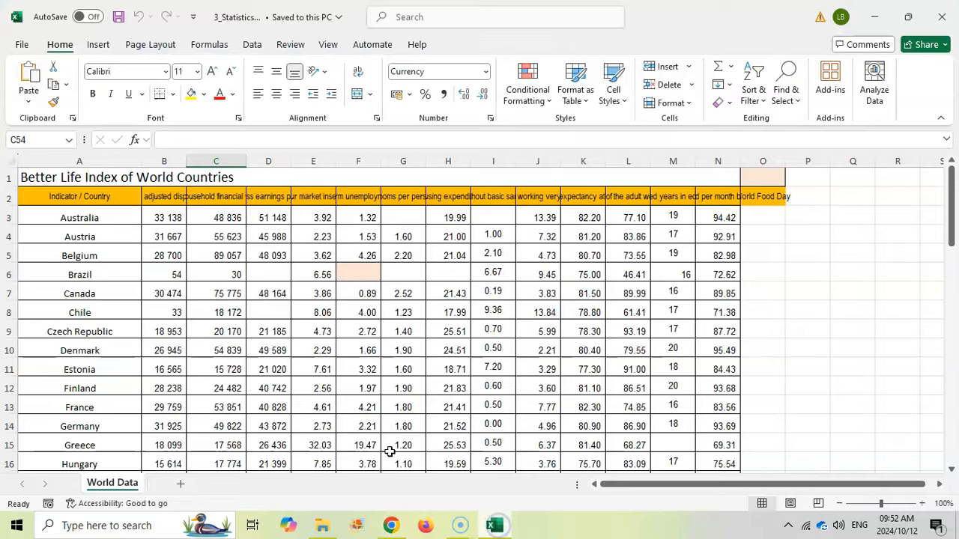
{"action": "left_click", "coordinate": [11, 178]}
{"action": "right_click", "coordinate": [11, 179]}
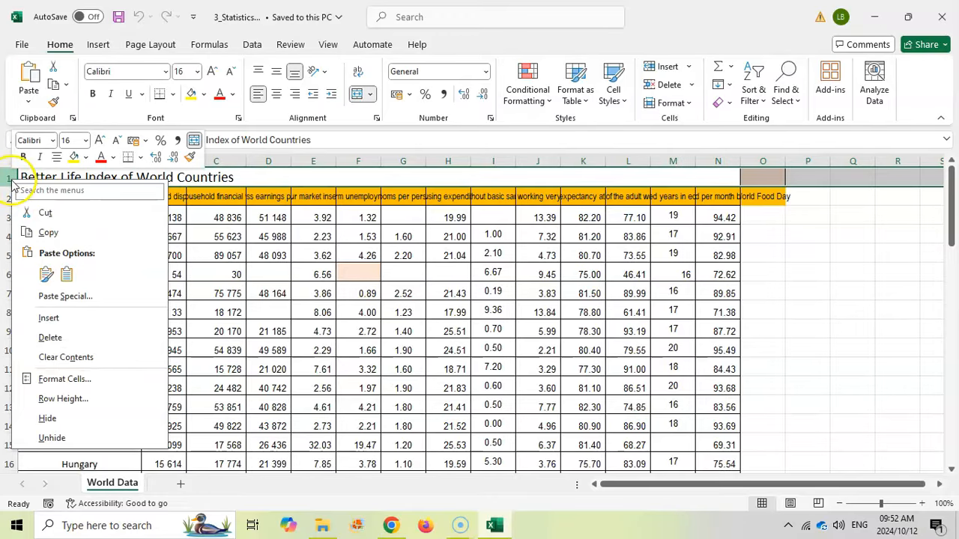
{"action": "left_click", "coordinate": [71, 403]}
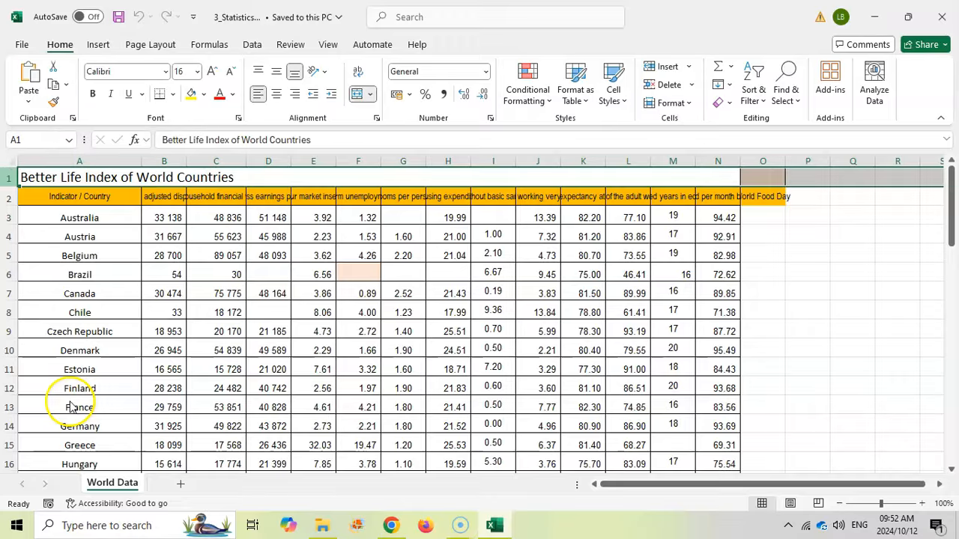
{"action": "left_click_drag", "start_coordinate": [72, 404], "coordinate": [163, 238]}
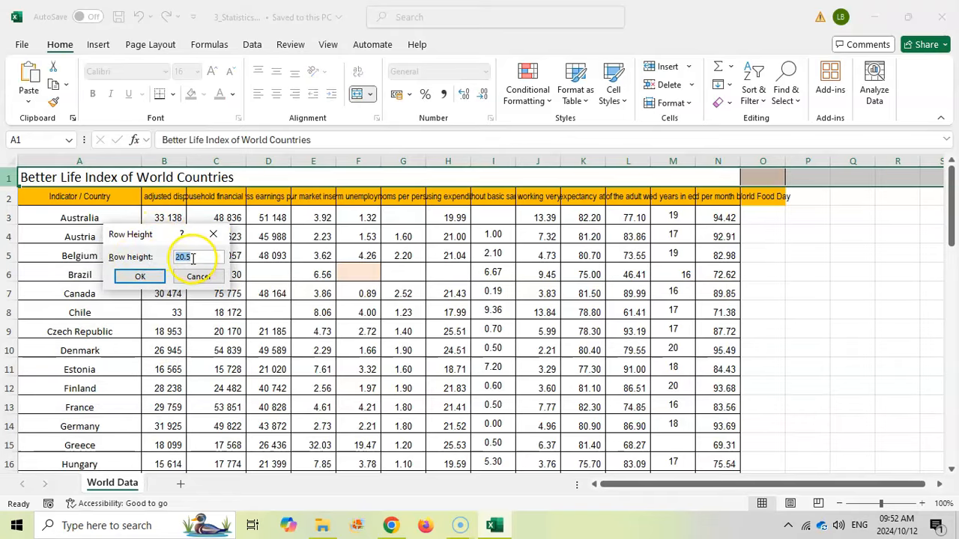
{"action": "left_click", "coordinate": [494, 526]}
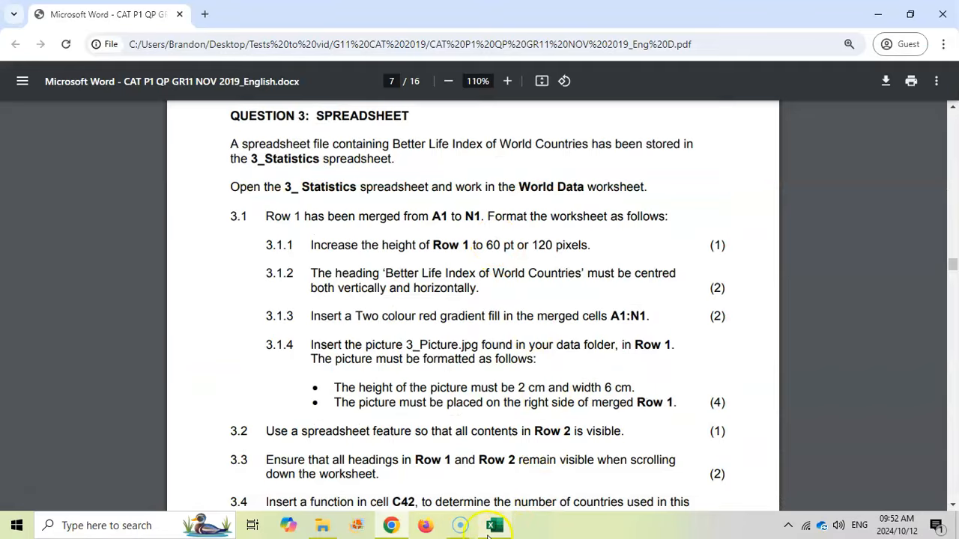
{"action": "left_click", "coordinate": [493, 525]}
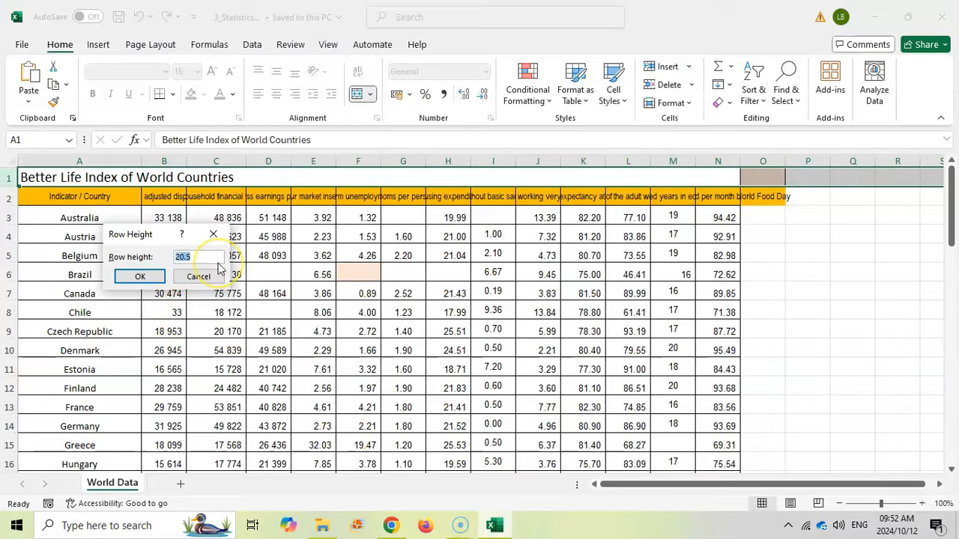
{"action": "left_click", "coordinate": [142, 277]}
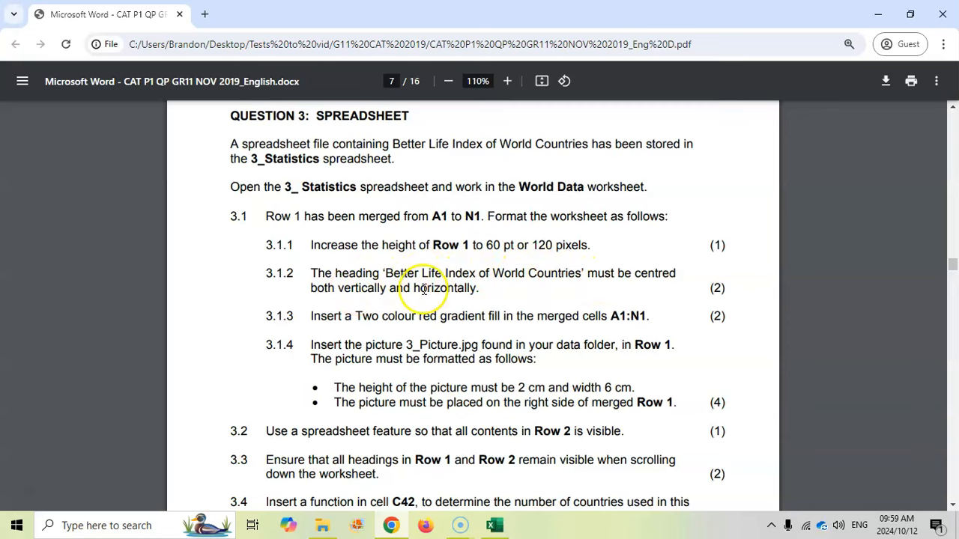
Step: Centre the heading "Better Life Index of World Countries" horizontally and vertically in merged row 1 and check its alignment in Format Cells
{"action": "left_click", "coordinate": [494, 526]}
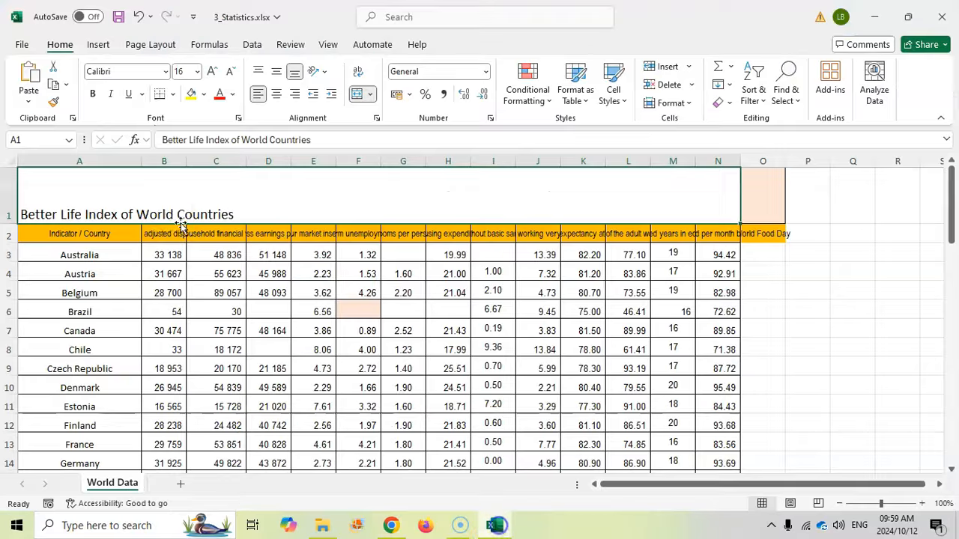
{"action": "left_click", "coordinate": [277, 94]}
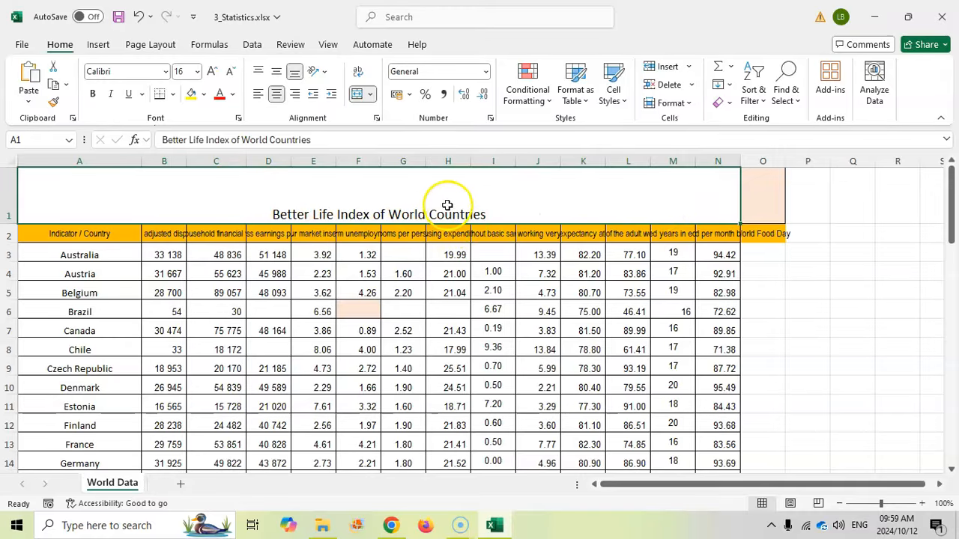
{"action": "left_click", "coordinate": [277, 74]}
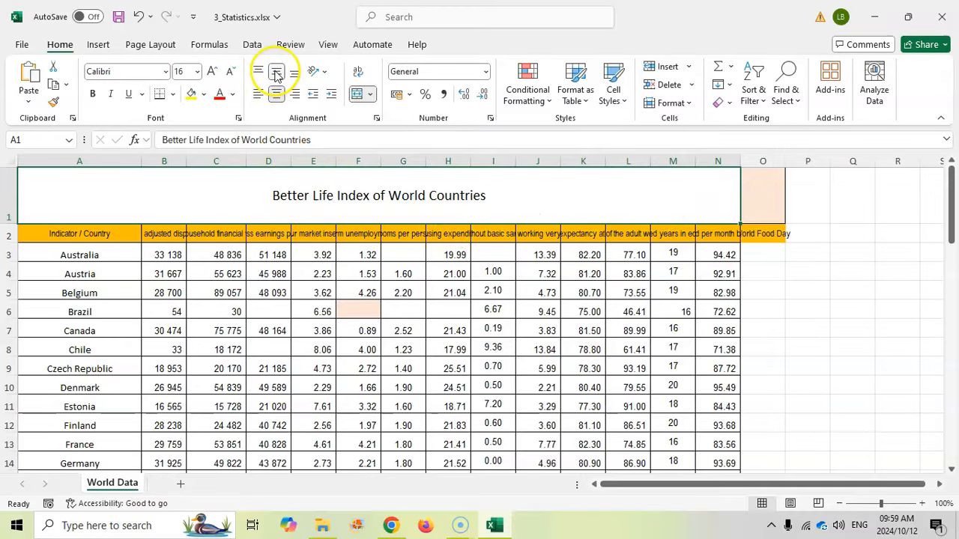
{"action": "right_click", "coordinate": [418, 180]}
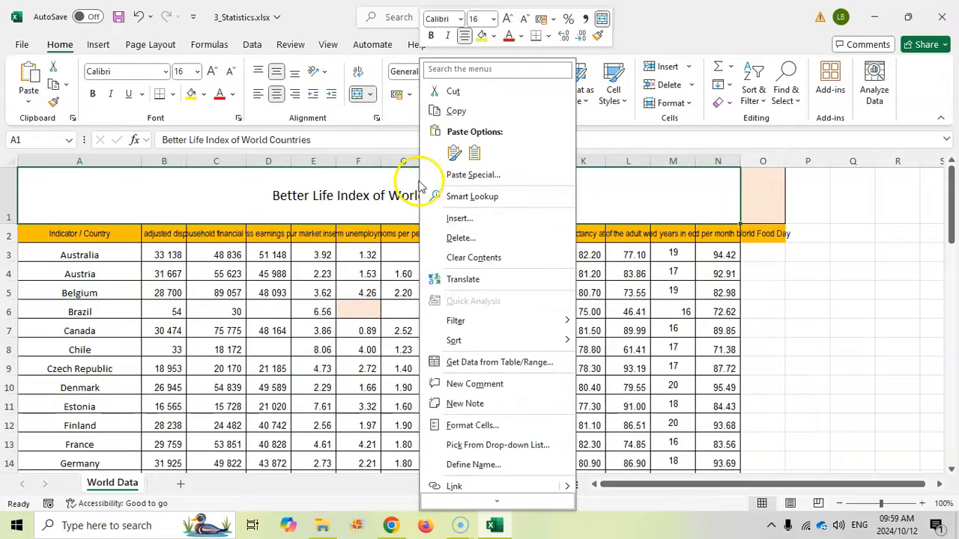
{"action": "left_click", "coordinate": [483, 428]}
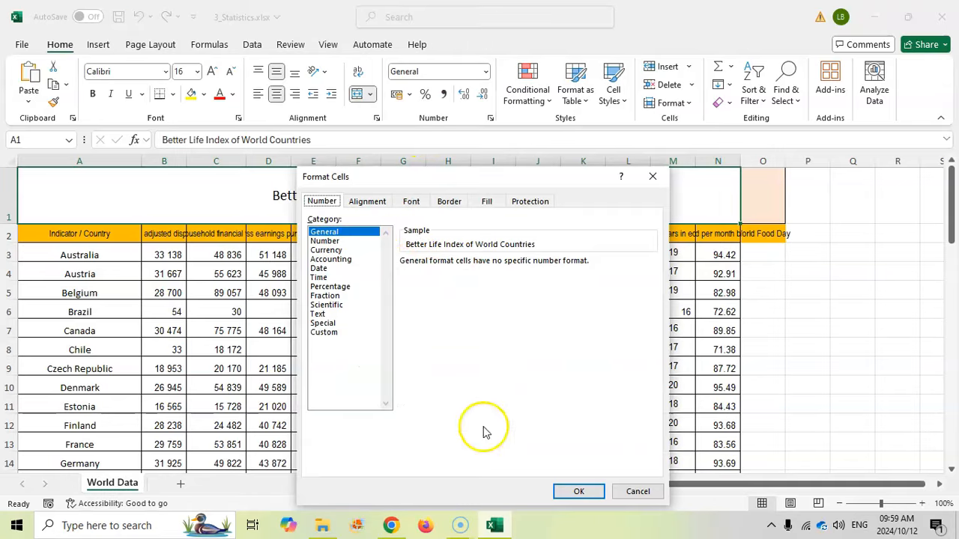
{"action": "left_click", "coordinate": [367, 202]}
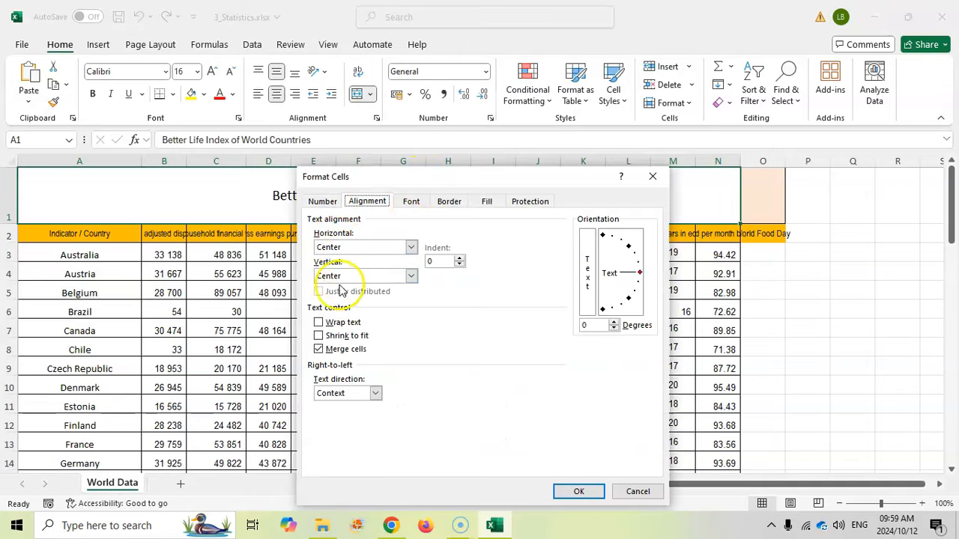
{"action": "left_click", "coordinate": [582, 494]}
Step: Read the gradient fill requirement in the question paper and open the Fill Effects settings for merged cells A1:N1 in Excel
{"action": "left_click", "coordinate": [391, 525]}
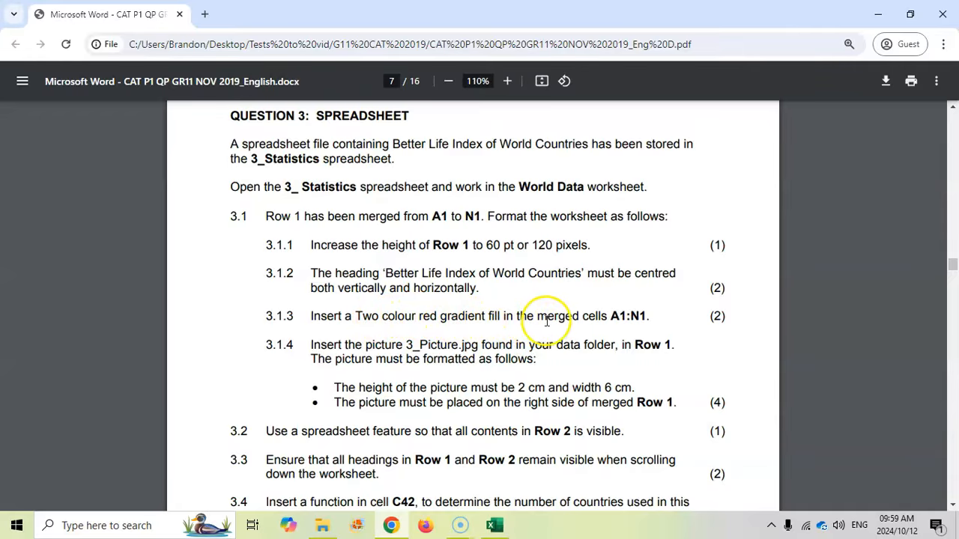
{"action": "left_click", "coordinate": [493, 529]}
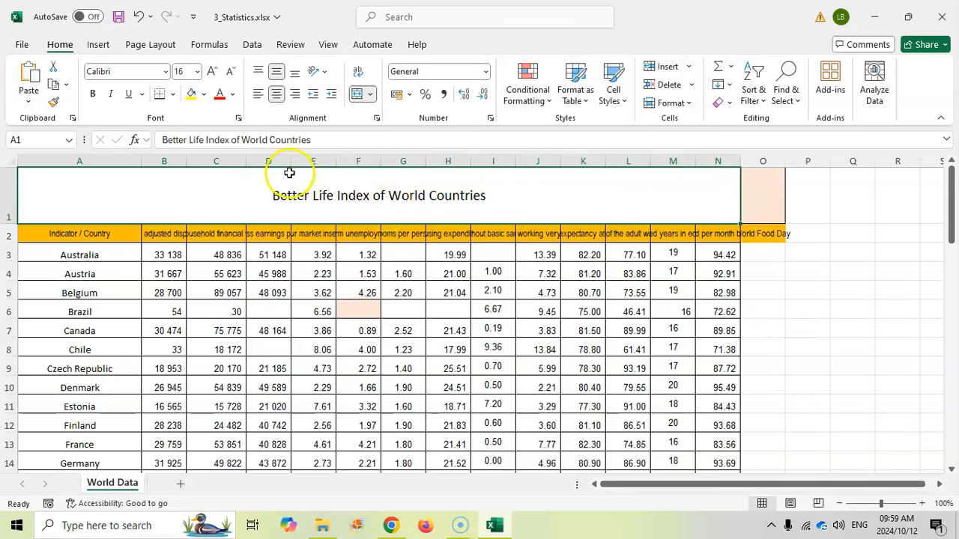
{"action": "left_click", "coordinate": [204, 94]}
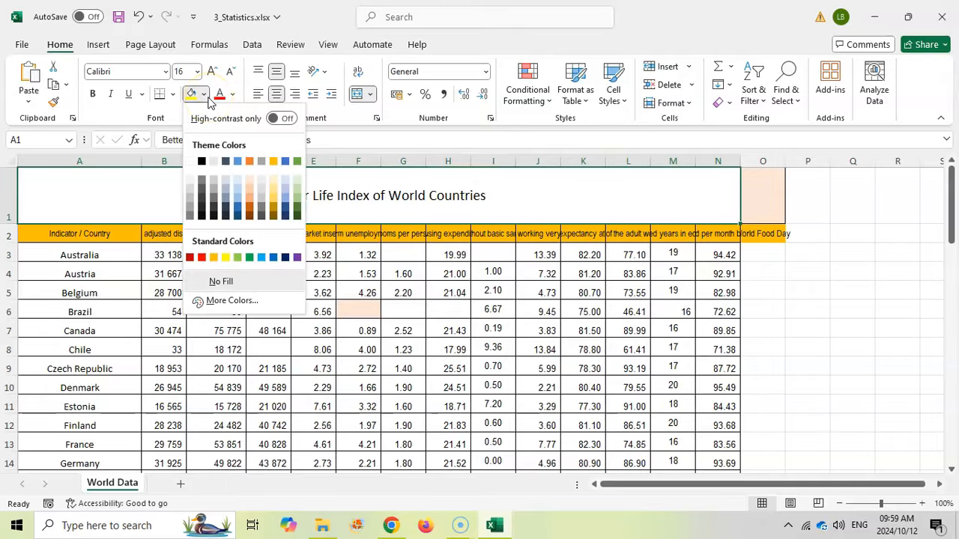
{"action": "left_click", "coordinate": [310, 203]}
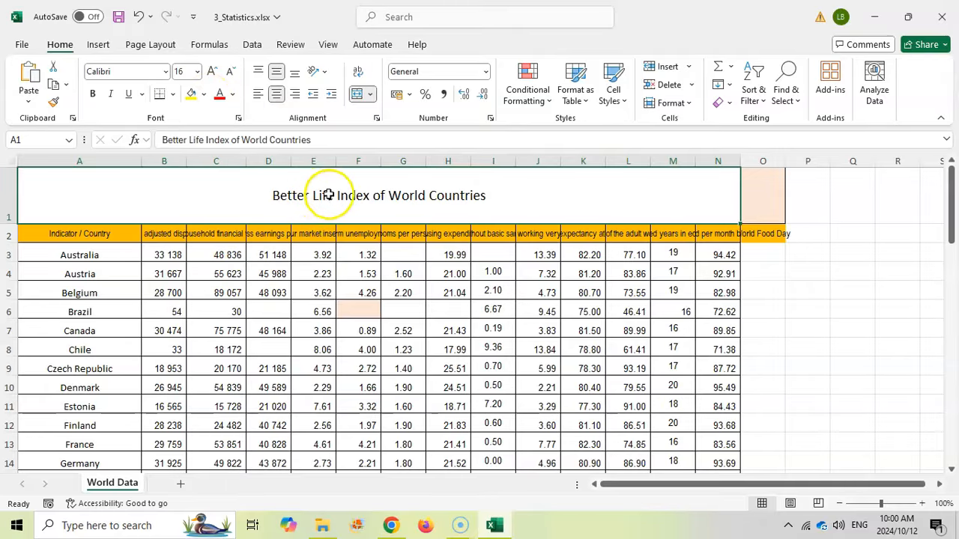
{"action": "right_click", "coordinate": [330, 195]}
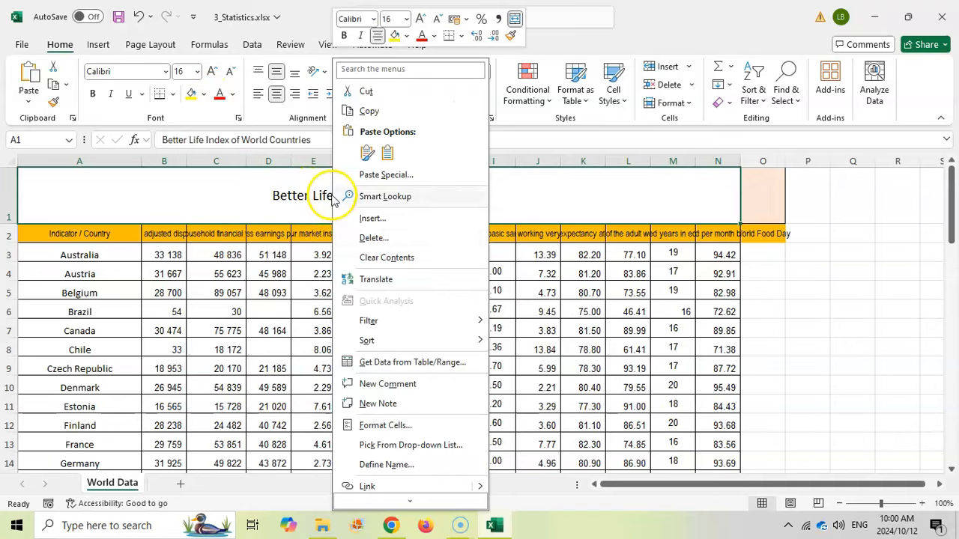
{"action": "left_click", "coordinate": [397, 427]}
{"action": "left_click", "coordinate": [401, 203]}
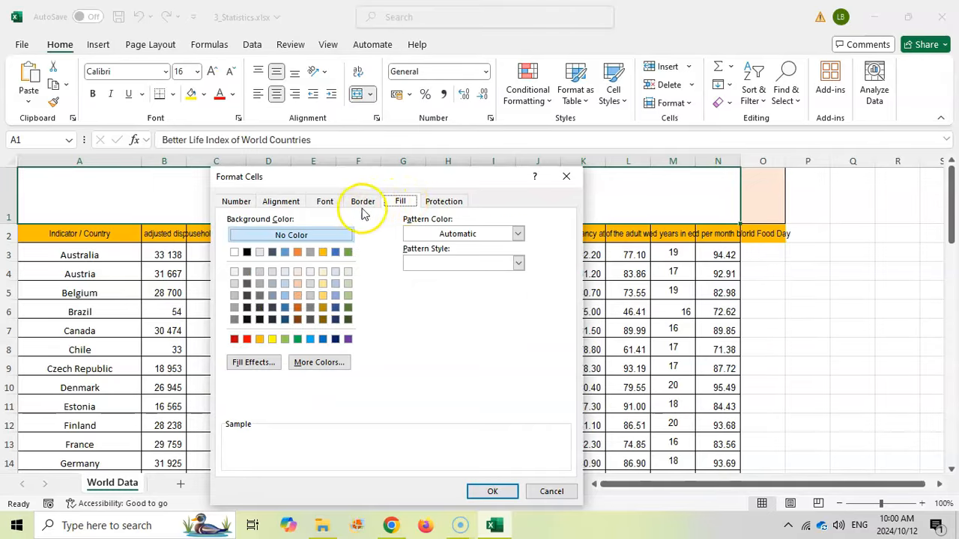
{"action": "left_click_drag", "start_coordinate": [375, 184], "coordinate": [396, 166]}
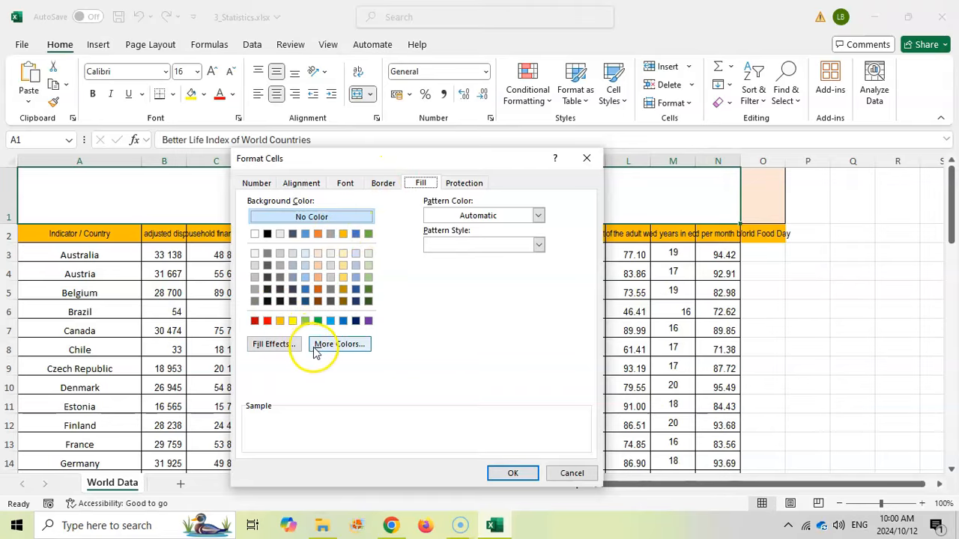
{"action": "left_click", "coordinate": [284, 345]}
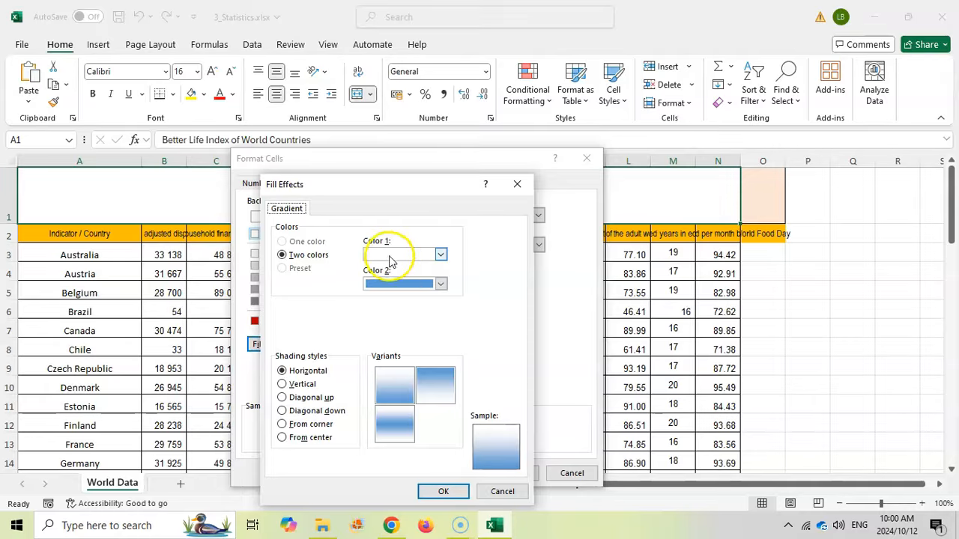
Step: Apply a two-colour horizontal gradient fill to merged cells A1:N1, with dark red as Color 1 and red as Color 2
{"action": "left_click", "coordinate": [442, 283]}
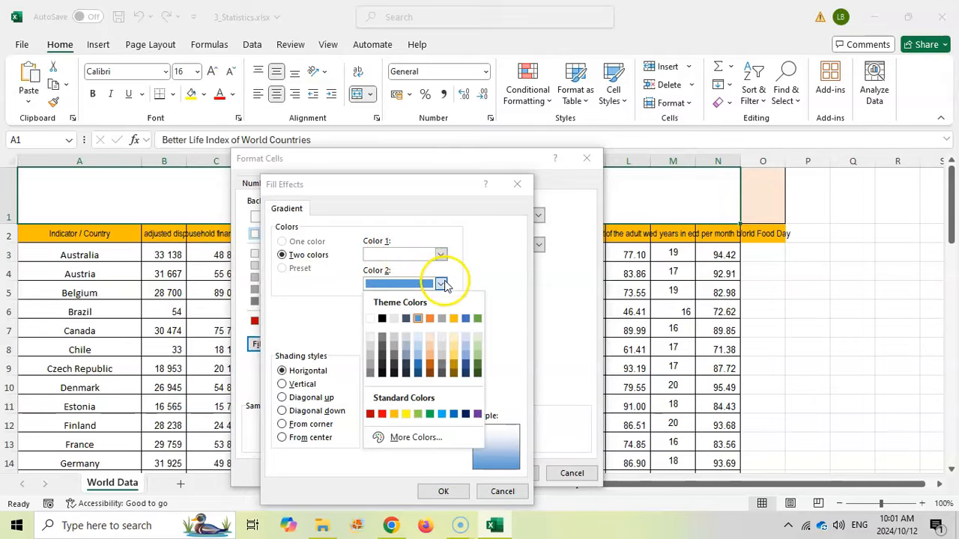
{"action": "left_click", "coordinate": [388, 414]}
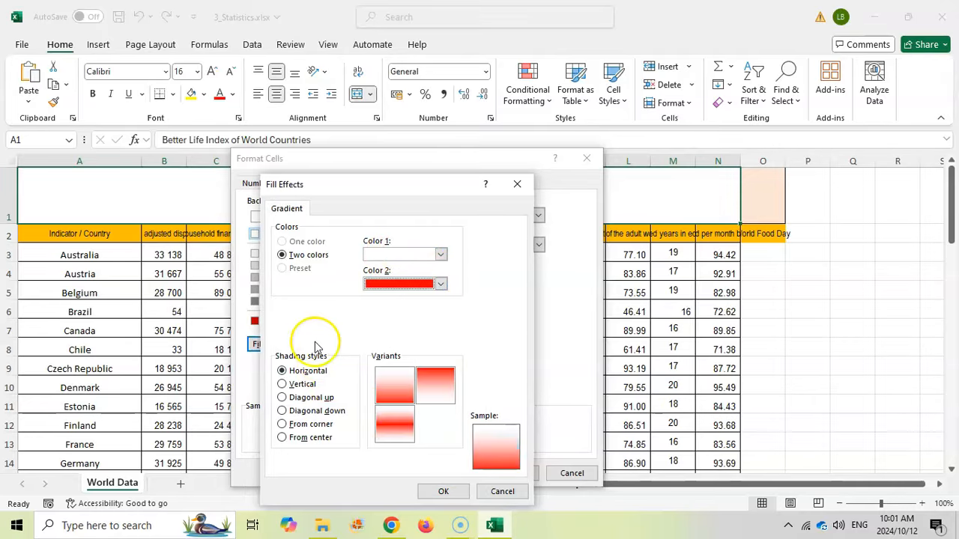
{"action": "left_click", "coordinate": [440, 255]}
{"action": "left_click", "coordinate": [370, 384]}
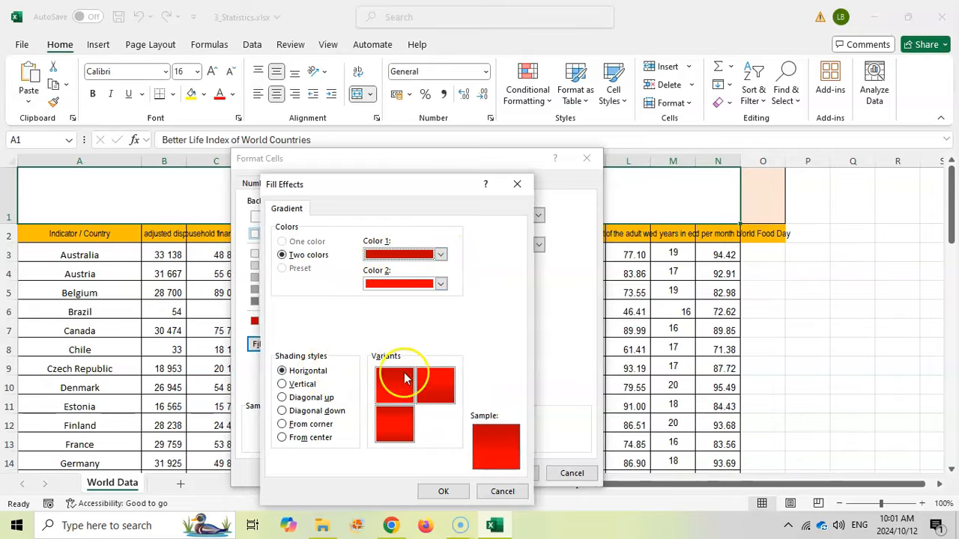
{"action": "left_click", "coordinate": [396, 523]}
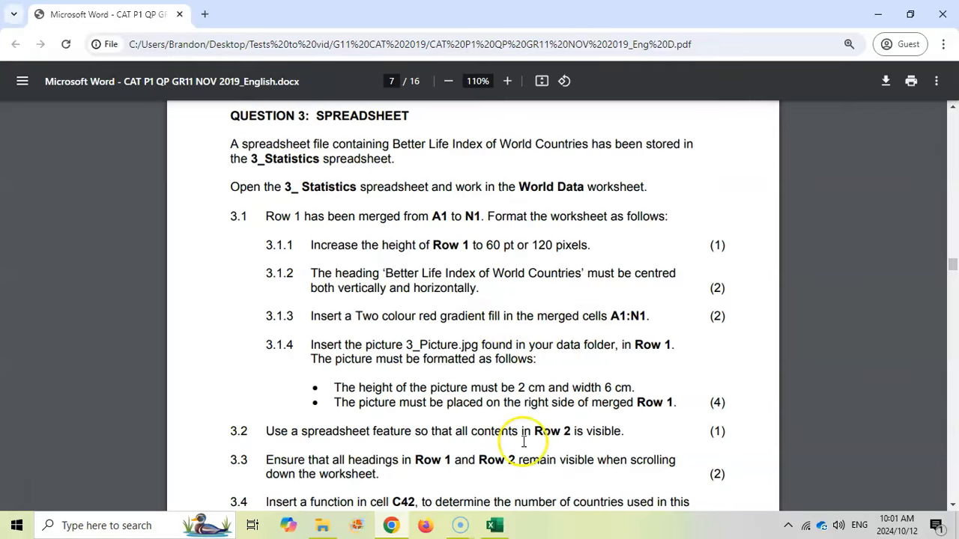
{"action": "left_click", "coordinate": [496, 525]}
{"action": "left_click", "coordinate": [442, 490]}
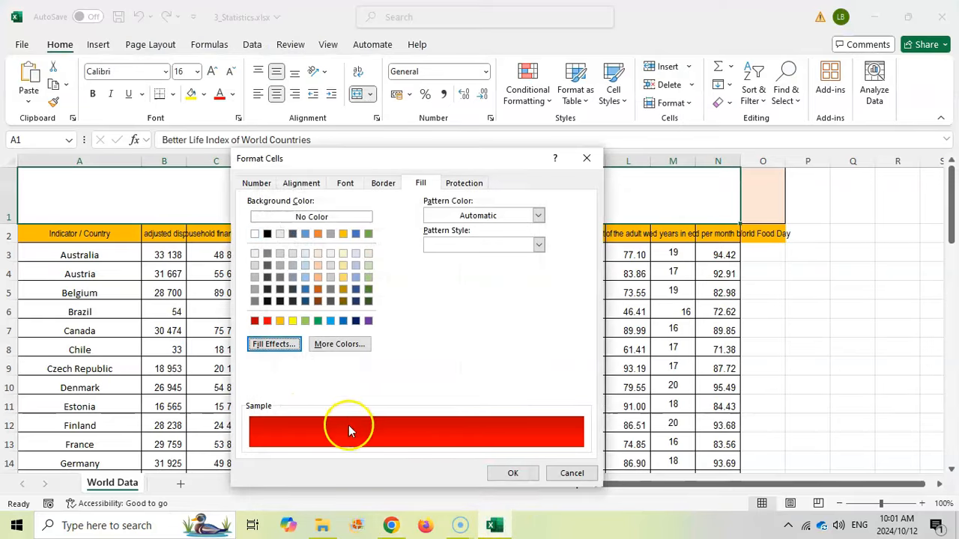
{"action": "left_click", "coordinate": [491, 471]}
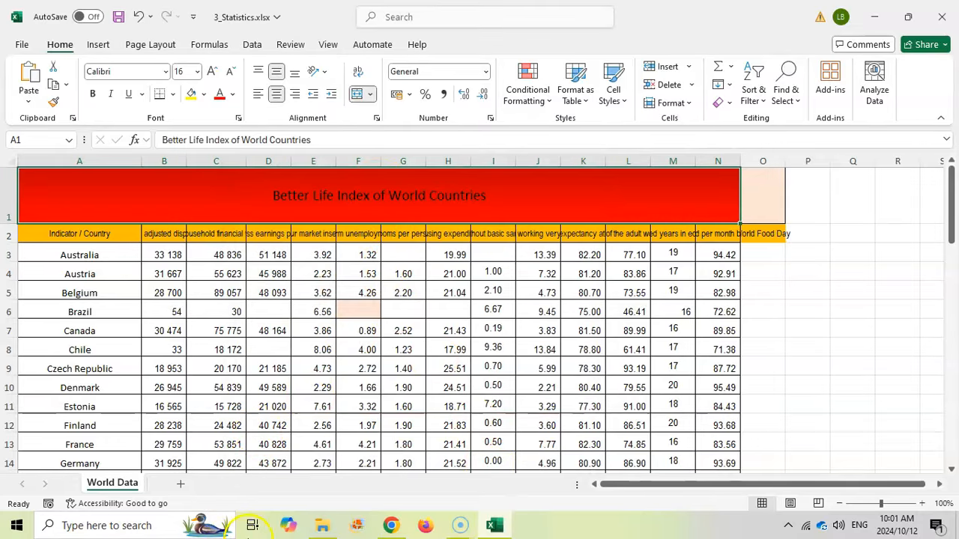
Step: Check the picture requirement in the question paper, then insert 3_Picture.jpg over the cells in row 1 of the Excel worksheet
{"action": "left_click", "coordinate": [391, 526]}
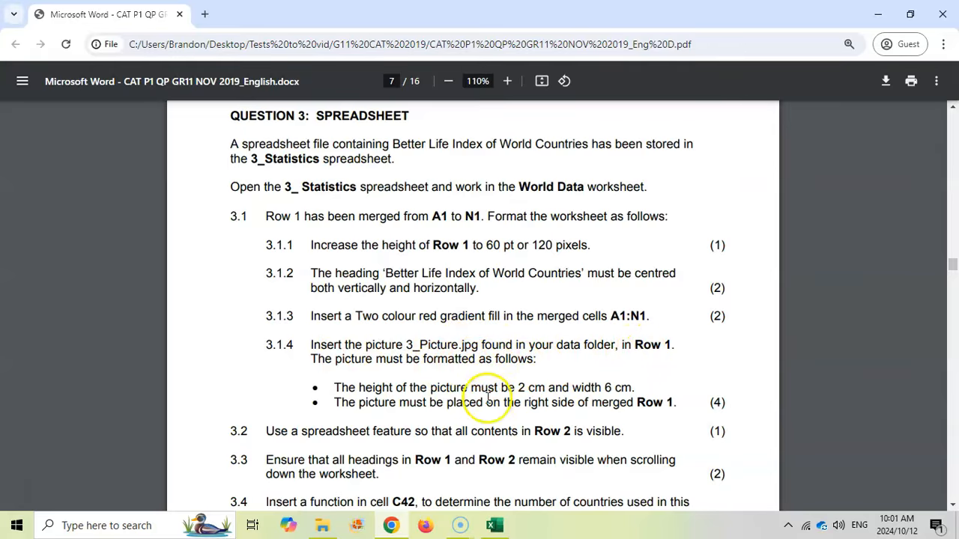
{"action": "left_click", "coordinate": [494, 527]}
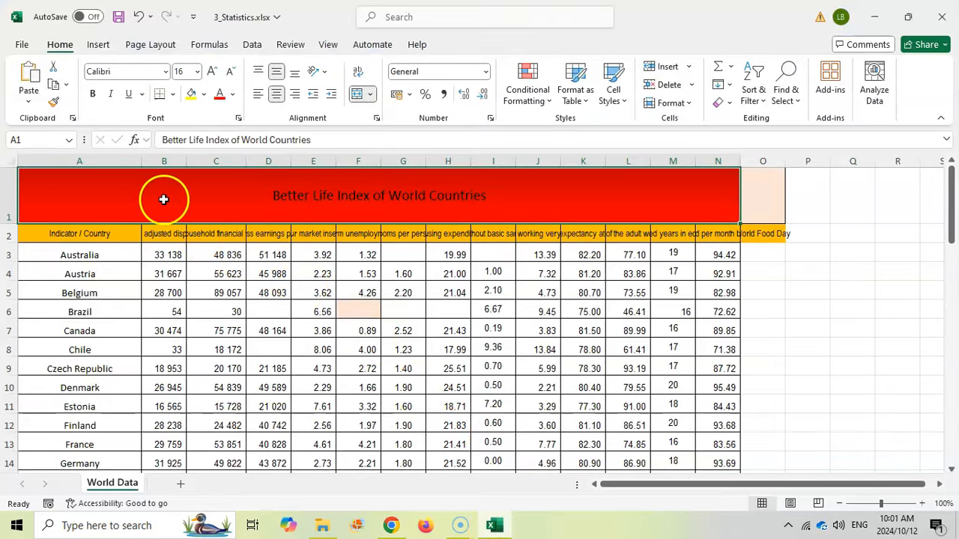
{"action": "left_click", "coordinate": [100, 50]}
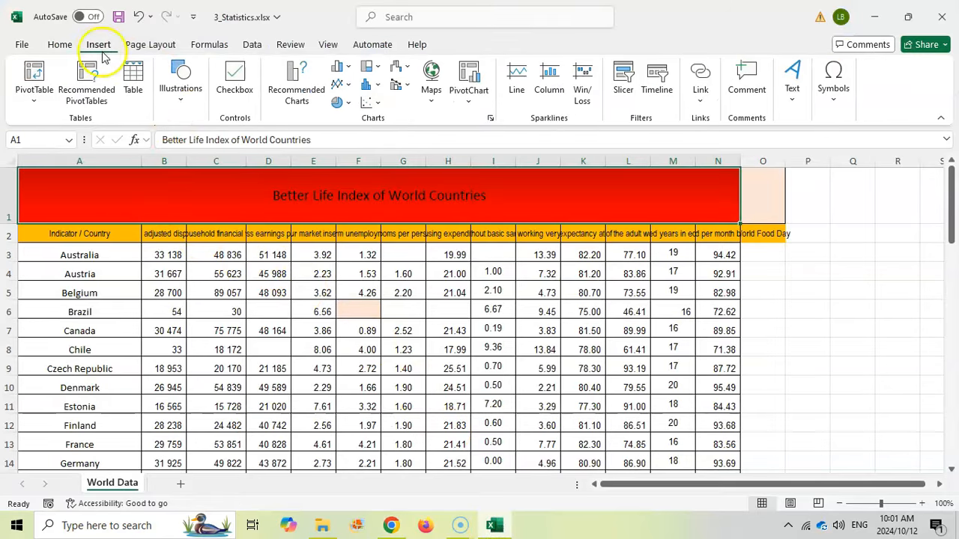
{"action": "left_click", "coordinate": [182, 88]}
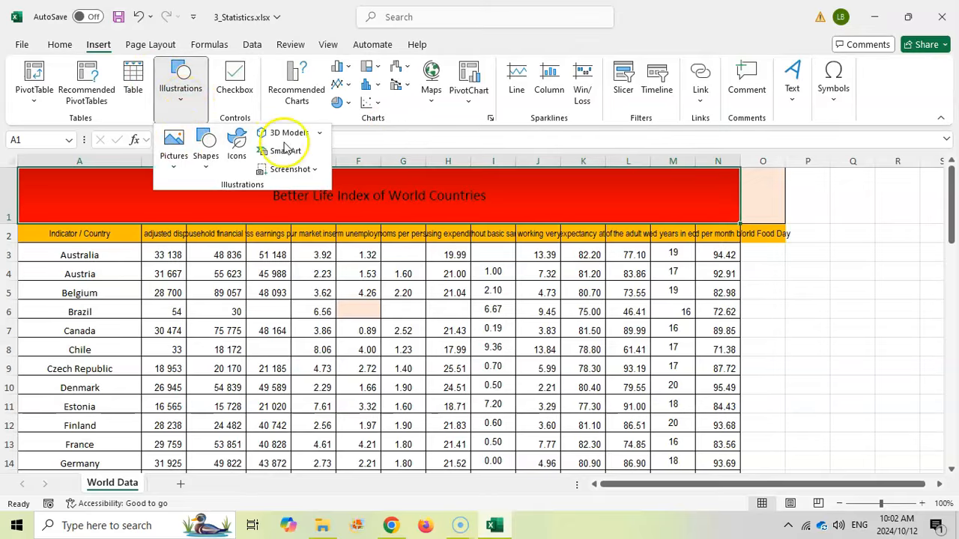
{"action": "left_click", "coordinate": [175, 168]}
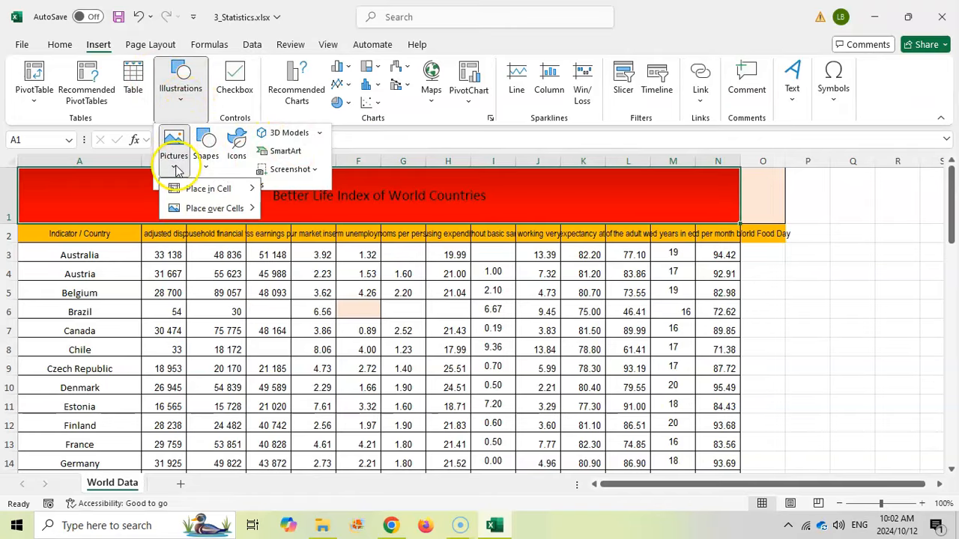
{"action": "mouse_move", "coordinate": [198, 195]}
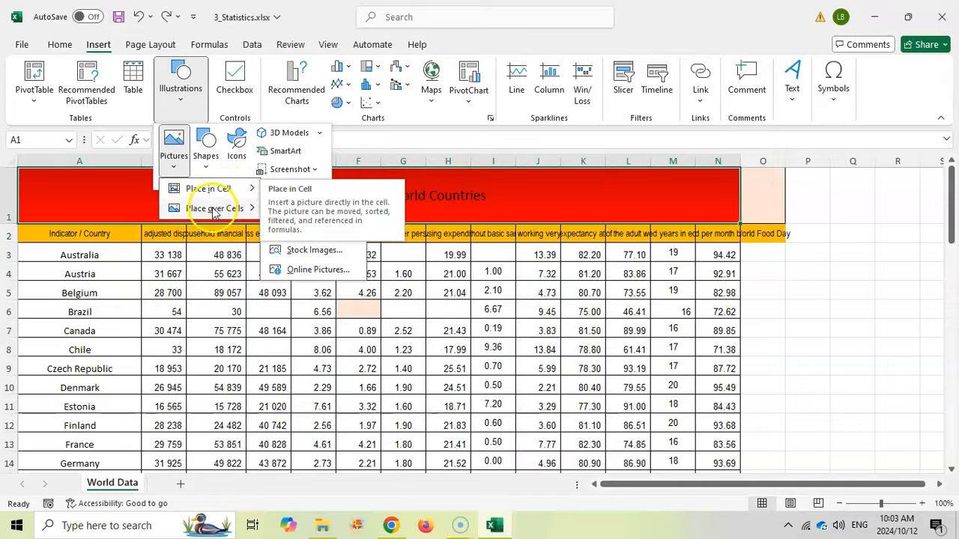
{"action": "mouse_move", "coordinate": [212, 212]}
{"action": "left_click", "coordinate": [303, 228]}
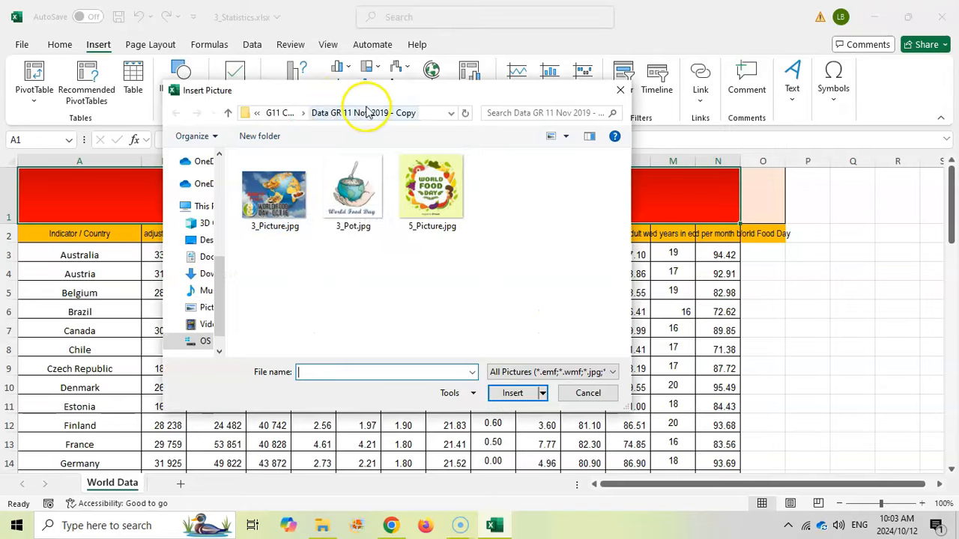
{"action": "left_click", "coordinate": [274, 193]}
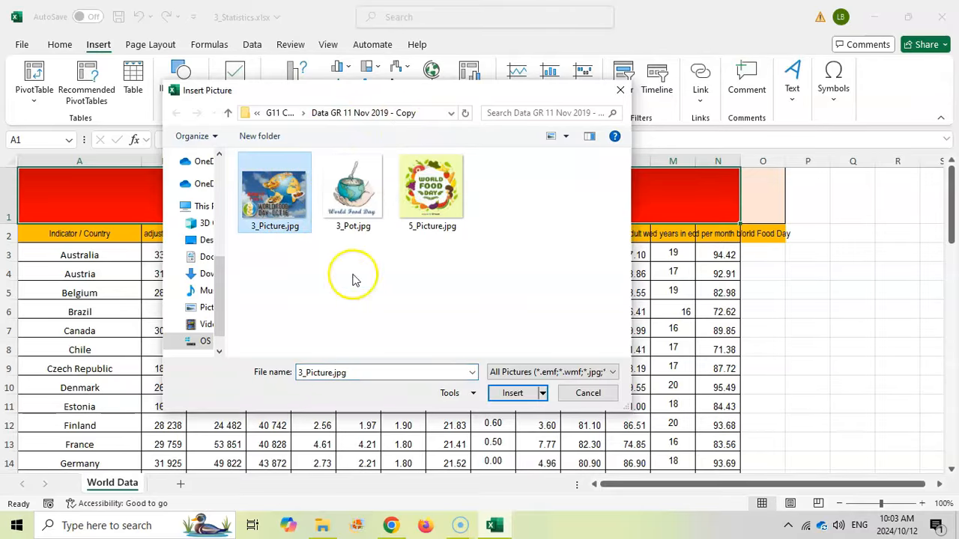
{"action": "left_click", "coordinate": [513, 393]}
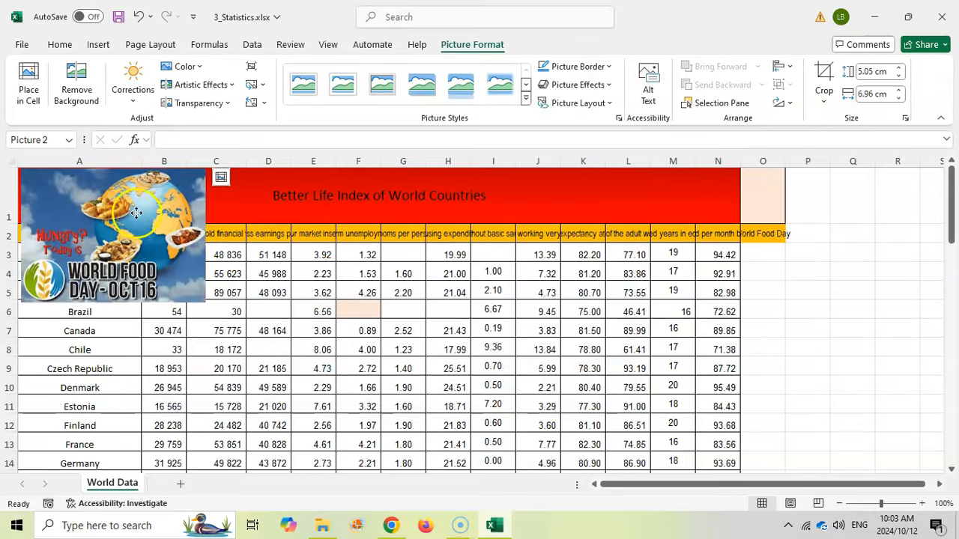
{"action": "left_click_drag", "start_coordinate": [131, 209], "coordinate": [148, 212]}
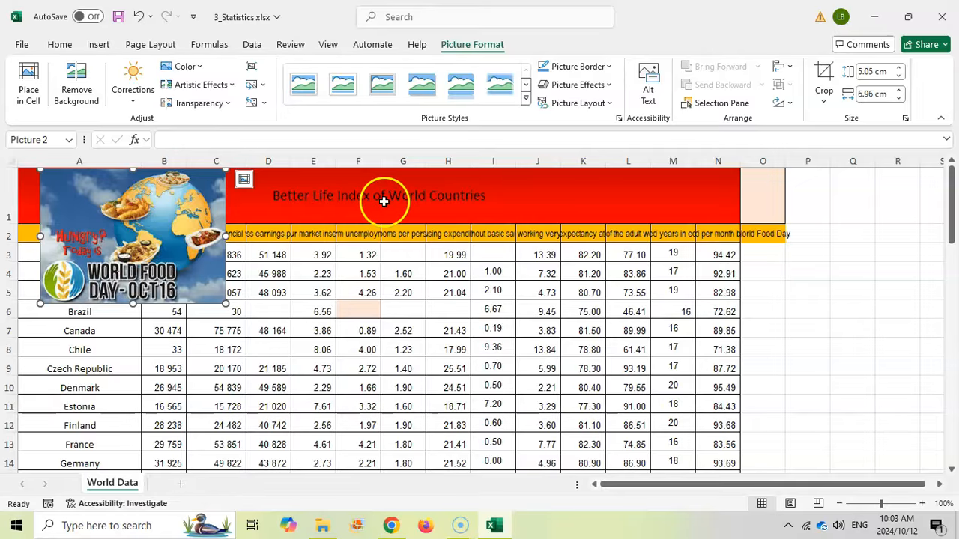
Step: Check the required picture size in the question paper and set the height of the inserted picture to 2 cm in Excel
{"action": "left_click", "coordinate": [398, 527]}
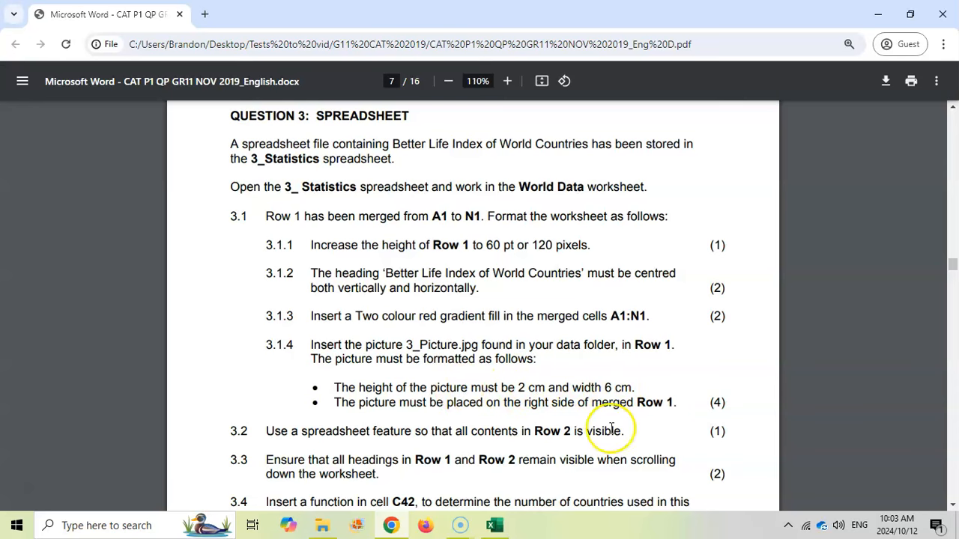
{"action": "left_click", "coordinate": [503, 530]}
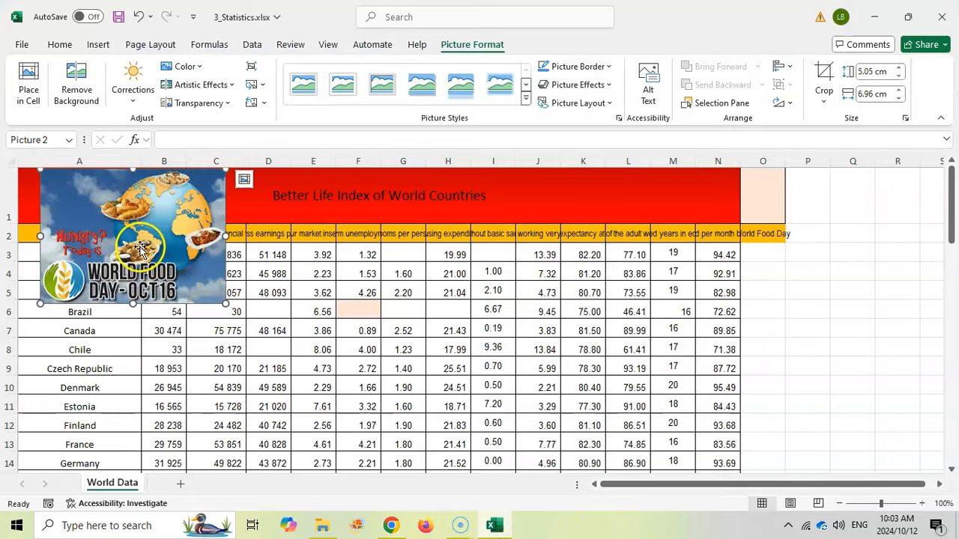
{"action": "left_click", "coordinate": [875, 73]}
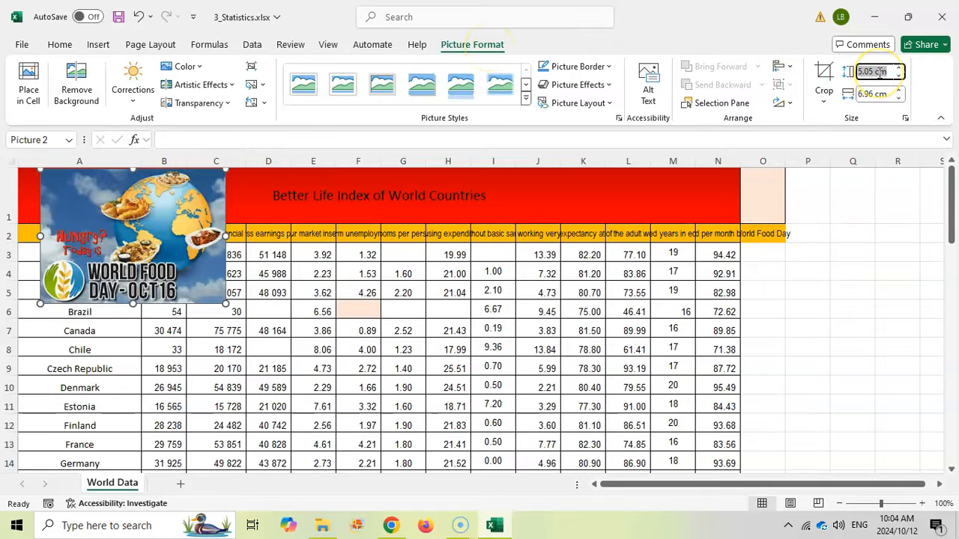
{"action": "type", "text": "2"}
{"action": "key", "text": "Return"}
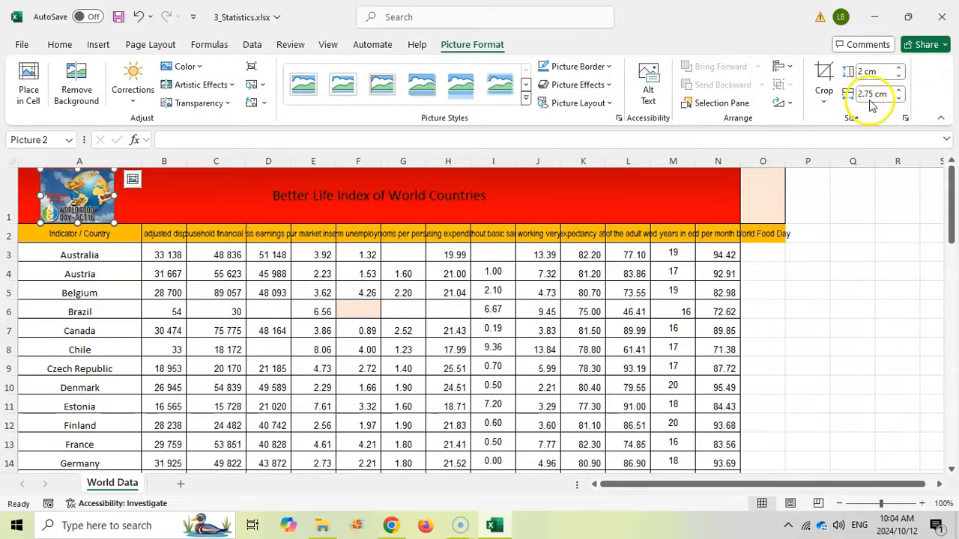
Step: Turn off Lock aspect ratio for the picture and set its width to 6 cm
{"action": "left_click", "coordinate": [865, 96]}
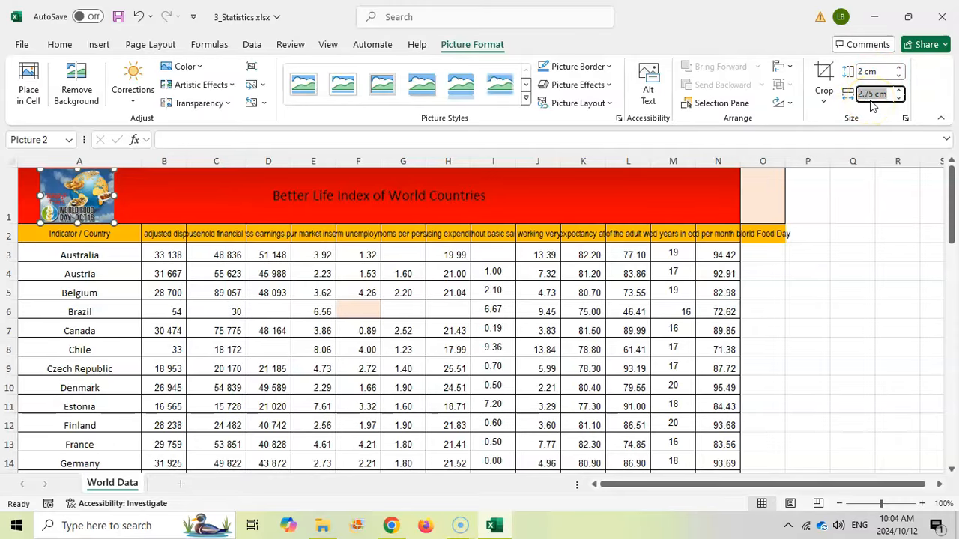
{"action": "left_click", "coordinate": [905, 120]}
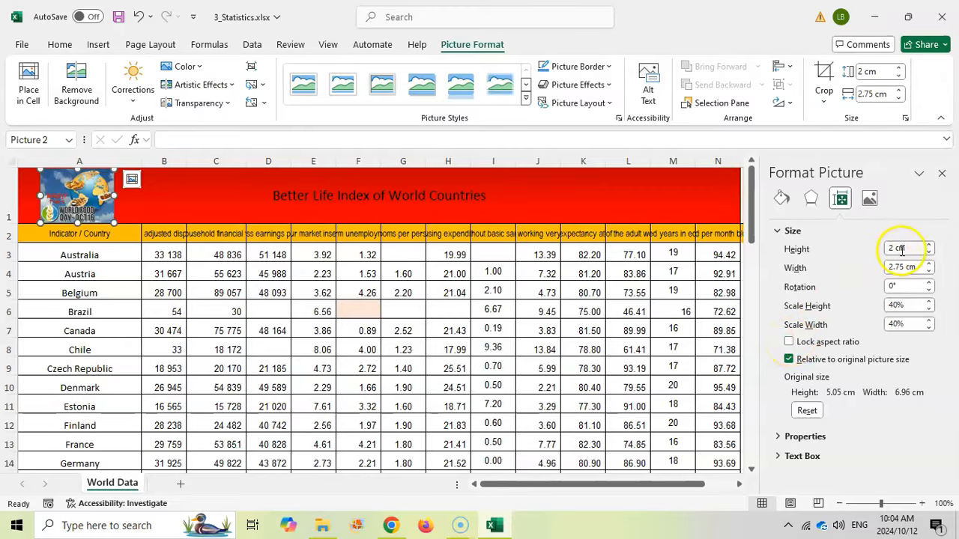
{"action": "left_click_drag", "start_coordinate": [919, 268], "coordinate": [877, 266]}
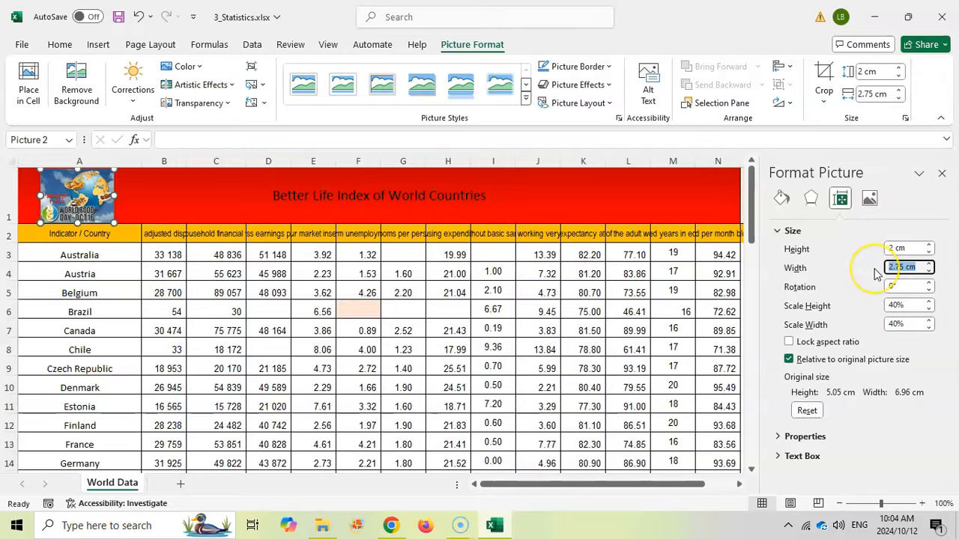
{"action": "type", "text": "6"}
{"action": "key", "text": "Return"}
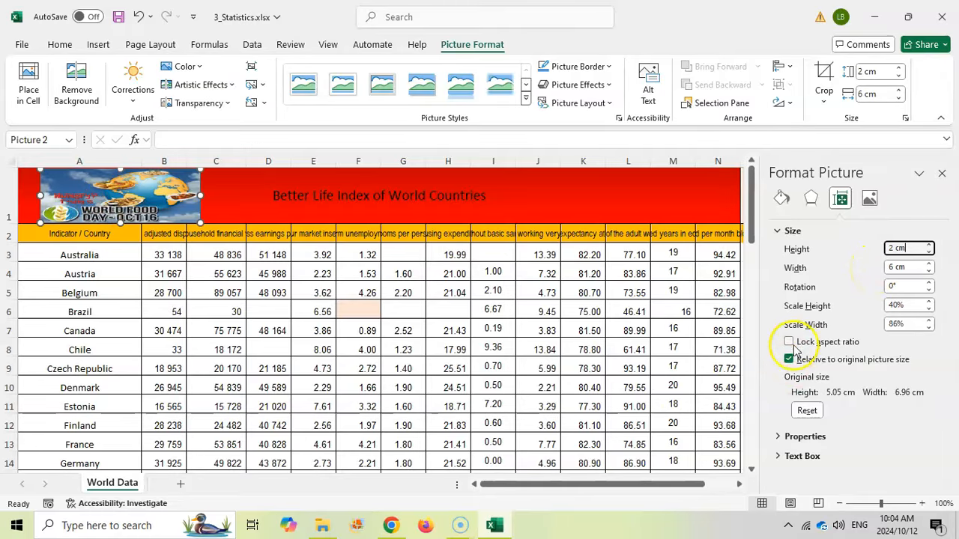
{"action": "left_click", "coordinate": [912, 268]}
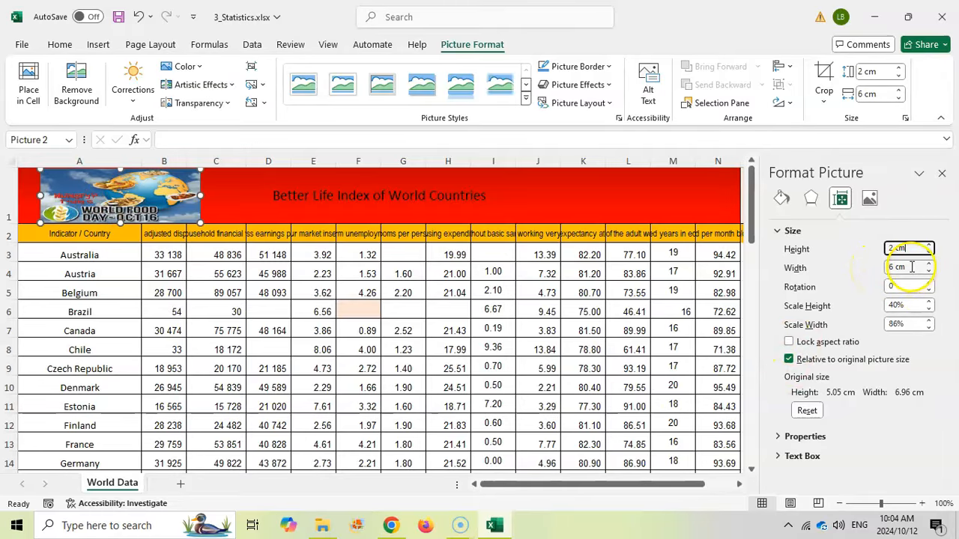
{"action": "left_click", "coordinate": [905, 248]}
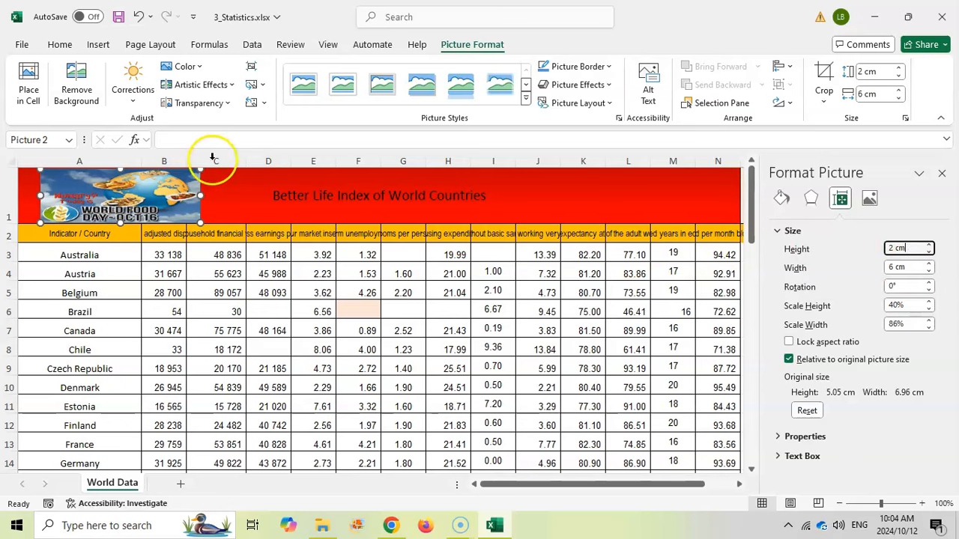
Step: Check the placement requirement in the question paper and move the picture to the right end of merged row 1, over columns K to N
{"action": "left_click", "coordinate": [401, 518]}
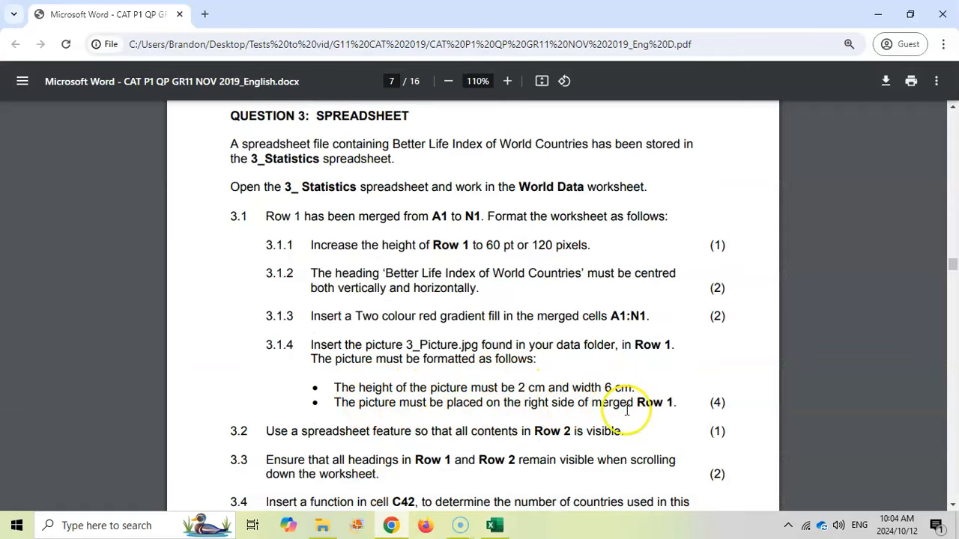
{"action": "left_click", "coordinate": [495, 528]}
{"action": "left_click", "coordinate": [936, 171]}
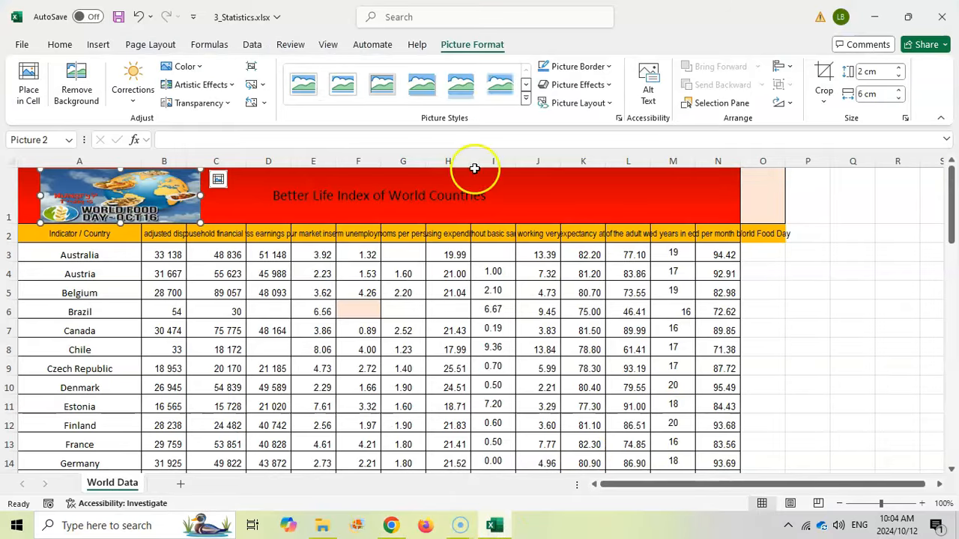
{"action": "left_click_drag", "start_coordinate": [127, 198], "coordinate": [665, 201]}
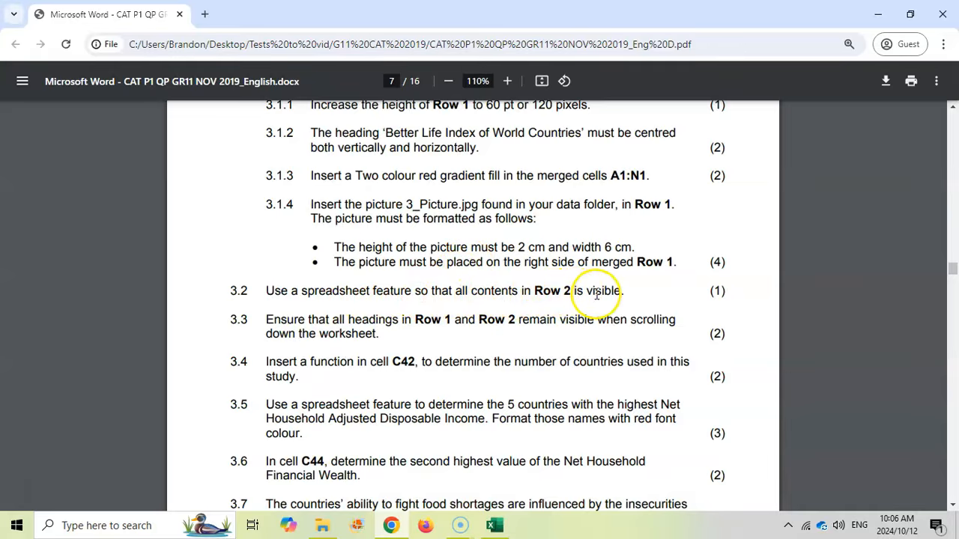
Step: Return to Excel and turn on Wrap text for the headings in A2:O2
{"action": "left_click", "coordinate": [494, 525]}
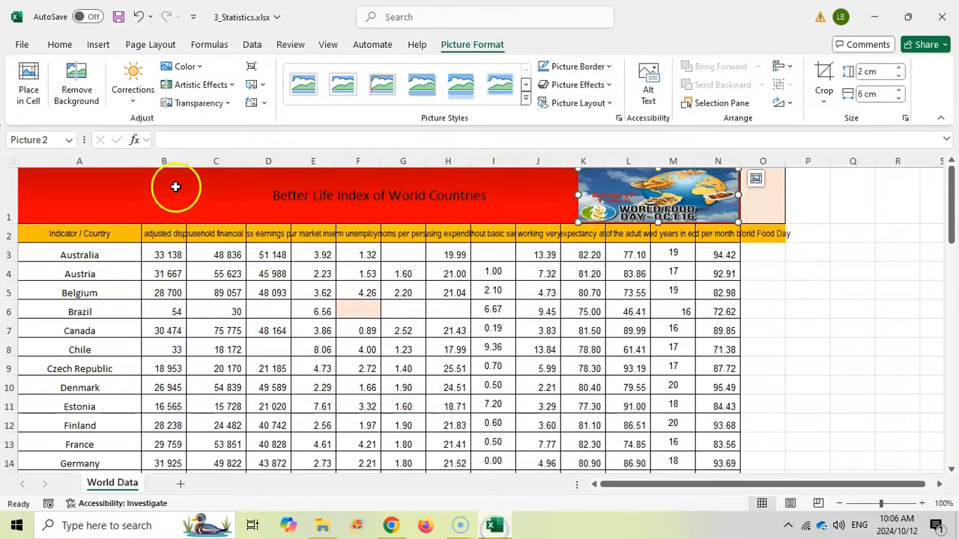
{"action": "left_click_drag", "start_coordinate": [82, 236], "coordinate": [751, 234]}
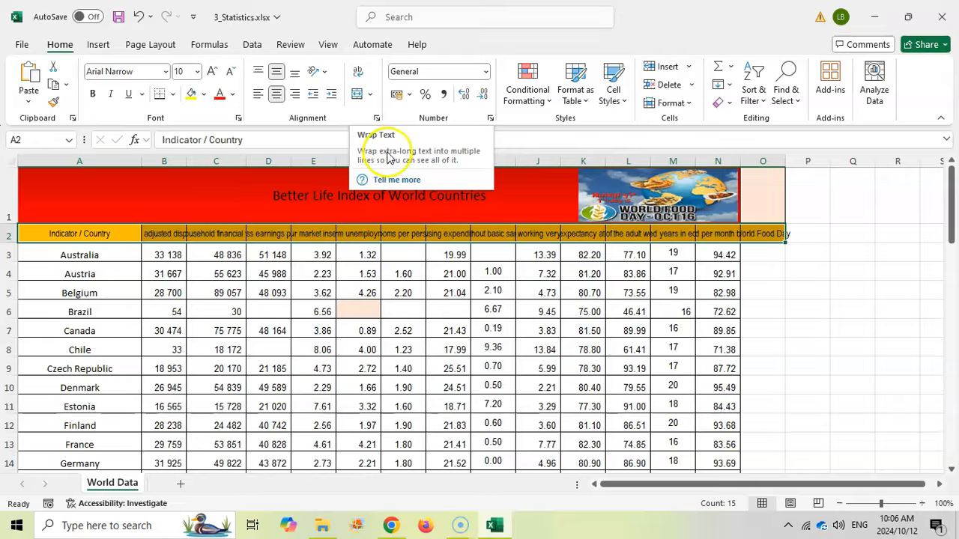
{"action": "right_click", "coordinate": [291, 229]}
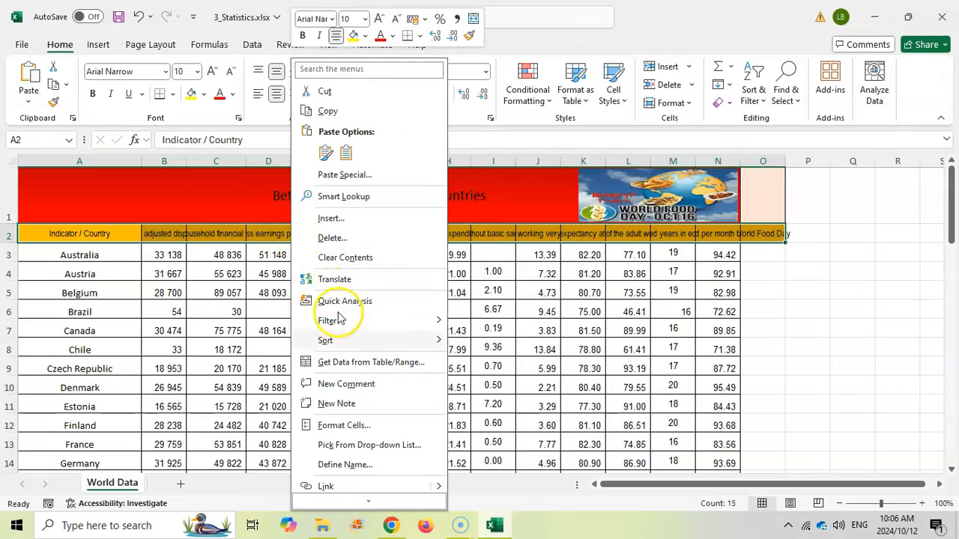
{"action": "left_click", "coordinate": [330, 425]}
{"action": "left_click", "coordinate": [230, 202]}
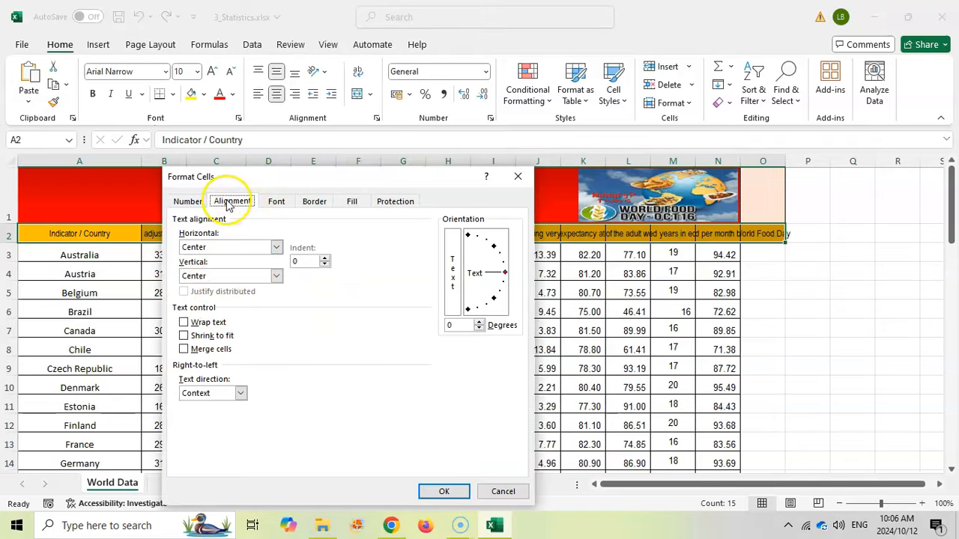
{"action": "left_click", "coordinate": [184, 322]}
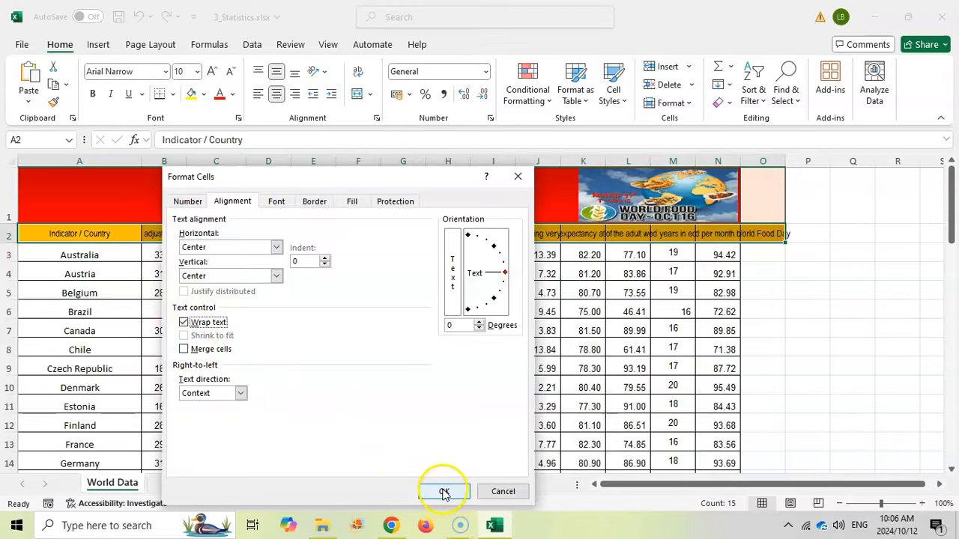
{"action": "left_click", "coordinate": [445, 492]}
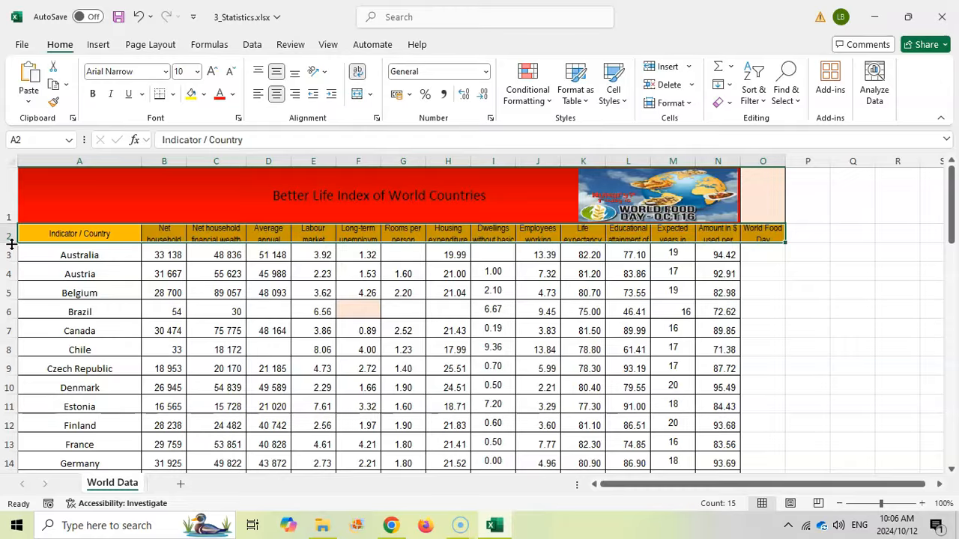
Step: Auto-fit the height of row 2 to show the complete wrapped headings
{"action": "left_click_drag", "start_coordinate": [12, 243], "coordinate": [11, 257]}
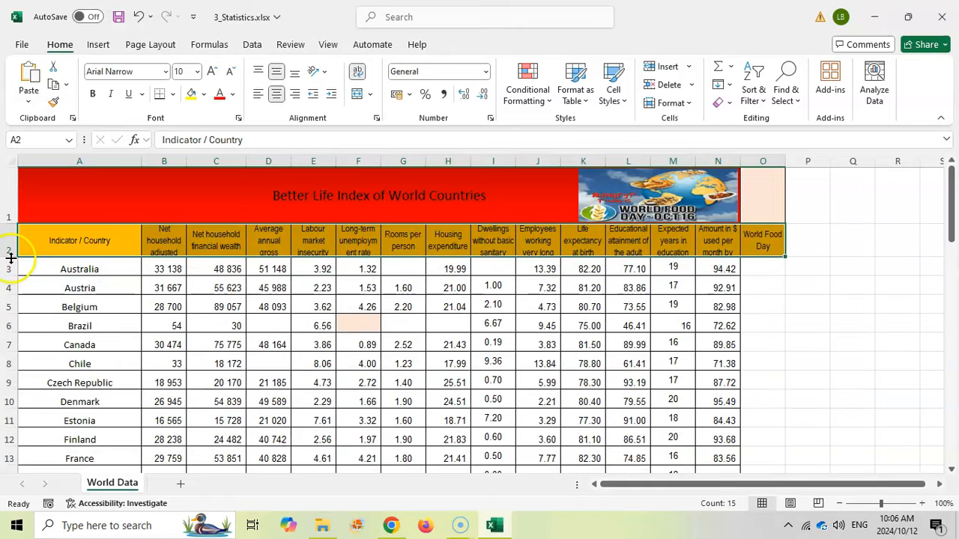
{"action": "double_click", "coordinate": [17, 258]}
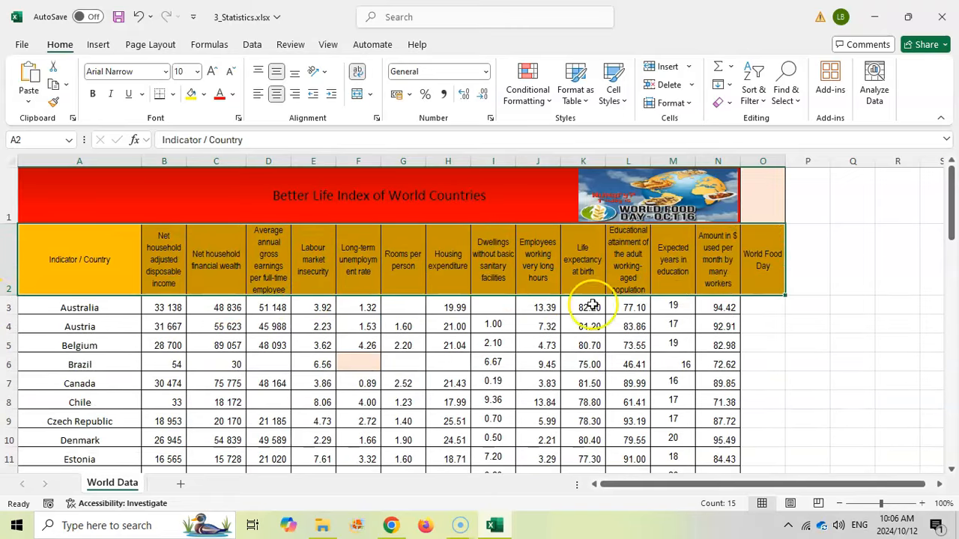
{"action": "left_click", "coordinate": [659, 283]}
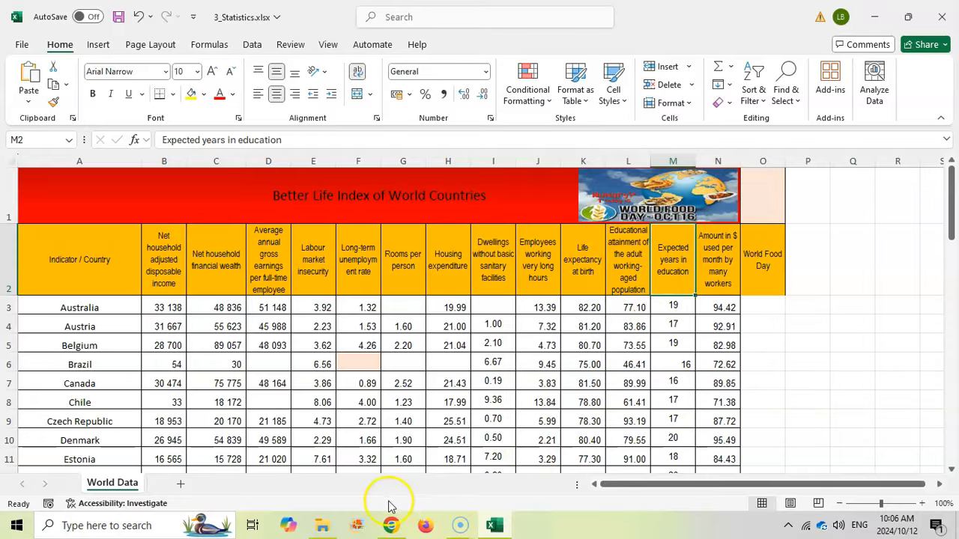
Step: Read question 3.3 about keeping headings visible in the question paper, and return to the World Data worksheet in Excel
{"action": "left_click", "coordinate": [389, 527]}
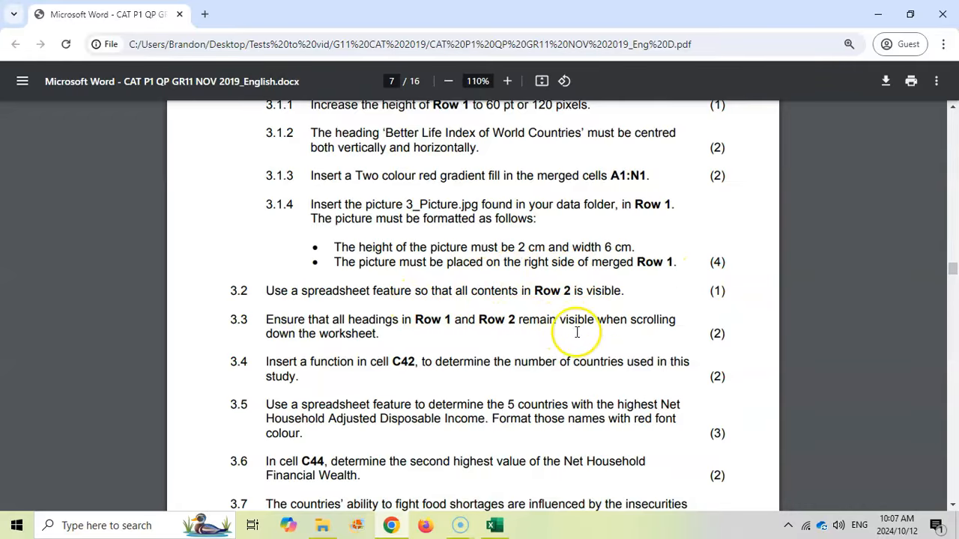
{"action": "left_click", "coordinate": [494, 526]}
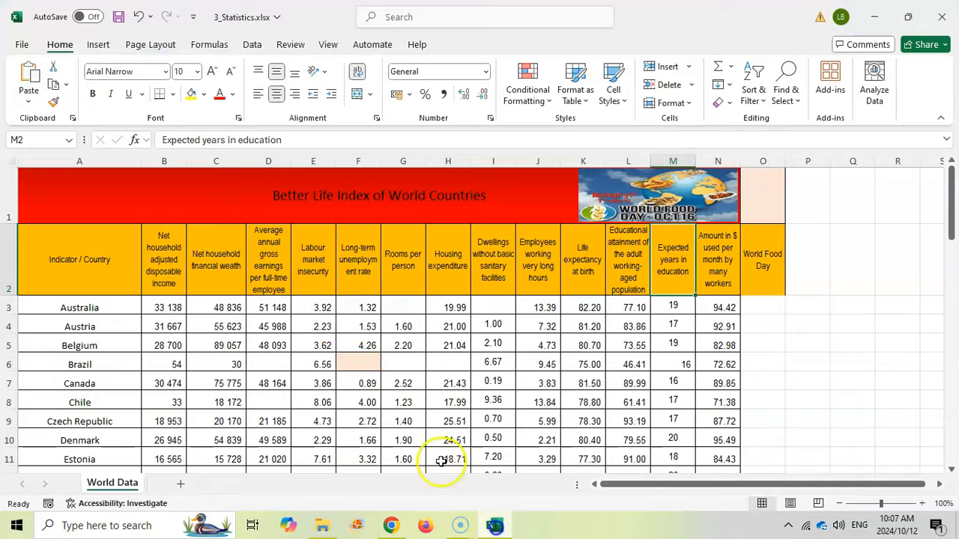
{"action": "scroll", "coordinate": [332, 310], "scroll_direction": "down", "scroll_amount": 4}
{"action": "scroll", "coordinate": [334, 307], "scroll_direction": "up", "scroll_amount": 4}
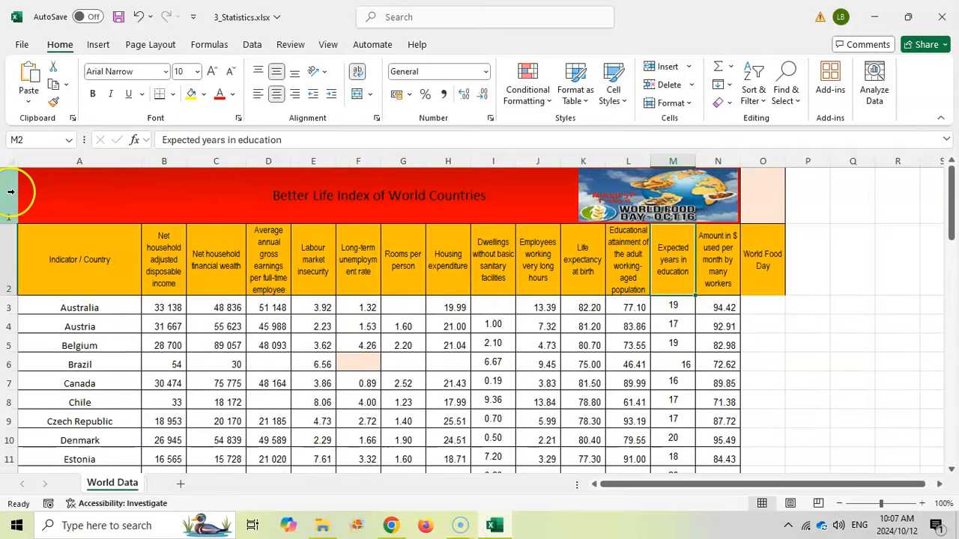
{"action": "left_click_drag", "start_coordinate": [6, 196], "coordinate": [6, 253]}
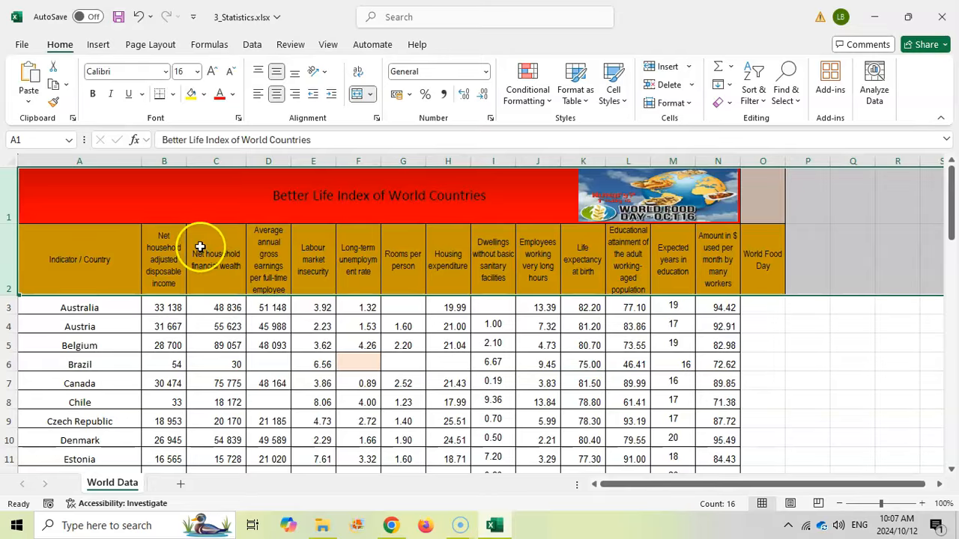
{"action": "left_click", "coordinate": [329, 46]}
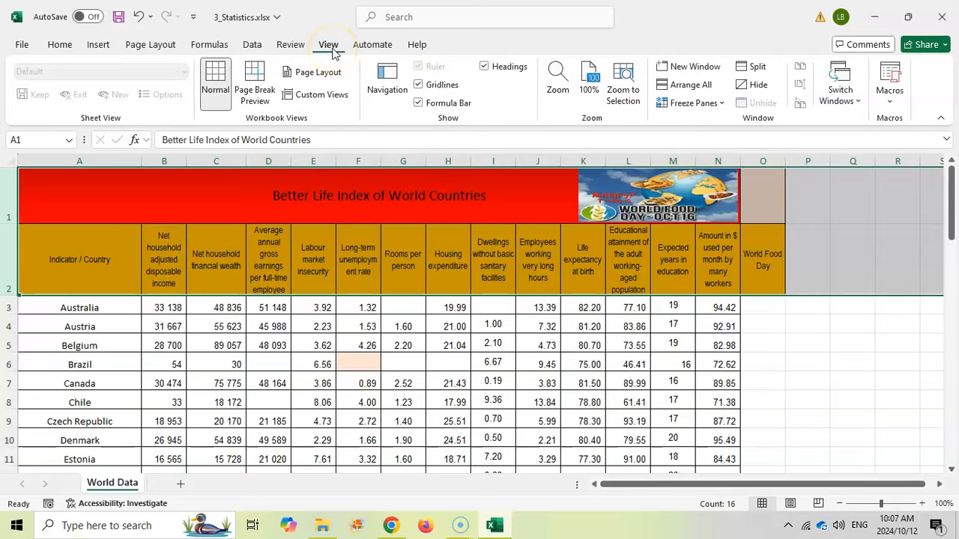
{"action": "left_click", "coordinate": [721, 103]}
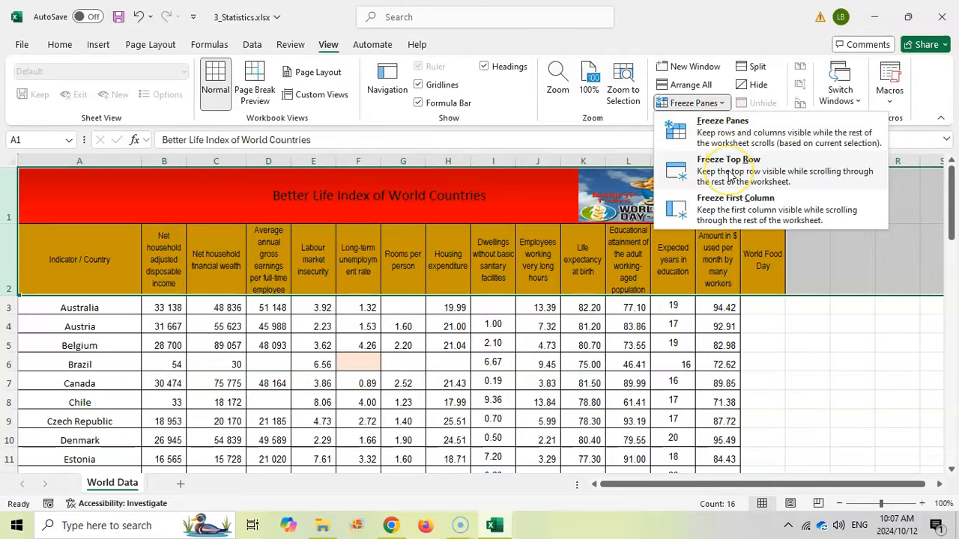
{"action": "left_click", "coordinate": [445, 337]}
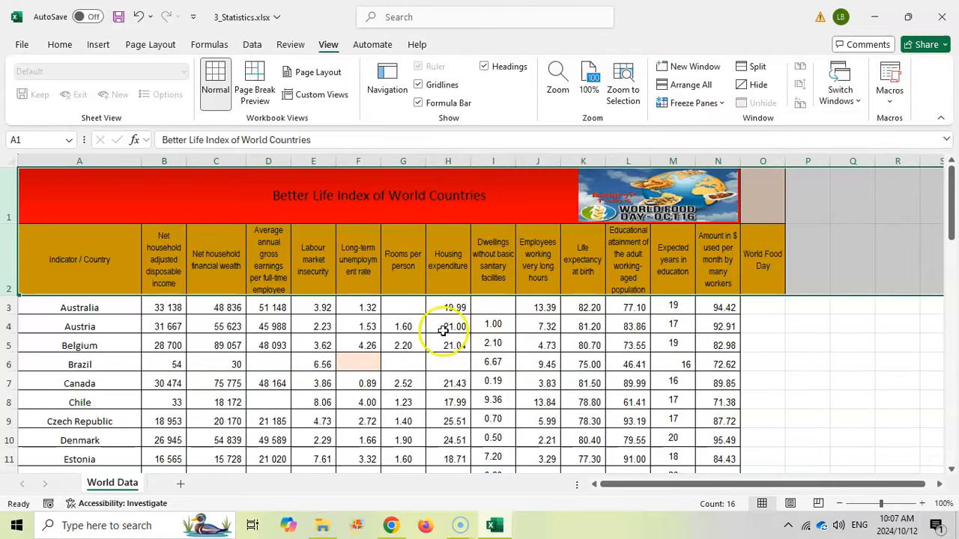
{"action": "left_click", "coordinate": [274, 236]}
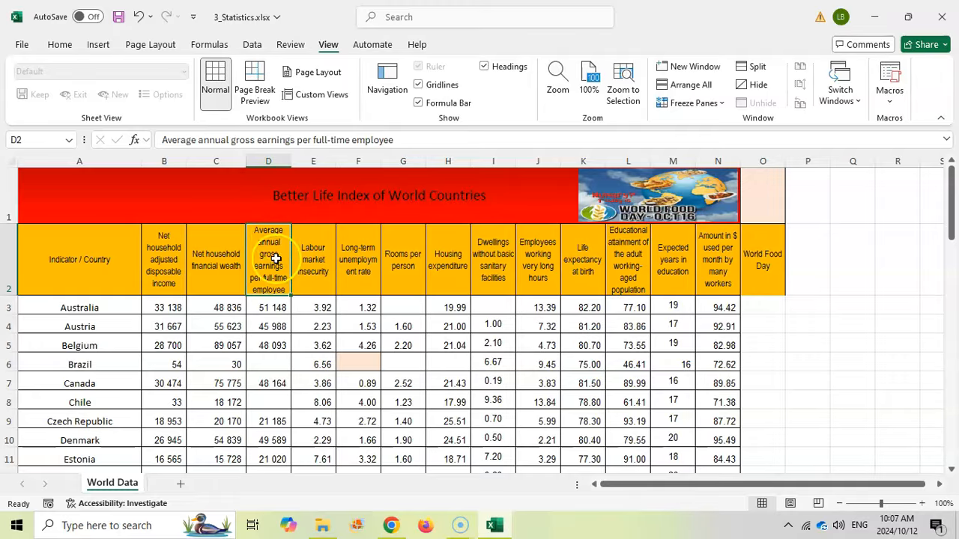
{"action": "left_click", "coordinate": [285, 323]}
{"action": "left_click", "coordinate": [361, 323]}
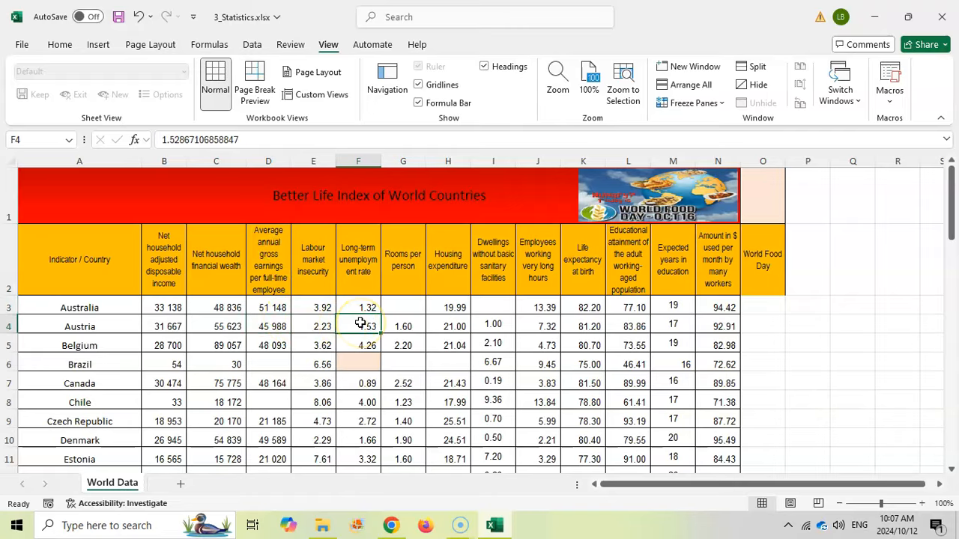
Step: Freeze the panes at cell A3 to keep rows 1 and 2 in view, and test it by scrolling through the worksheet
{"action": "left_click", "coordinate": [40, 306]}
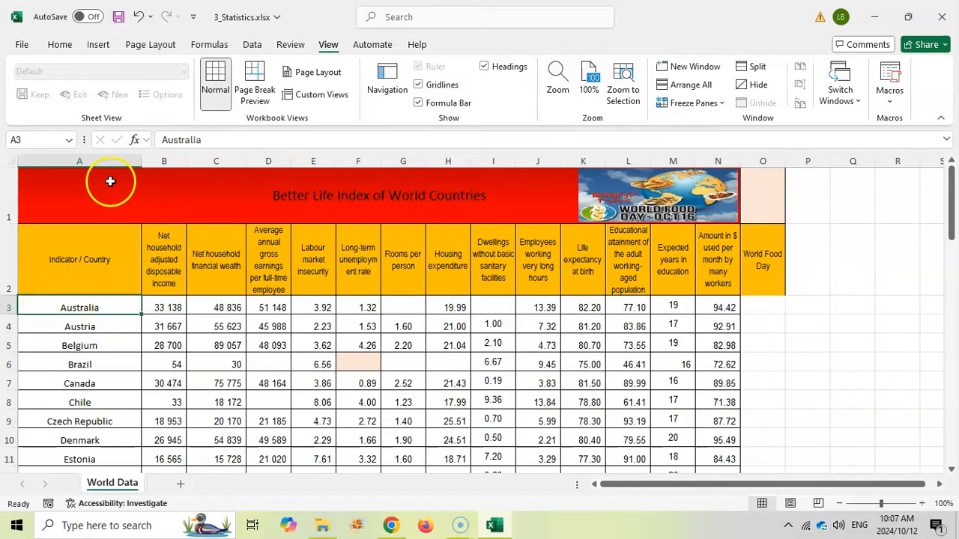
{"action": "left_click", "coordinate": [80, 260]}
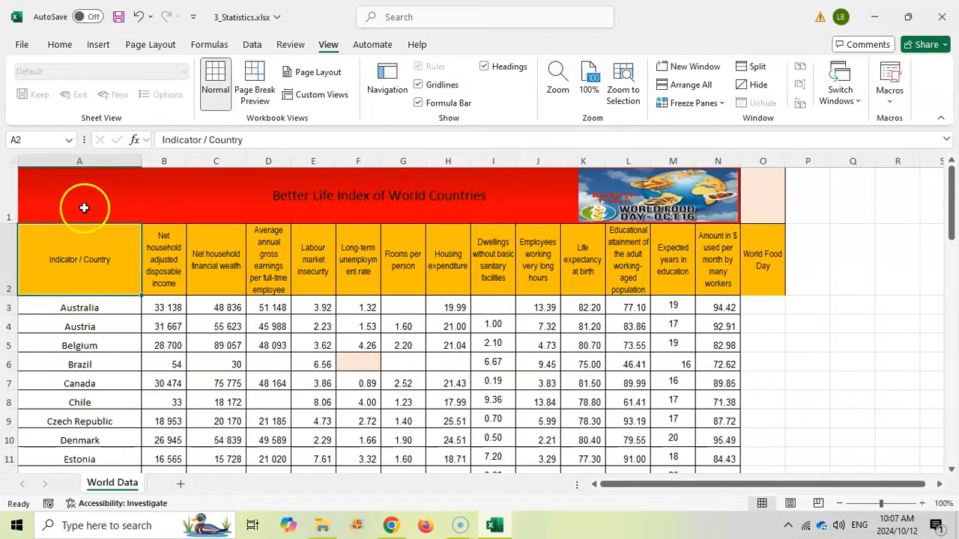
{"action": "left_click", "coordinate": [45, 305]}
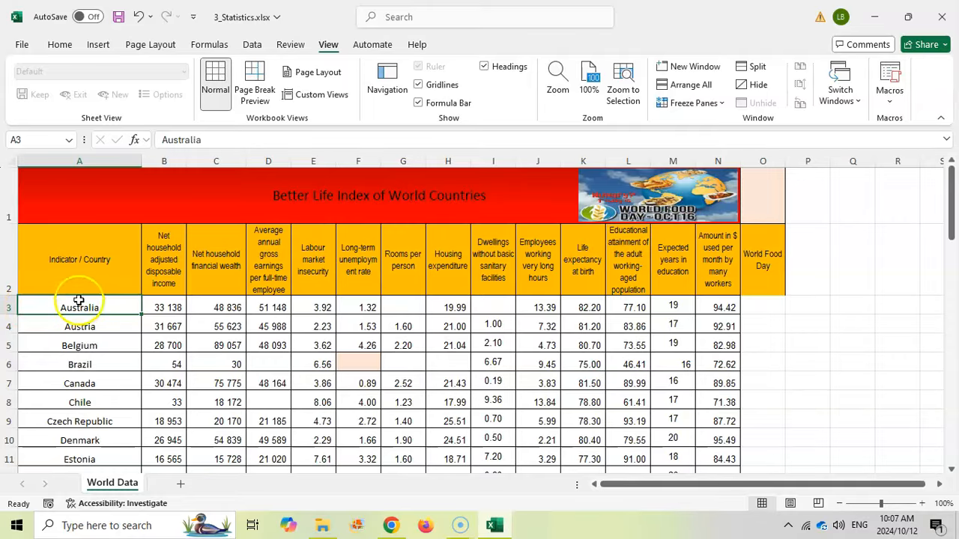
{"action": "left_click", "coordinate": [722, 104]}
{"action": "left_click", "coordinate": [722, 131]}
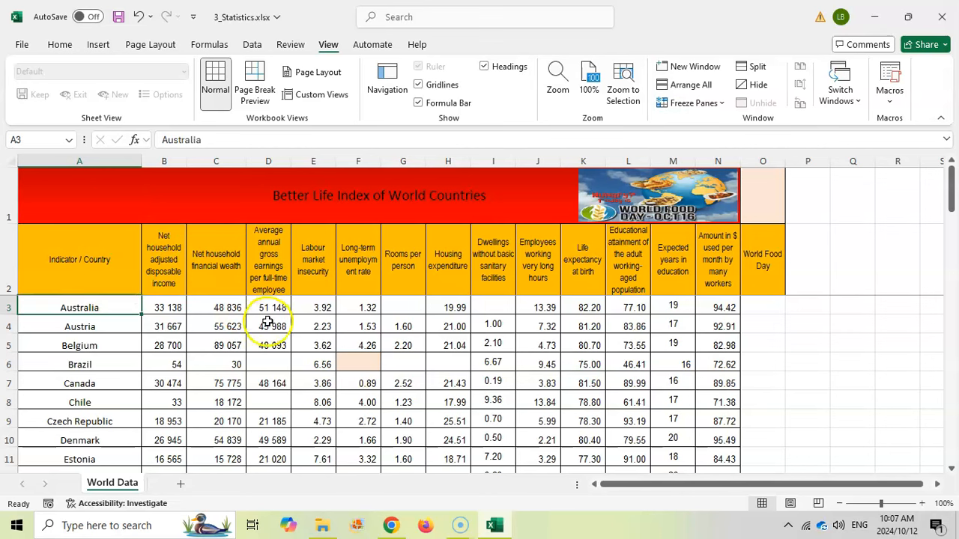
{"action": "scroll", "coordinate": [277, 314], "scroll_direction": "down", "scroll_amount": 6}
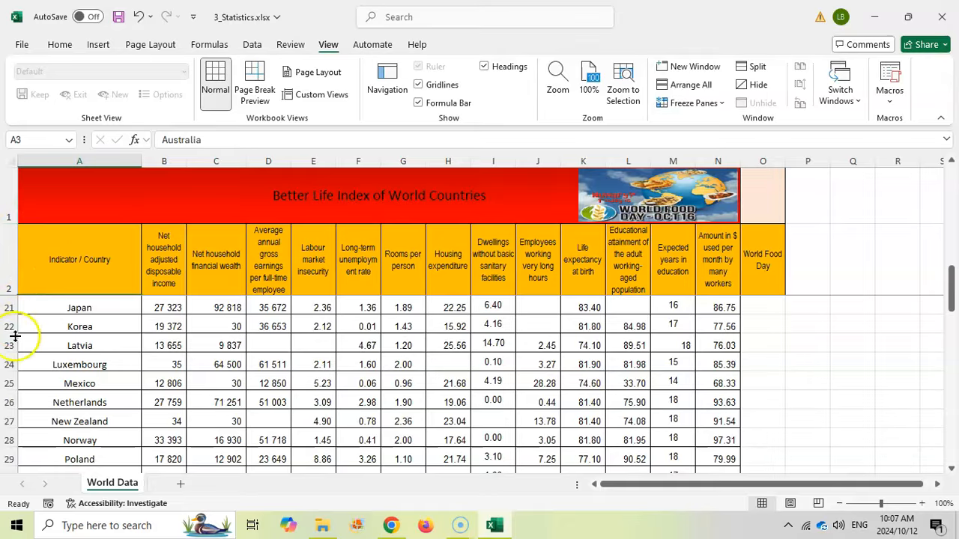
{"action": "scroll", "coordinate": [247, 315], "scroll_direction": "down", "scroll_amount": 4}
{"action": "scroll", "coordinate": [236, 332], "scroll_direction": "up", "scroll_amount": 10}
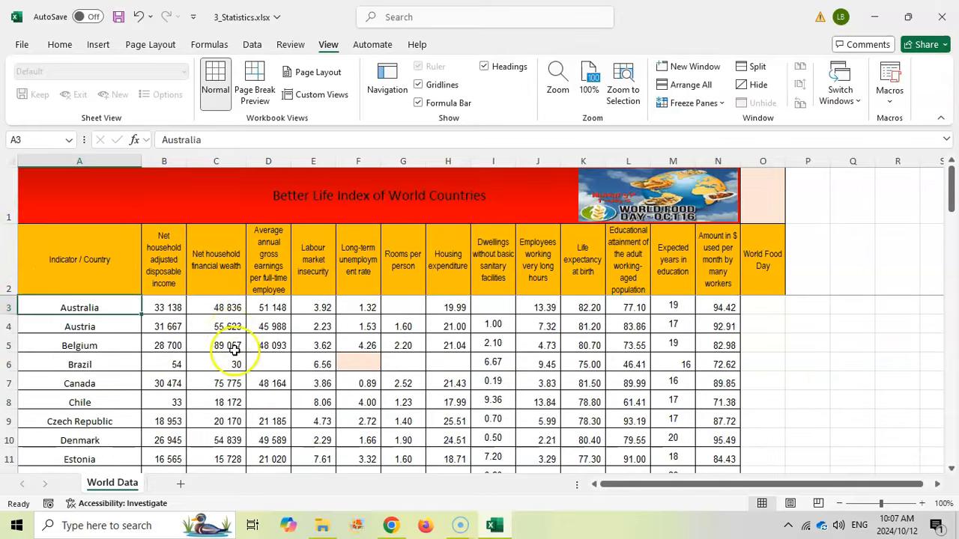
Step: Check question 3.4 in the question paper and select cell C42 next to No of Countries in the Excel worksheet
{"action": "left_click", "coordinate": [390, 524]}
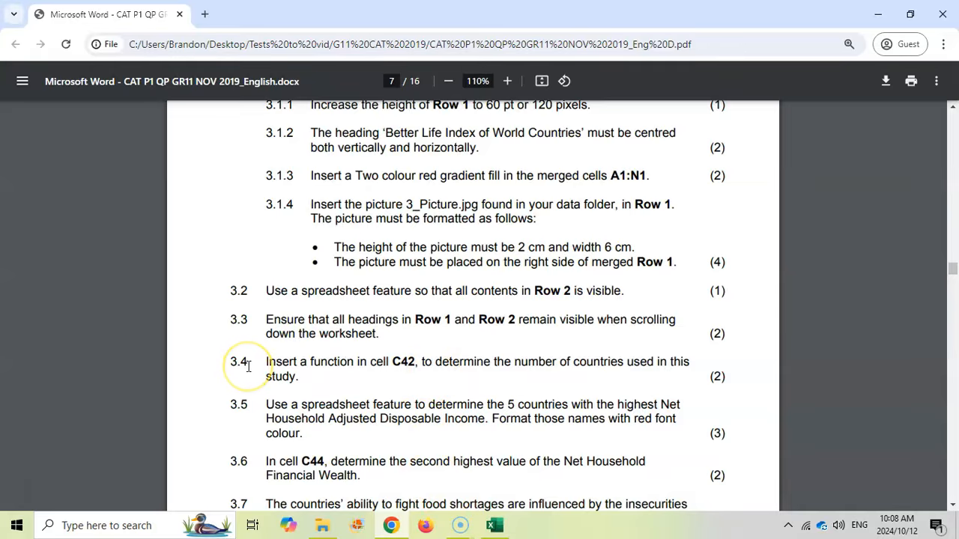
{"action": "left_click", "coordinate": [494, 525]}
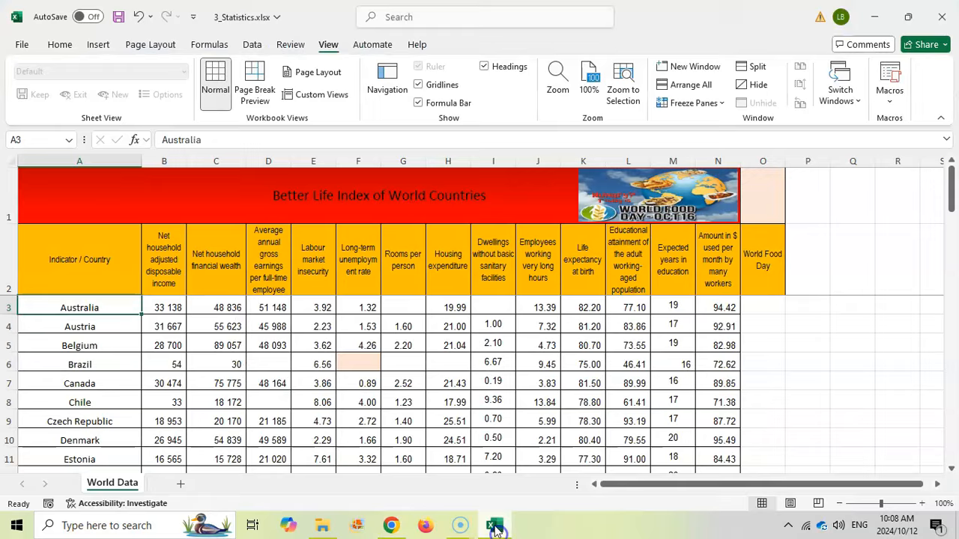
{"action": "left_click", "coordinate": [221, 161]}
{"action": "scroll", "coordinate": [227, 326], "scroll_direction": "down", "scroll_amount": 12}
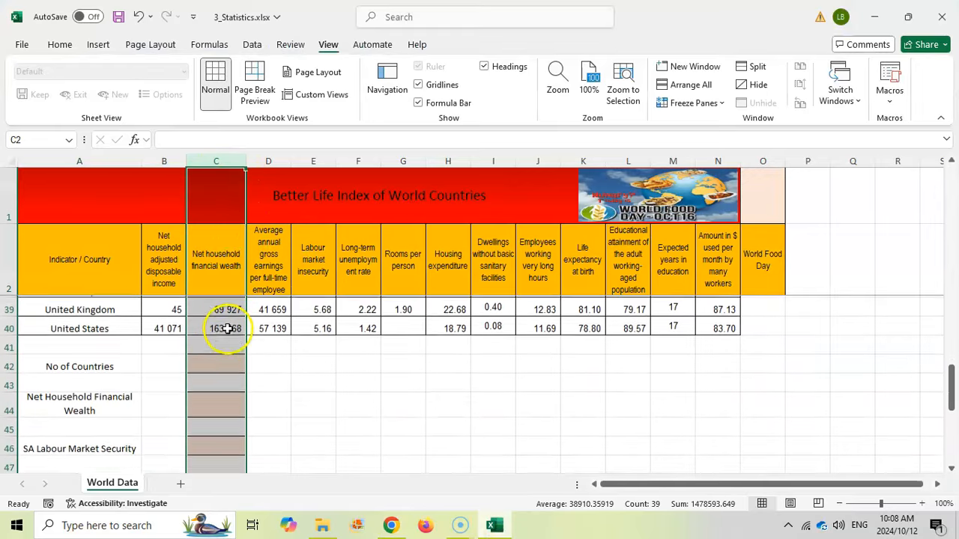
{"action": "left_click", "coordinate": [217, 356]}
{"action": "left_click", "coordinate": [391, 525]}
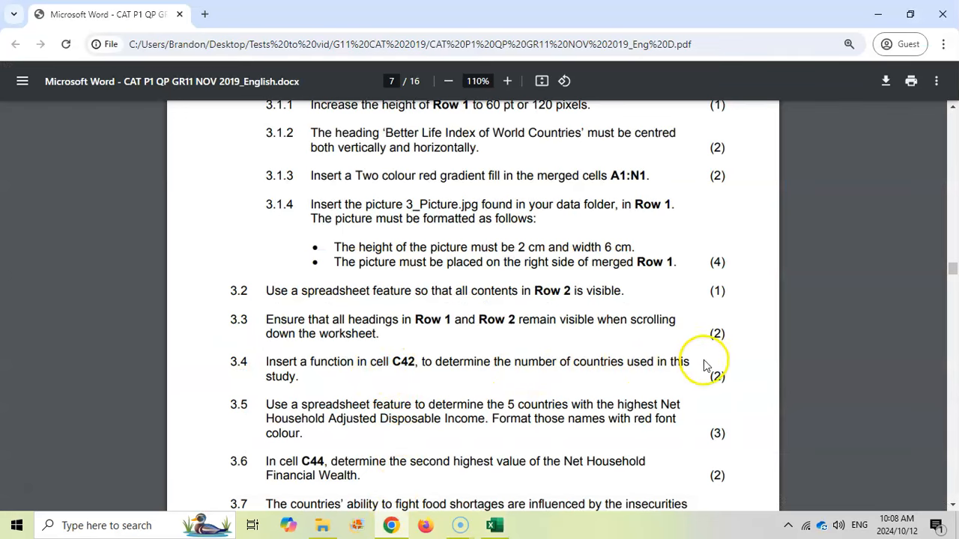
{"action": "left_click", "coordinate": [495, 525]}
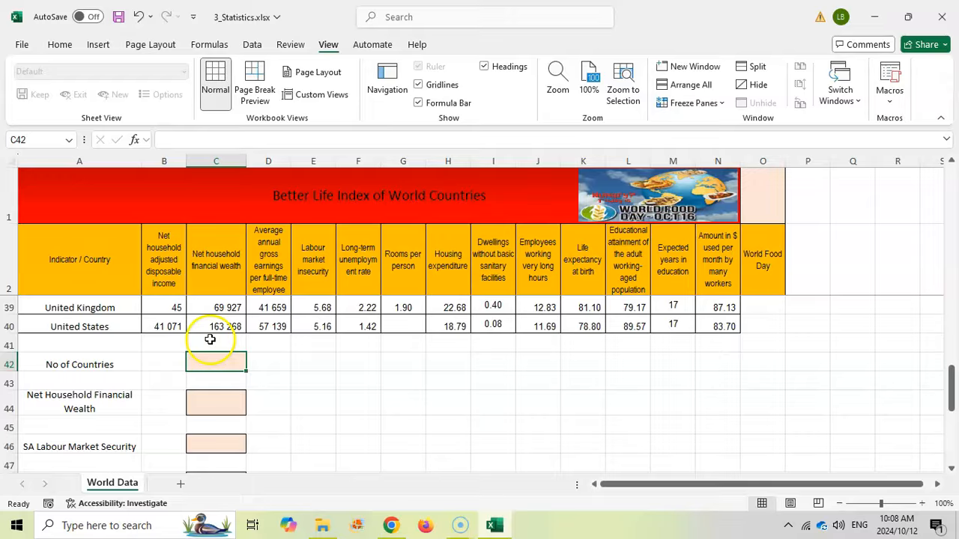
Step: Count the countries in cell C42 with the function =COUNTA(A3:A40), and reselect the cell to check it
{"action": "scroll", "coordinate": [70, 326], "scroll_direction": "up", "scroll_amount": 12}
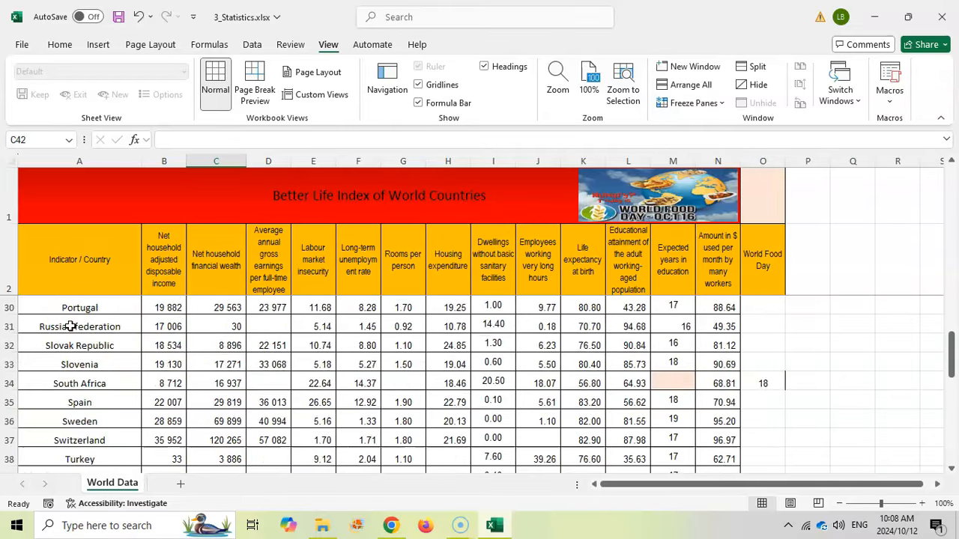
{"action": "scroll", "coordinate": [70, 326], "scroll_direction": "down", "scroll_amount": 10}
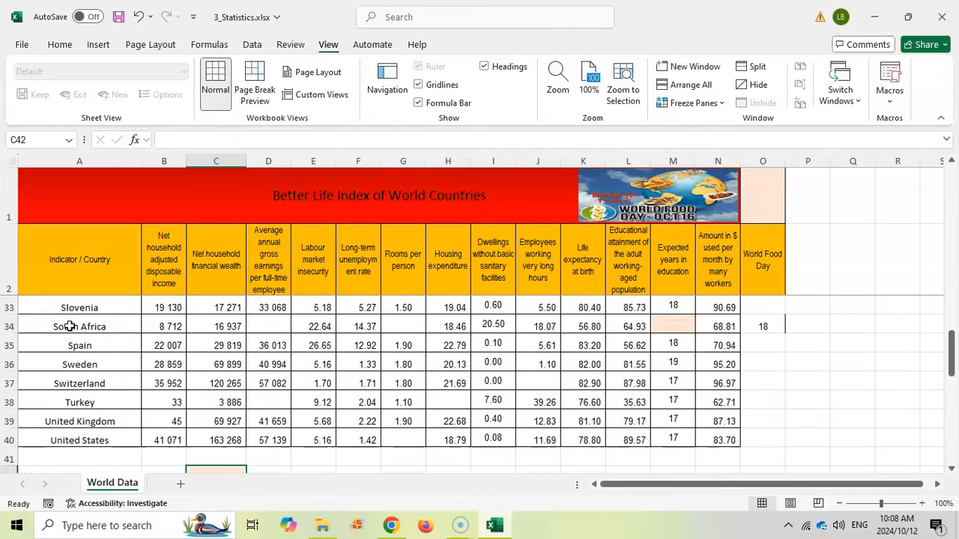
{"action": "scroll", "coordinate": [86, 378], "scroll_direction": "down", "scroll_amount": 3}
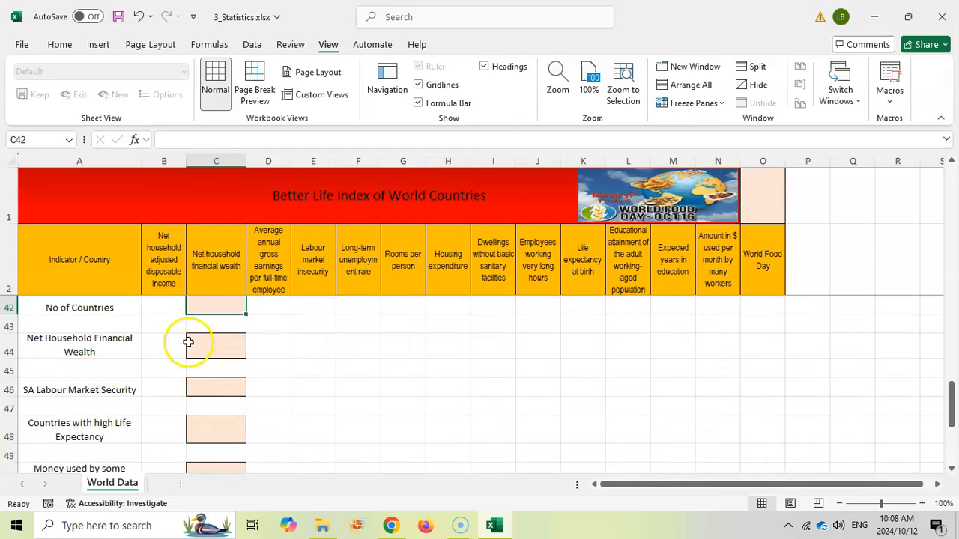
{"action": "scroll", "coordinate": [188, 341], "scroll_direction": "up", "scroll_amount": 1}
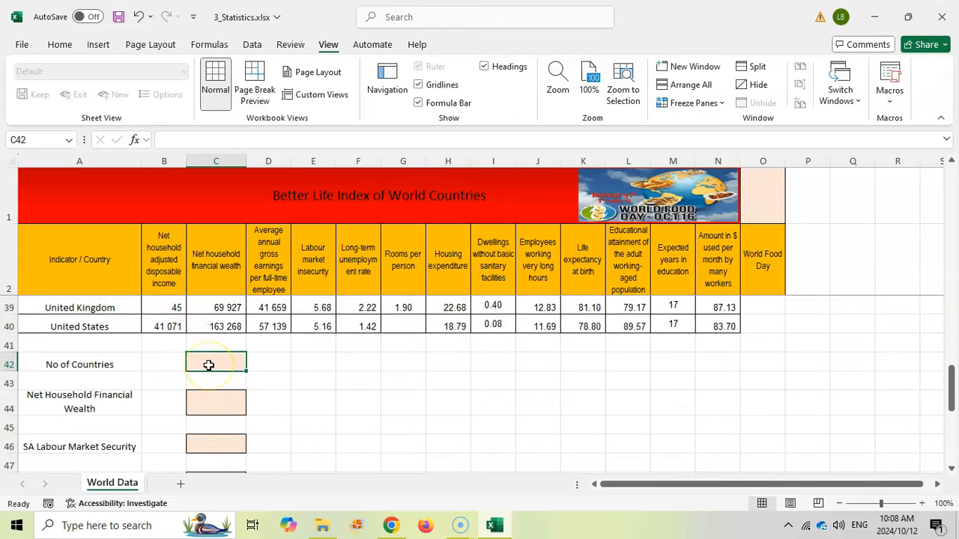
{"action": "type", "text": "("}
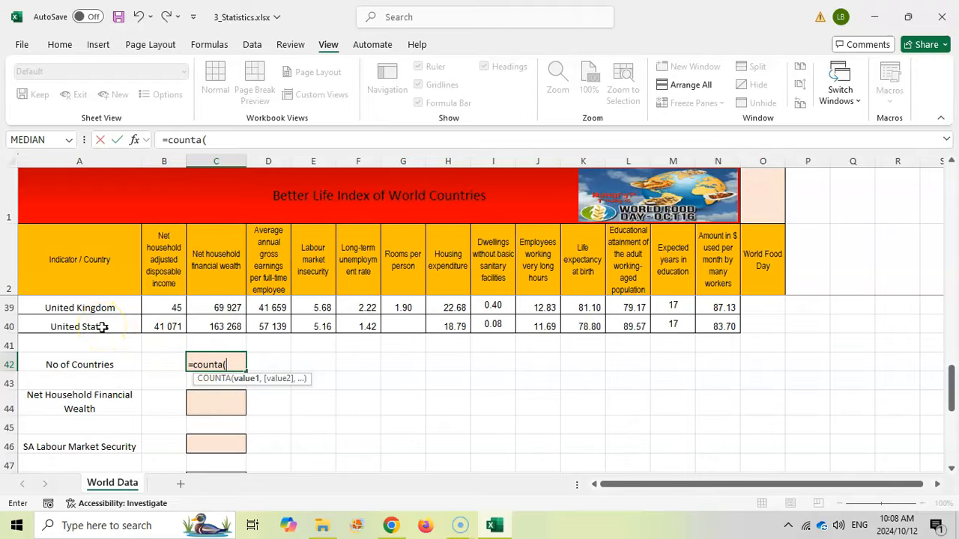
{"action": "left_click_drag", "start_coordinate": [101, 326], "coordinate": [88, 301]}
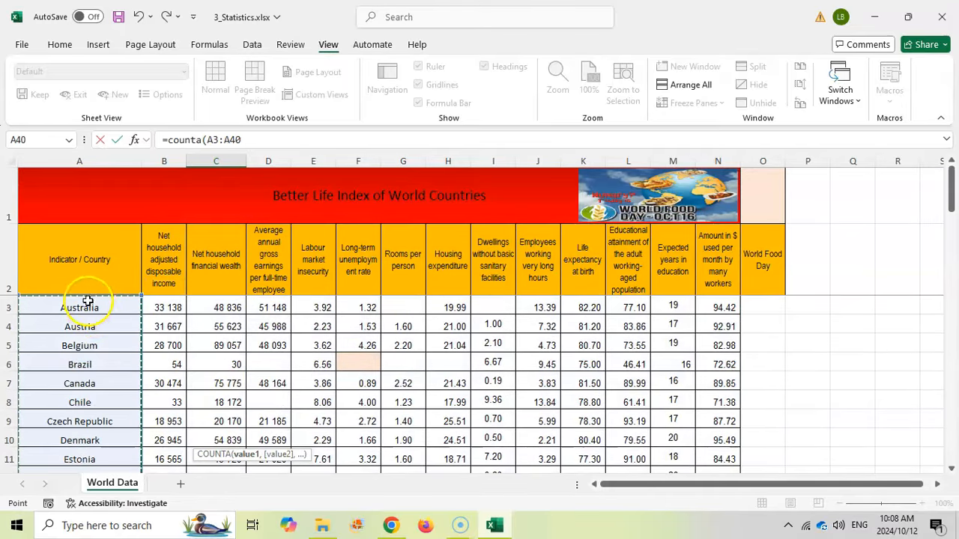
{"action": "left_click", "coordinate": [274, 138]}
{"action": "type", "text": ")"}
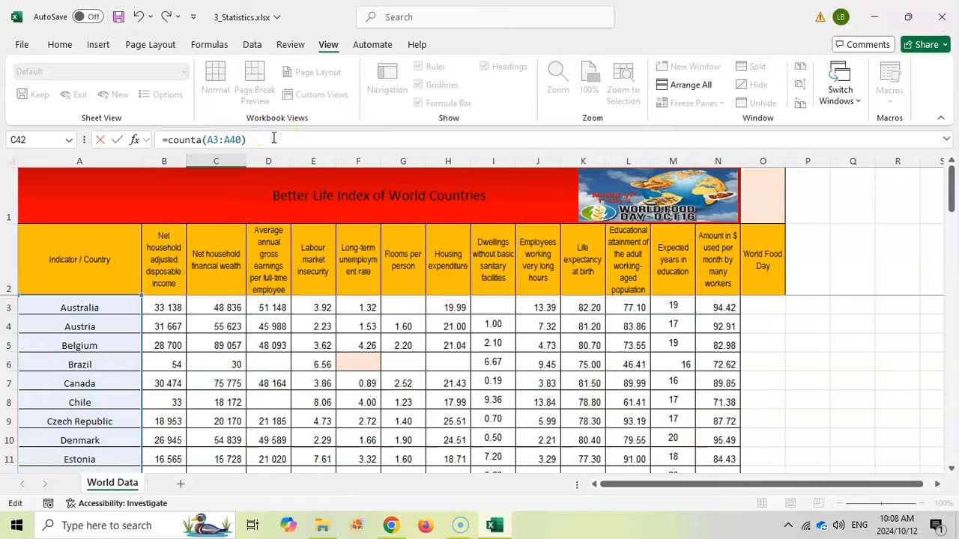
{"action": "key", "text": "Return"}
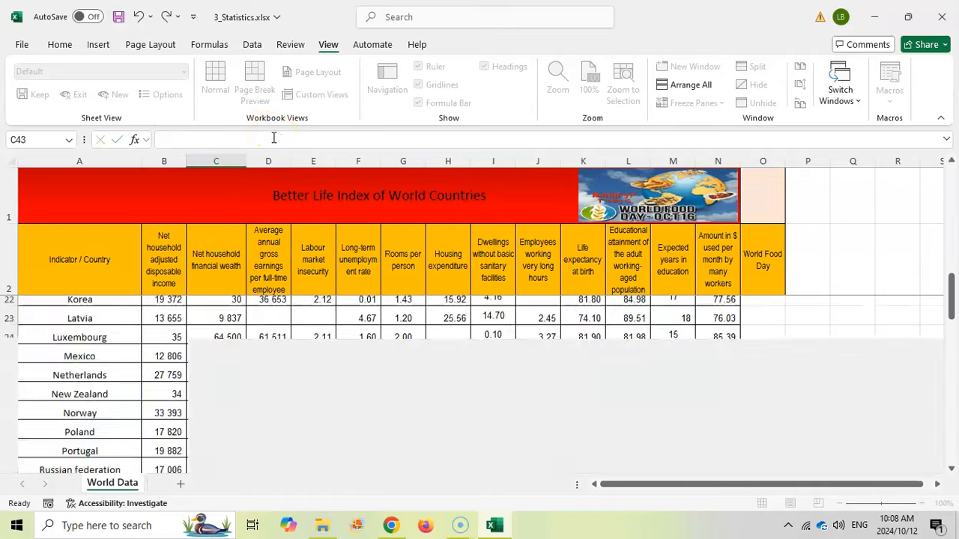
{"action": "left_click", "coordinate": [234, 441]}
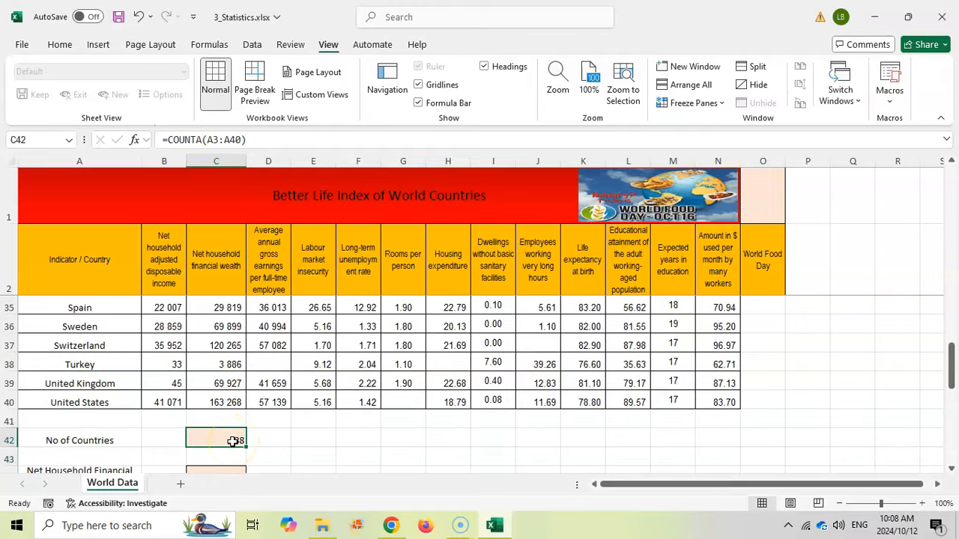
Step: Check question 3.5 in the question paper and select the net household adjusted disposable income values B3:B40 in the Excel worksheet
{"action": "left_click", "coordinate": [495, 525]}
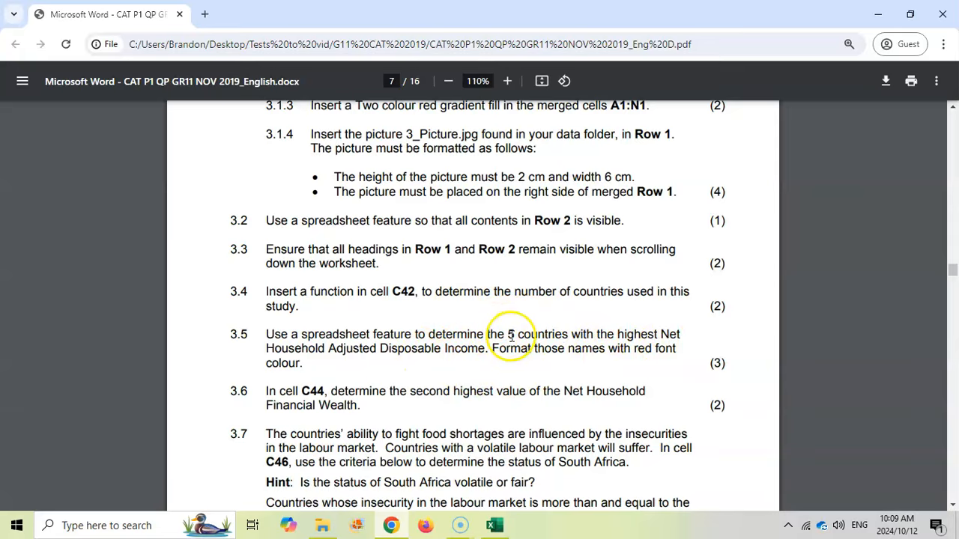
{"action": "left_click", "coordinate": [494, 525]}
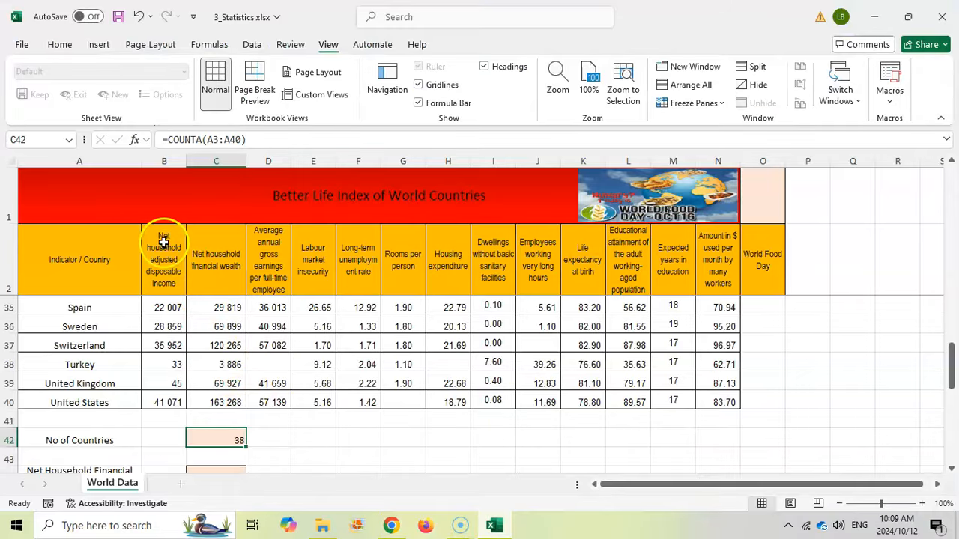
{"action": "left_click_drag", "start_coordinate": [165, 401], "coordinate": [160, 311]}
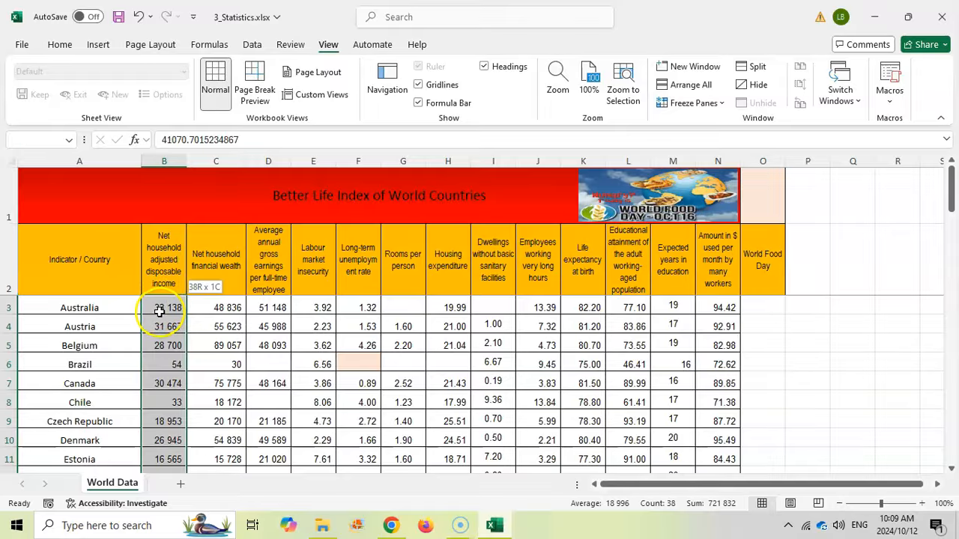
{"action": "left_click", "coordinate": [463, 525]}
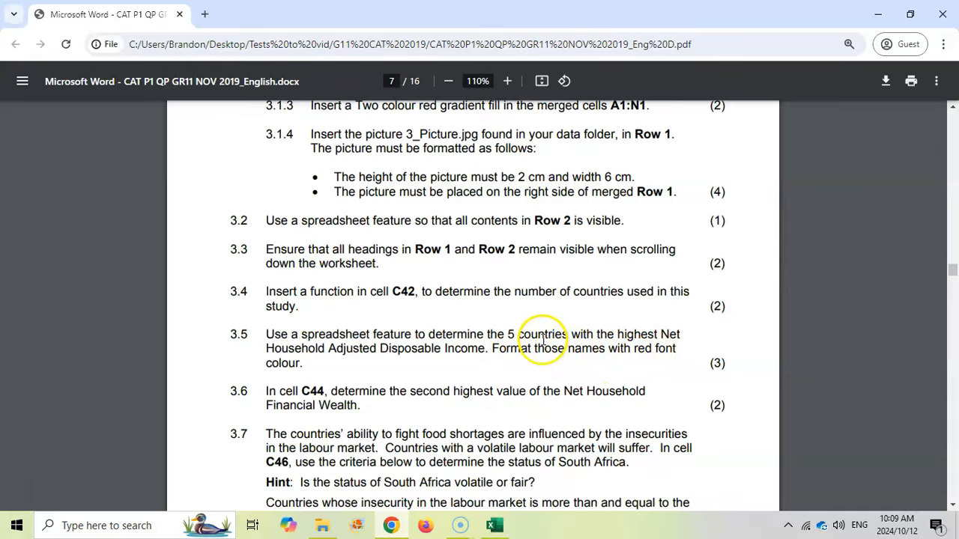
{"action": "left_click", "coordinate": [493, 525]}
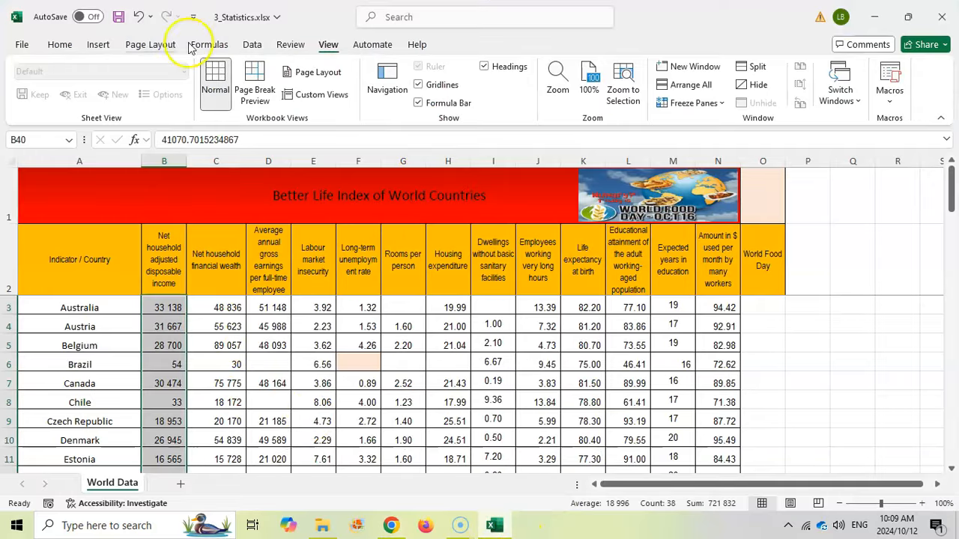
Step: Start a new conditional formatting rule for the top 5 ranked values, and check the required font colour in the question paper
{"action": "left_click", "coordinate": [60, 45]}
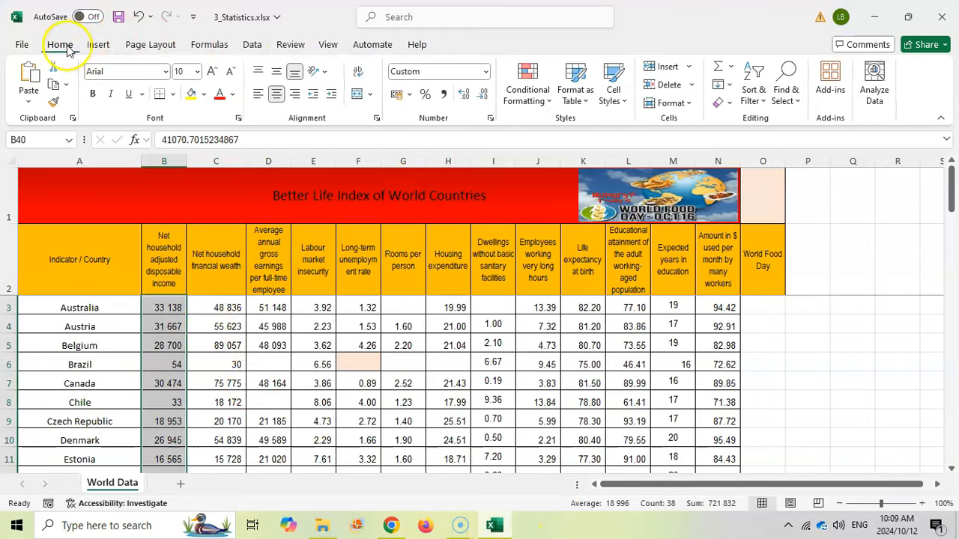
{"action": "left_click", "coordinate": [536, 98]}
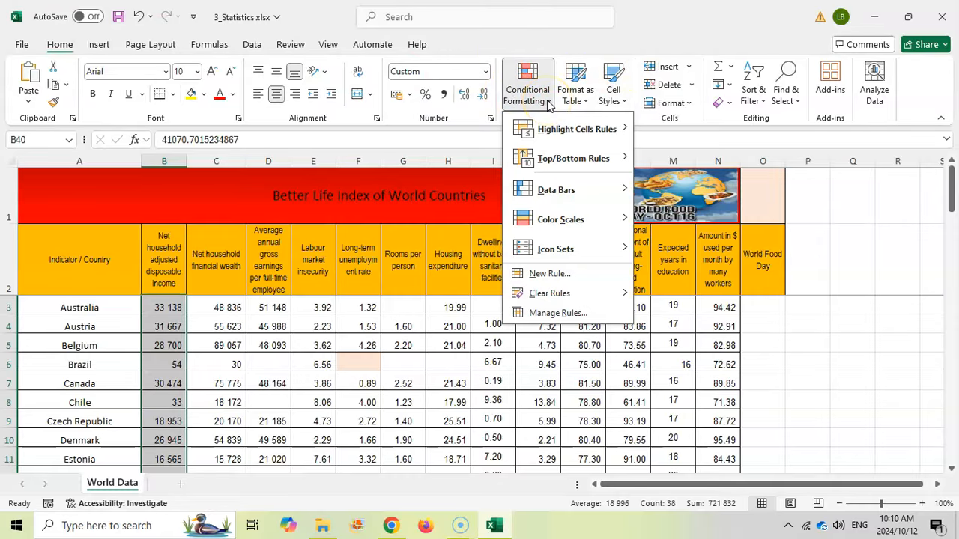
{"action": "mouse_move", "coordinate": [573, 158]}
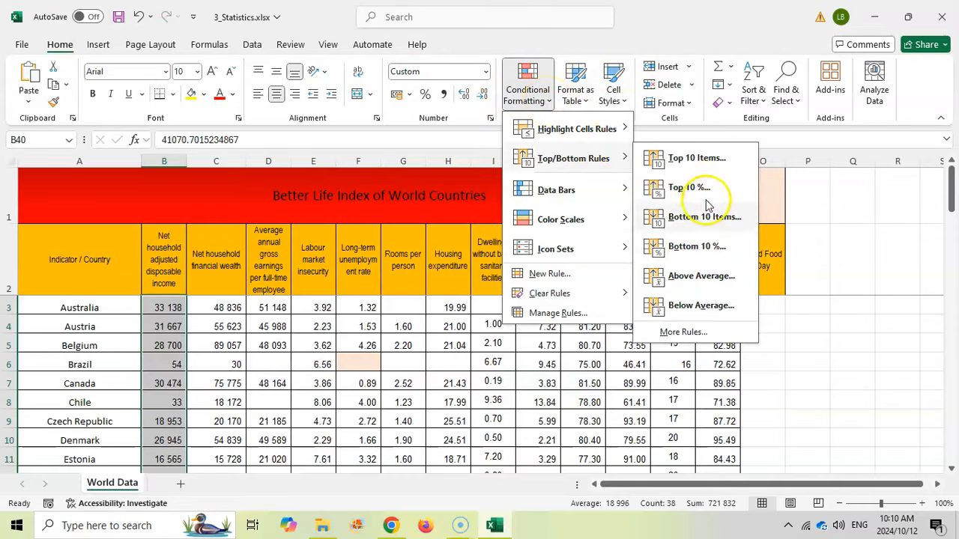
{"action": "left_click", "coordinate": [676, 336]}
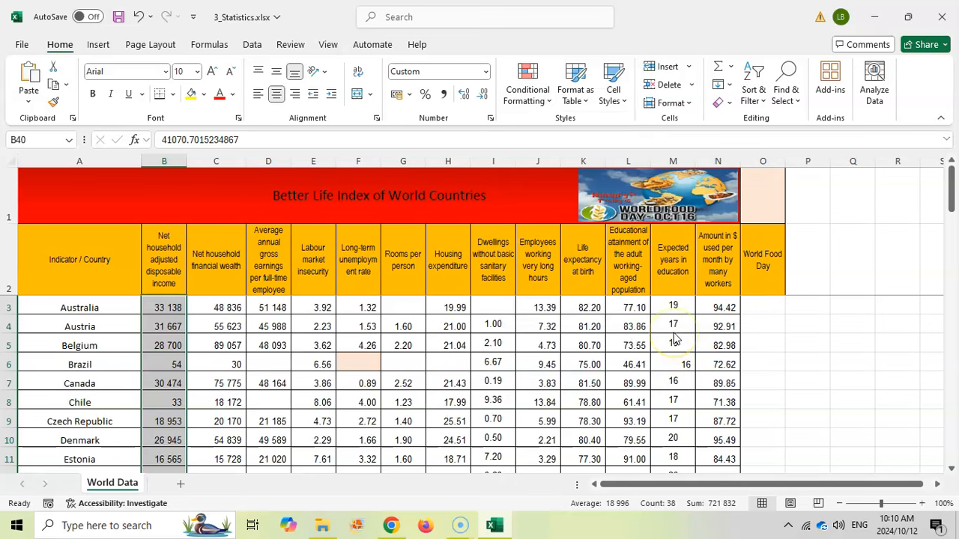
{"action": "left_click_drag", "start_coordinate": [586, 322], "coordinate": [562, 323]}
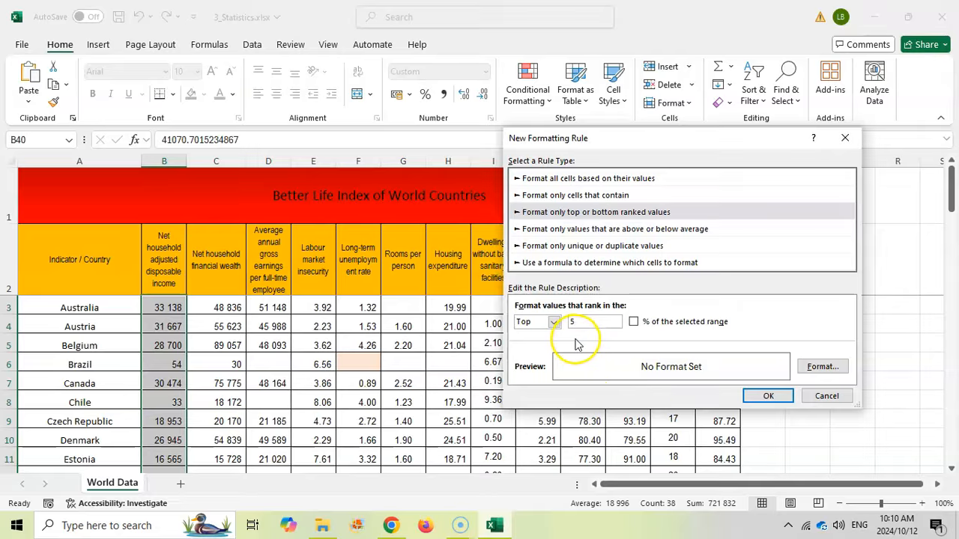
{"action": "left_click", "coordinate": [391, 525]}
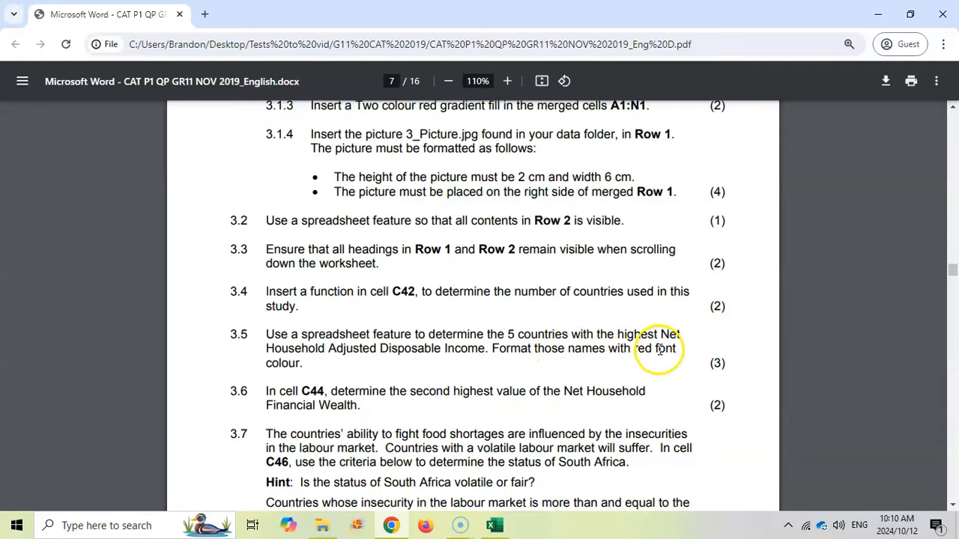
{"action": "left_click", "coordinate": [494, 525]}
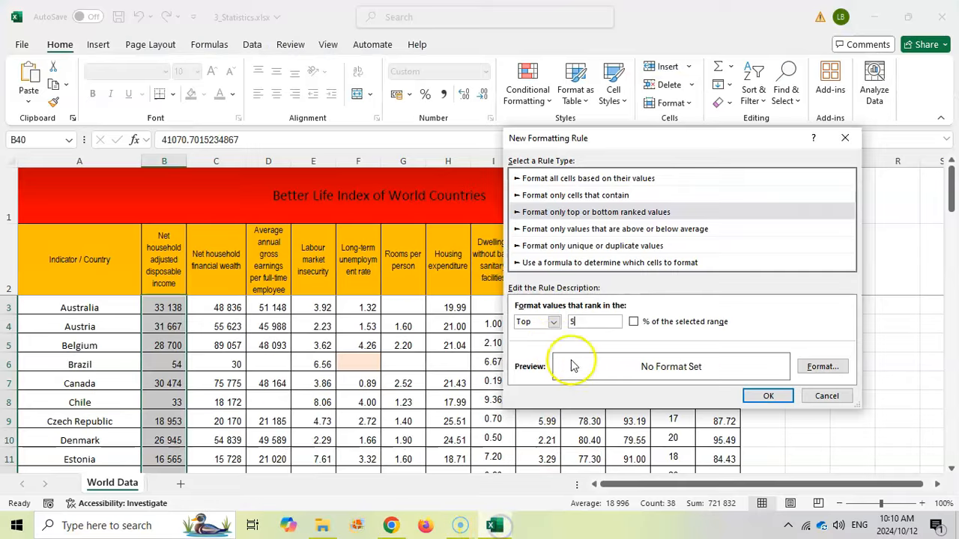
Step: Set the rule's font colour to standard red and apply the rule to the selected income values
{"action": "left_click", "coordinate": [824, 368]}
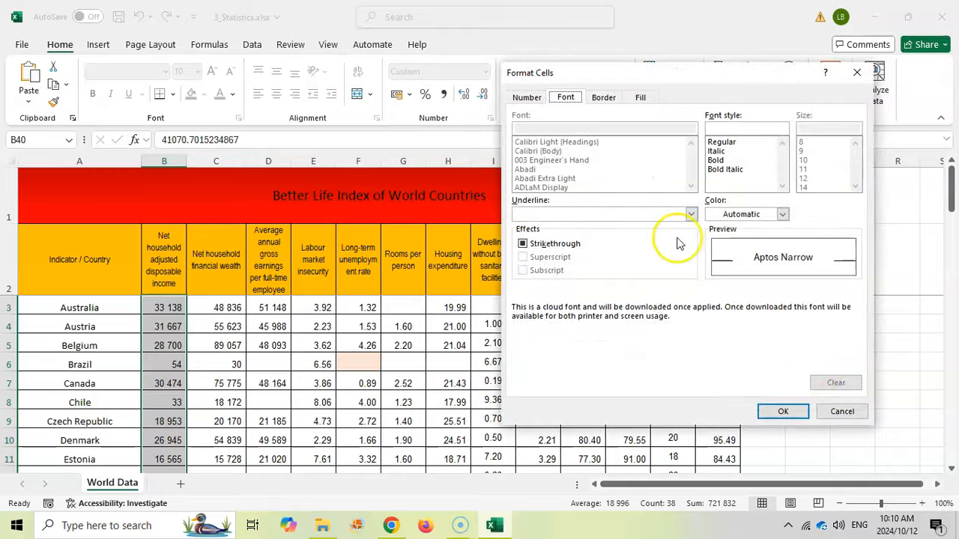
{"action": "left_click", "coordinate": [782, 214]}
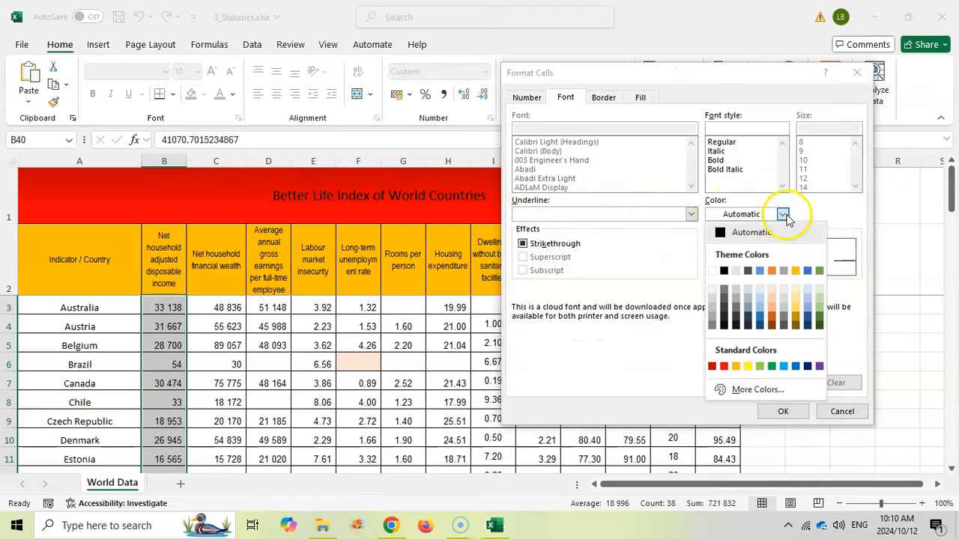
{"action": "left_click", "coordinate": [726, 365]}
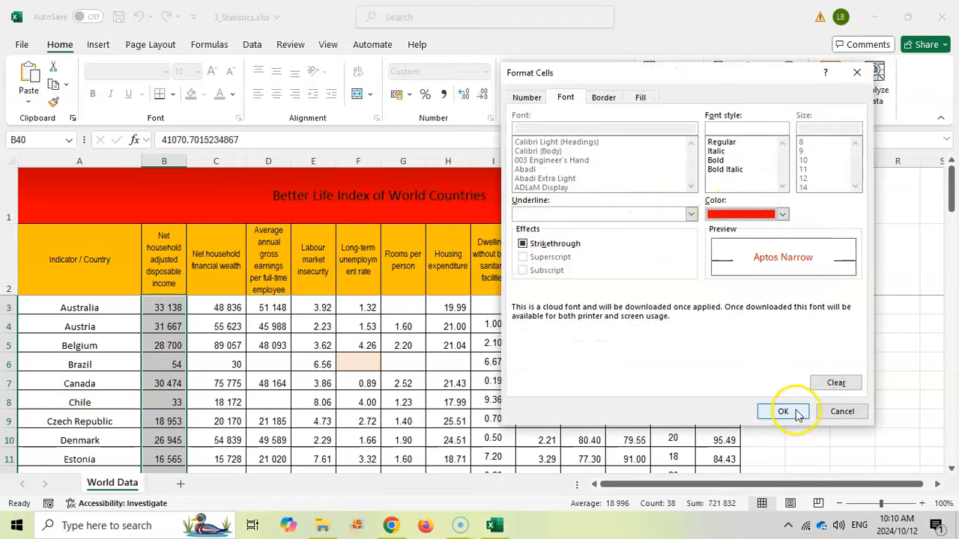
{"action": "left_click", "coordinate": [795, 414]}
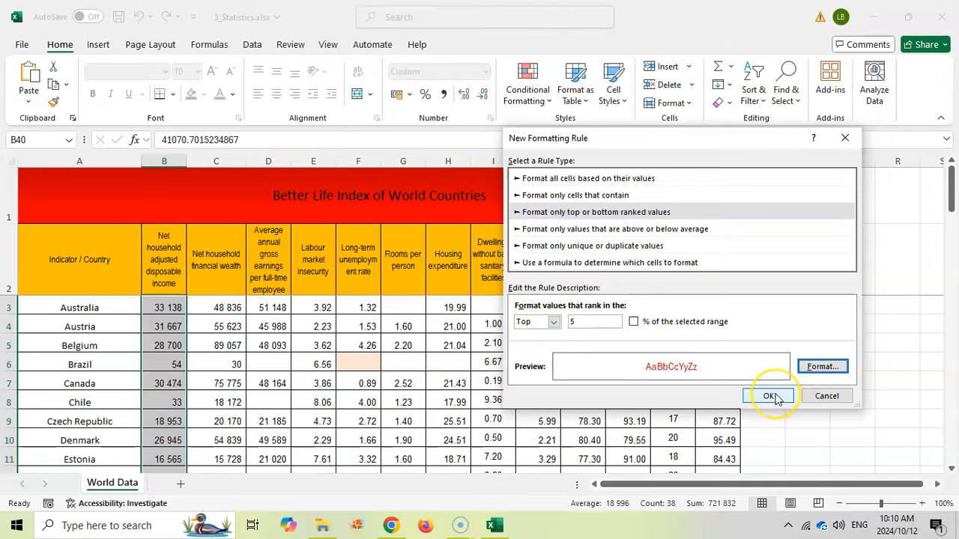
{"action": "left_click", "coordinate": [769, 397]}
Step: Examine the net household adjusted disposable income column down to row 40 for the cells highlighted by the top-five rule
{"action": "left_click", "coordinate": [164, 306]}
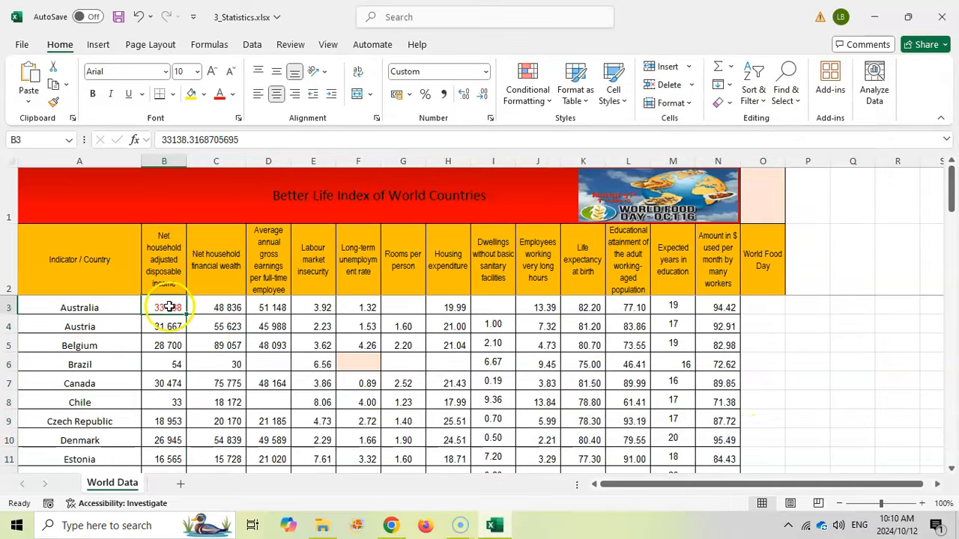
{"action": "scroll", "coordinate": [170, 311], "scroll_direction": "down", "scroll_amount": 3}
{"action": "scroll", "coordinate": [171, 310], "scroll_direction": "down", "scroll_amount": 1}
{"action": "scroll", "coordinate": [176, 345], "scroll_direction": "down", "scroll_amount": 3}
{"action": "left_click", "coordinate": [172, 327]}
{"action": "scroll", "coordinate": [171, 329], "scroll_direction": "down", "scroll_amount": 2}
{"action": "left_click", "coordinate": [170, 383]}
{"action": "left_click", "coordinate": [167, 439]}
{"action": "scroll", "coordinate": [236, 421], "scroll_direction": "up", "scroll_amount": 9}
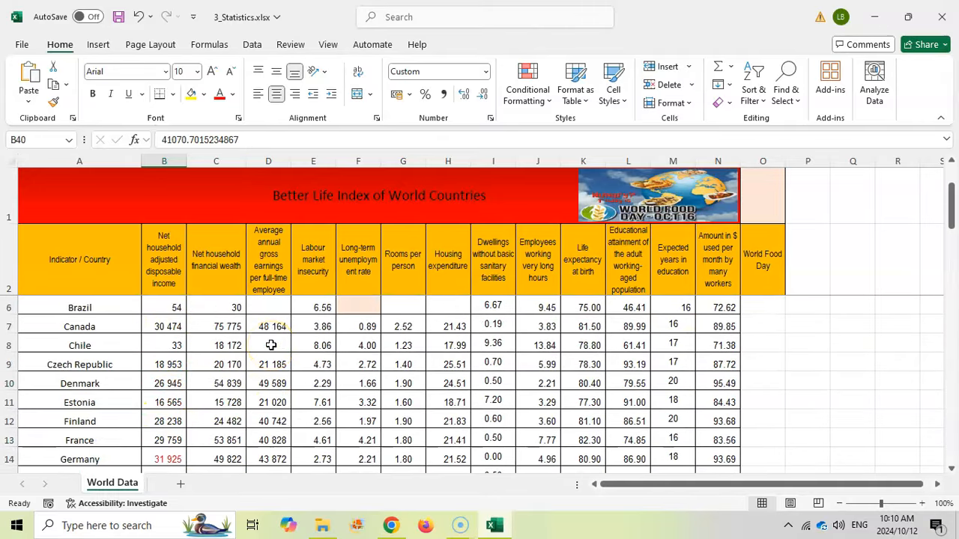
Step: Read question 3.6 in the question paper and select cell C44 next to Net Household Financial Wealth in the Excel worksheet
{"action": "key", "text": "alt+Tab"}
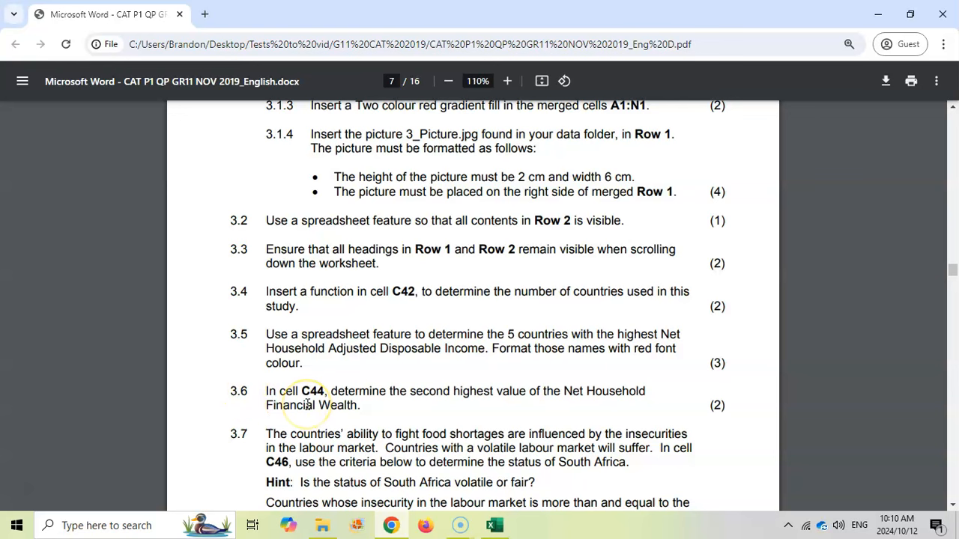
{"action": "left_click", "coordinate": [495, 527]}
{"action": "scroll", "coordinate": [251, 351], "scroll_direction": "down", "scroll_amount": 15}
{"action": "scroll", "coordinate": [248, 349], "scroll_direction": "up", "scroll_amount": 1}
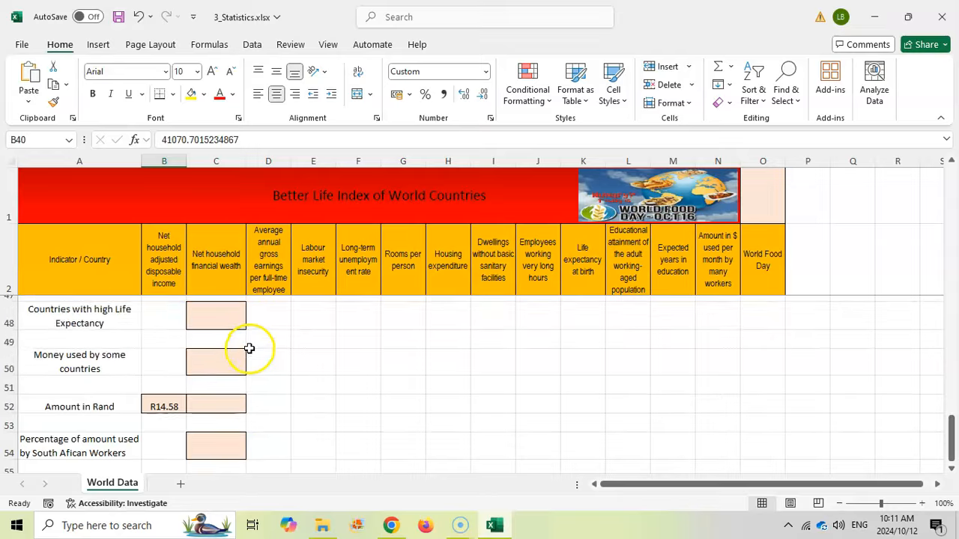
{"action": "key", "text": "alt+Tab"}
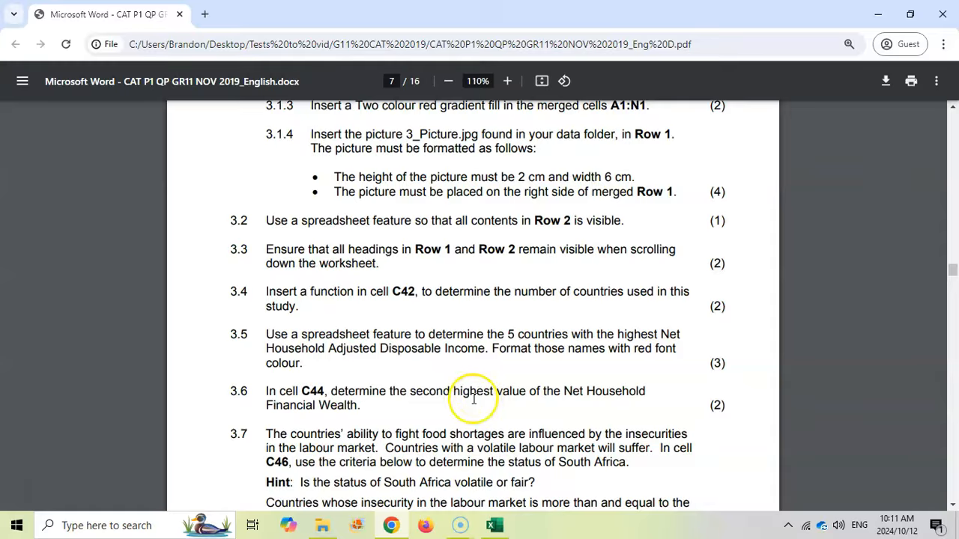
{"action": "left_click", "coordinate": [493, 526]}
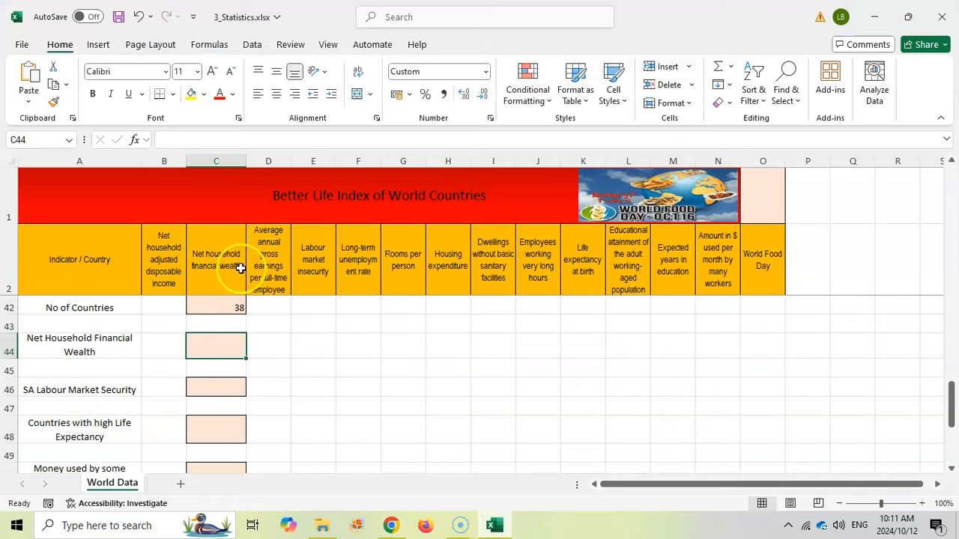
Step: Determine the second highest net household financial wealth in cell C44 with =LARGE(C3:C40,2), and reselect the cell to check it
{"action": "type", "text": "="}
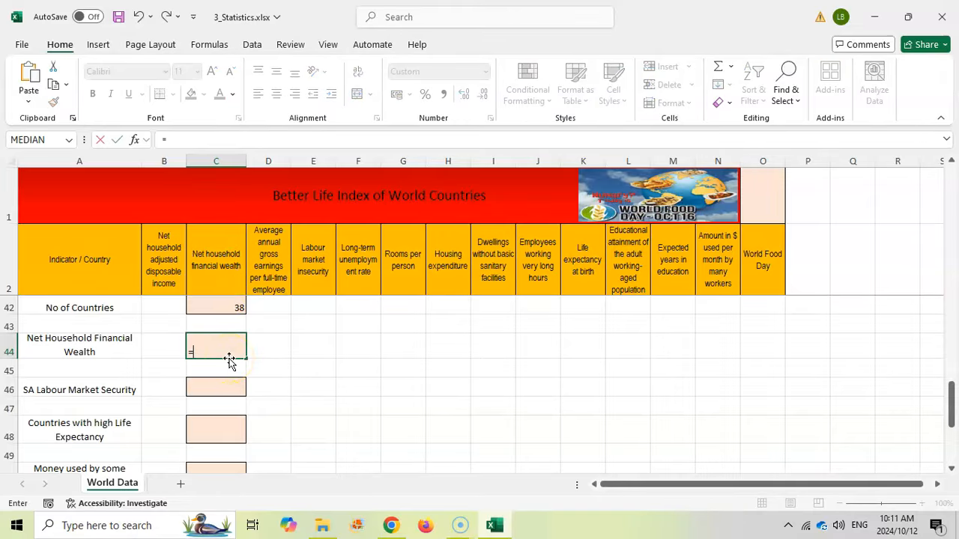
{"action": "type", "text": "large("}
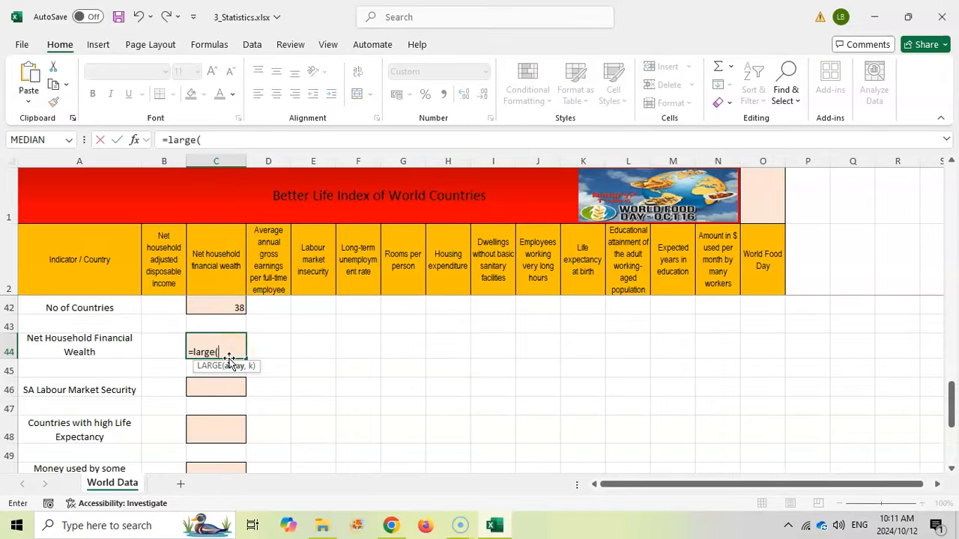
{"action": "scroll", "coordinate": [224, 336], "scroll_direction": "up", "scroll_amount": 2}
{"action": "left_click", "coordinate": [223, 382]}
{"action": "left_click_drag", "start_coordinate": [224, 376], "coordinate": [229, 308]}
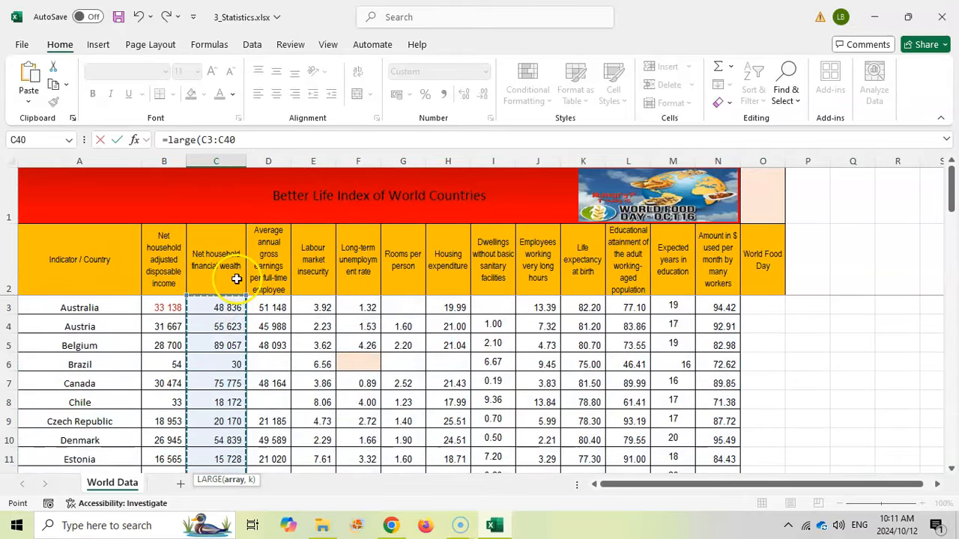
{"action": "left_click", "coordinate": [257, 138]}
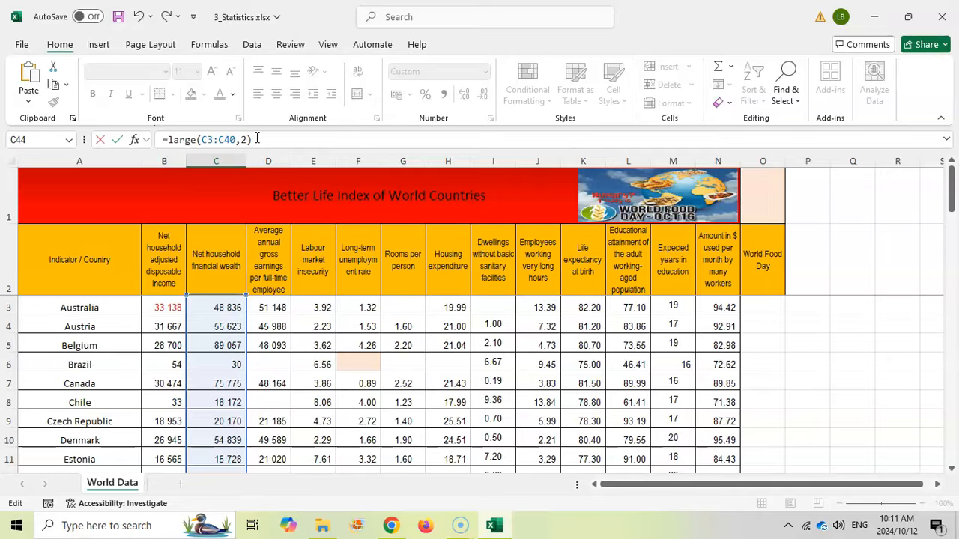
{"action": "key", "text": "Return"}
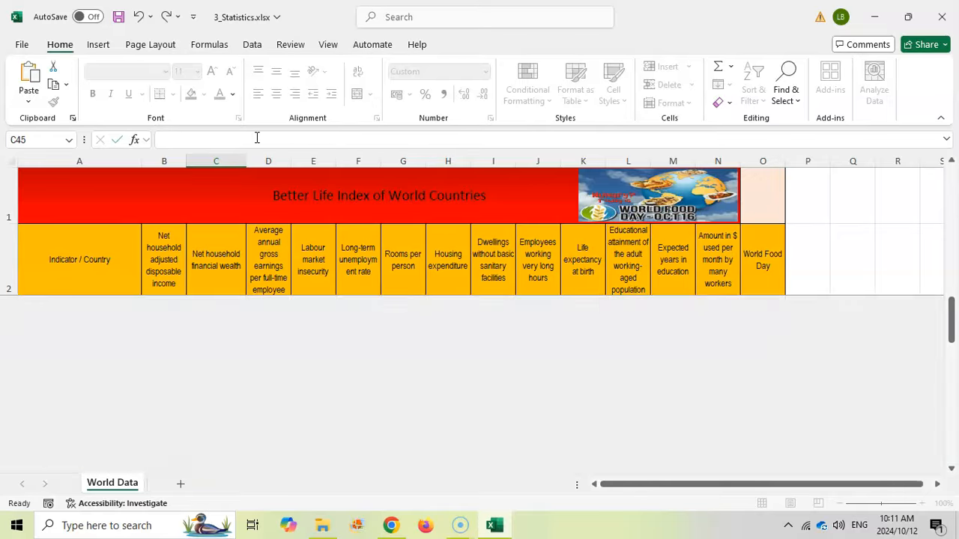
{"action": "left_click", "coordinate": [236, 447]}
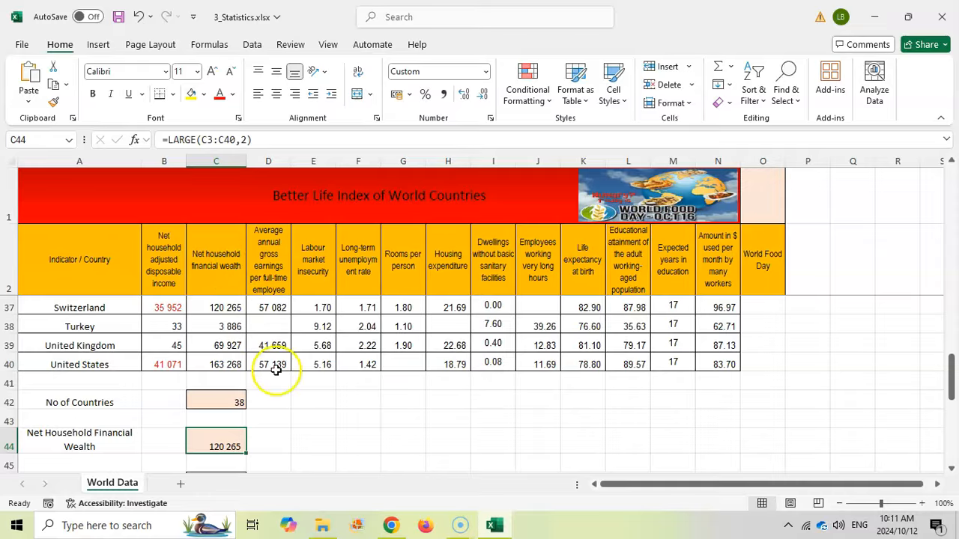
Step: Read question 3.7 and its volatile or fair criteria in the question paper, and select cell C46 in the Excel worksheet
{"action": "left_click", "coordinate": [391, 525]}
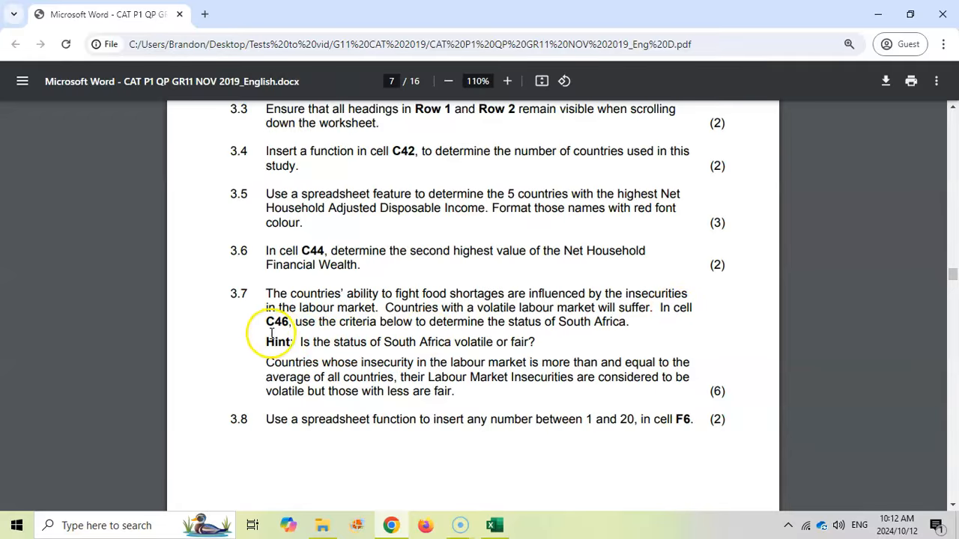
{"action": "left_click", "coordinate": [495, 525]}
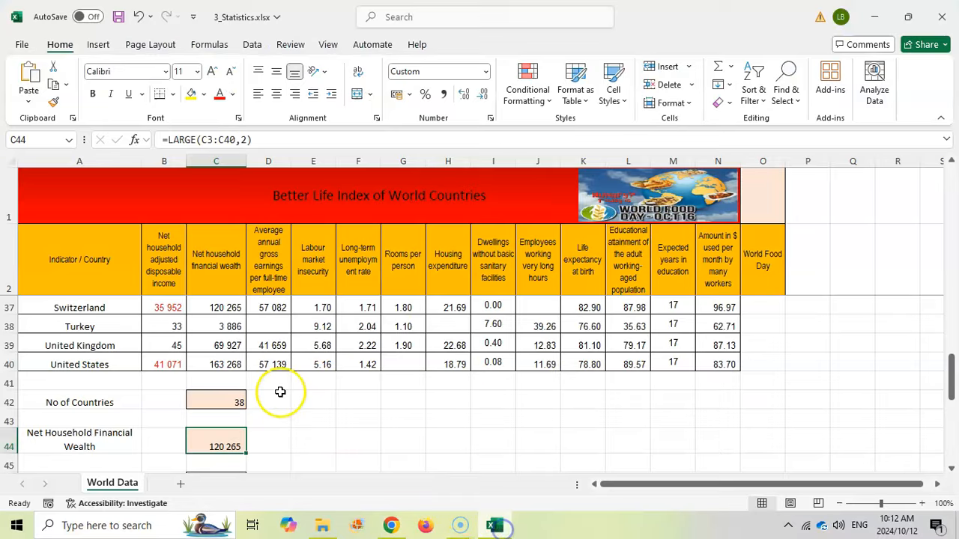
{"action": "scroll", "coordinate": [262, 393], "scroll_direction": "down", "scroll_amount": 1}
{"action": "left_click", "coordinate": [234, 427]}
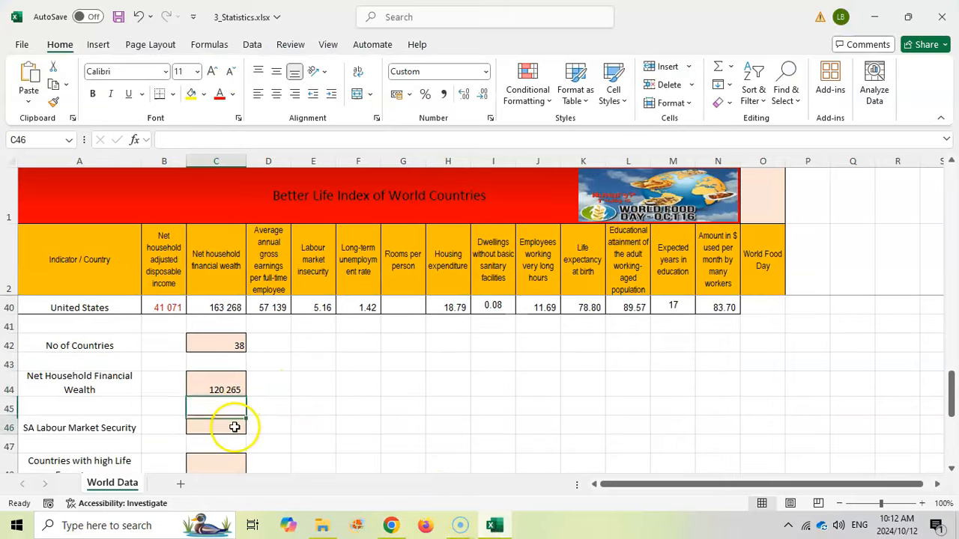
{"action": "left_click", "coordinate": [391, 525]}
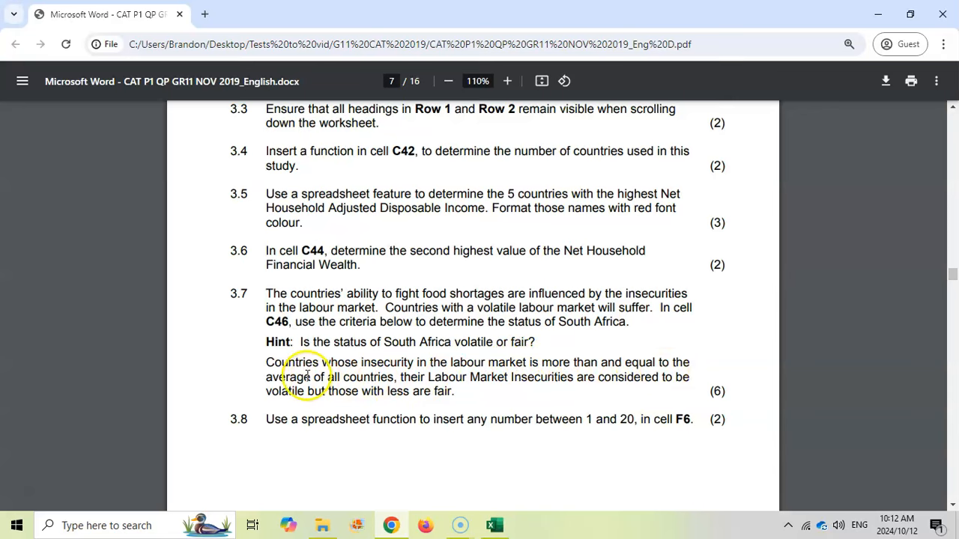
{"action": "left_click", "coordinate": [496, 524]}
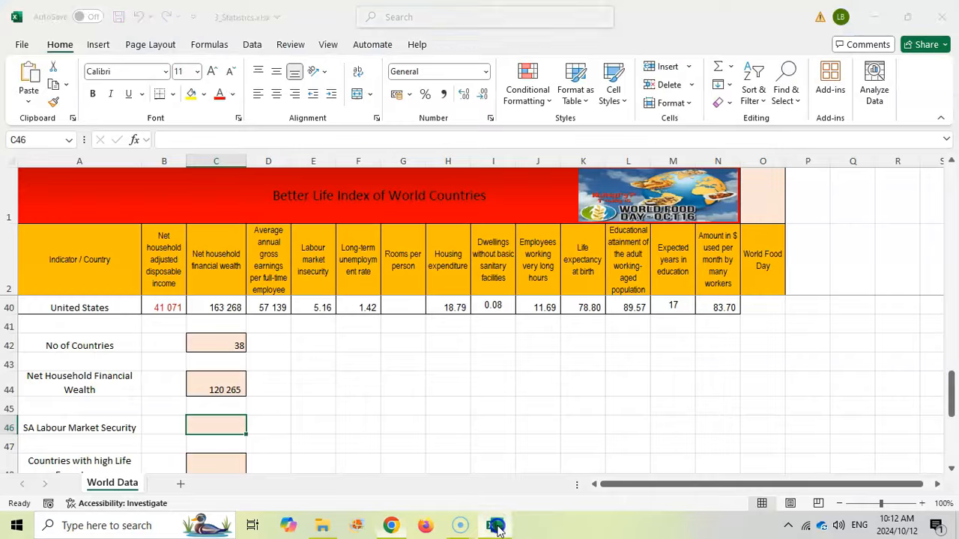
Step: Start an IF function in cell C46 that tests South Africa's labour market insecurity in cell E34
{"action": "left_click", "coordinate": [313, 255]}
{"action": "left_click", "coordinate": [225, 422]}
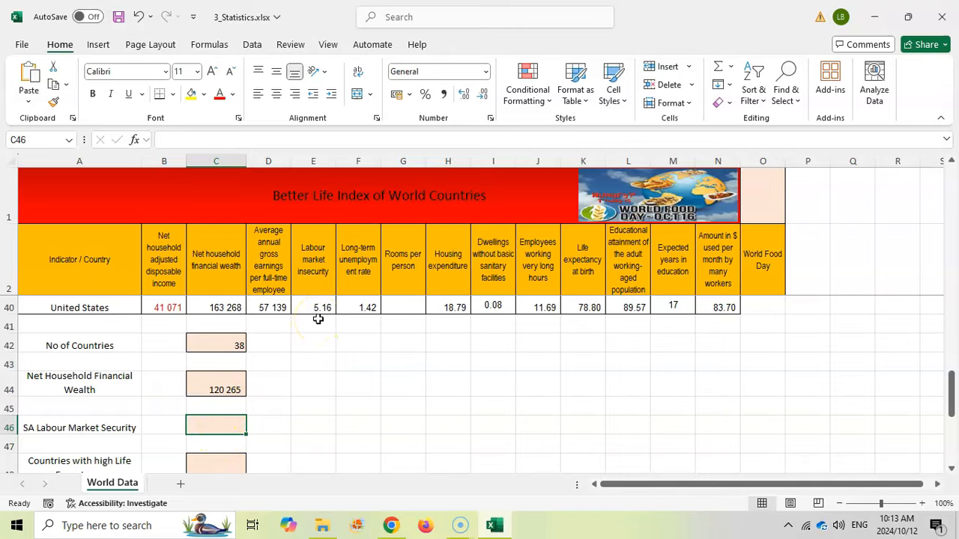
{"action": "type", "text": "=IF("}
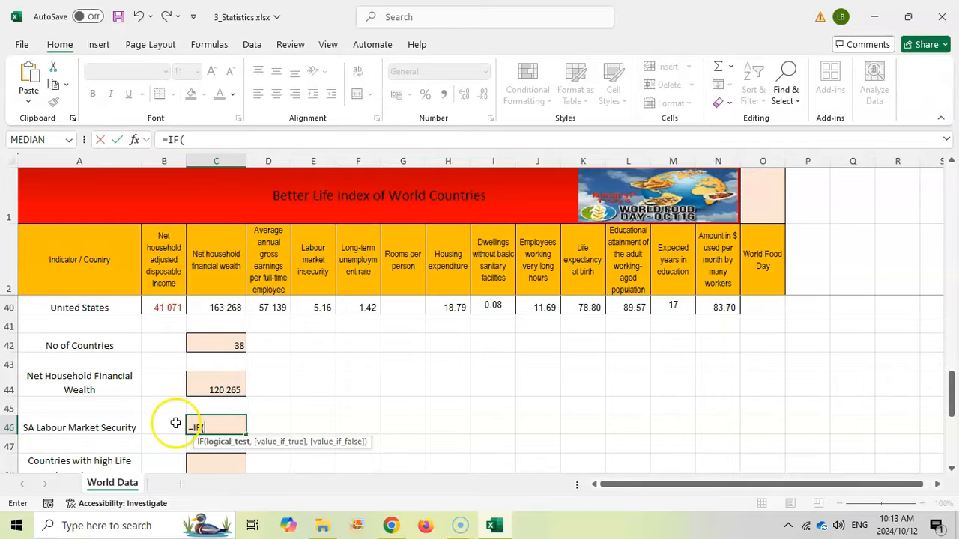
{"action": "scroll", "coordinate": [342, 334], "scroll_direction": "up", "scroll_amount": 5}
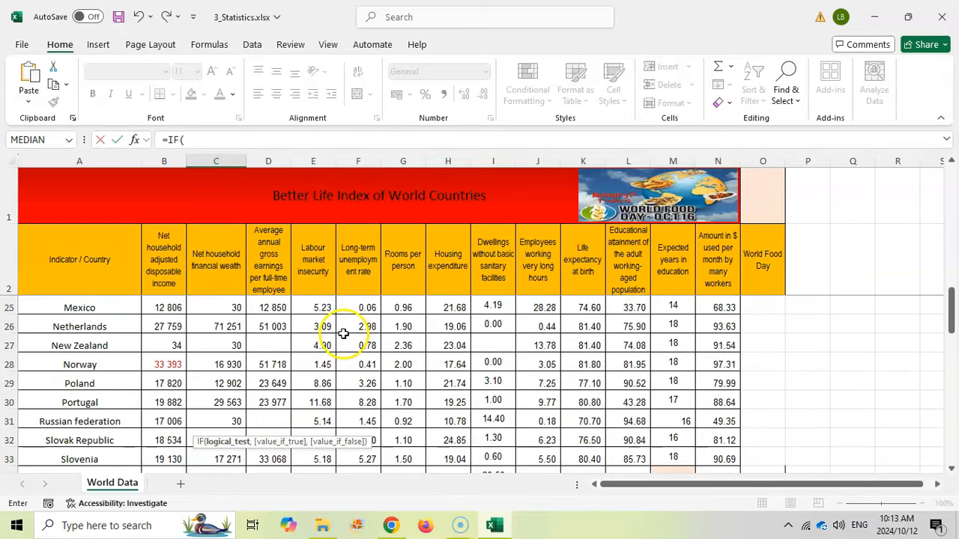
{"action": "scroll", "coordinate": [342, 334], "scroll_direction": "down", "scroll_amount": 2}
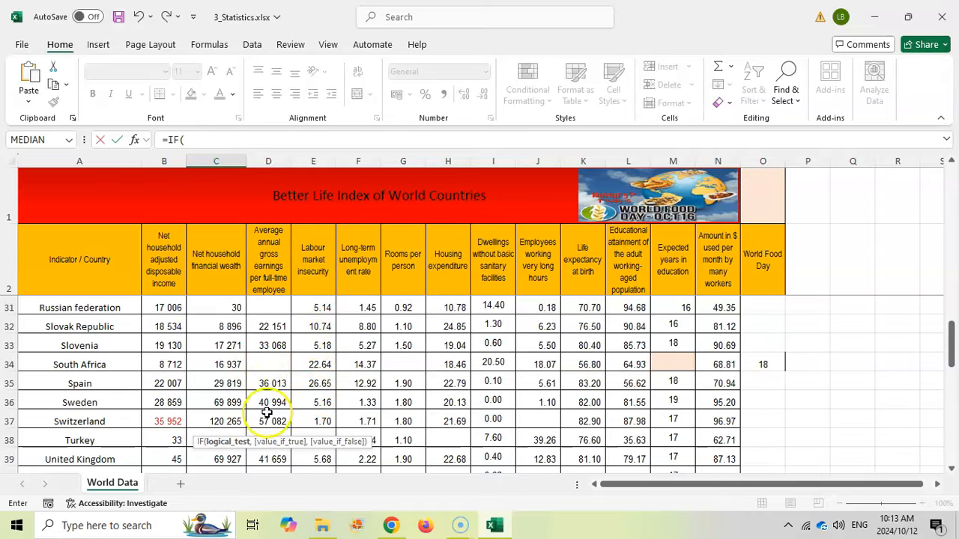
{"action": "left_click", "coordinate": [314, 382]}
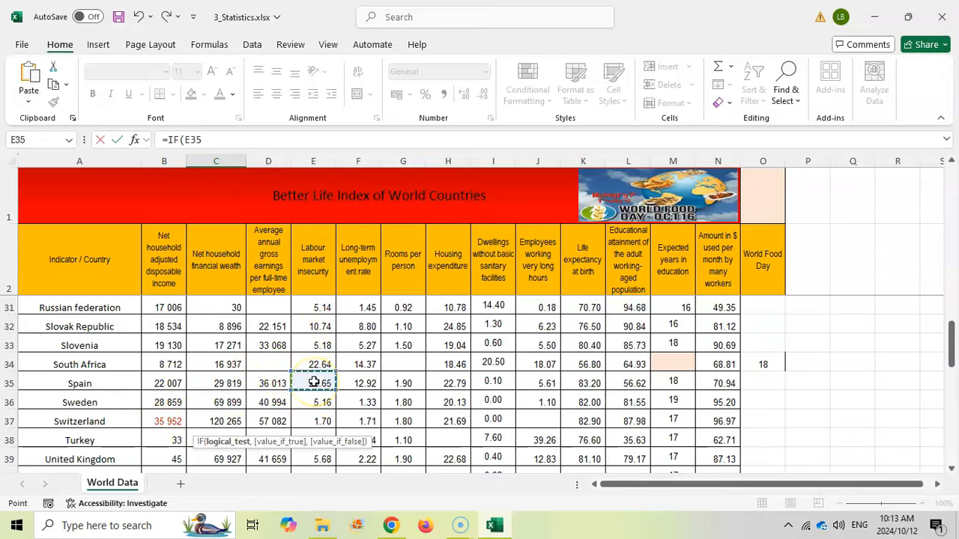
{"action": "left_click", "coordinate": [319, 362]}
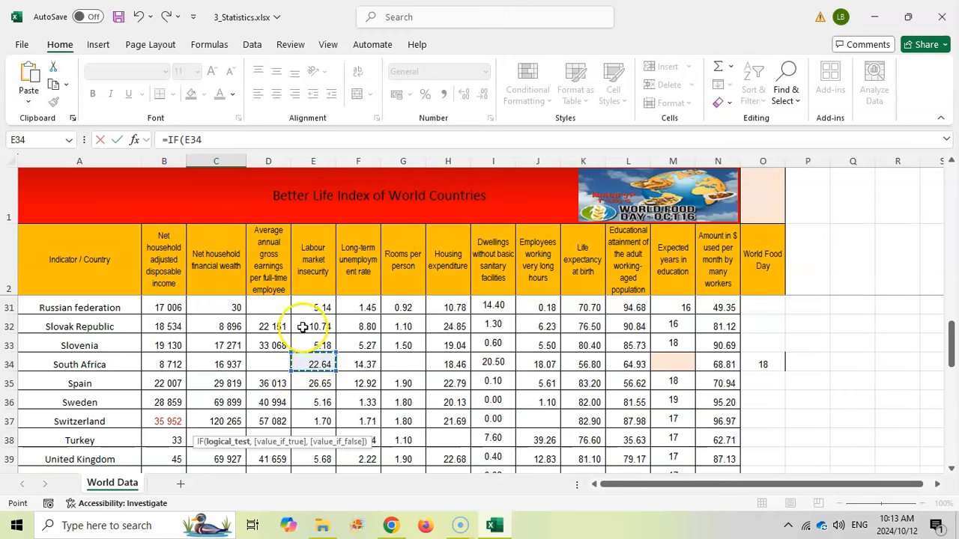
{"action": "scroll", "coordinate": [299, 339], "scroll_direction": "down", "scroll_amount": 4}
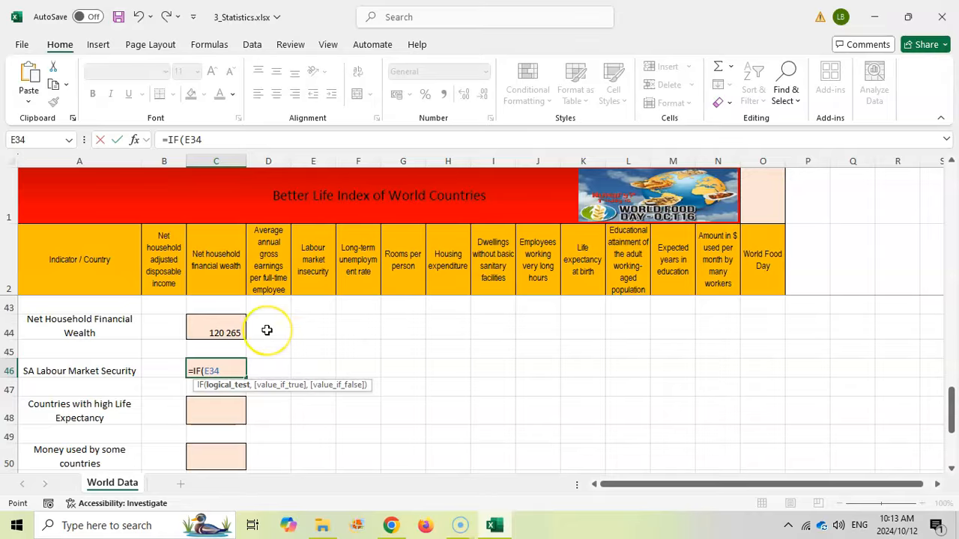
Step: Check the criteria in question 3.7 and complete the logical test in the Excel formula as E34>=average(E3:E40)
{"action": "left_click", "coordinate": [391, 525]}
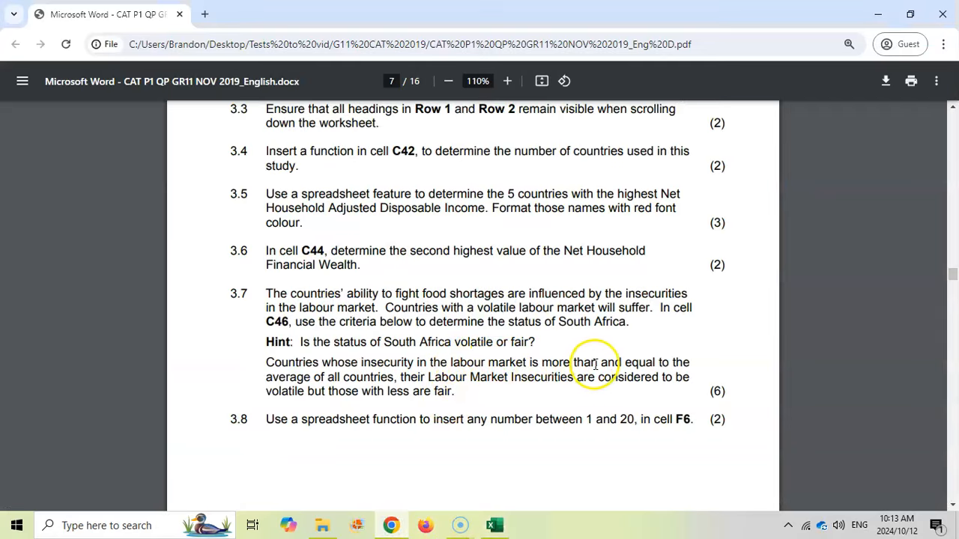
{"action": "left_click", "coordinate": [494, 525]}
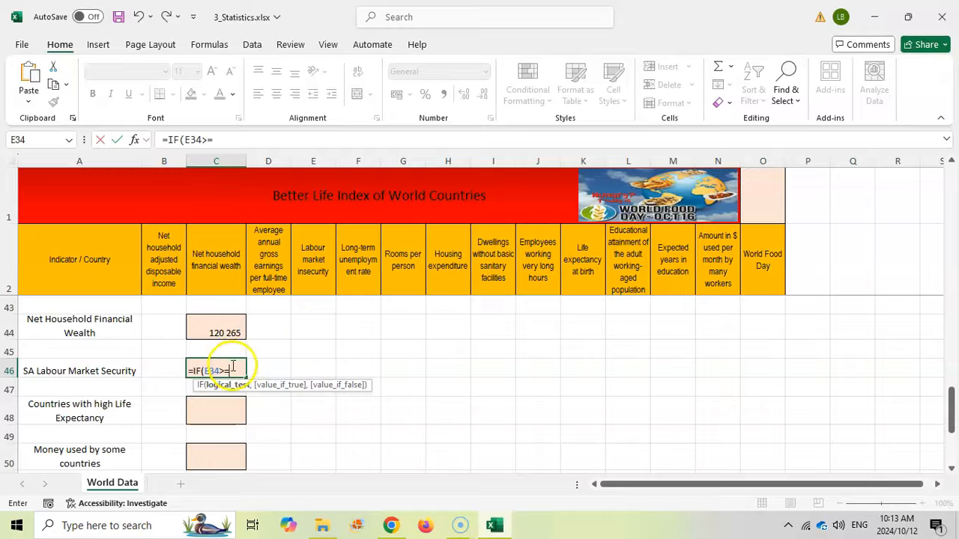
{"action": "type", "text": "average("}
{"action": "scroll", "coordinate": [236, 359], "scroll_direction": "up", "scroll_amount": 2}
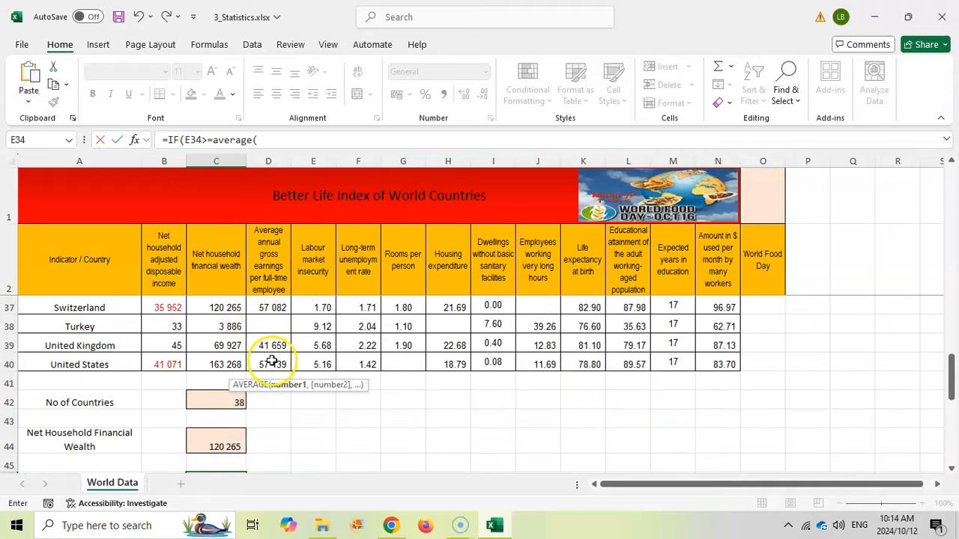
{"action": "left_click_drag", "start_coordinate": [313, 364], "coordinate": [323, 316]}
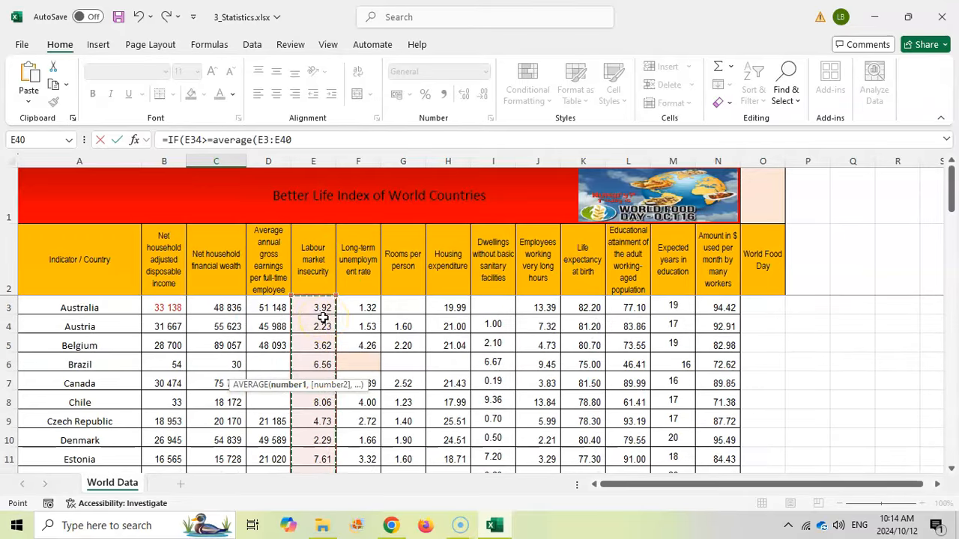
{"action": "type", "text": ")"}
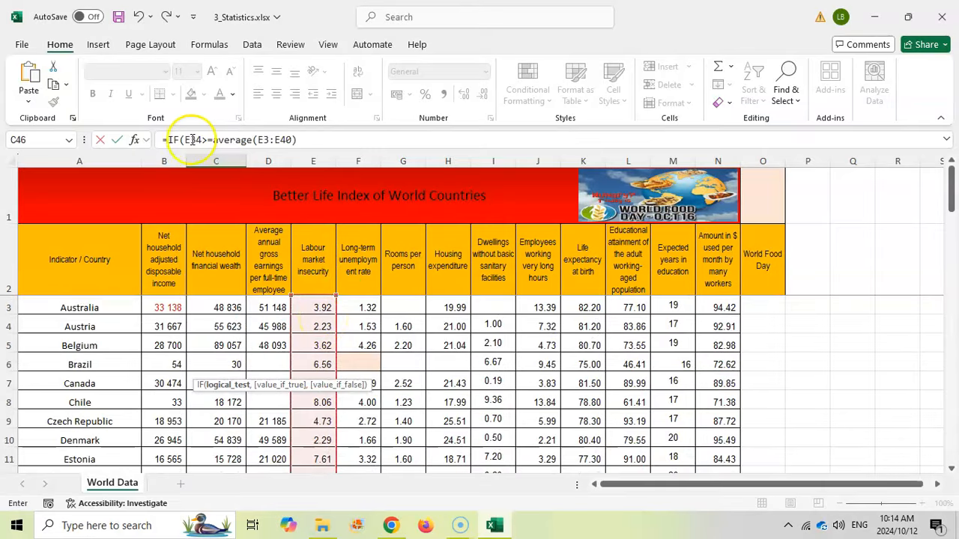
{"action": "left_click", "coordinate": [304, 140]}
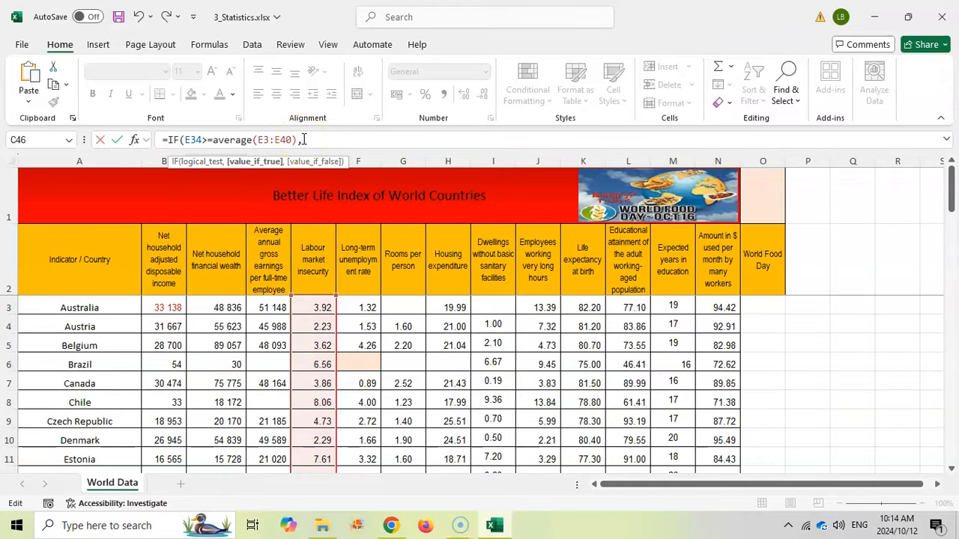
Step: Recheck the status wording in question 3.7, add "Volatile" and "Fair" as the IF function's true and false results, and enter the C46 formula
{"action": "key", "text": "alt+Tab"}
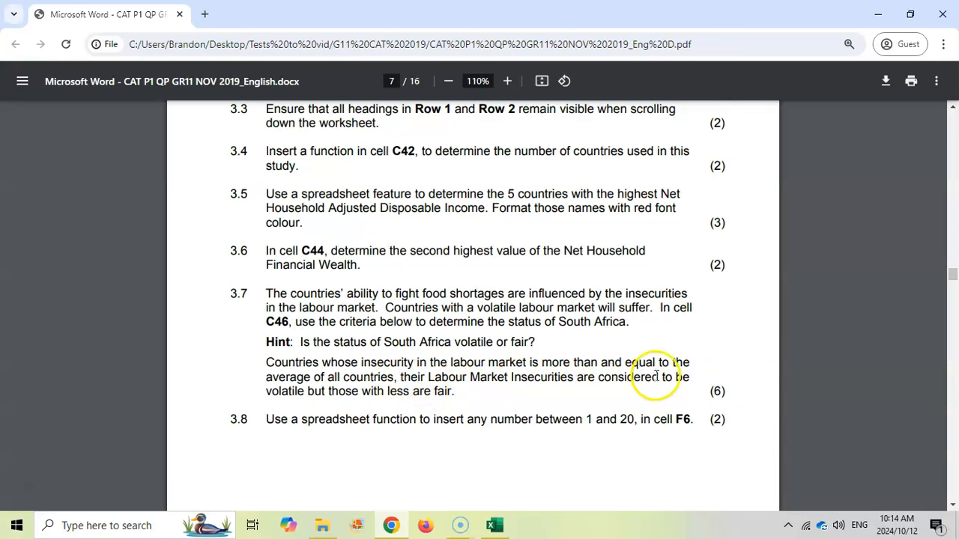
{"action": "double_click", "coordinate": [286, 390]}
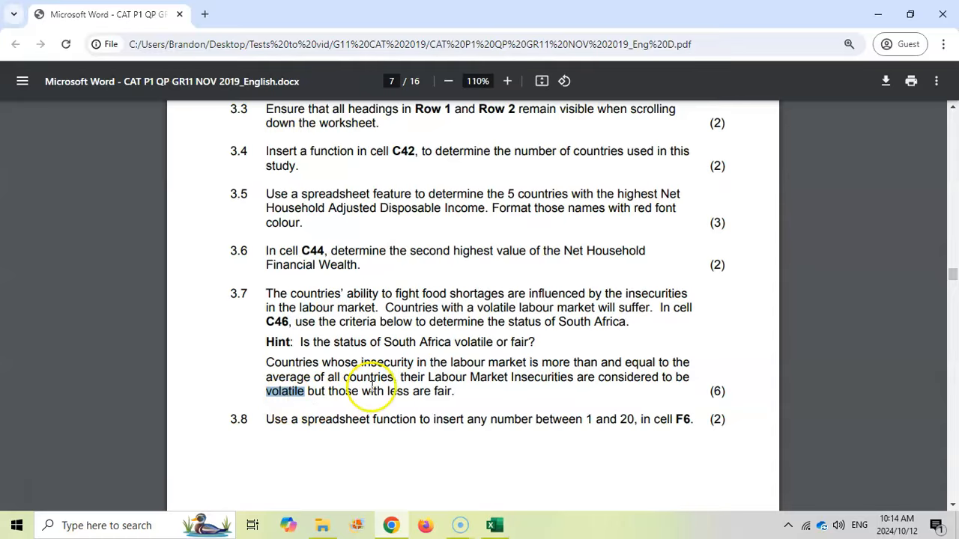
{"action": "left_click", "coordinate": [494, 525]}
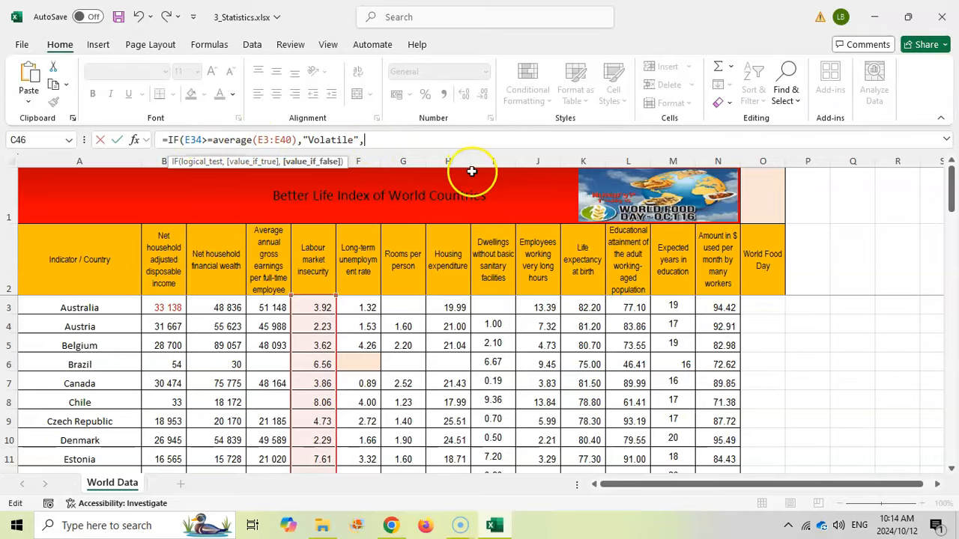
{"action": "type", "text": "\""}
{"action": "type", "text": ",\"Fair\")"}
{"action": "left_click", "coordinate": [171, 139]}
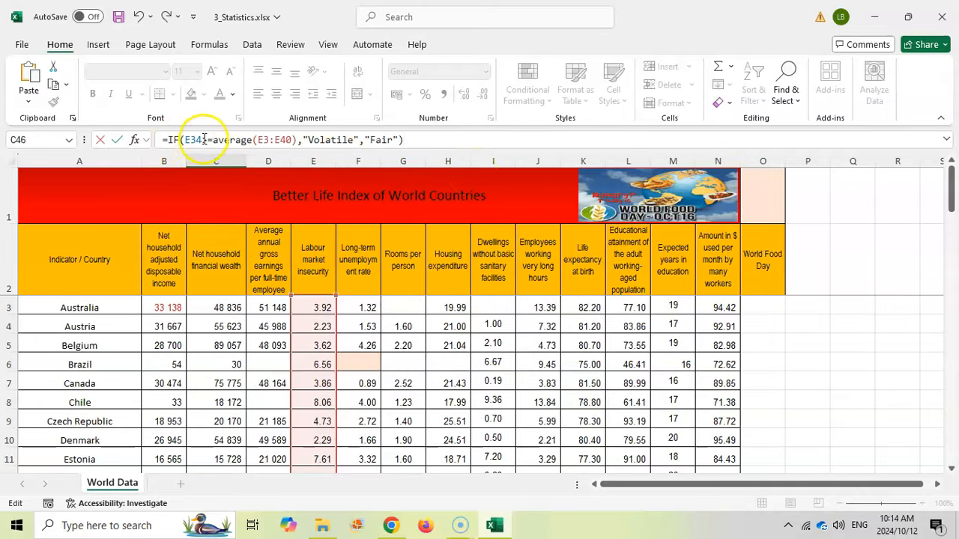
{"action": "type", "text": "="}
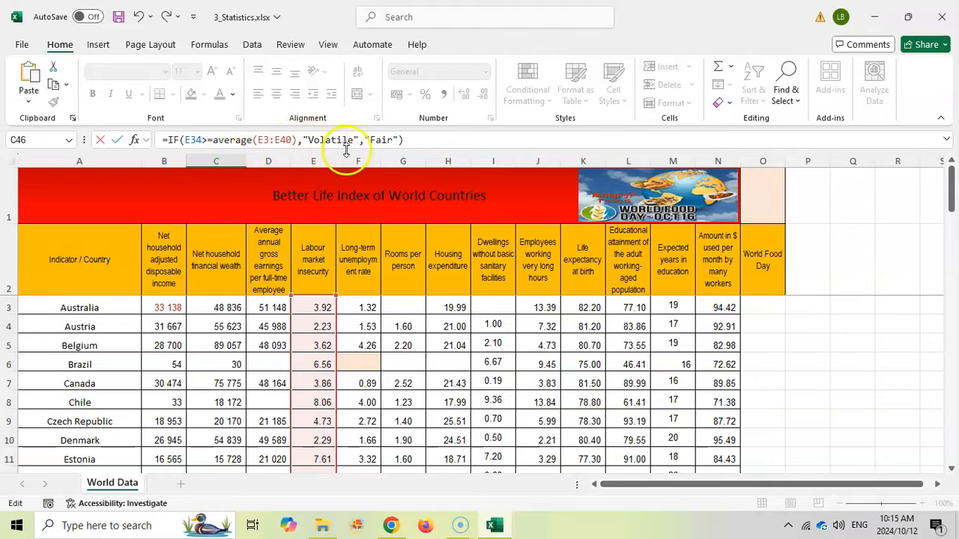
{"action": "type", "text": ")"}
{"action": "key", "text": "Return"}
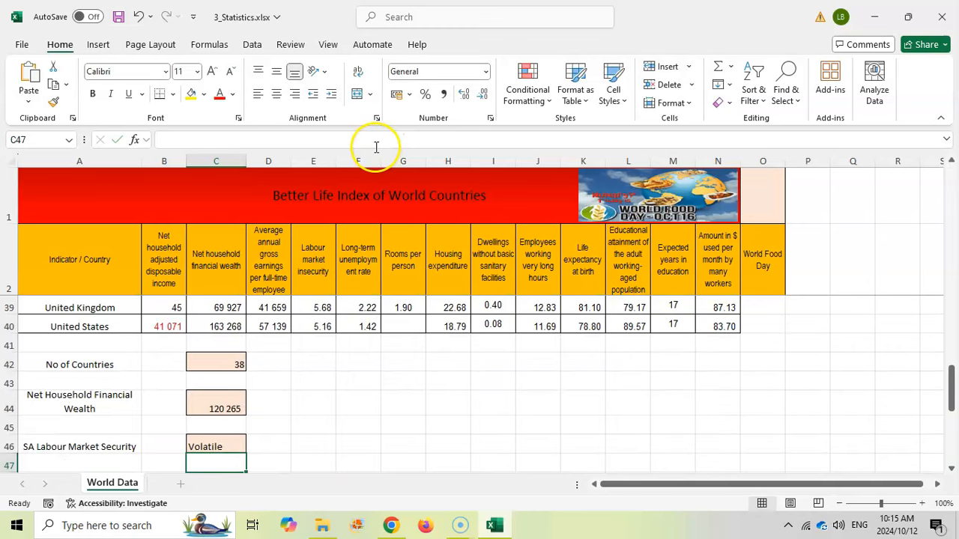
Step: Review the IF formula in cell C46, including its E34 reference and the E3:E40 average range
{"action": "left_click", "coordinate": [221, 445]}
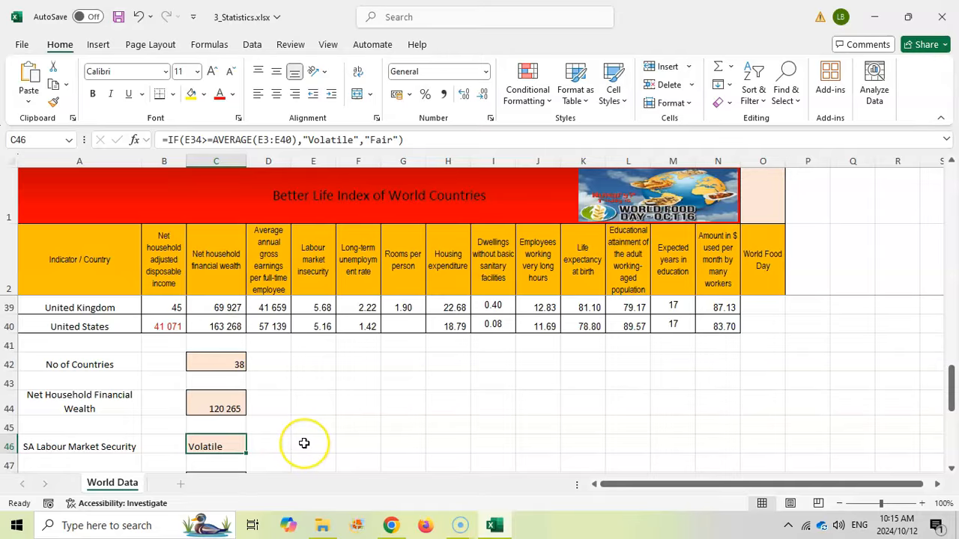
{"action": "left_click", "coordinate": [304, 443]}
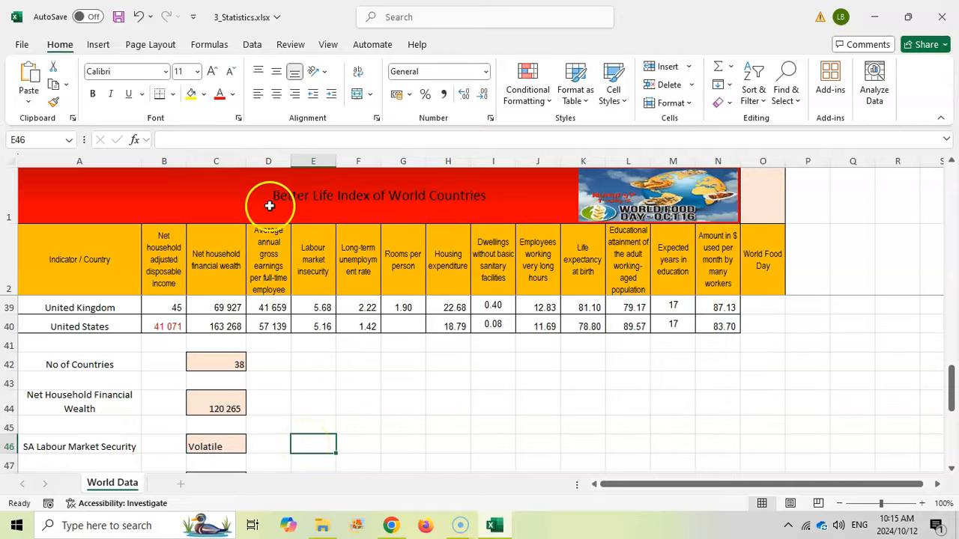
{"action": "left_click", "coordinate": [216, 442]}
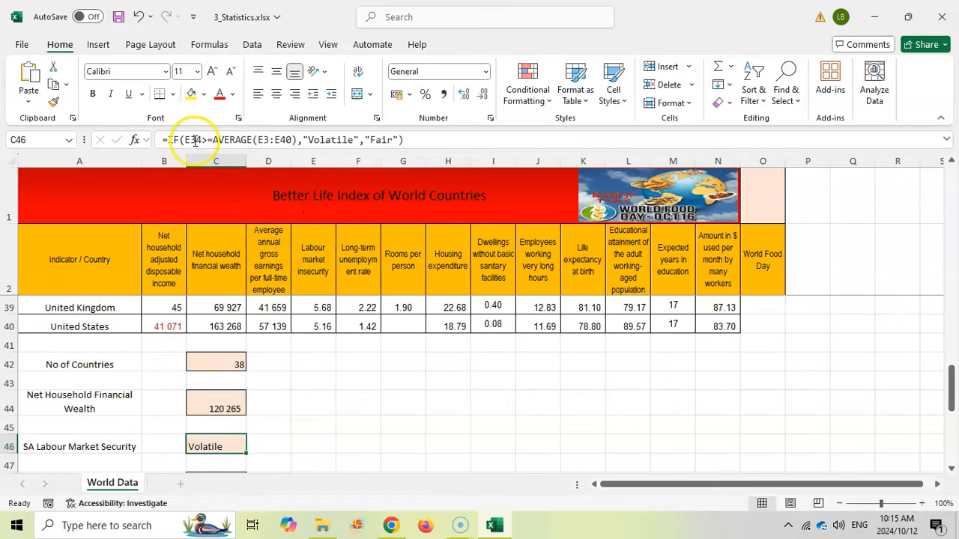
{"action": "left_click", "coordinate": [312, 447]}
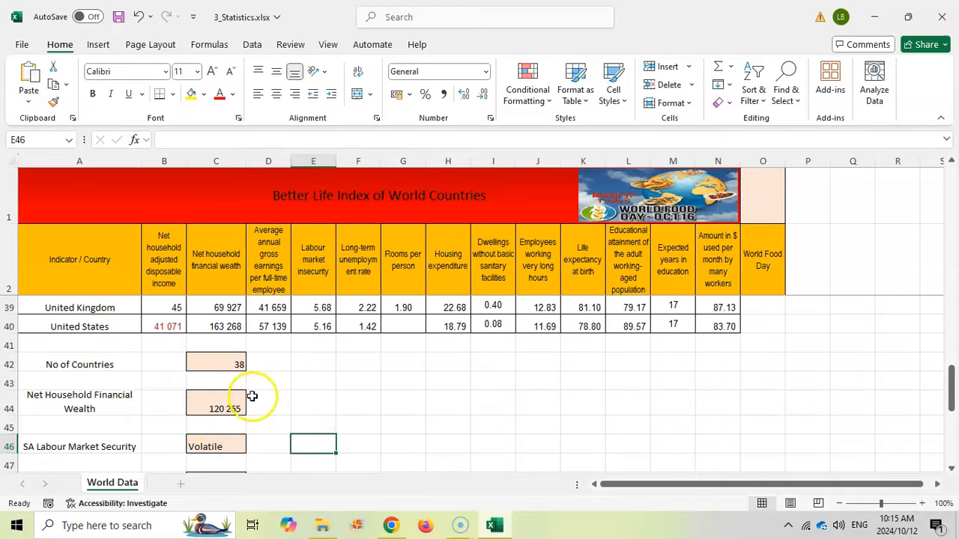
{"action": "scroll", "coordinate": [287, 352], "scroll_direction": "down", "scroll_amount": 1}
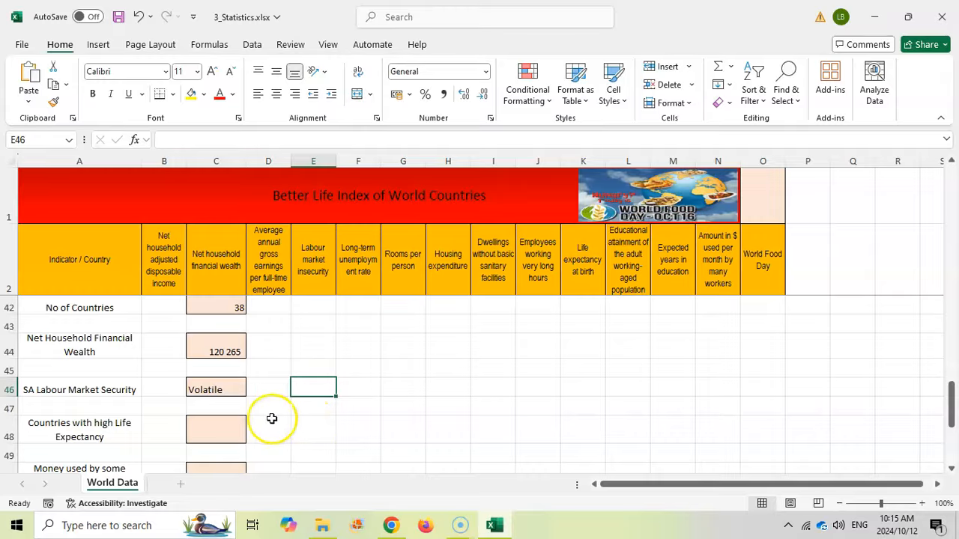
{"action": "left_click", "coordinate": [230, 385]}
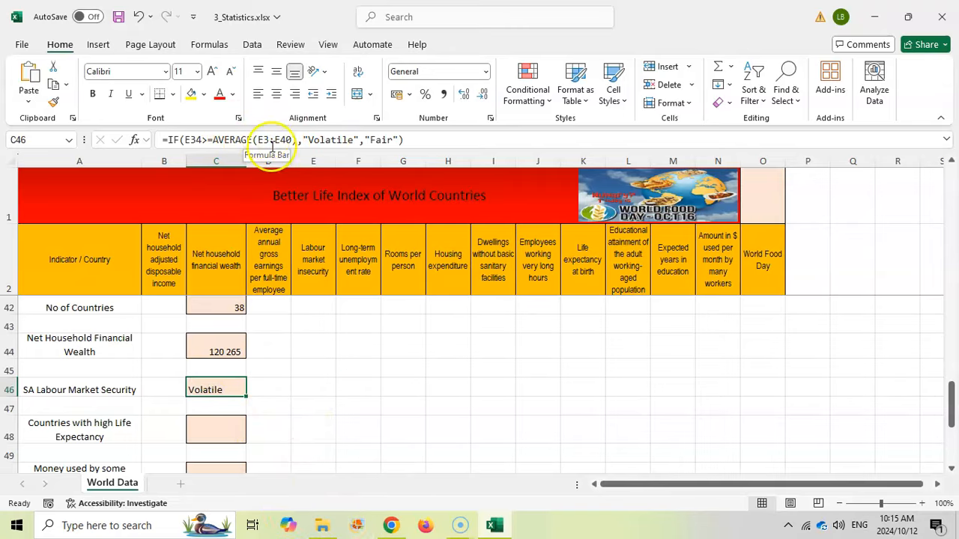
{"action": "left_click", "coordinate": [310, 421]}
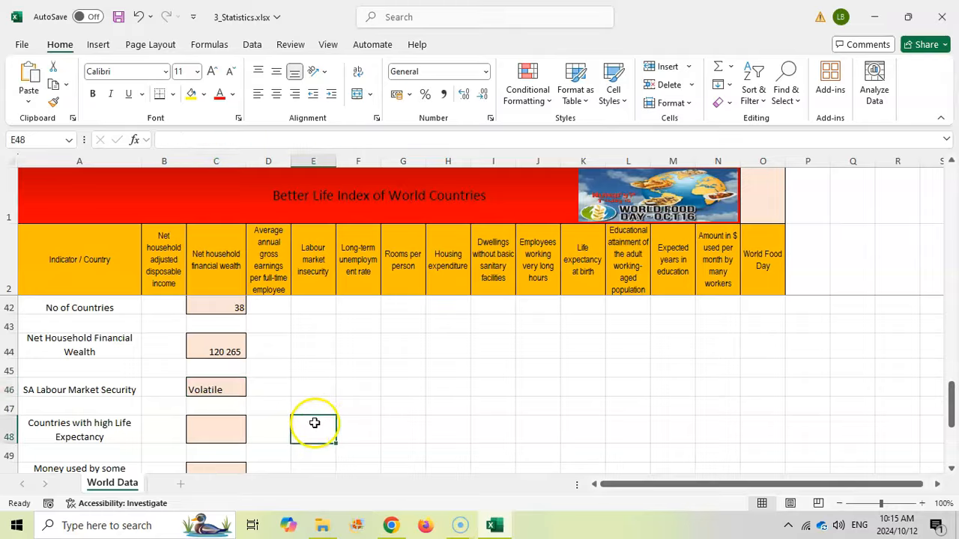
Step: Read question 3.8 in the question paper and select cell F6, Brazil's long-term unemployment rate, in the Excel worksheet
{"action": "left_click", "coordinate": [391, 524]}
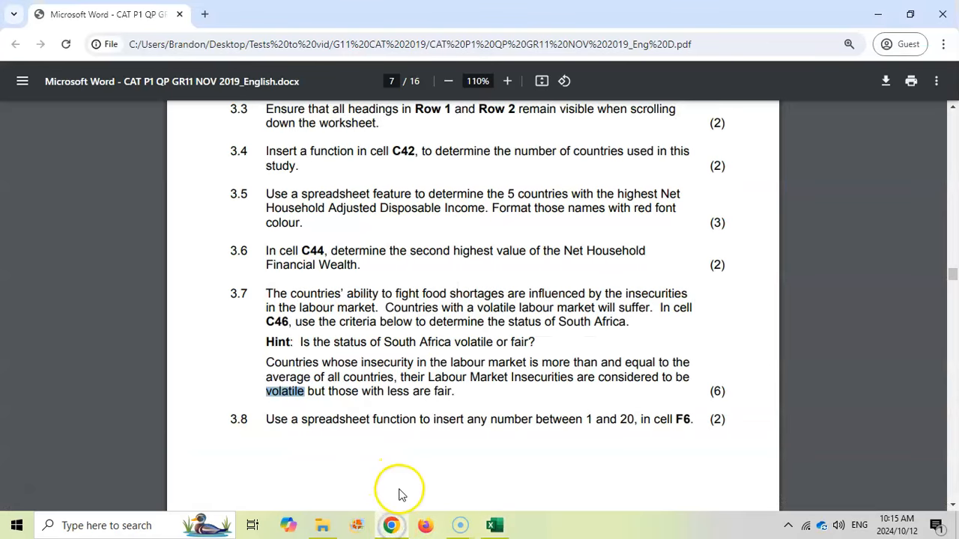
{"action": "scroll", "coordinate": [247, 295], "scroll_direction": "down", "scroll_amount": 2}
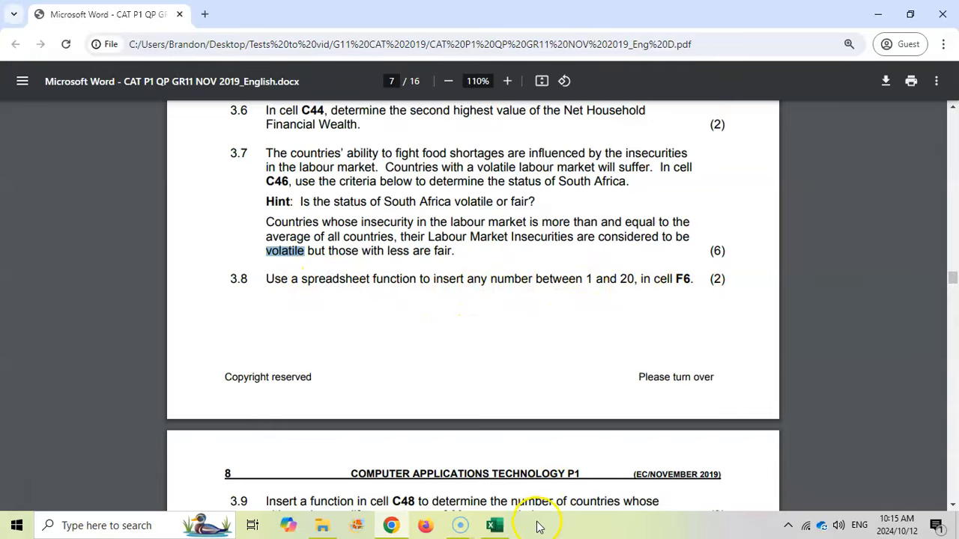
{"action": "left_click", "coordinate": [494, 525]}
{"action": "scroll", "coordinate": [167, 388], "scroll_direction": "down", "scroll_amount": 1}
{"action": "scroll", "coordinate": [220, 382], "scroll_direction": "up", "scroll_amount": 14}
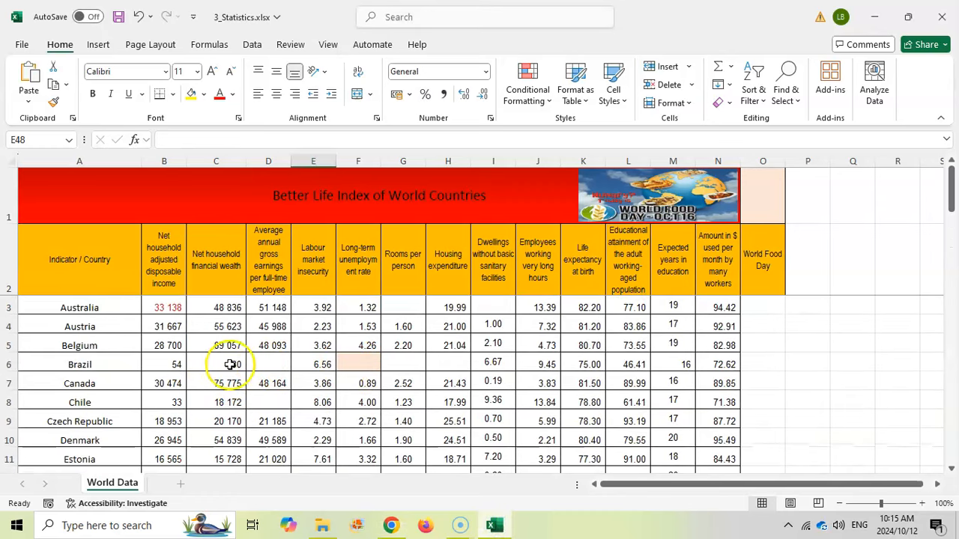
{"action": "left_click", "coordinate": [365, 364]}
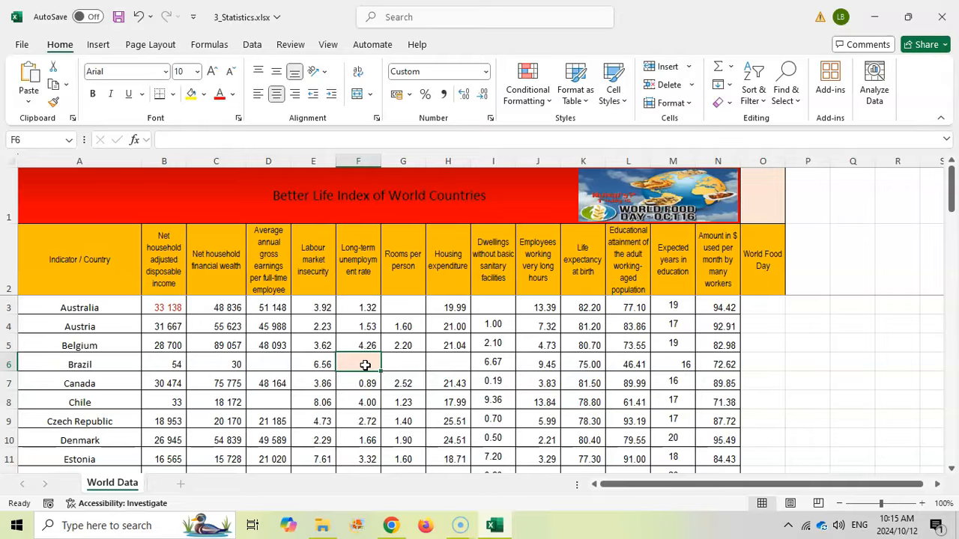
Step: Build the formula =RANDBETWEEN(1,20) in cell F6, checking the number range in question 3.8 of the question paper
{"action": "type", "text": "=RAN"}
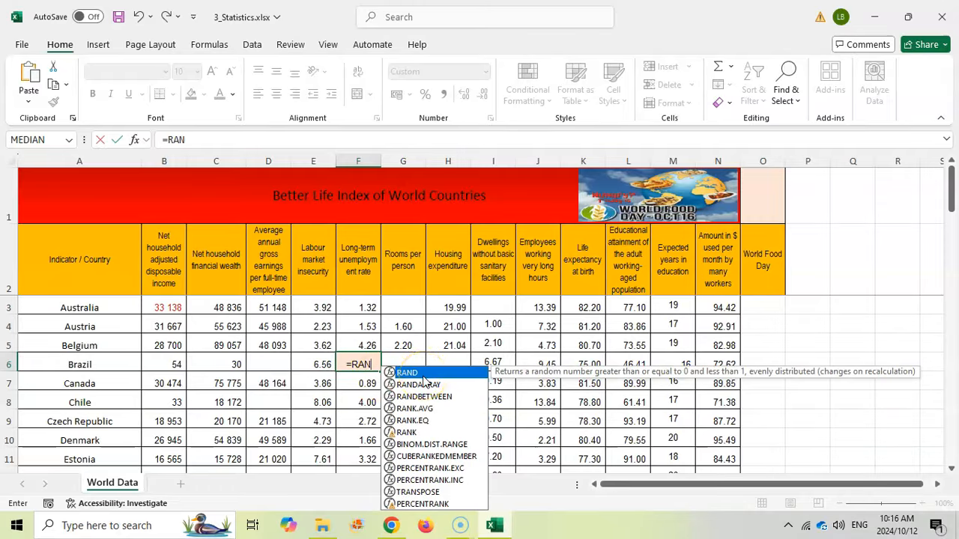
{"action": "type", "text": "DBE"}
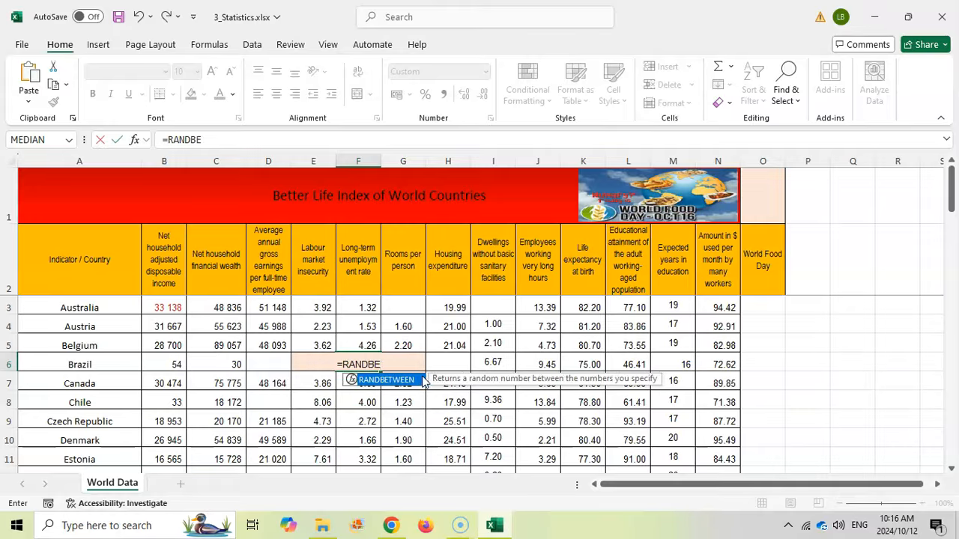
{"action": "type", "text": "TWEEN("}
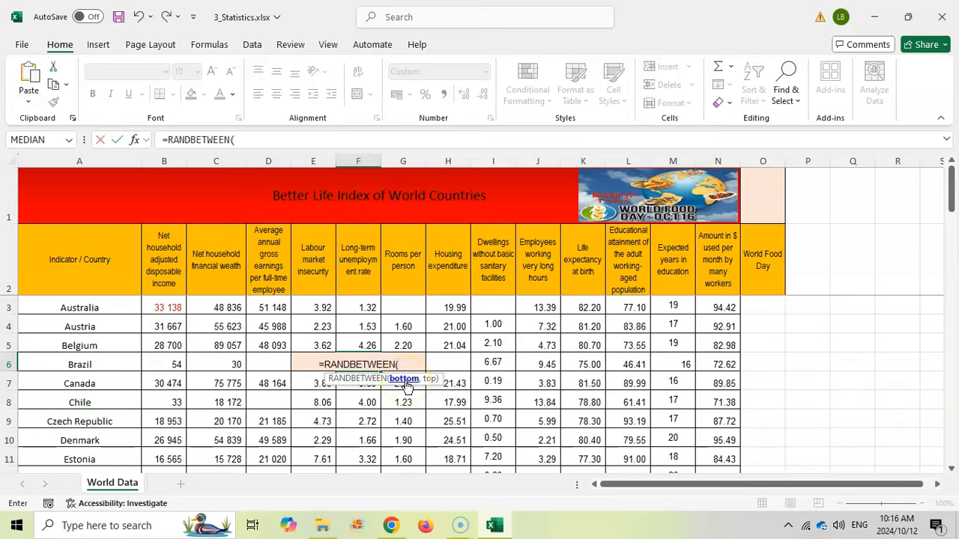
{"action": "type", "text": "1"}
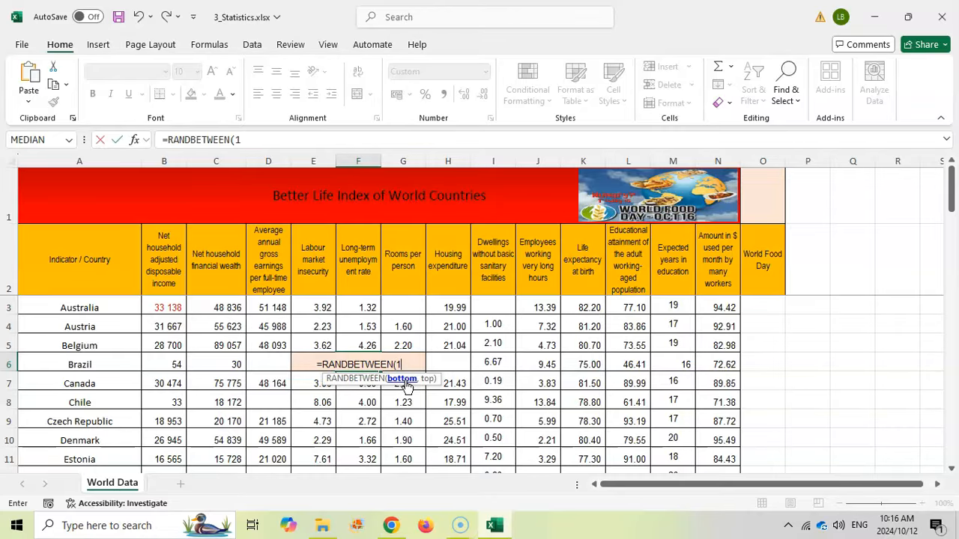
{"action": "left_click", "coordinate": [391, 525]}
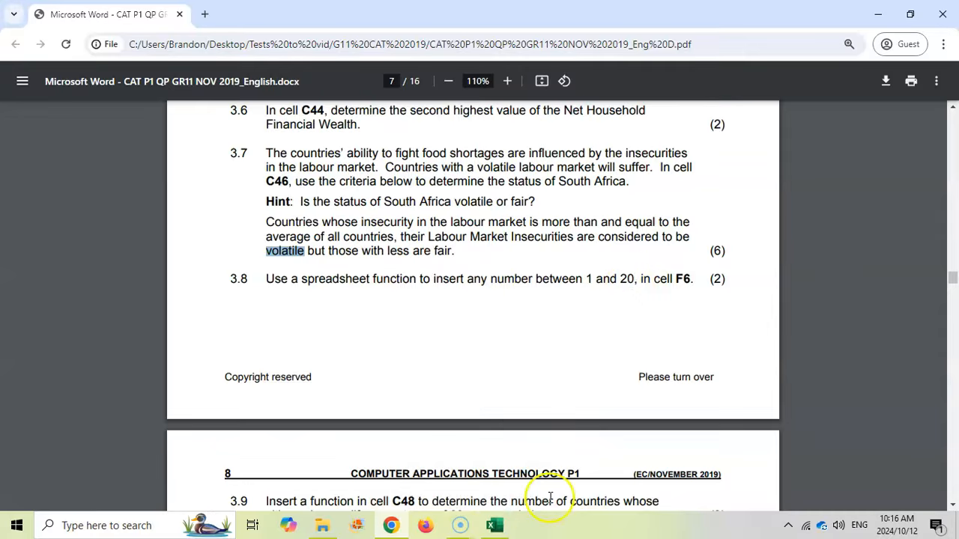
{"action": "left_click", "coordinate": [494, 526]}
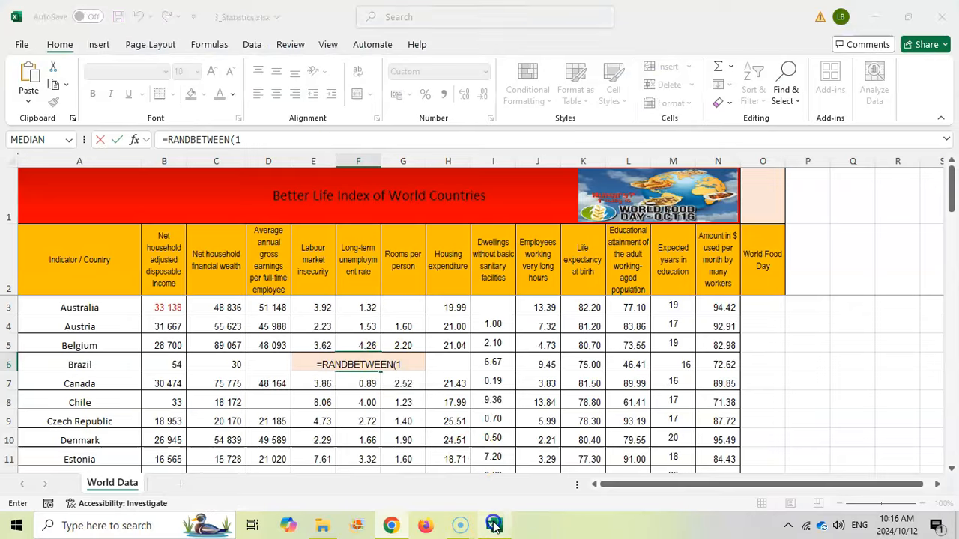
{"action": "type", "text": ",20"}
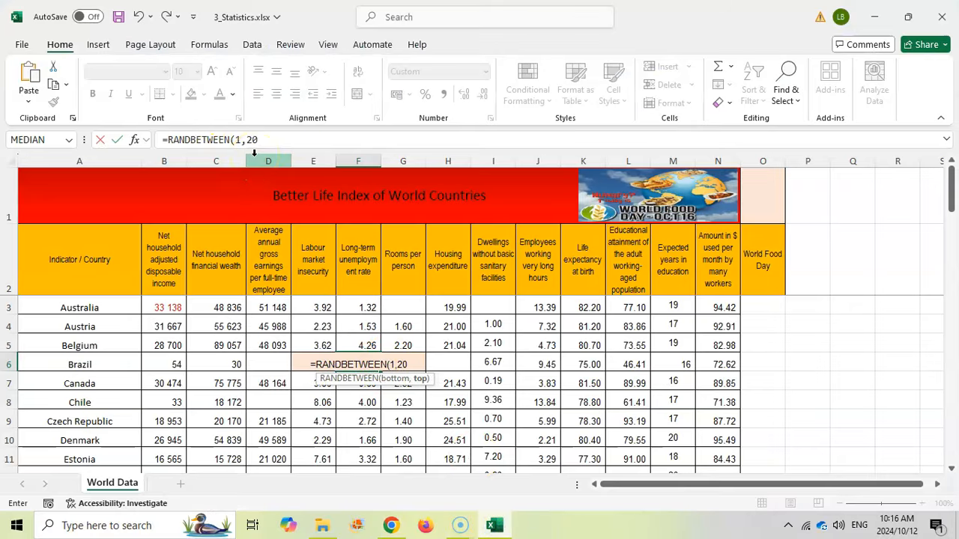
{"action": "type", "text": ")"}
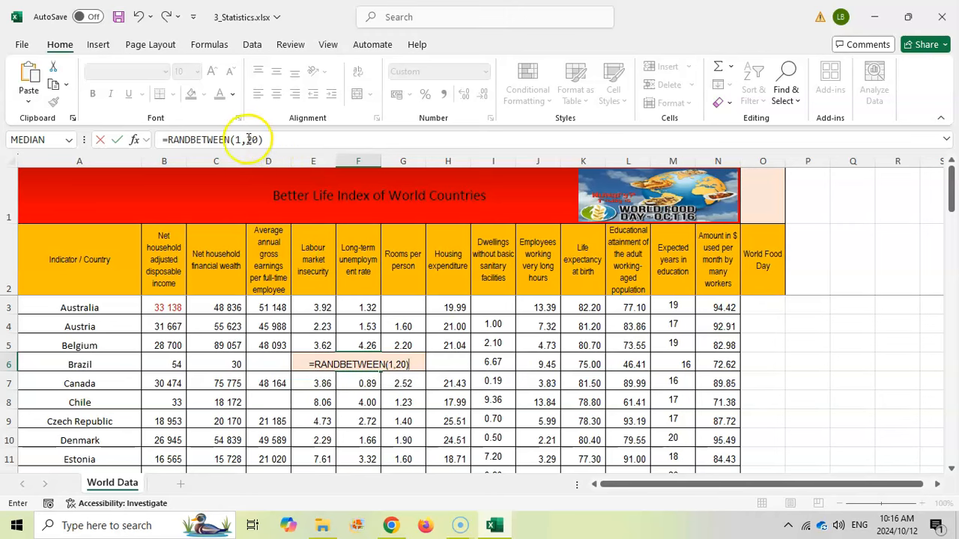
Step: Remove and re-enter the RANDBETWEEN arguments 1 and 20, and enter the formula in cell F6
{"action": "key", "text": "BackSpace"}
{"action": "key", "text": "BackSpace"}
{"action": "key", "text": "BackSpace"}
{"action": "key", "text": "BackSpace"}
{"action": "key", "text": "BackSpace"}
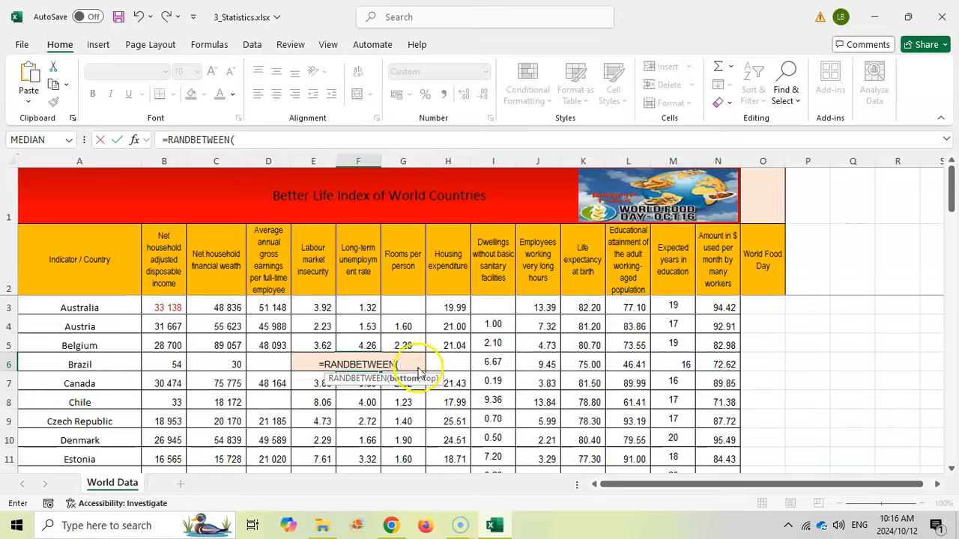
{"action": "left_click", "coordinate": [241, 141]}
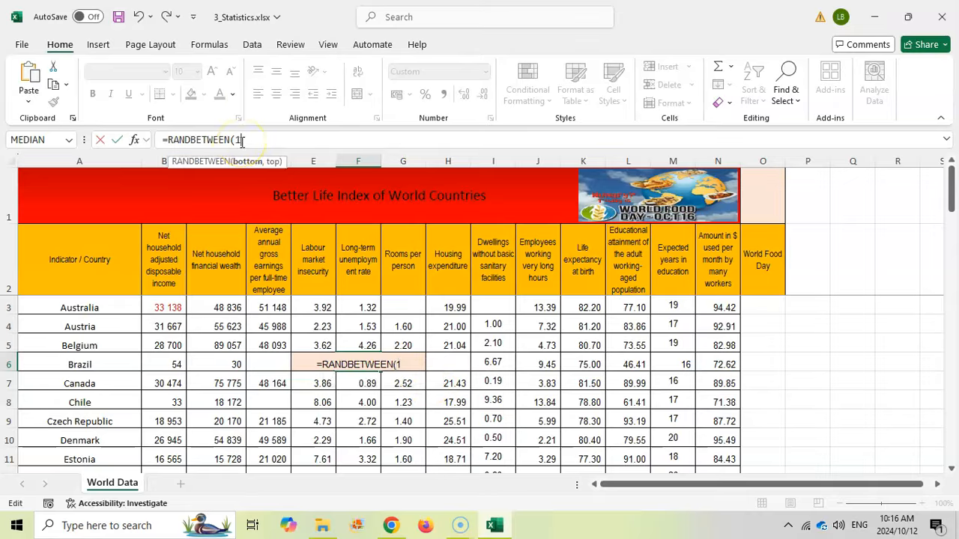
{"action": "type", "text": "1,20)"}
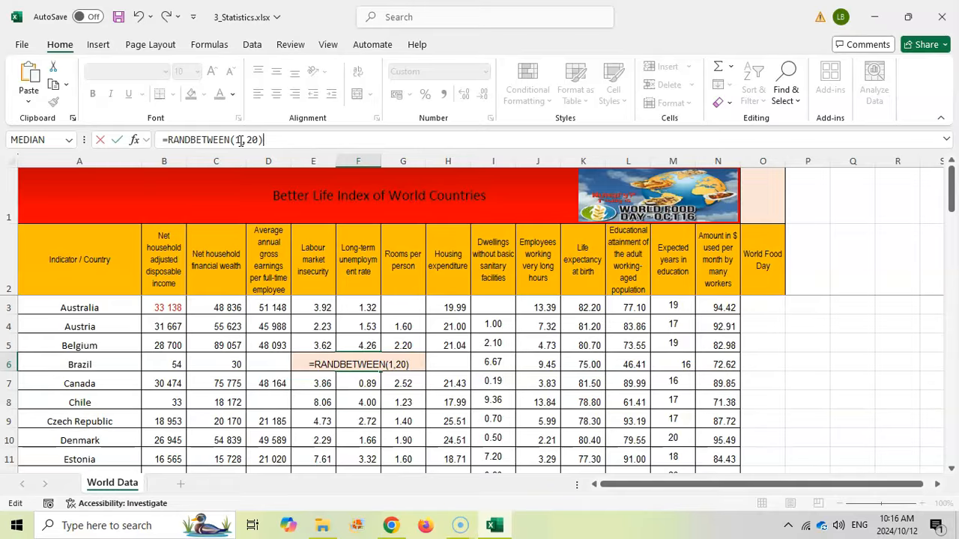
{"action": "key", "text": "Return"}
Step: Try entering the test text "kjhk" in cell G6 to recalculate the random number in F6
{"action": "left_click", "coordinate": [364, 363]}
{"action": "left_click", "coordinate": [409, 365]}
{"action": "type", "text": "kjhk"}
{"action": "key", "text": "Return"}
{"action": "left_click", "coordinate": [412, 367]}
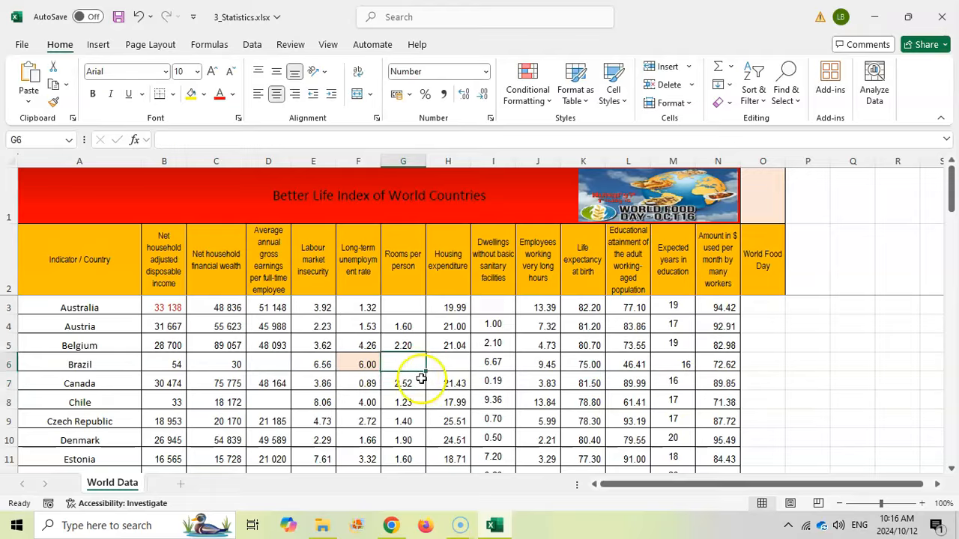
Step: Read question 3.9 in the question paper and select cell C48, Countries with high Life Expectancy, in the Excel worksheet
{"action": "key", "text": "alt+Tab"}
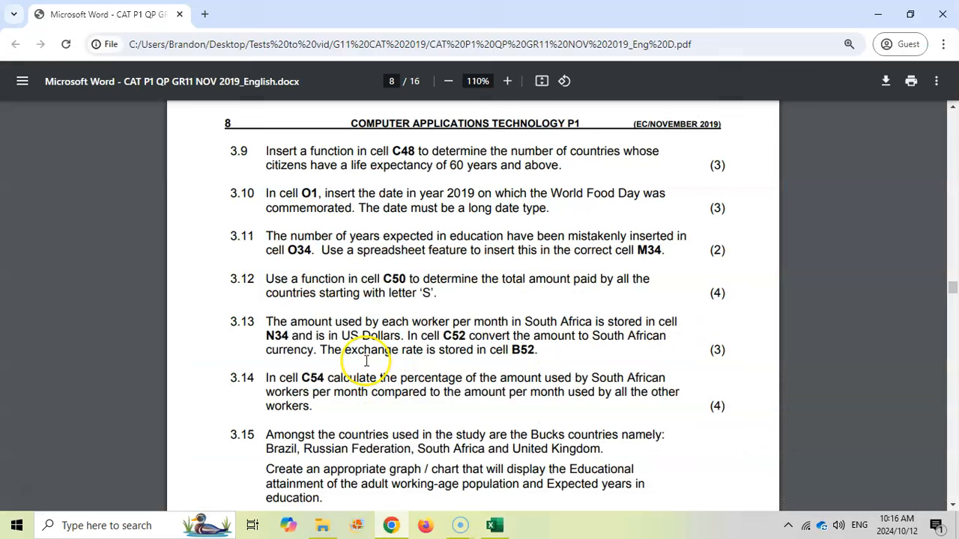
{"action": "left_click", "coordinate": [495, 526]}
{"action": "scroll", "coordinate": [267, 285], "scroll_direction": "down", "scroll_amount": 14}
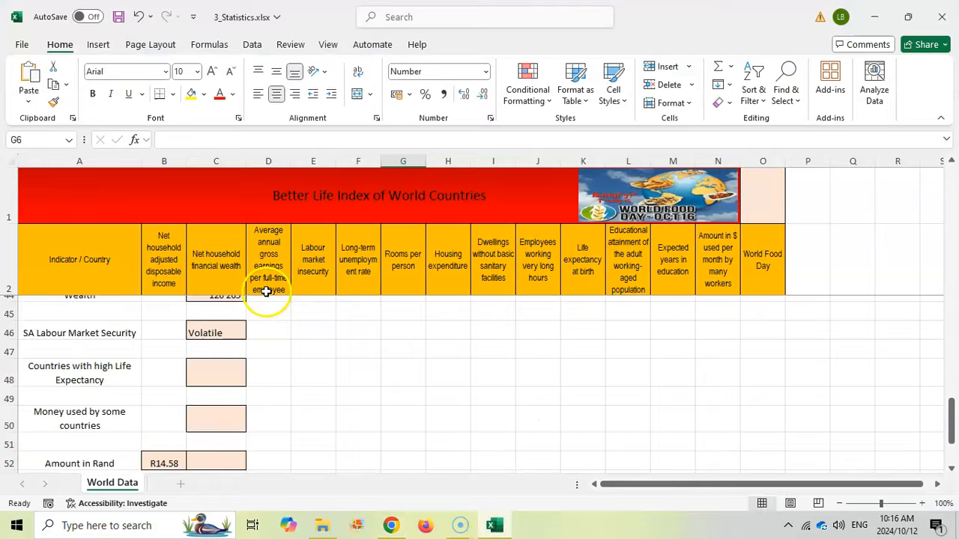
{"action": "left_click", "coordinate": [218, 372]}
{"action": "left_click", "coordinate": [391, 526]}
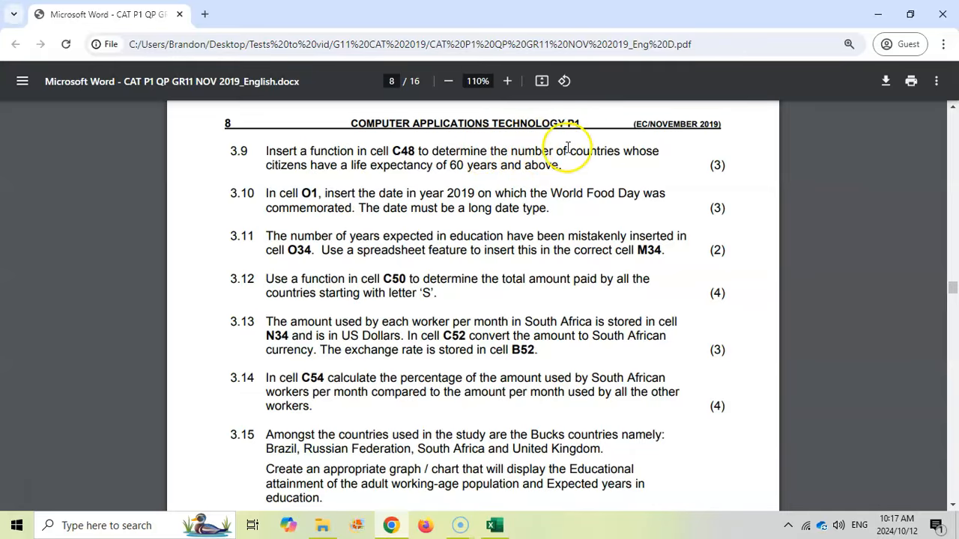
{"action": "left_click", "coordinate": [495, 526]}
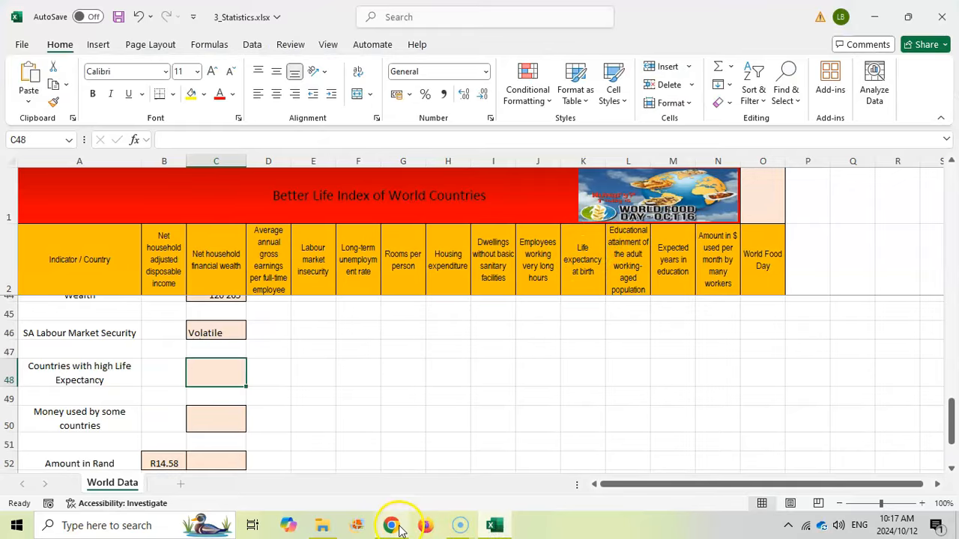
Step: Start a COUNTIF function in cell C48 with the life expectancy values K3:K40 as its range
{"action": "double_click", "coordinate": [219, 369]}
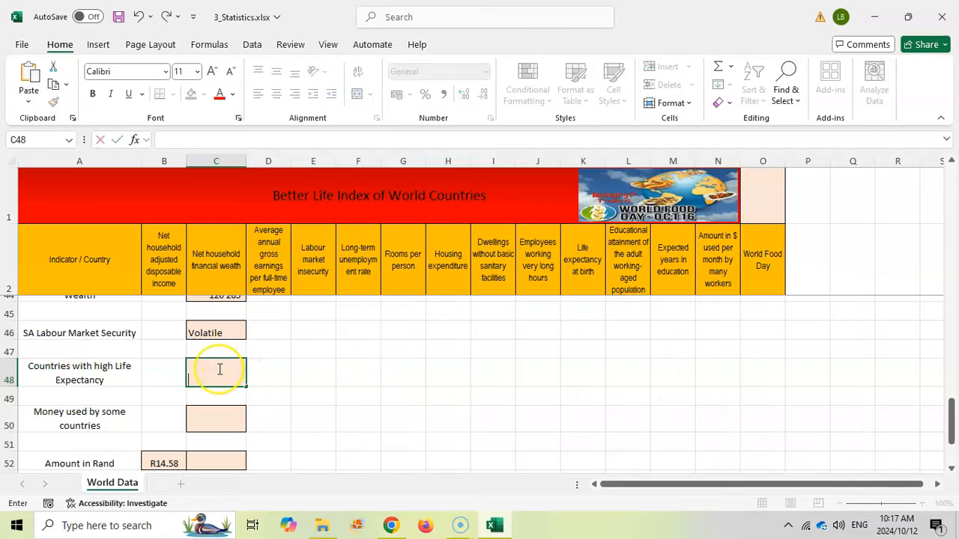
{"action": "type", "text": "=count"}
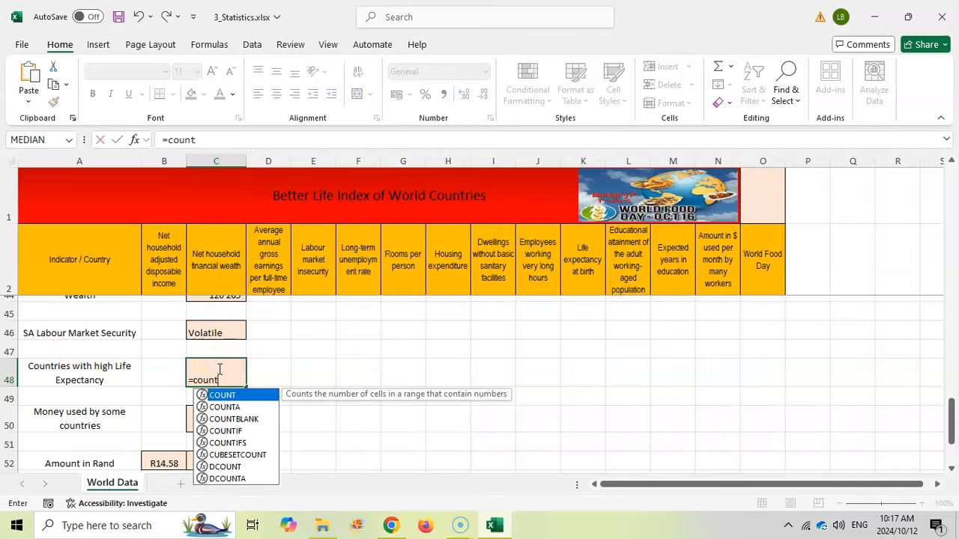
{"action": "type", "text": "if("}
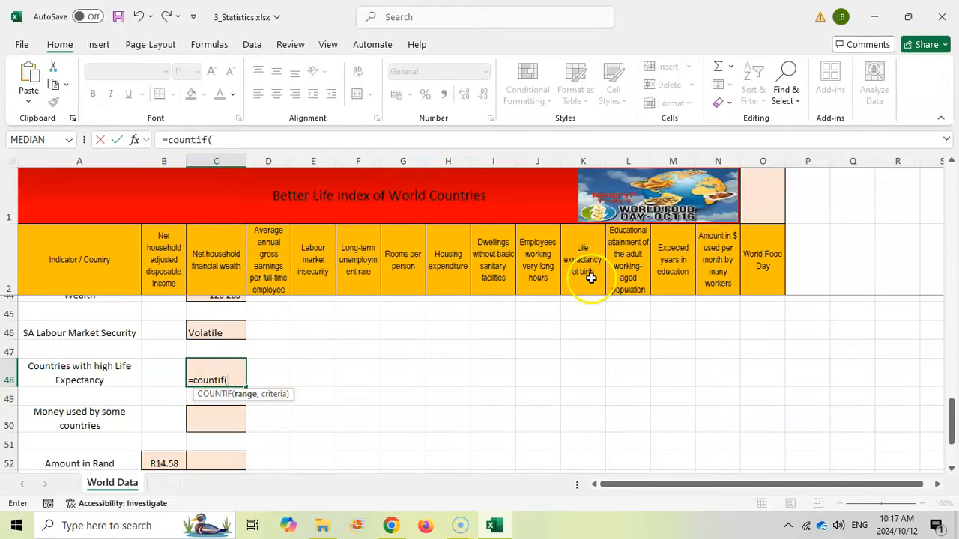
{"action": "scroll", "coordinate": [591, 278], "scroll_direction": "up", "scroll_amount": 3}
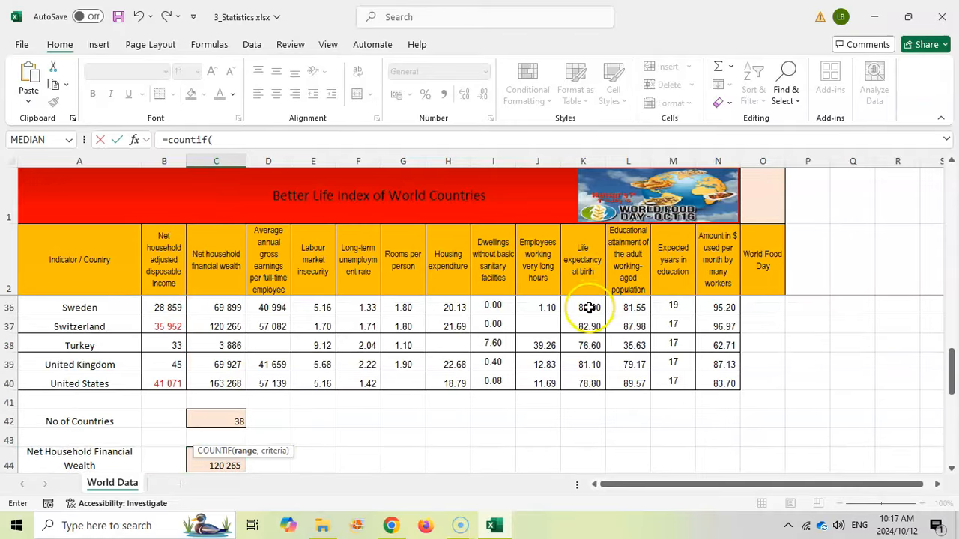
{"action": "left_click_drag", "start_coordinate": [596, 382], "coordinate": [583, 296]}
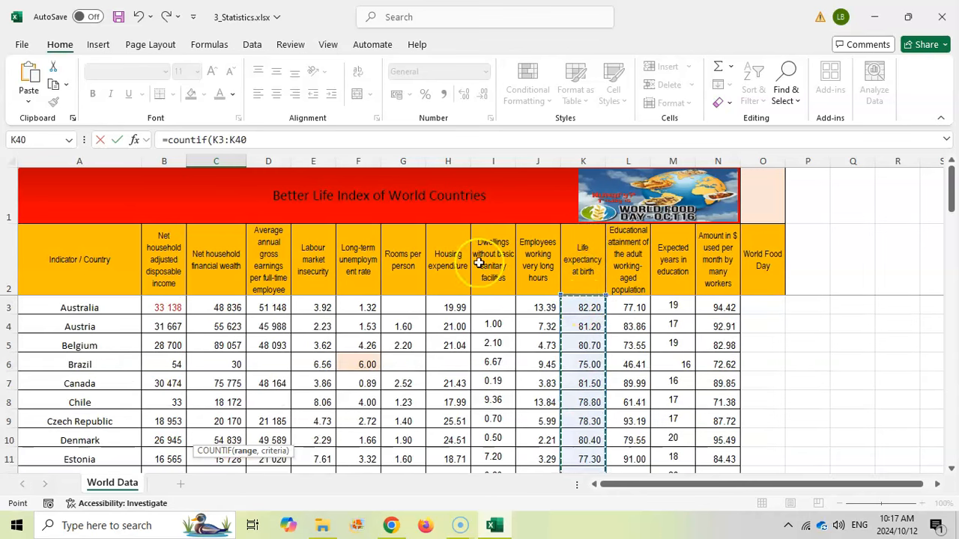
Step: Add ">=60" as the COUNTIF criteria, check it against question 3.9, and enter the C48 formula
{"action": "left_click", "coordinate": [252, 139]}
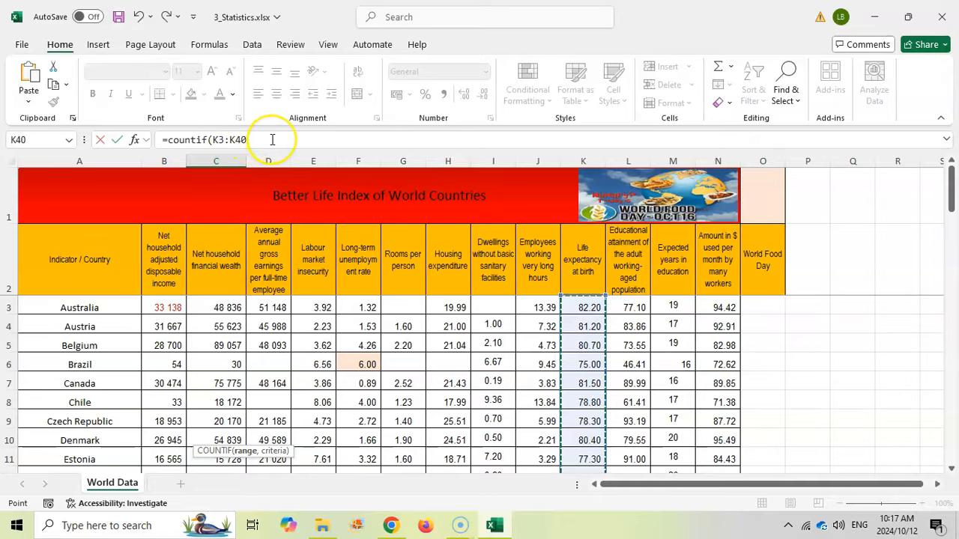
{"action": "left_click", "coordinate": [272, 140]}
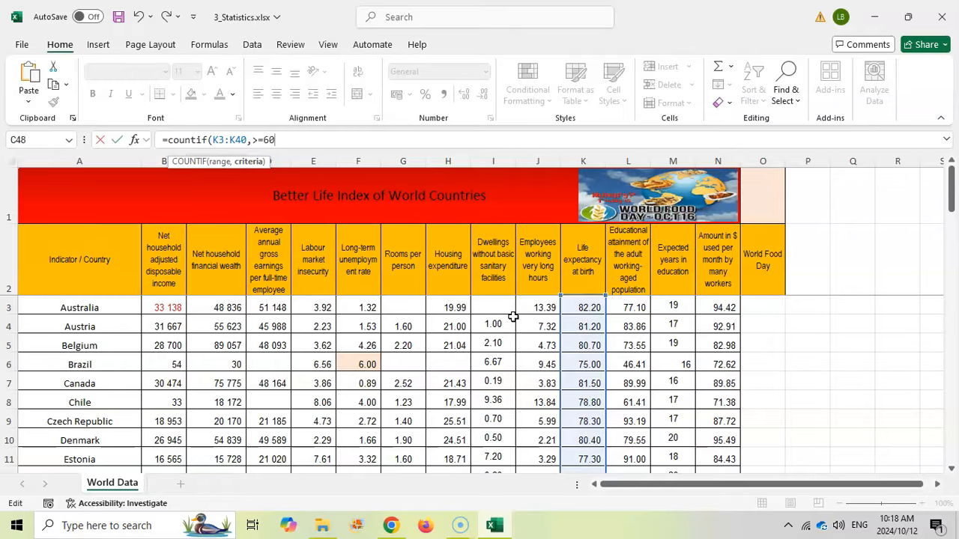
{"action": "left_click", "coordinate": [232, 135]}
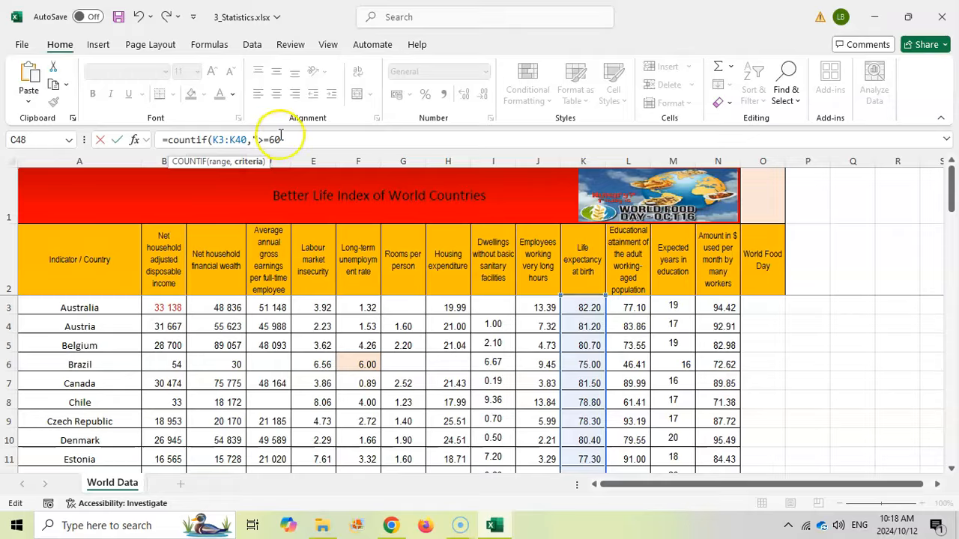
{"action": "type", "text": ")"}
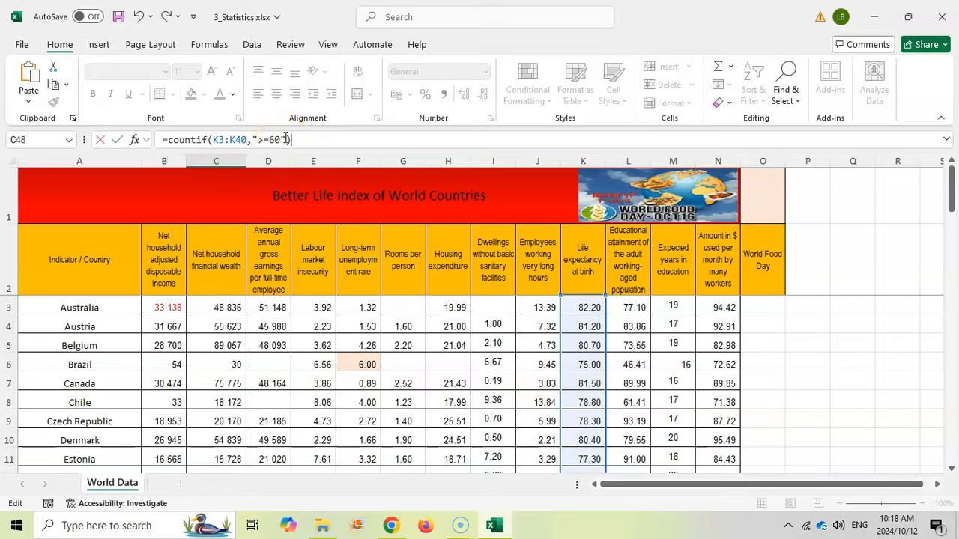
{"action": "left_click", "coordinate": [390, 525]}
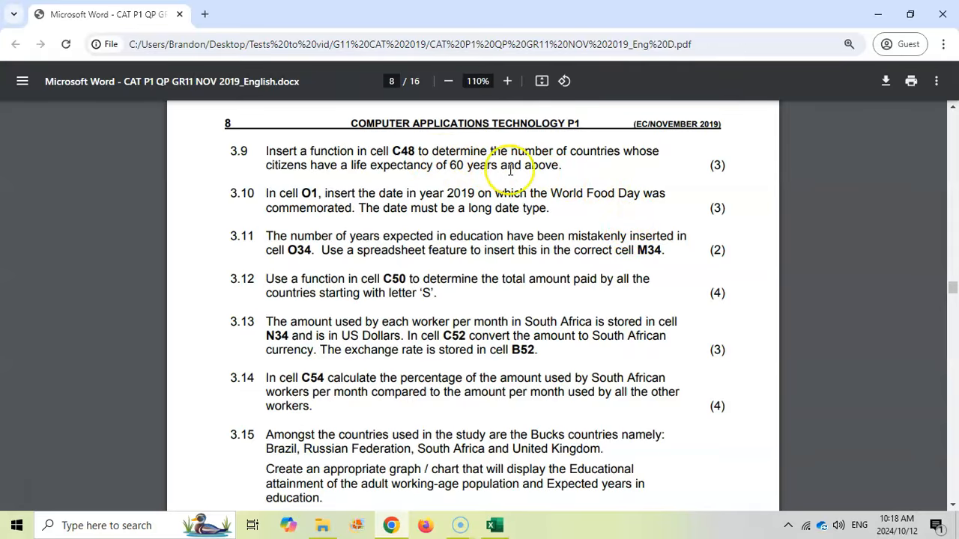
{"action": "left_click", "coordinate": [495, 526]}
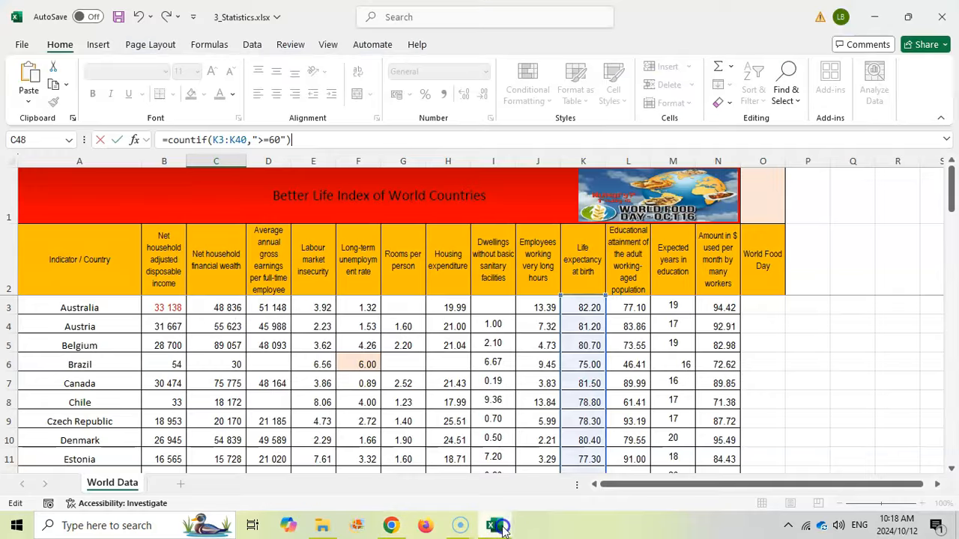
{"action": "key", "text": "Return"}
{"action": "left_click", "coordinate": [219, 432]}
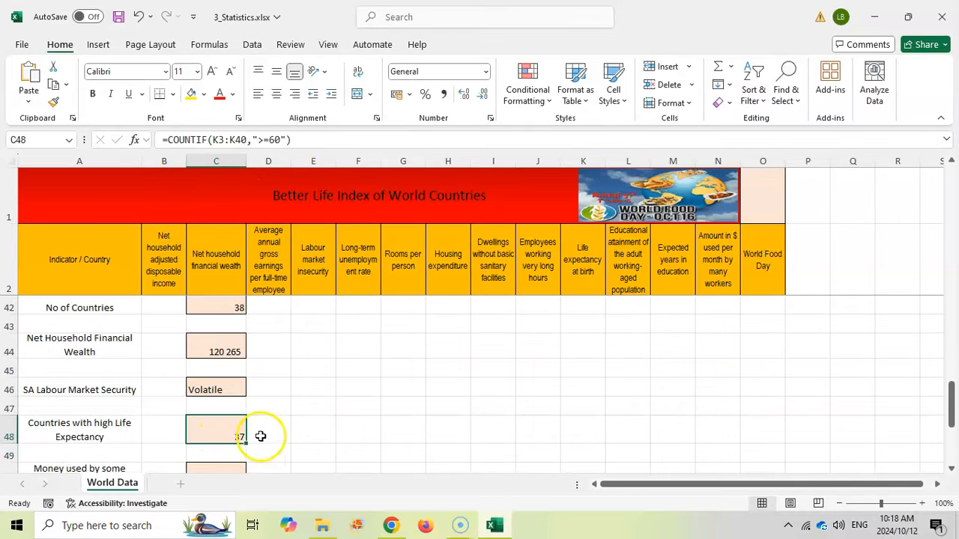
Step: Read question 3.10 in the question paper and select cell O1 above the World Food Day heading in the Excel worksheet
{"action": "key", "text": "alt+Tab"}
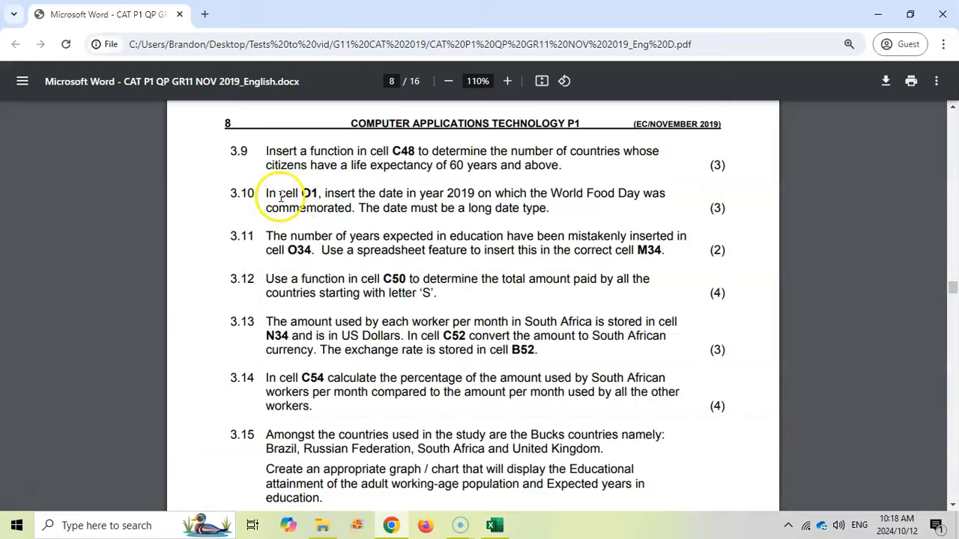
{"action": "left_click", "coordinate": [501, 527]}
{"action": "scroll", "coordinate": [362, 340], "scroll_direction": "up", "scroll_amount": 13}
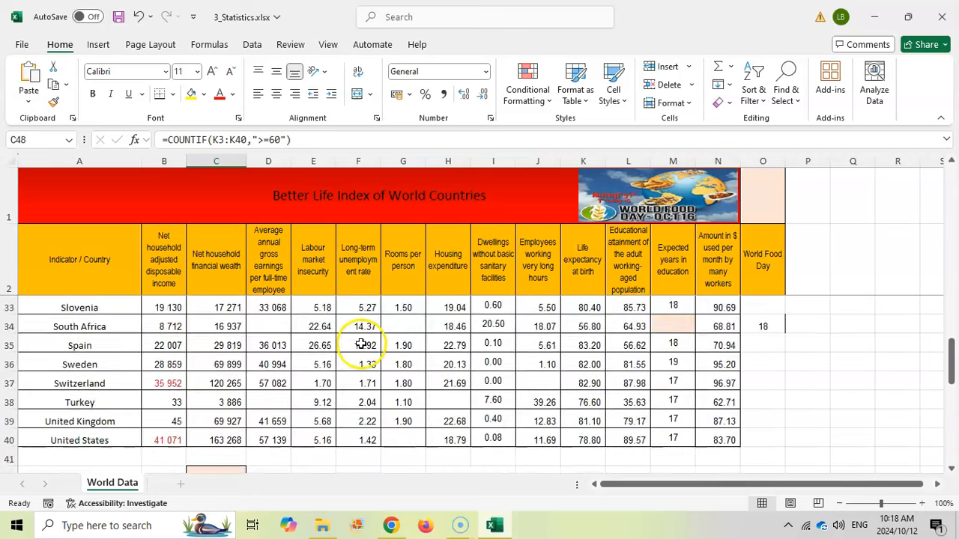
{"action": "left_click", "coordinate": [763, 195]}
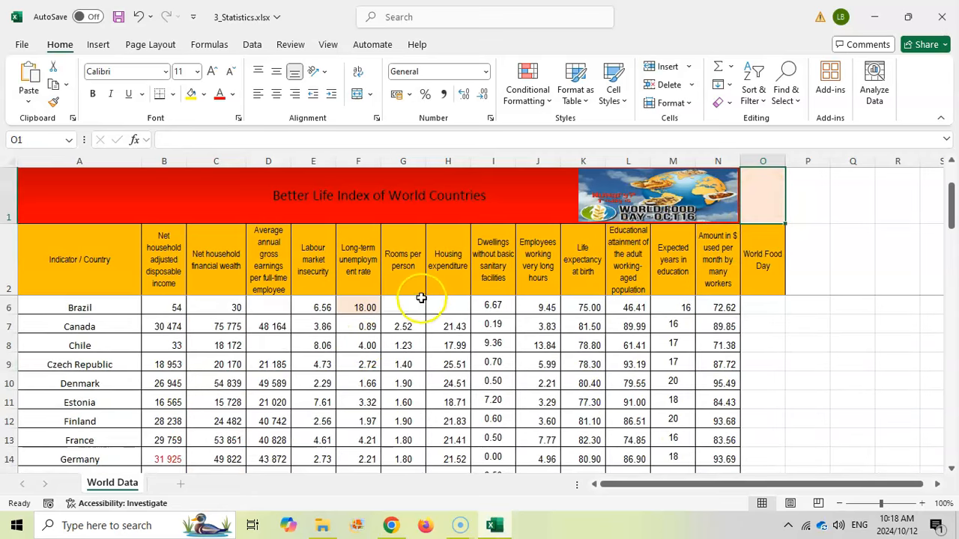
Step: Look up the World Food Day date in the question paper's scenario, recheck question 3.10, and return to the Excel worksheet
{"action": "left_click", "coordinate": [391, 525]}
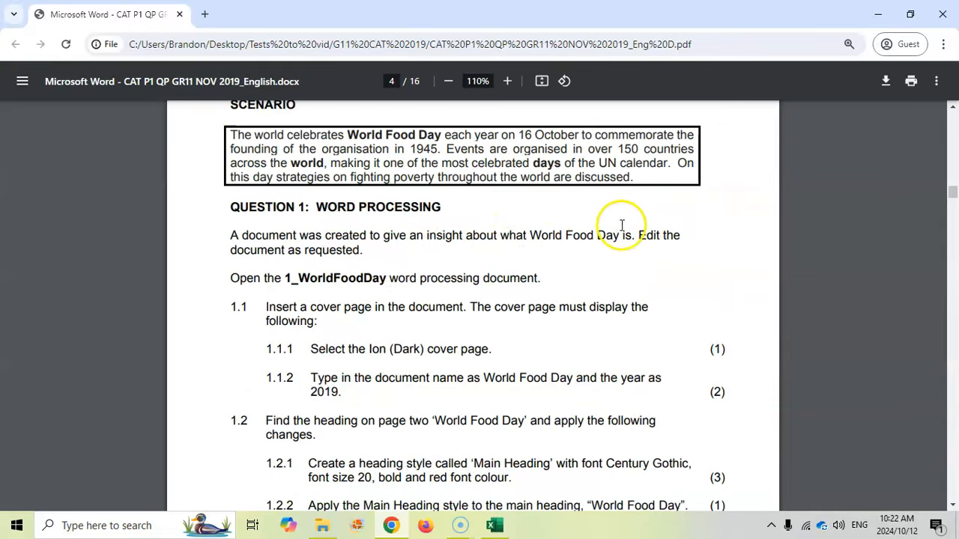
{"action": "scroll", "coordinate": [344, 172], "scroll_direction": "up", "scroll_amount": 1}
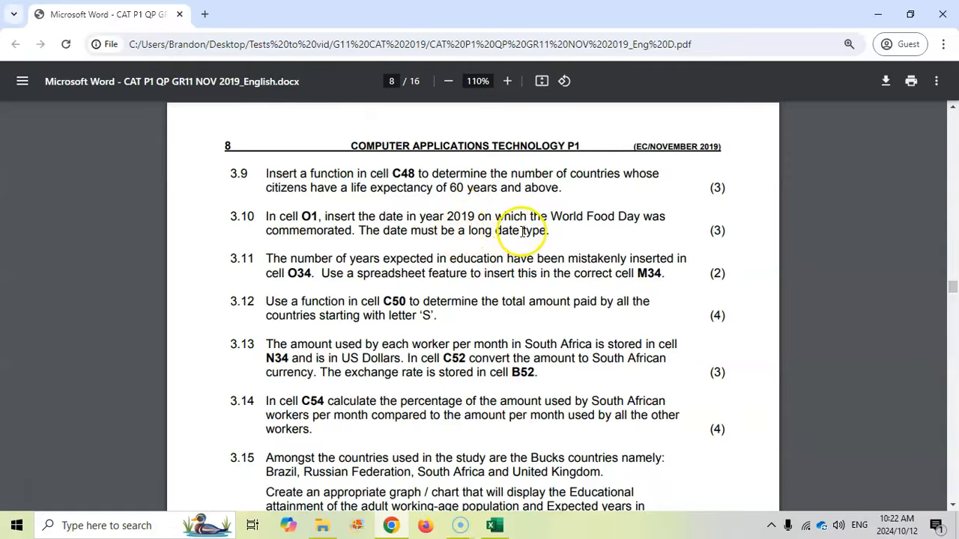
{"action": "left_click", "coordinate": [494, 527]}
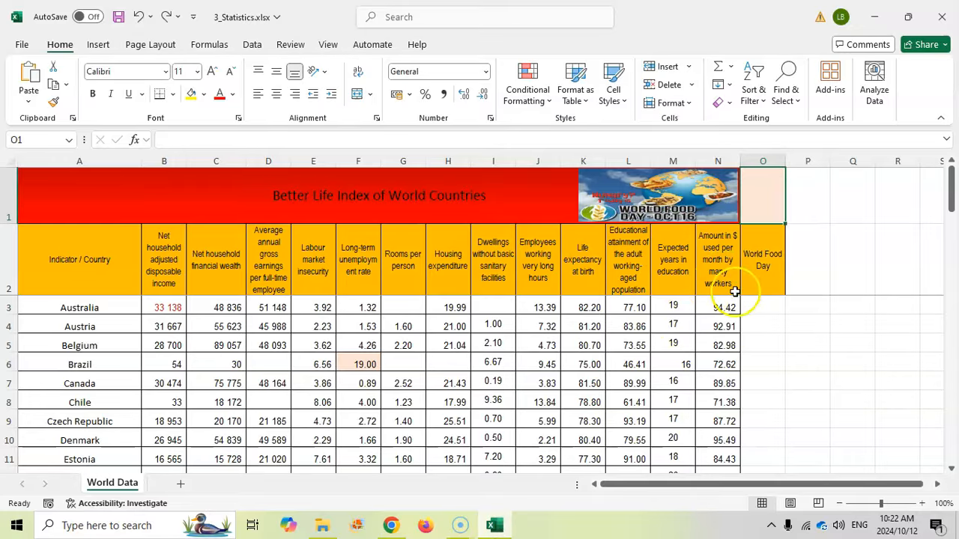
{"action": "left_click", "coordinate": [752, 347]}
{"action": "right_click", "coordinate": [756, 342]}
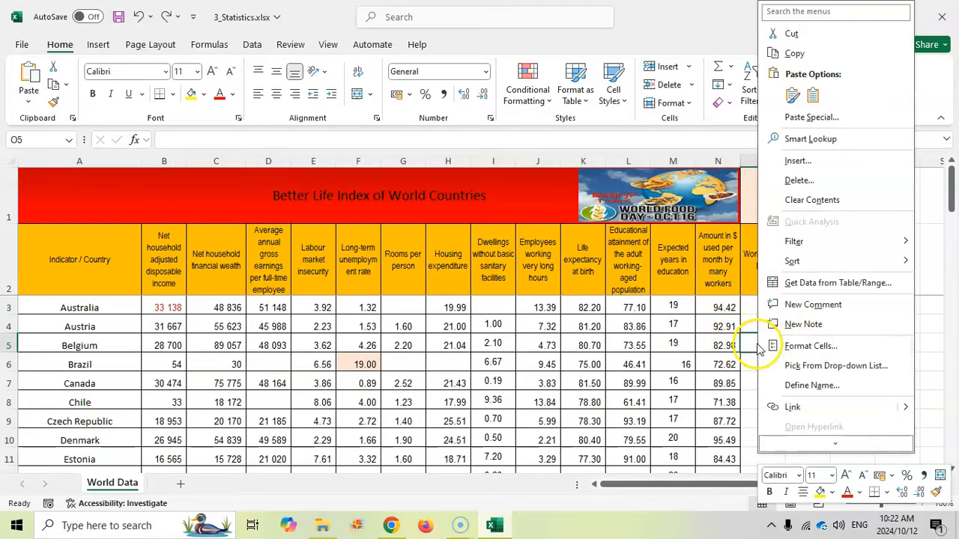
{"action": "left_click", "coordinate": [796, 342]}
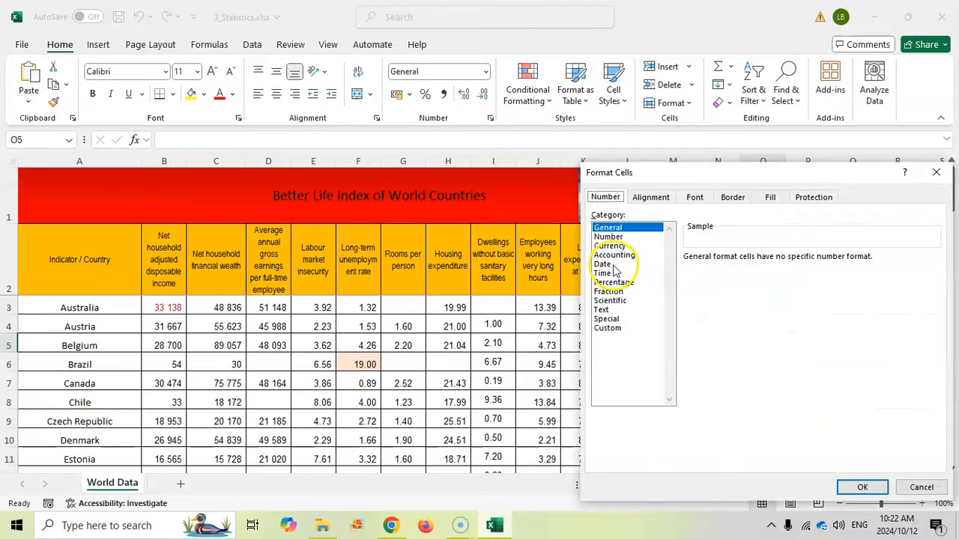
{"action": "left_click", "coordinate": [603, 265]}
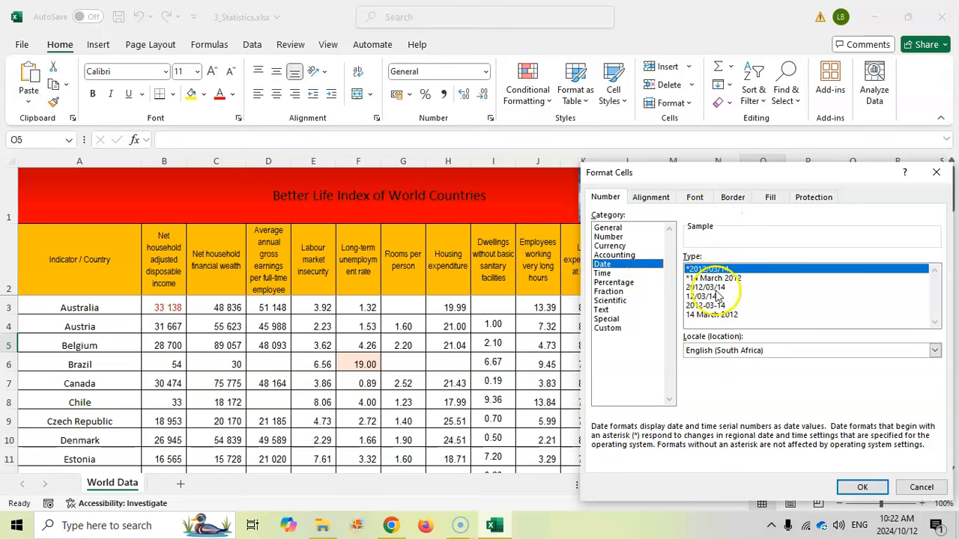
{"action": "left_click", "coordinate": [718, 316]}
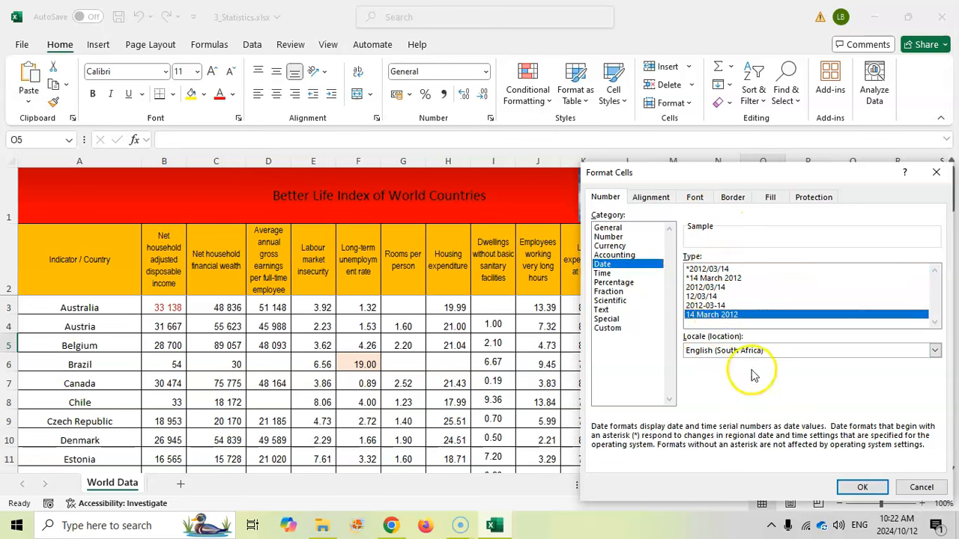
{"action": "left_click", "coordinate": [921, 487]}
Step: Format cell O1 as a Long Date and enter the World Food Day date 2019/10/16 in it
{"action": "left_click", "coordinate": [770, 206]}
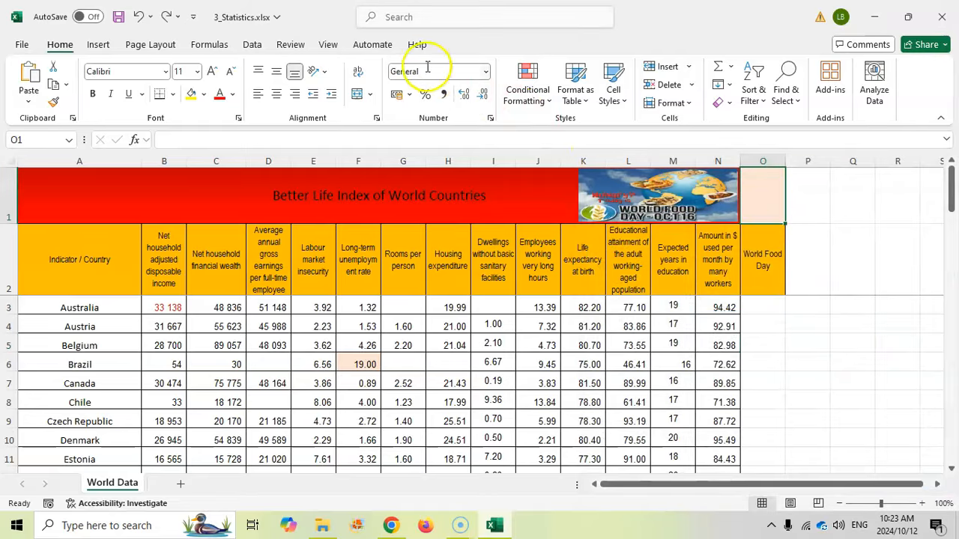
{"action": "left_click", "coordinate": [483, 72]}
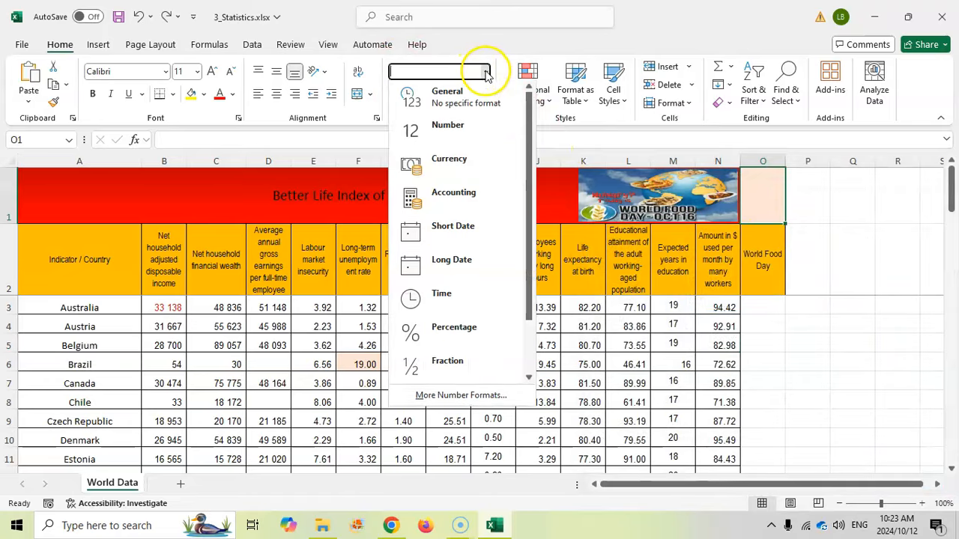
{"action": "left_click", "coordinate": [460, 274]}
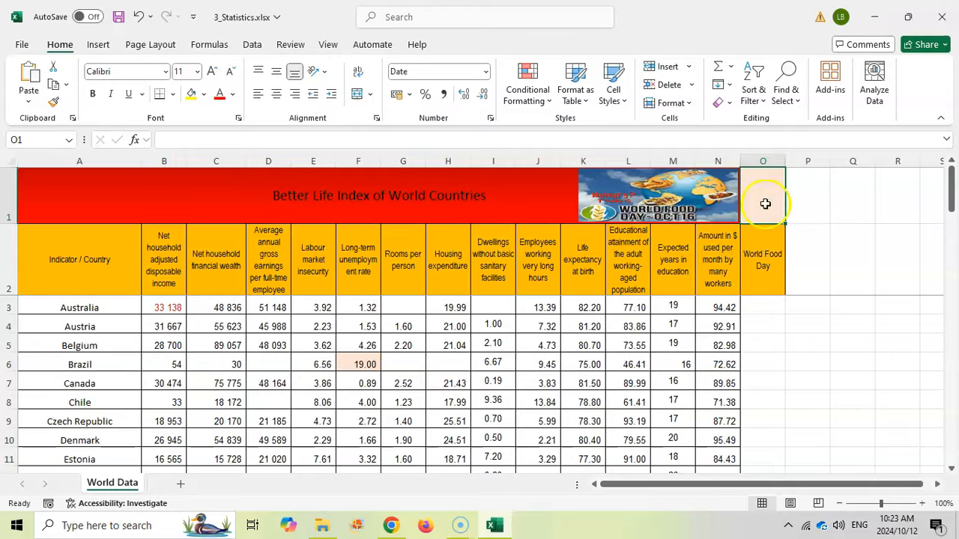
{"action": "type", "text": "2019/"}
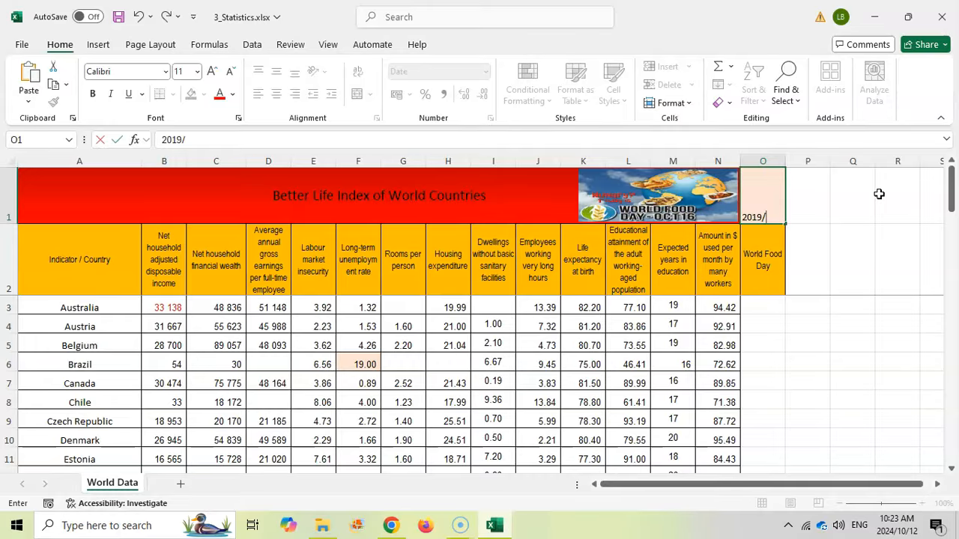
{"action": "type", "text": "10/16"}
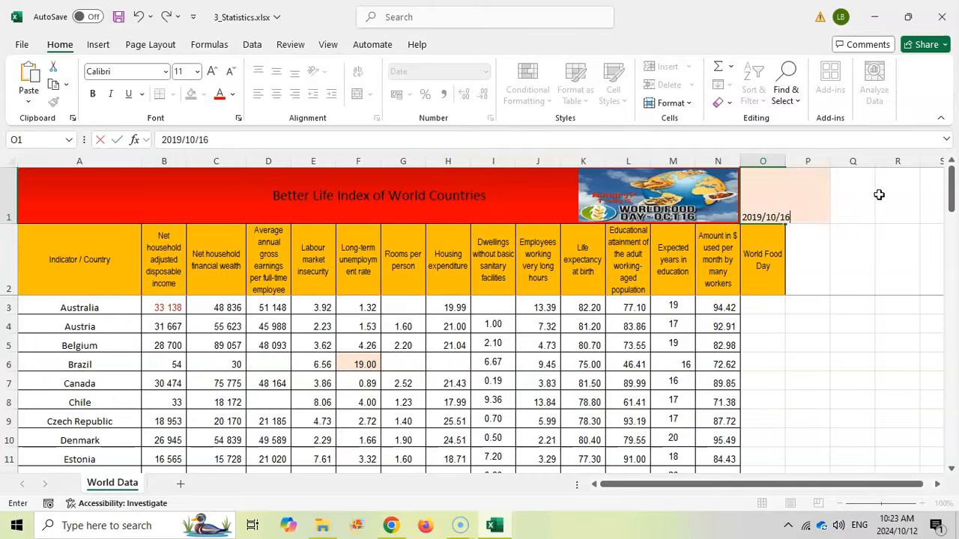
{"action": "key", "text": "Return"}
{"action": "left_click", "coordinate": [794, 211]}
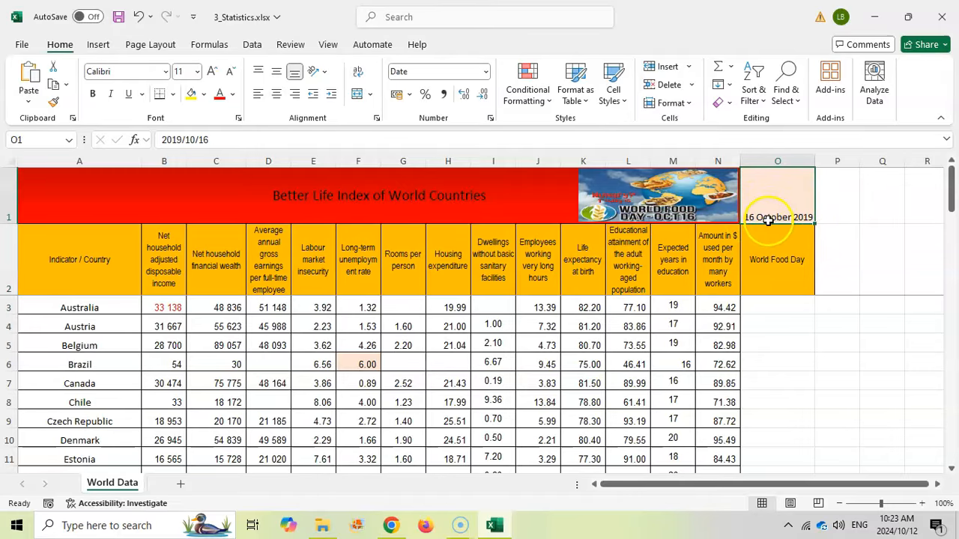
Step: Try the TODAY function in cell P4, check its date format options, and clear the cell
{"action": "left_click", "coordinate": [825, 324]}
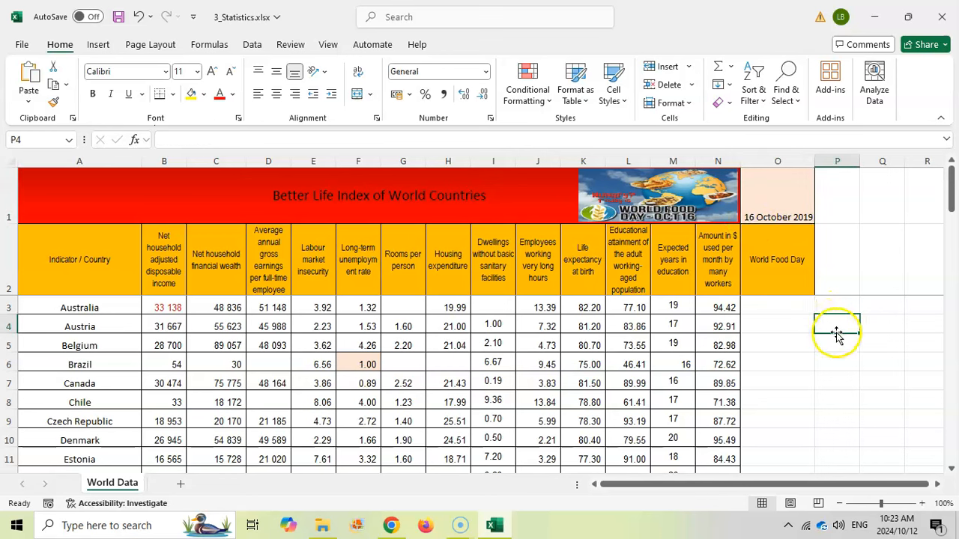
{"action": "type", "text": "=today()"}
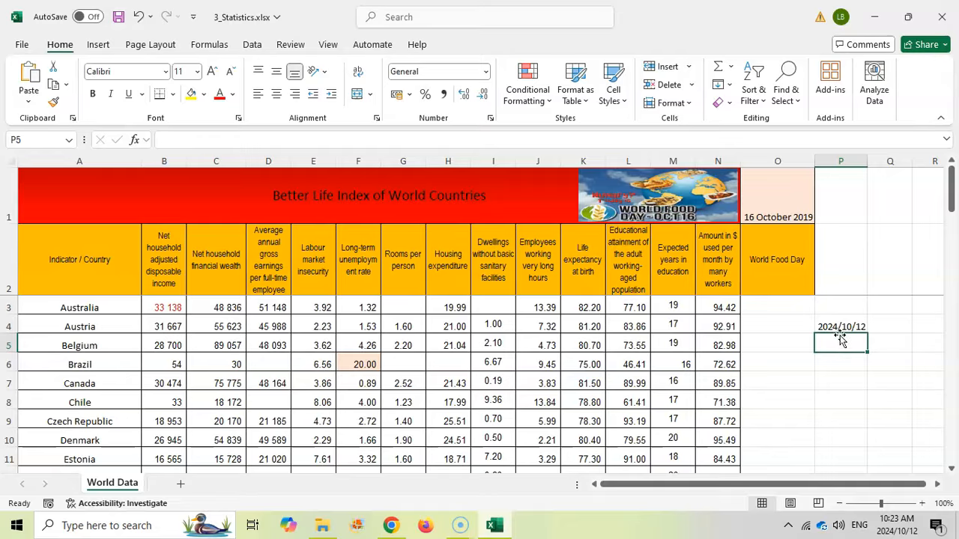
{"action": "left_click", "coordinate": [831, 326]}
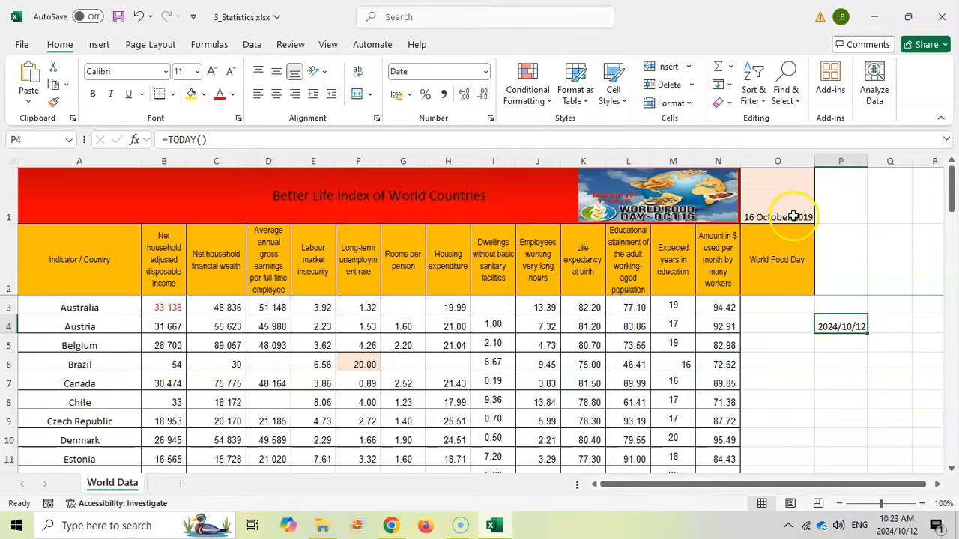
{"action": "left_click", "coordinate": [485, 71]}
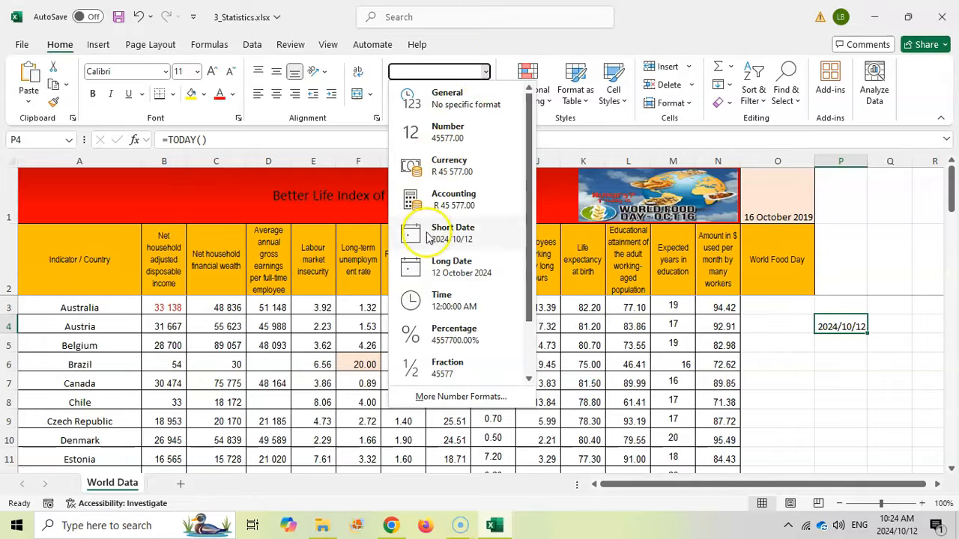
{"action": "left_click", "coordinate": [841, 370]}
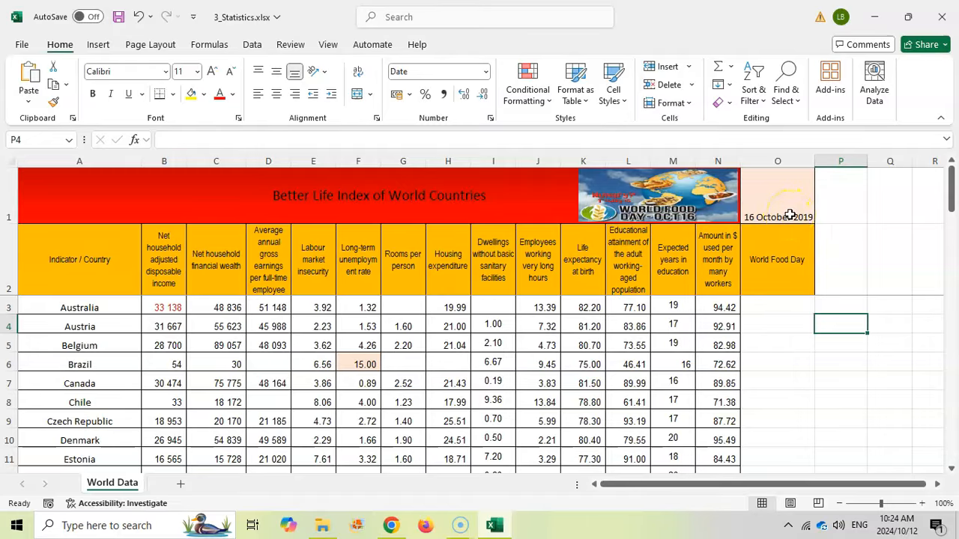
Step: Read question 3.11 in the question paper and examine cells O34 and M34 of the South Africa row in the Excel worksheet
{"action": "key", "text": "alt+Tab"}
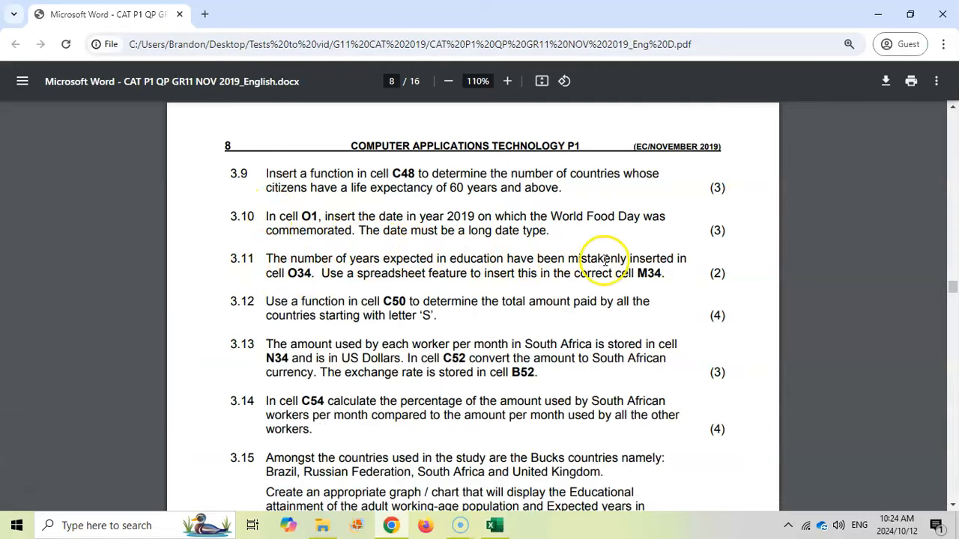
{"action": "left_click", "coordinate": [496, 526]}
{"action": "scroll", "coordinate": [781, 193], "scroll_direction": "down", "scroll_amount": 8}
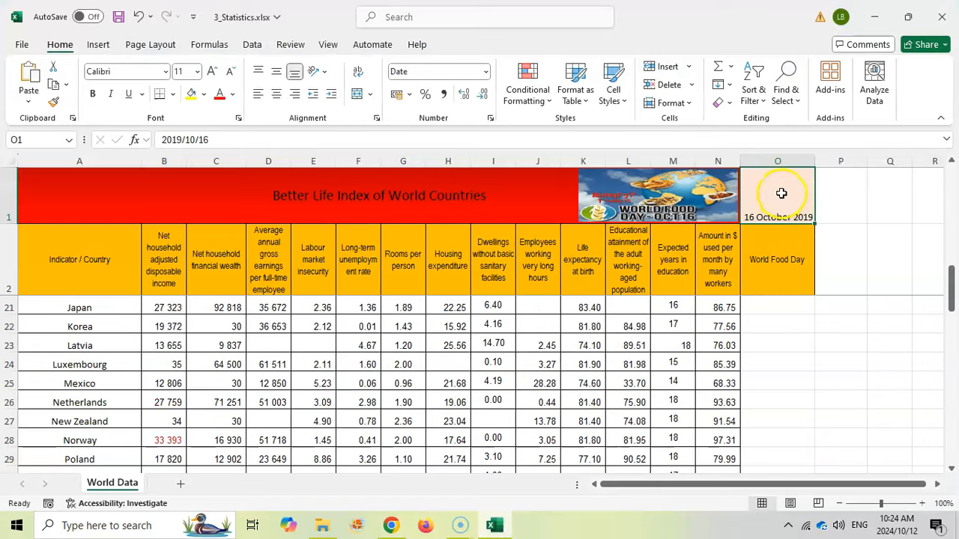
{"action": "left_click", "coordinate": [774, 439]}
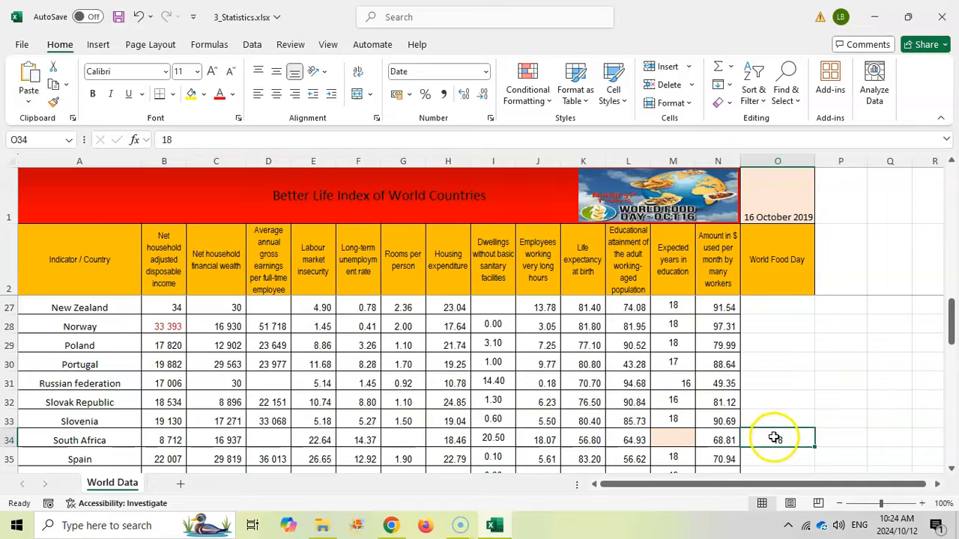
{"action": "key", "text": "alt+Tab"}
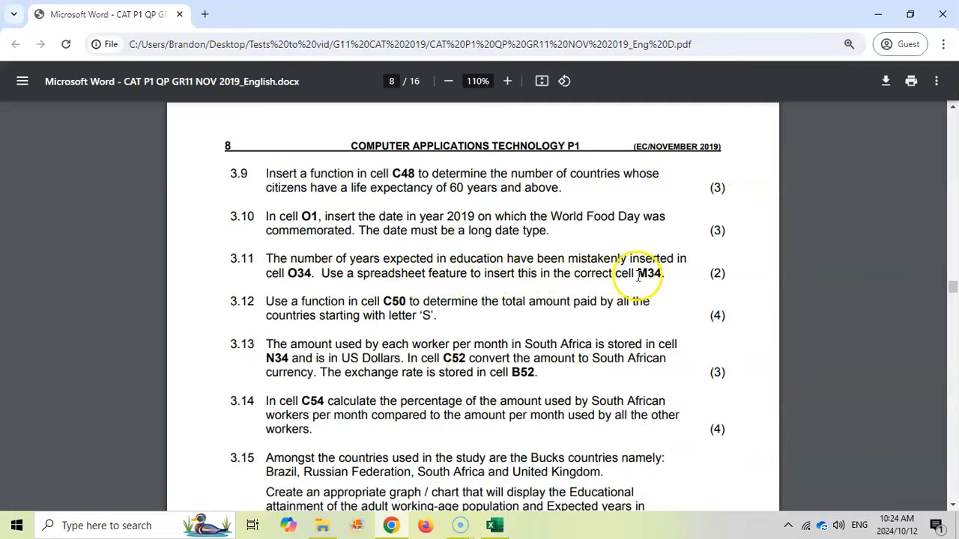
{"action": "key", "text": "alt+Tab"}
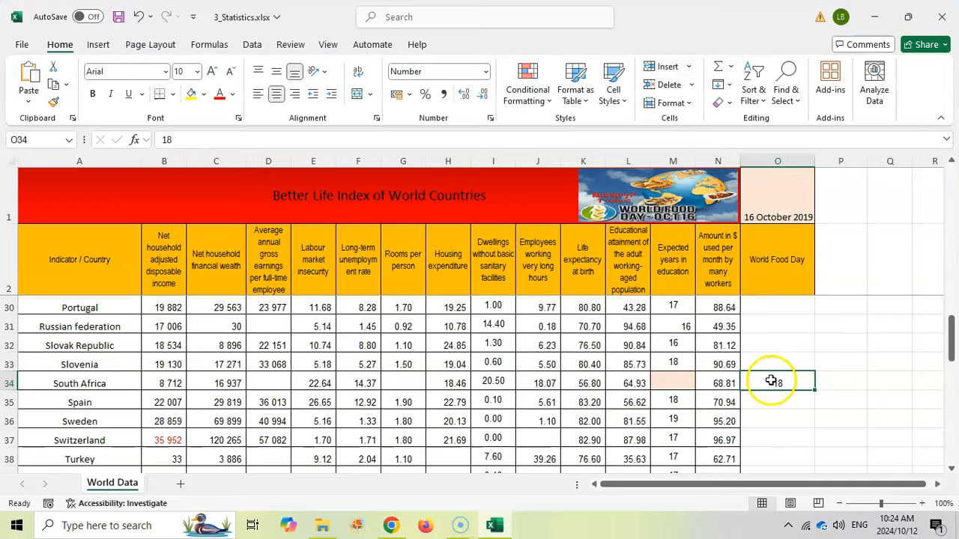
{"action": "left_click", "coordinate": [667, 381]}
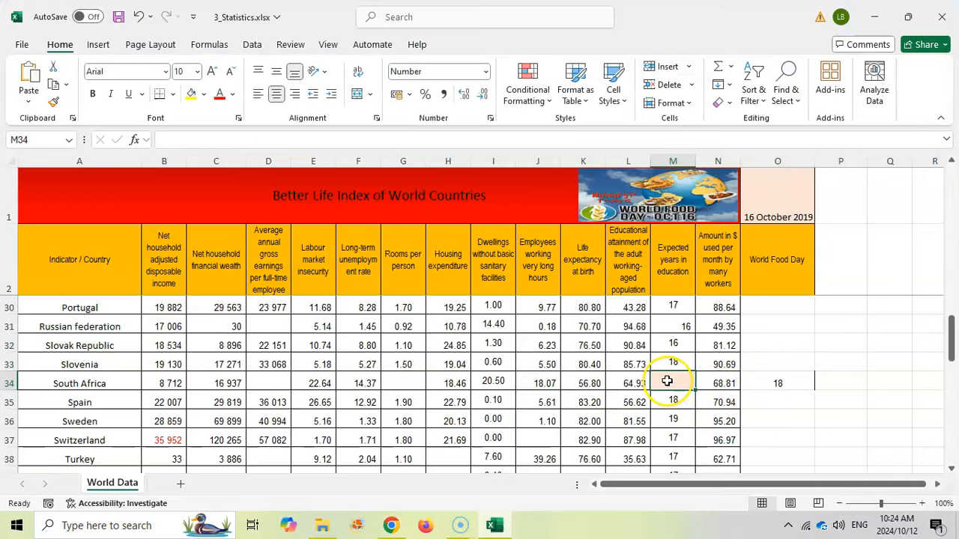
{"action": "left_click", "coordinate": [768, 382]}
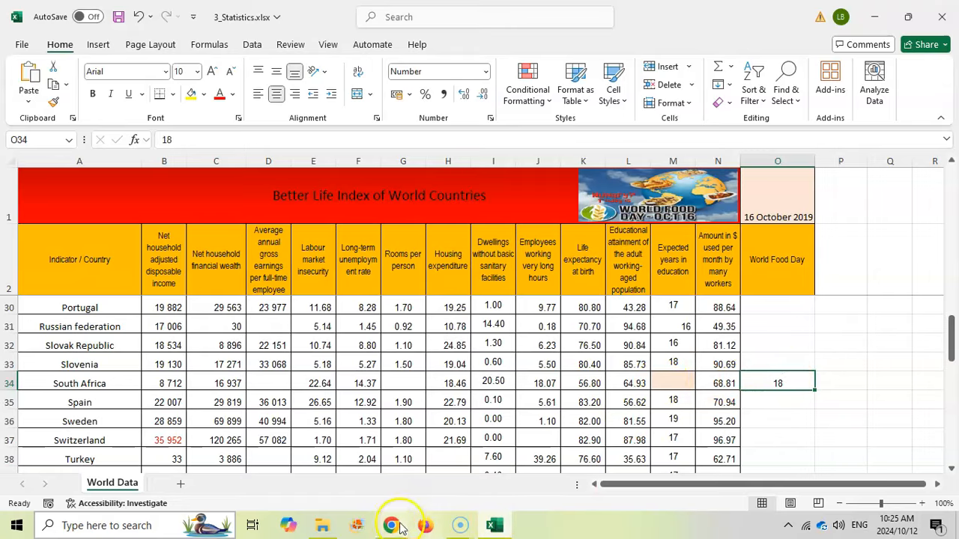
{"action": "left_click", "coordinate": [391, 479]}
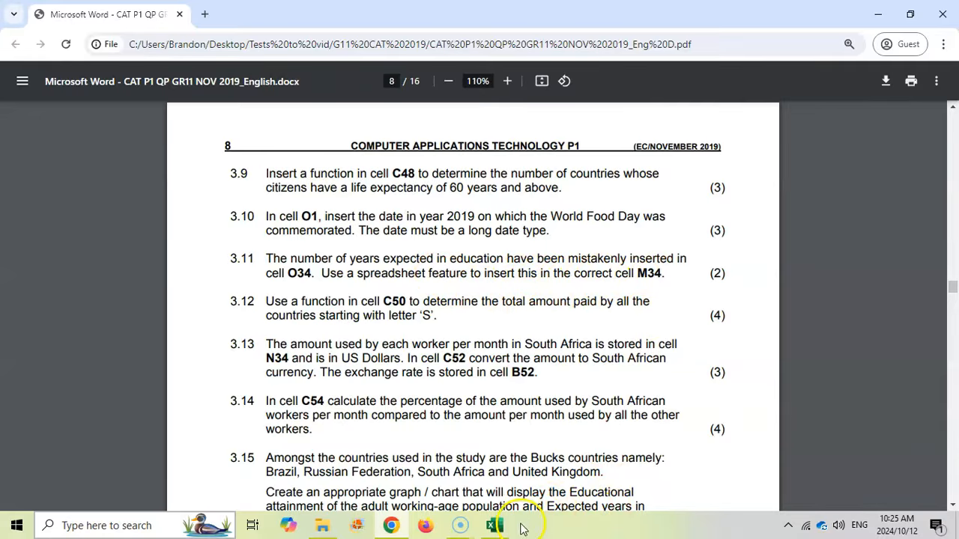
{"action": "left_click", "coordinate": [494, 525]}
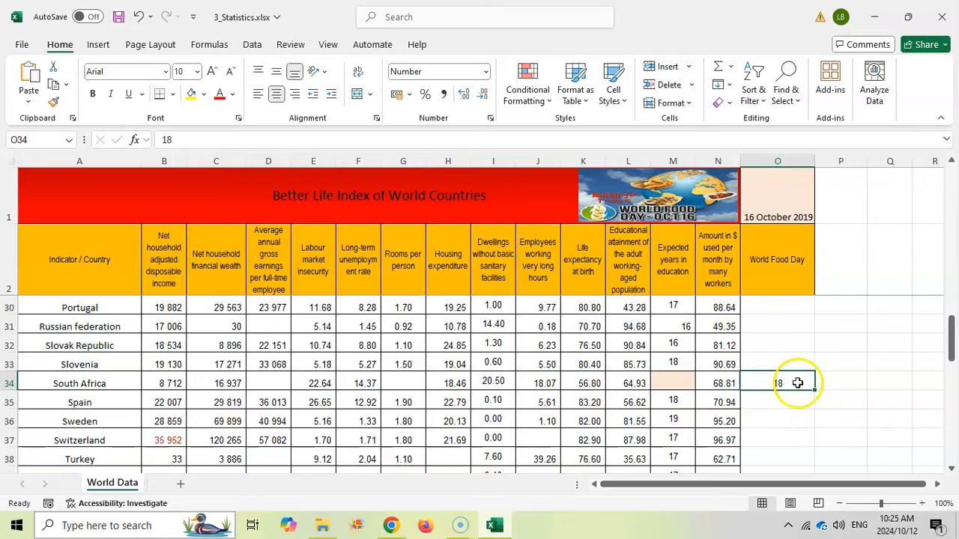
Step: Enter the formula =O34 in cell M34 of the South Africa row and compare the two cells
{"action": "left_click", "coordinate": [669, 381]}
{"action": "left_click", "coordinate": [792, 382]}
{"action": "left_click", "coordinate": [686, 384]}
{"action": "type", "text": "="}
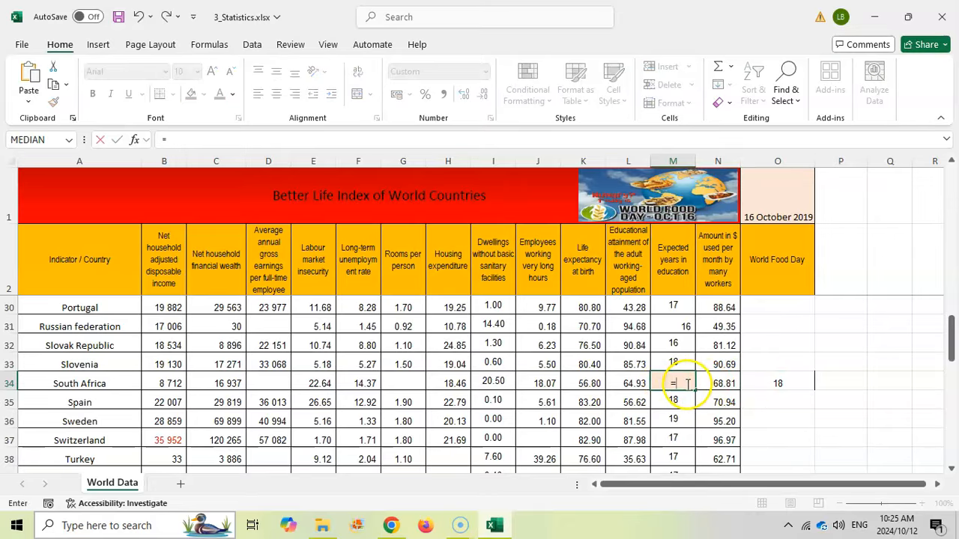
{"action": "left_click", "coordinate": [765, 379]}
{"action": "key", "text": "Return"}
{"action": "left_click", "coordinate": [664, 381]}
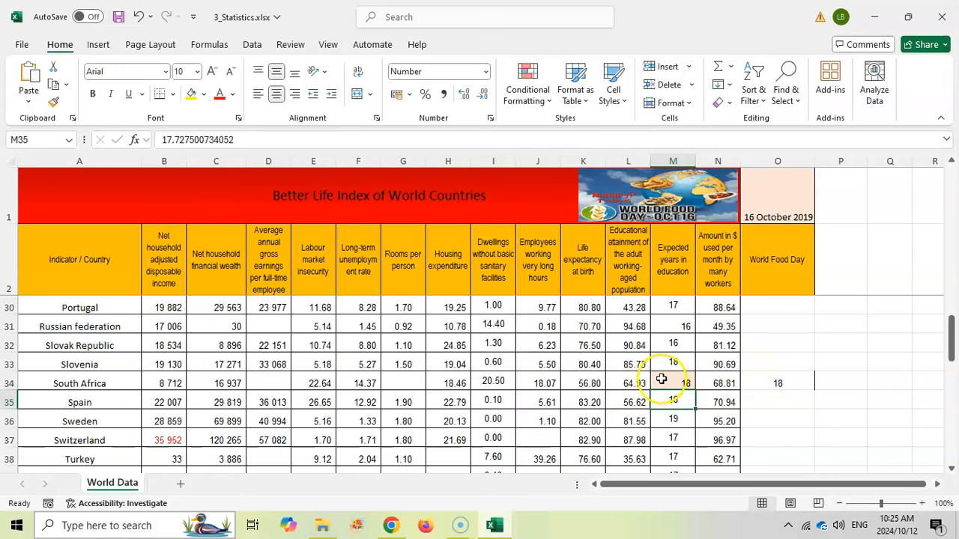
{"action": "left_click", "coordinate": [790, 381]}
{"action": "left_click", "coordinate": [664, 380]}
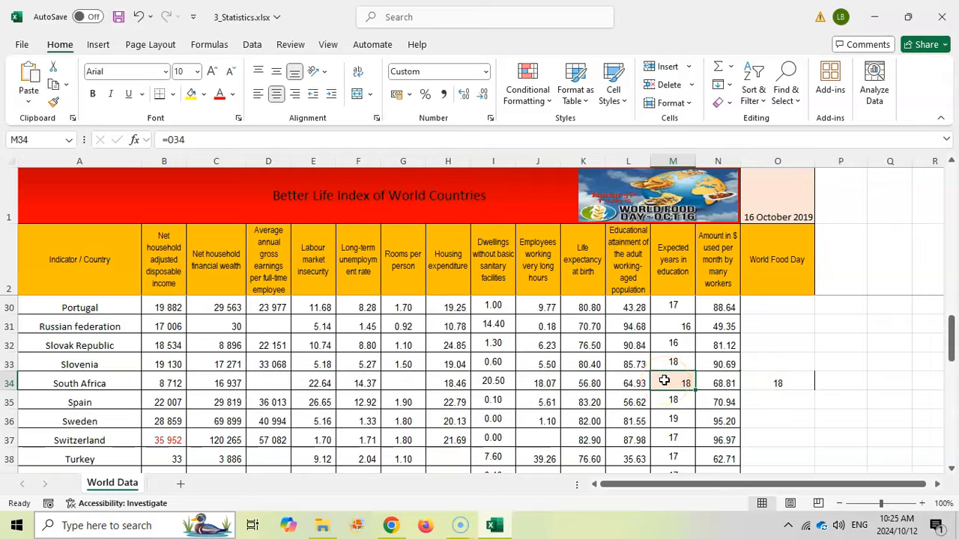
Step: Read question 3.12 in the question paper and select cell C50 beside Money used by some countries in the Excel worksheet
{"action": "left_click", "coordinate": [391, 525]}
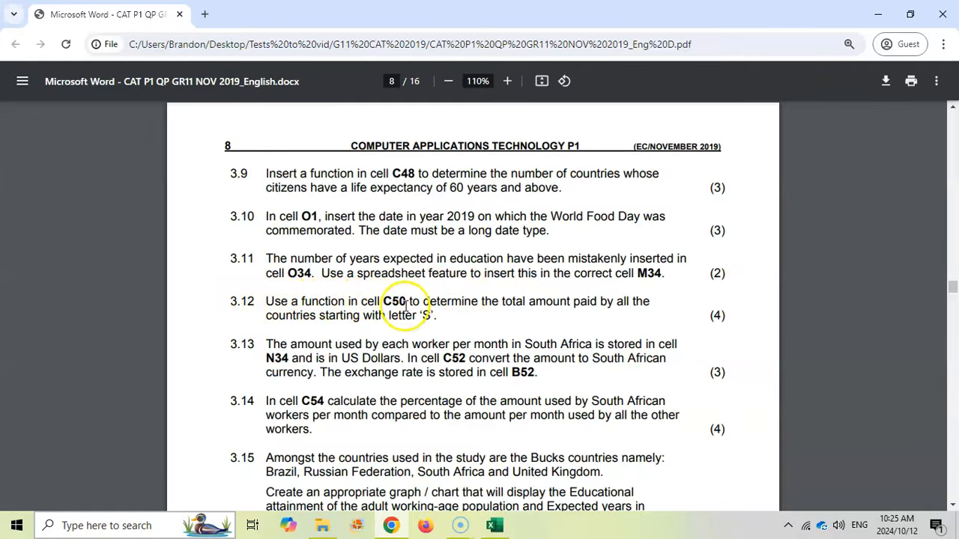
{"action": "left_click", "coordinate": [492, 526]}
{"action": "scroll", "coordinate": [315, 359], "scroll_direction": "down", "scroll_amount": 7}
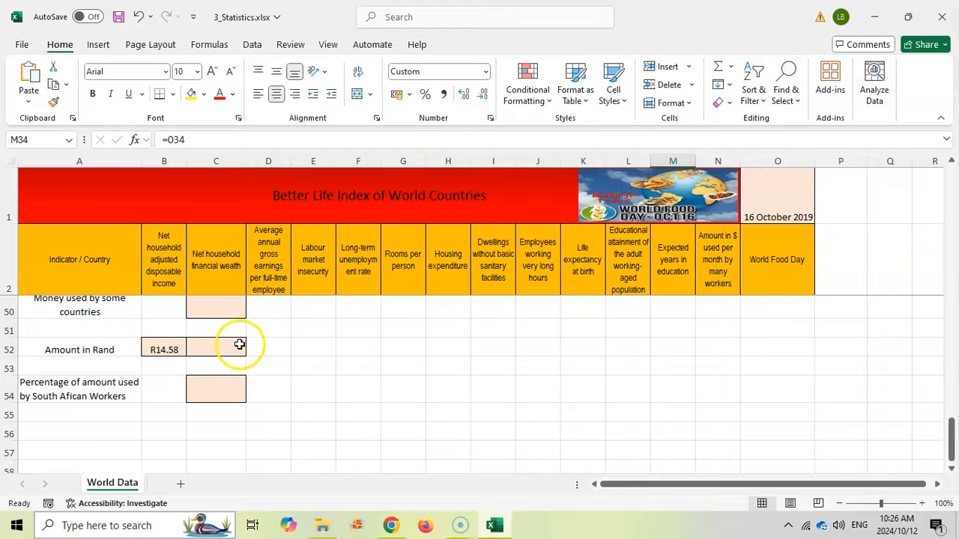
{"action": "left_click", "coordinate": [203, 313]}
{"action": "key", "text": "alt+Tab"}
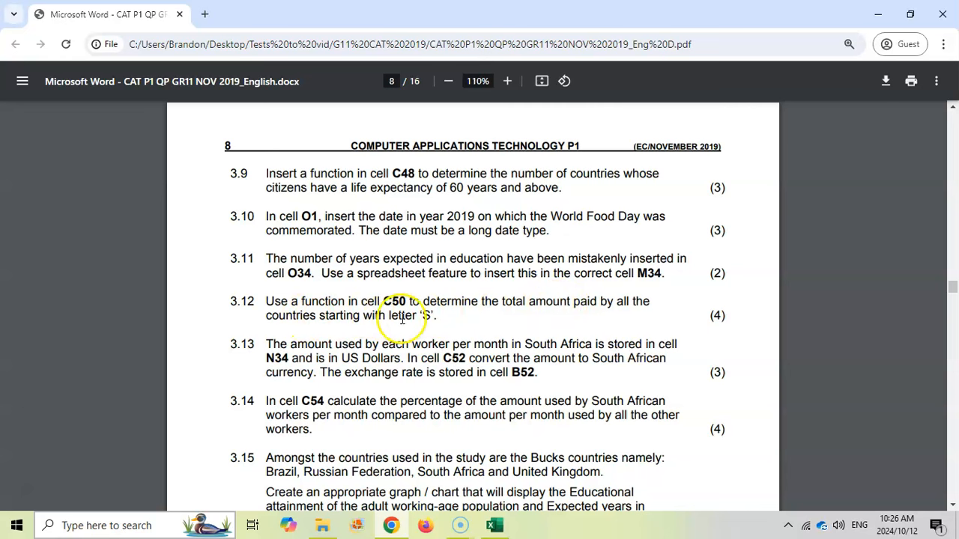
{"action": "left_click", "coordinate": [493, 525]}
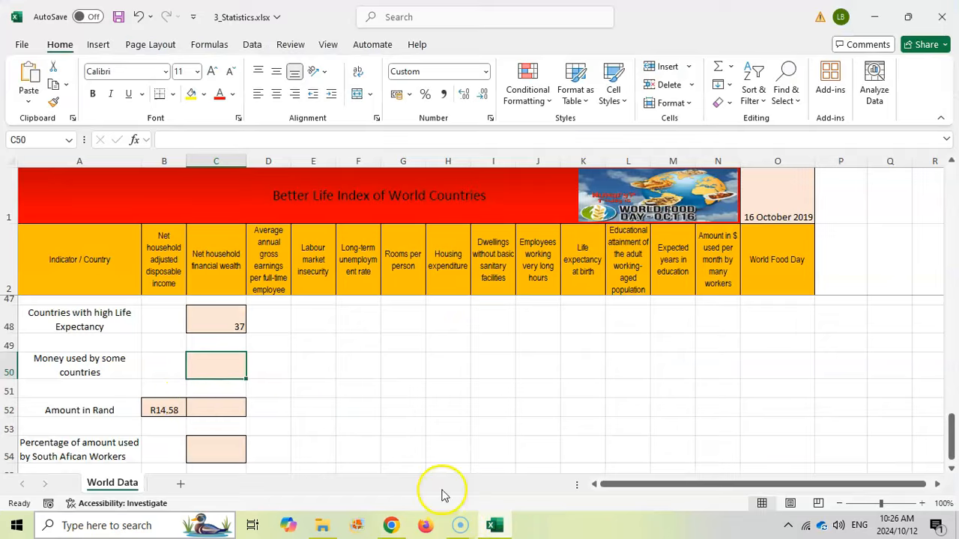
Step: Begin a SUMIF formula in cell C50 with the range A3:A40 and the criteria "S*"
{"action": "type", "text": "=sumif("}
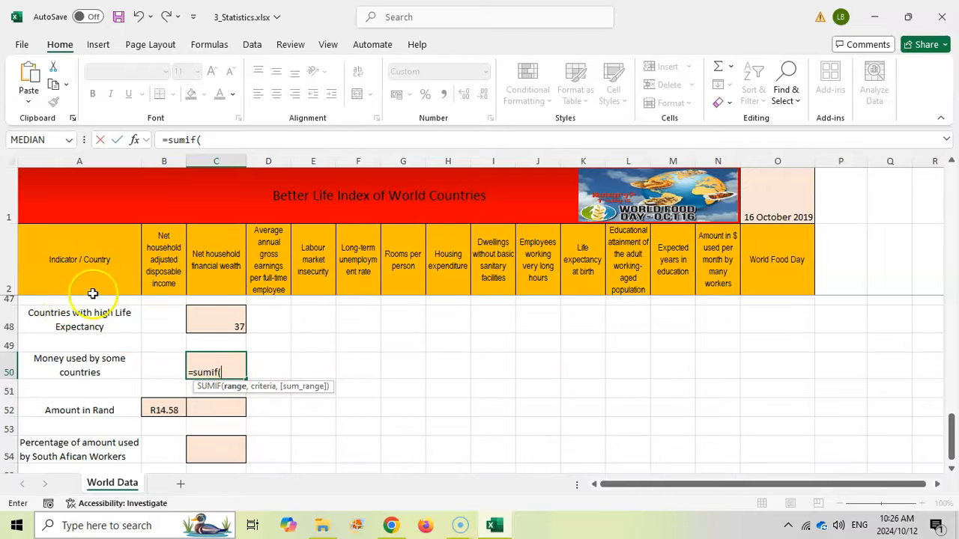
{"action": "scroll", "coordinate": [104, 382], "scroll_direction": "up", "scroll_amount": 4}
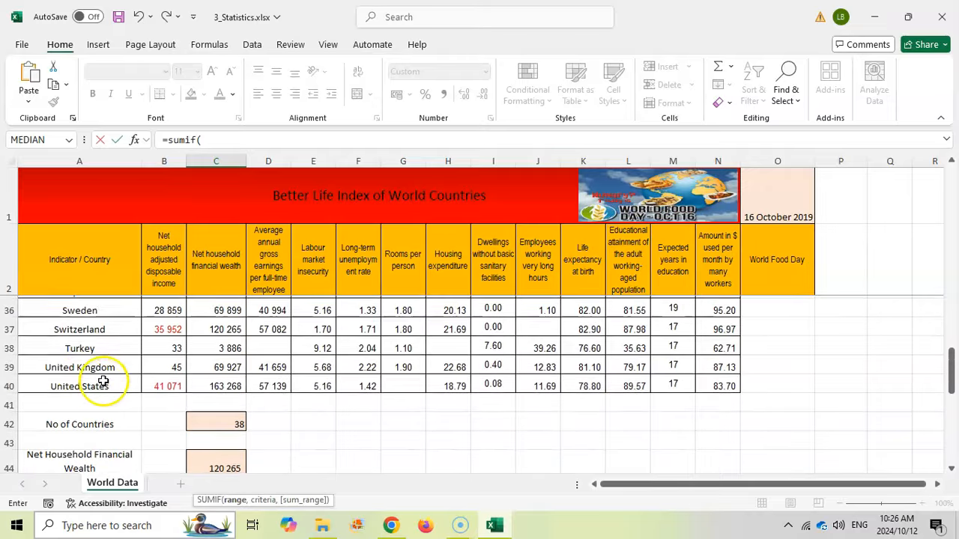
{"action": "left_click_drag", "start_coordinate": [75, 383], "coordinate": [94, 310]}
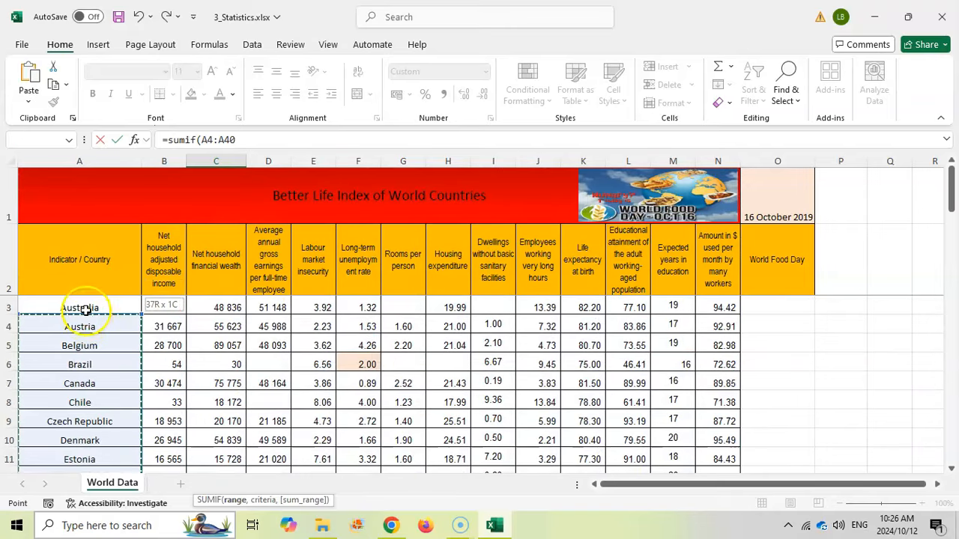
{"action": "left_click", "coordinate": [273, 142]}
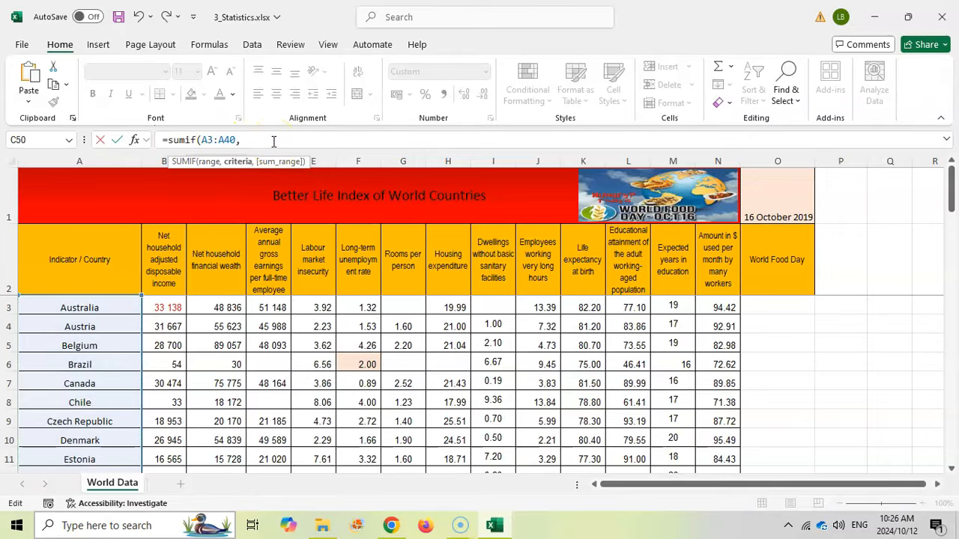
{"action": "type", "text": ",S"}
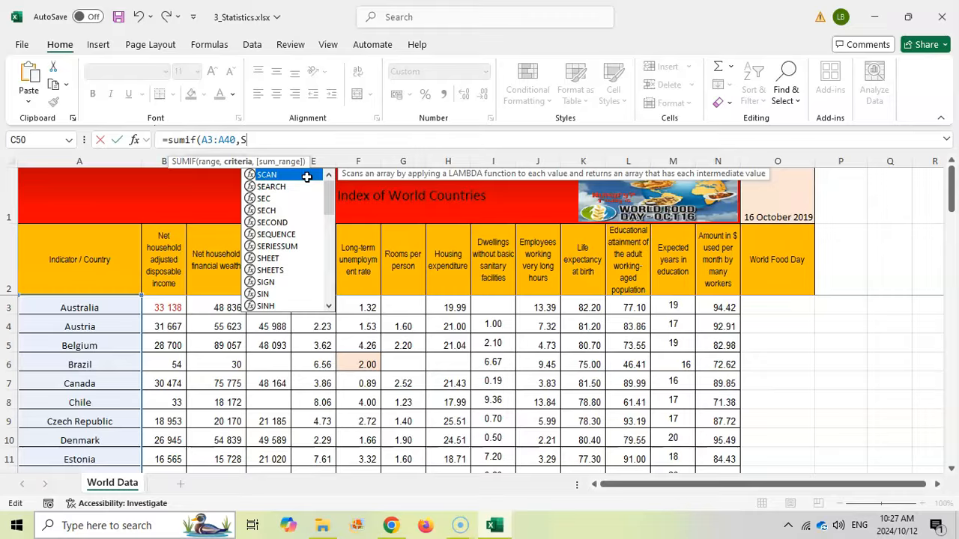
{"action": "type", "text": "*"}
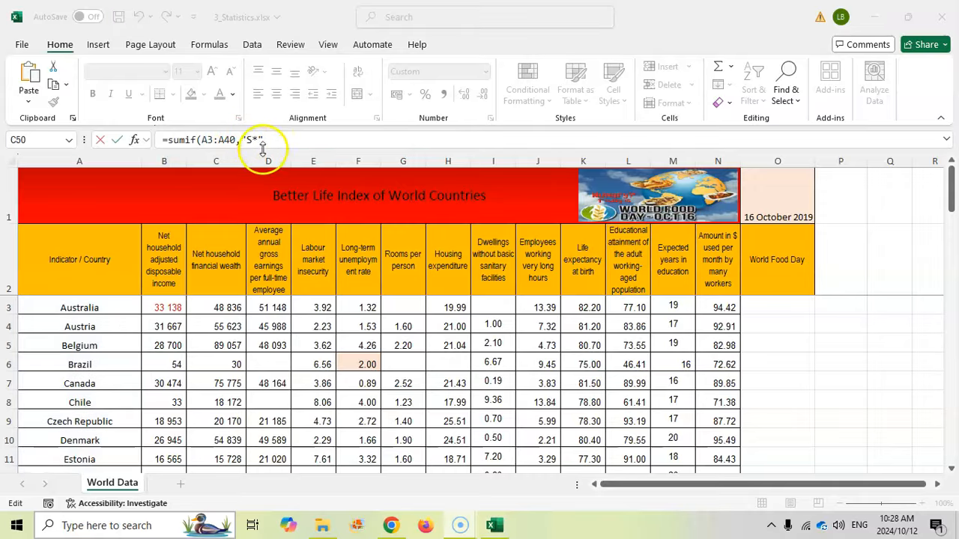
{"action": "left_click", "coordinate": [264, 139]}
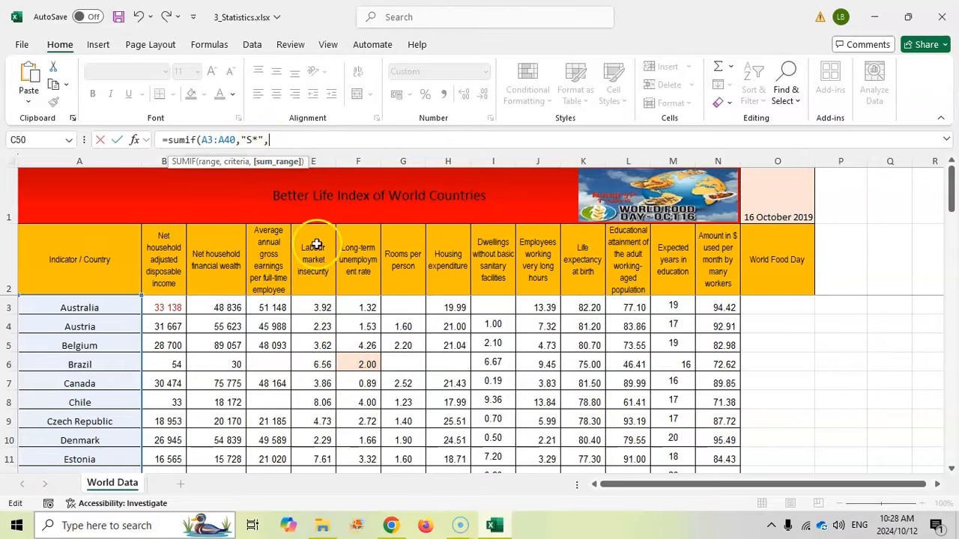
Step: Reread question 3.12 in the question paper and complete C50's SUMIF formula in the Excel worksheet with the sum range N3:N40
{"action": "left_click", "coordinate": [393, 528]}
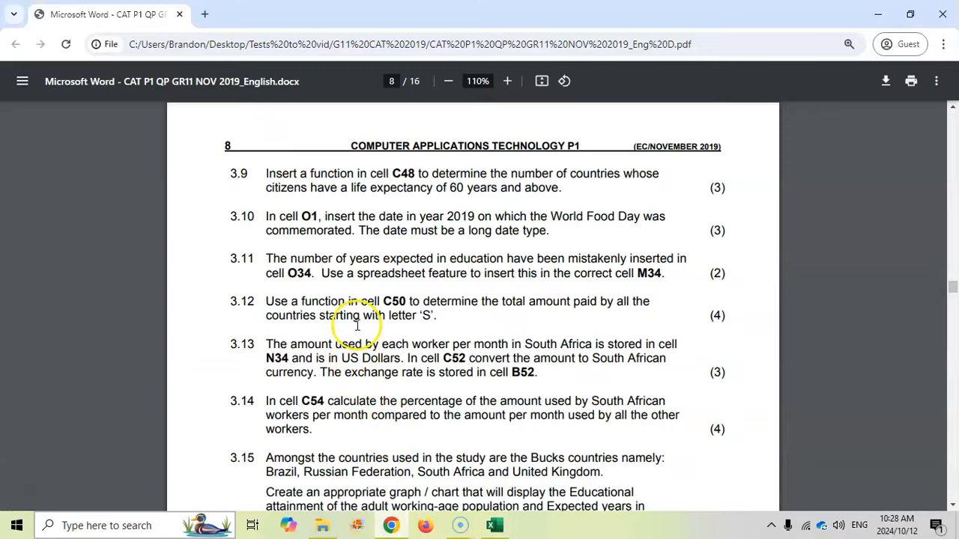
{"action": "left_click", "coordinate": [494, 526]}
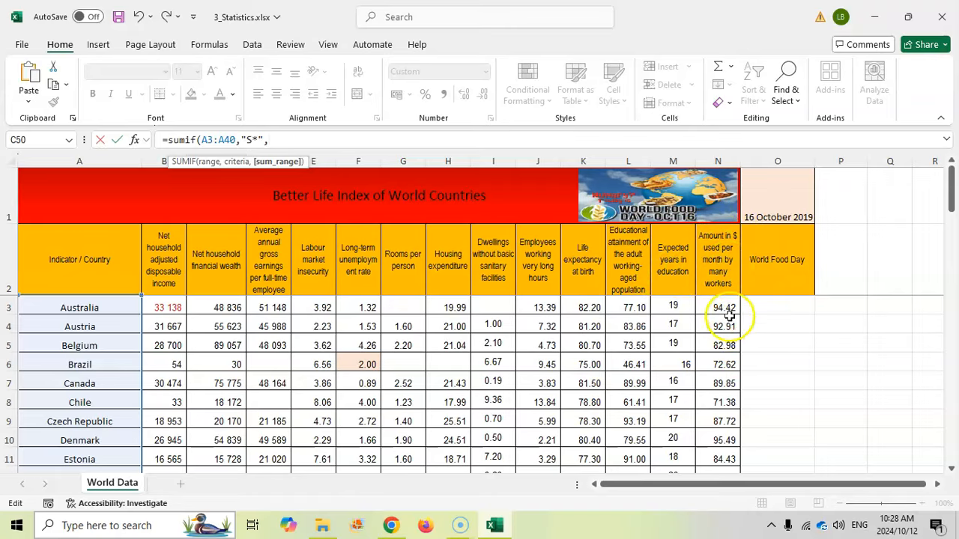
{"action": "mouse_move", "coordinate": [715, 440]}
{"action": "left_mouse_down"}
{"action": "mouse_move", "coordinate": [712, 509]}
{"action": "mouse_move", "coordinate": [726, 447]}
{"action": "left_mouse_up"}
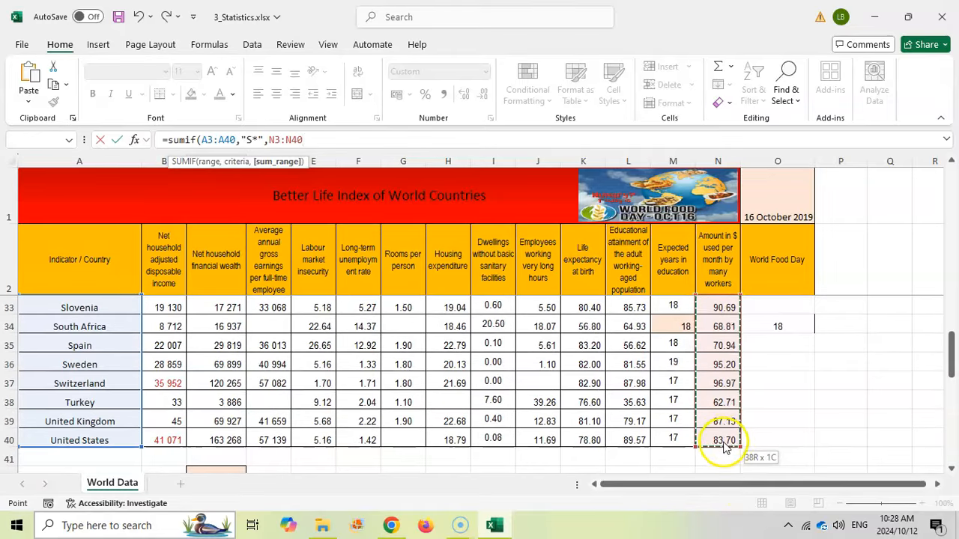
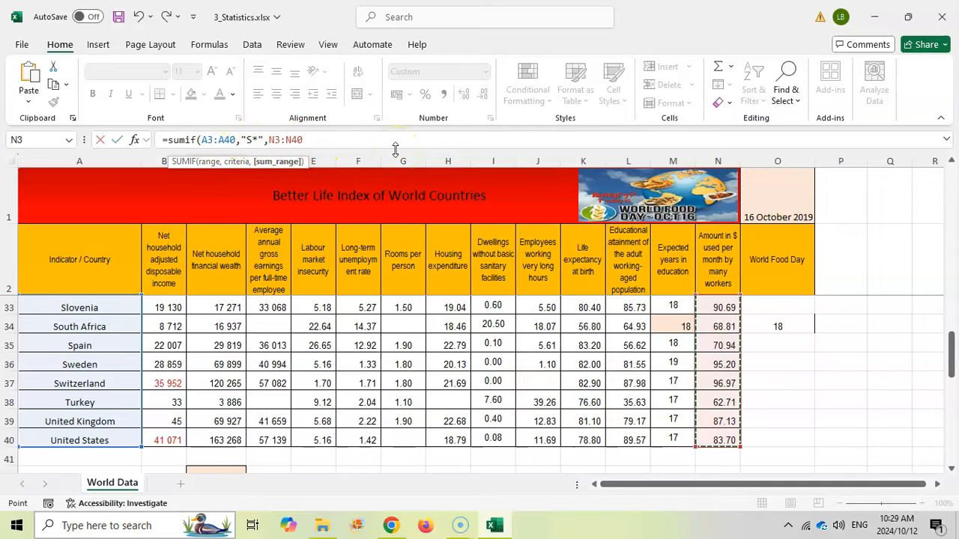
{"action": "type", "text": ")"}
{"action": "key", "text": "Return"}
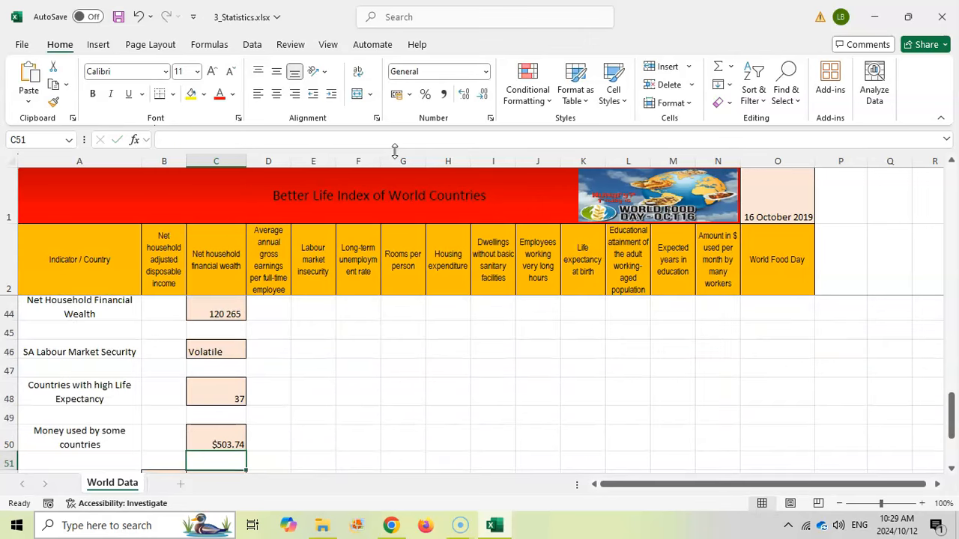
{"action": "left_click", "coordinate": [241, 442]}
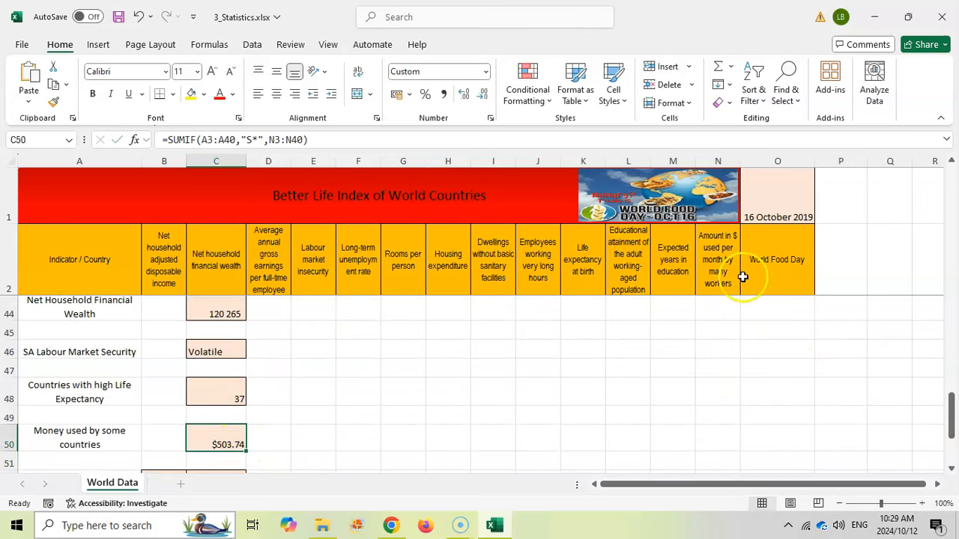
Step: Read question 3.13 in the question paper and examine South Africa's amount in N34 and the exchange rate in B52 in the Excel worksheet
{"action": "left_click", "coordinate": [394, 525]}
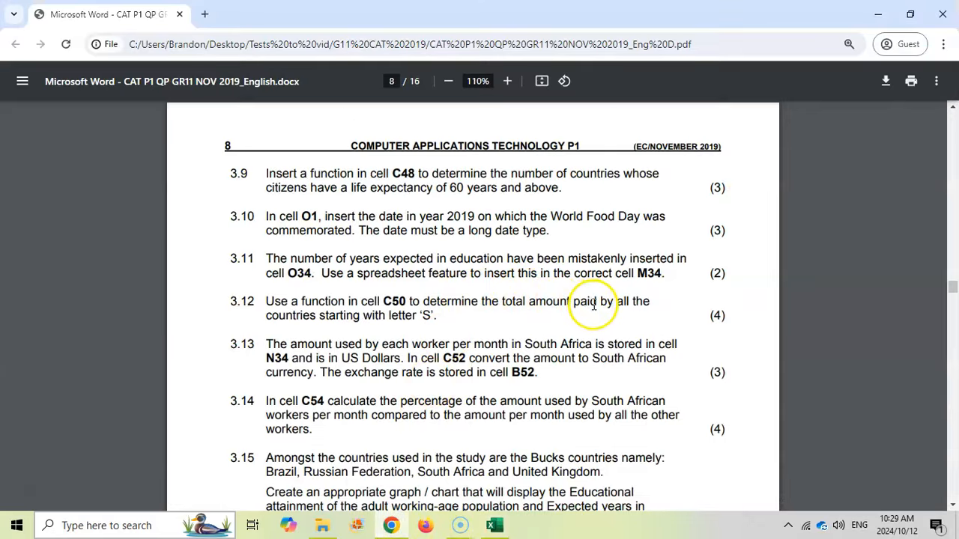
{"action": "scroll", "coordinate": [247, 351], "scroll_direction": "down", "scroll_amount": 1}
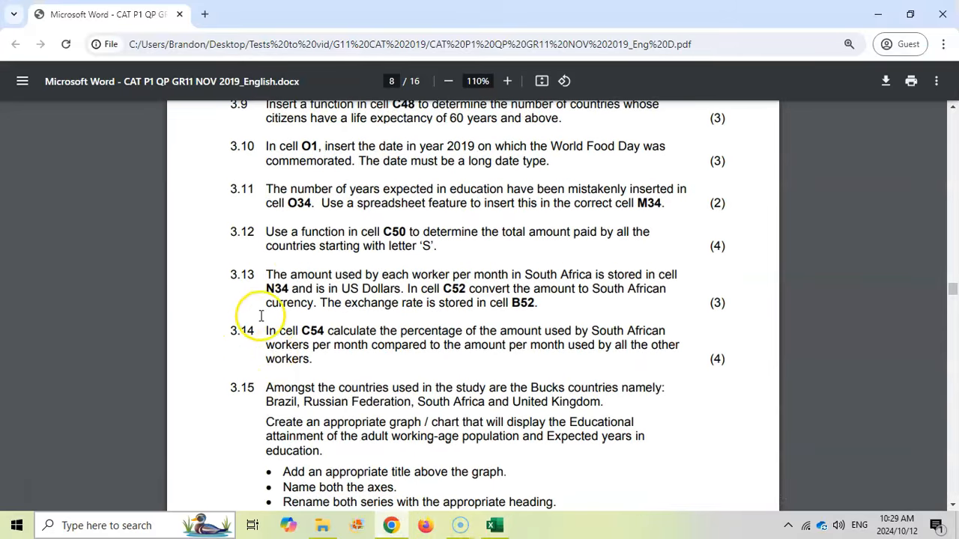
{"action": "scroll", "coordinate": [258, 277], "scroll_direction": "down", "scroll_amount": 2}
{"action": "scroll", "coordinate": [258, 277], "scroll_direction": "up", "scroll_amount": 2}
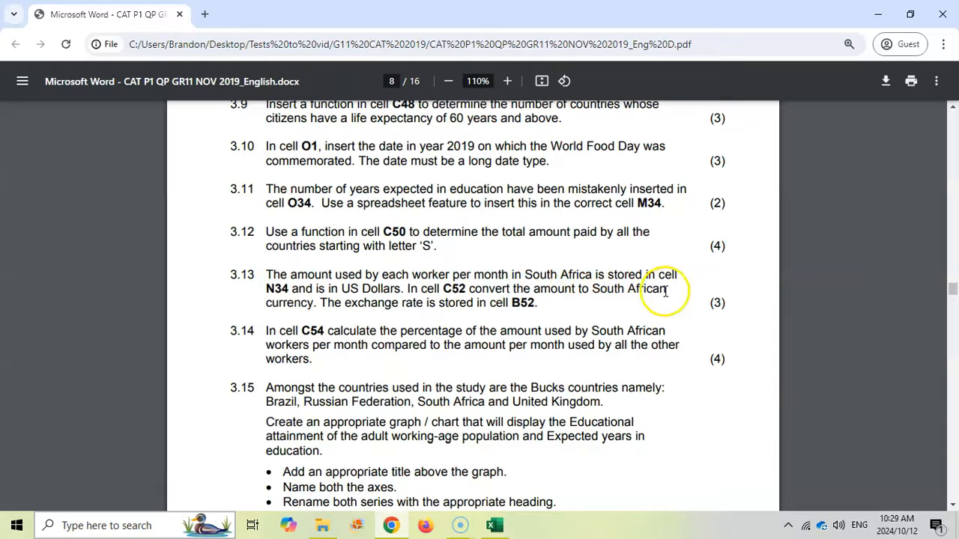
{"action": "left_click", "coordinate": [496, 527]}
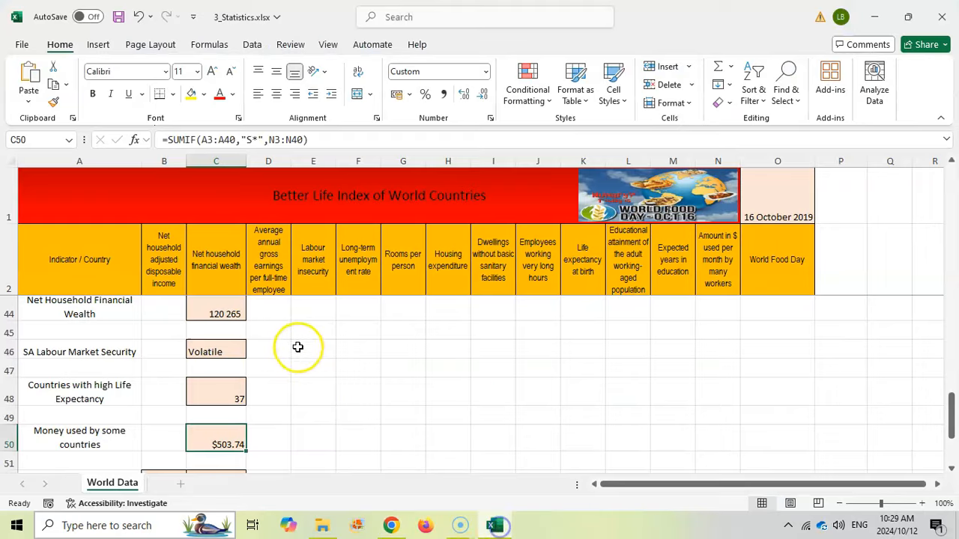
{"action": "scroll", "coordinate": [298, 344], "scroll_direction": "up", "scroll_amount": 3}
{"action": "scroll", "coordinate": [298, 344], "scroll_direction": "up", "scroll_amount": 1}
{"action": "left_click", "coordinate": [721, 342]}
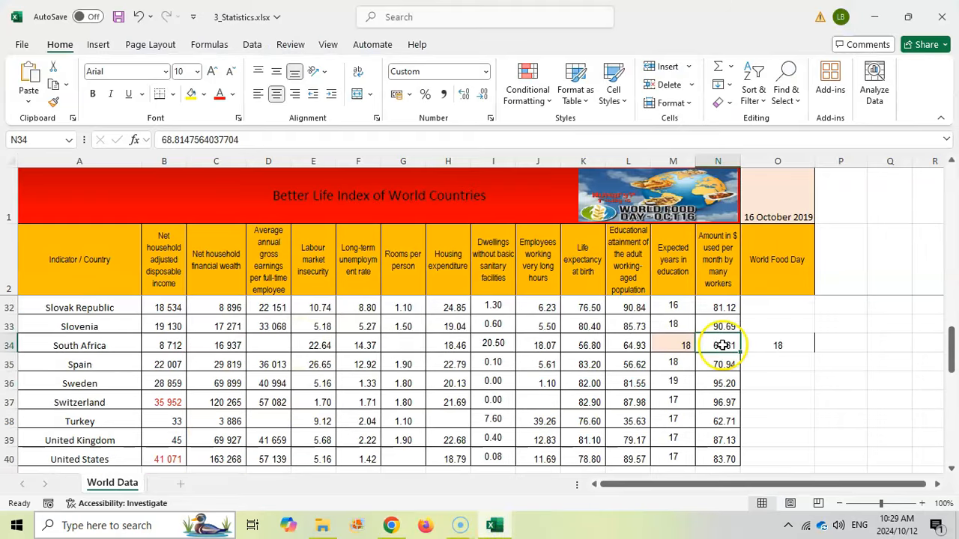
{"action": "key", "text": "alt+Tab"}
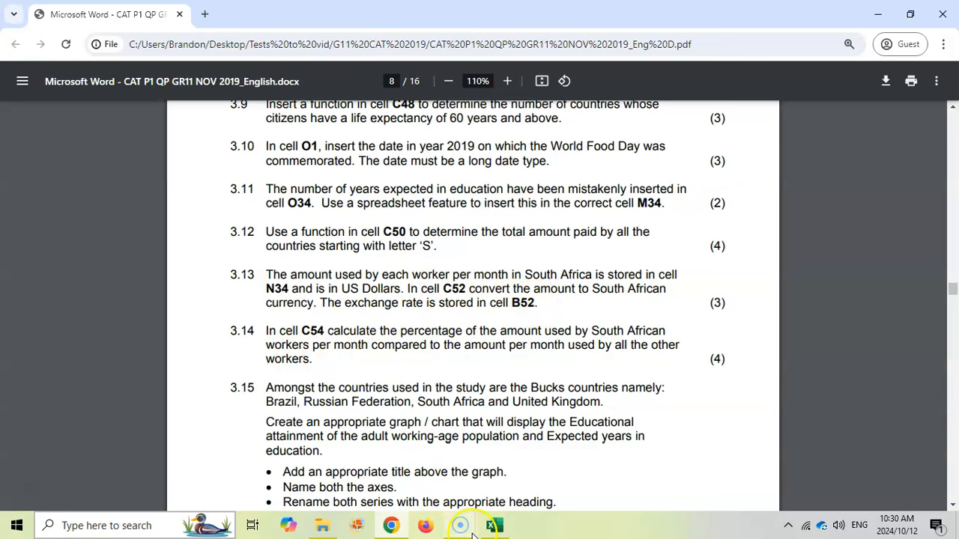
{"action": "left_click", "coordinate": [493, 526]}
{"action": "scroll", "coordinate": [197, 374], "scroll_direction": "down", "scroll_amount": 6}
{"action": "left_click", "coordinate": [159, 368]}
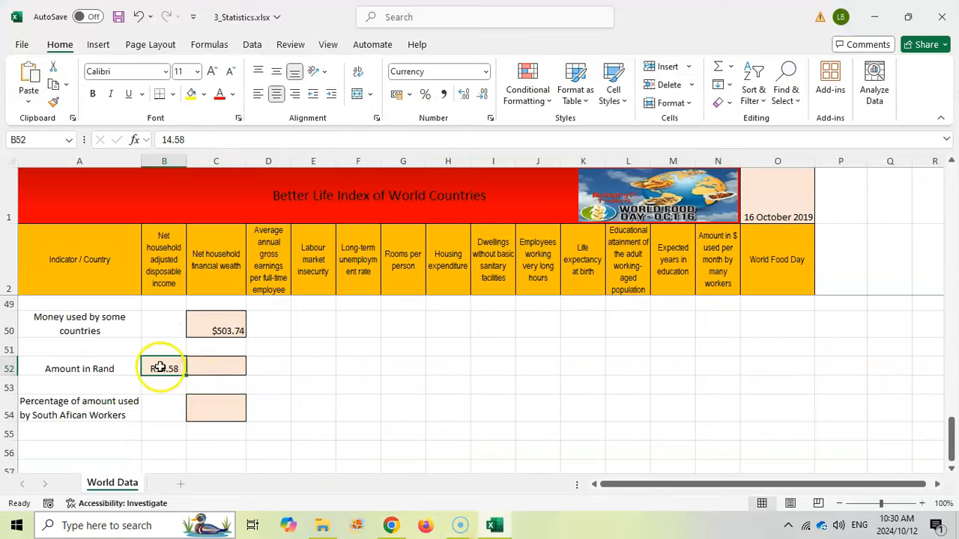
Step: Enter the formula =N34*B52 in cell C52 beside Amount in Rand
{"action": "left_click", "coordinate": [229, 366]}
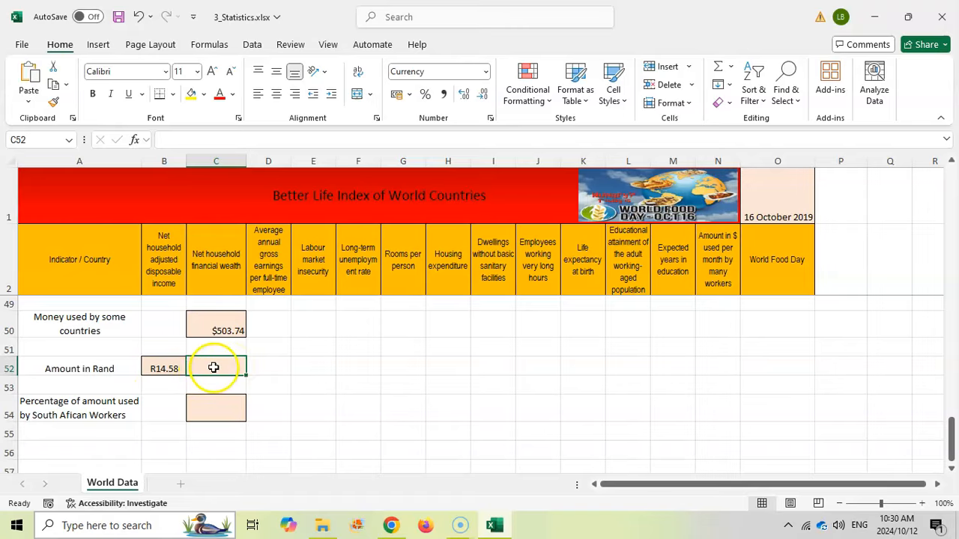
{"action": "type", "text": "="}
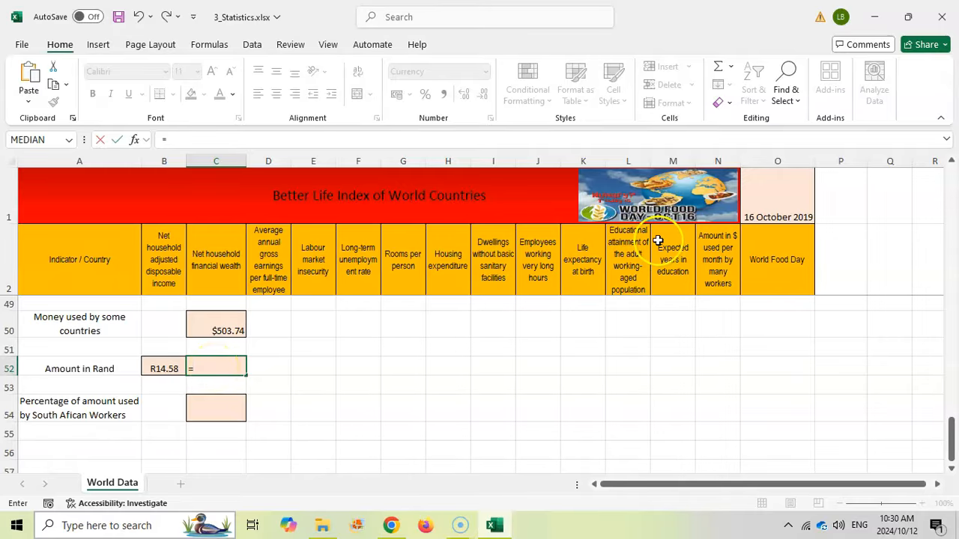
{"action": "type", "text": "N34*"}
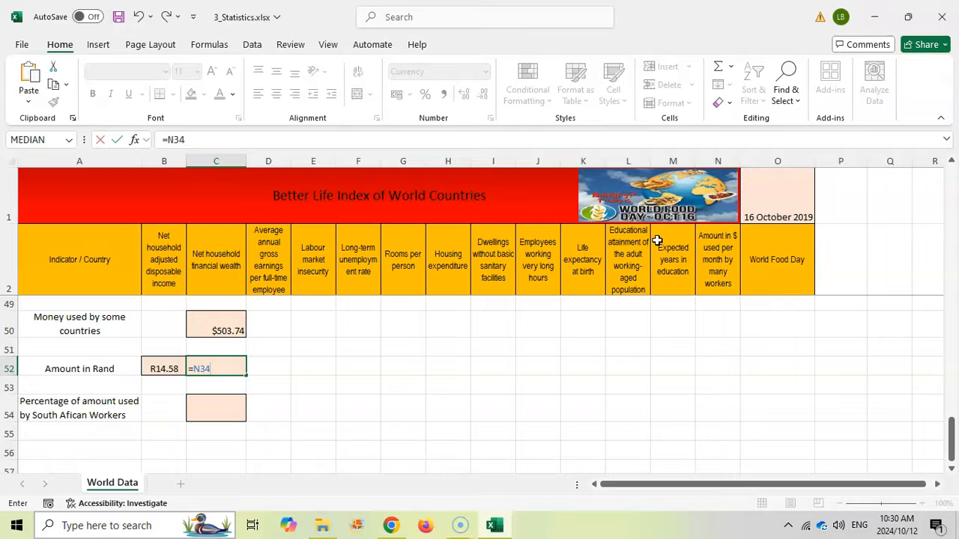
{"action": "left_click", "coordinate": [167, 367]}
{"action": "key", "text": "Return"}
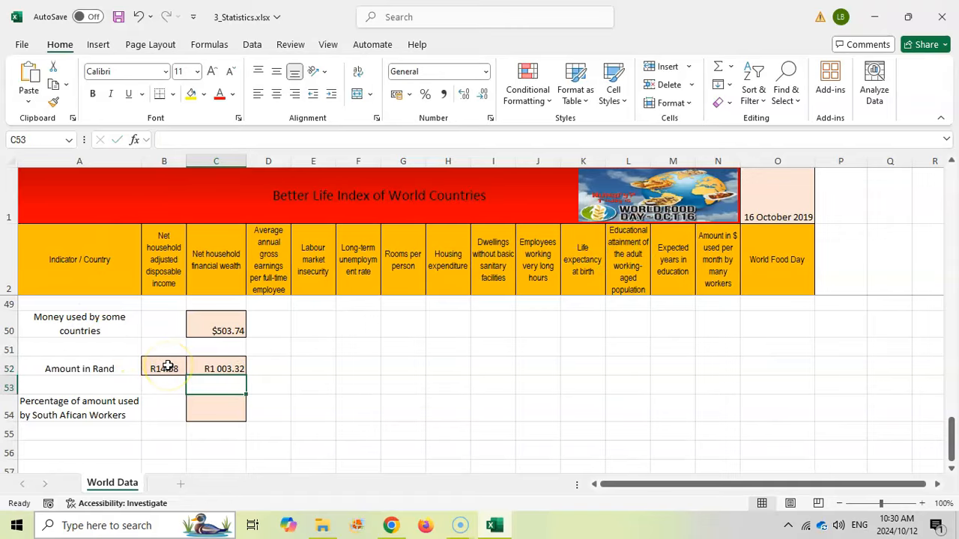
Step: Recheck question 3.13 in the question paper and inspect the currency format of cell C52 in the Excel worksheet, leaving it as is
{"action": "left_click", "coordinate": [391, 526]}
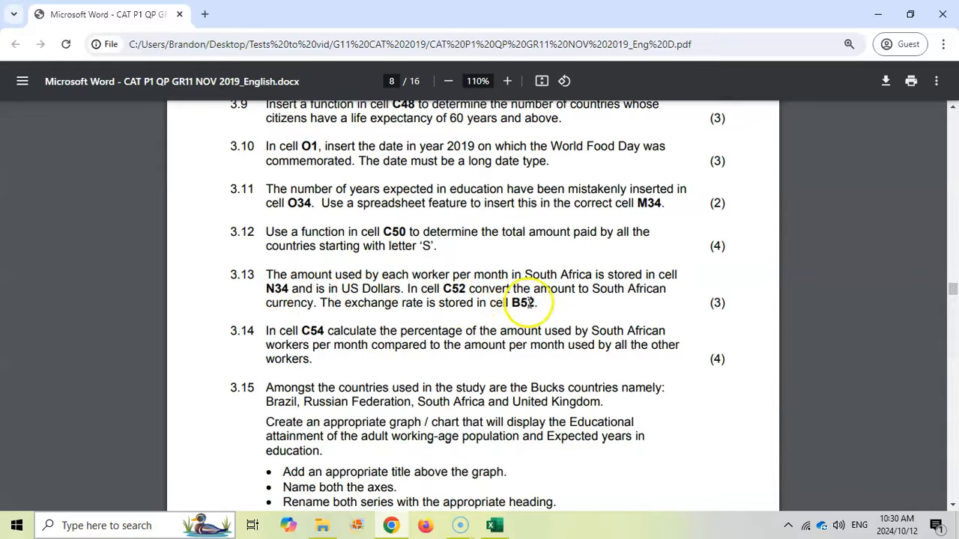
{"action": "left_click", "coordinate": [497, 525]}
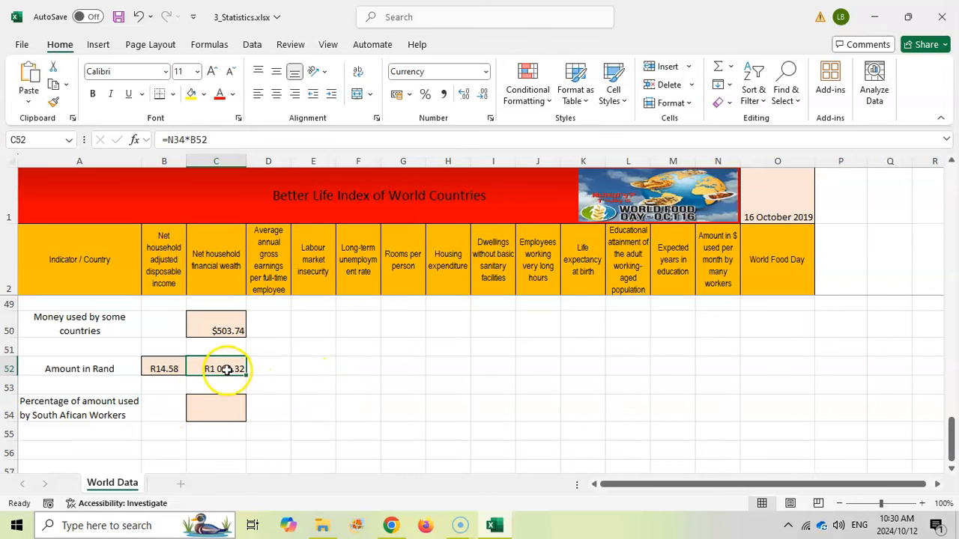
{"action": "right_click", "coordinate": [225, 369]}
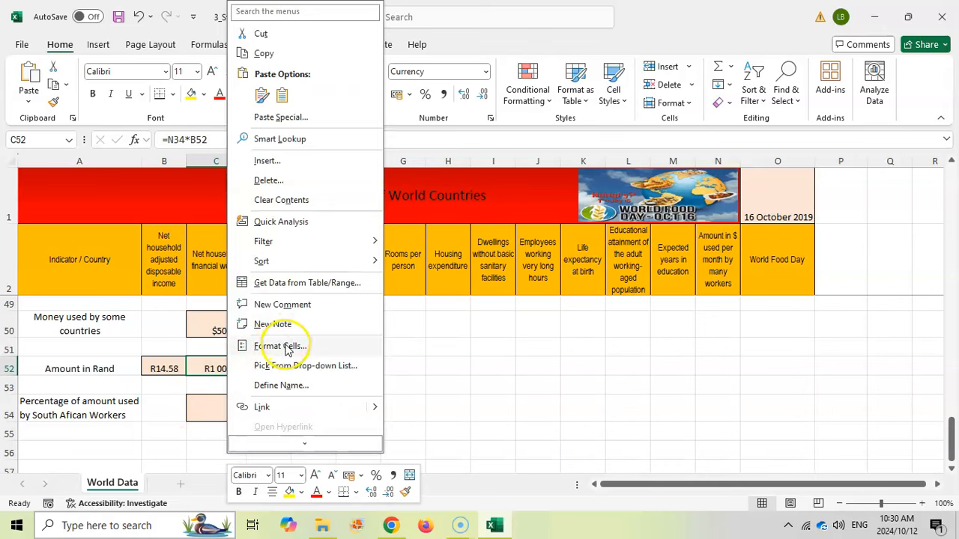
{"action": "left_click", "coordinate": [281, 346]}
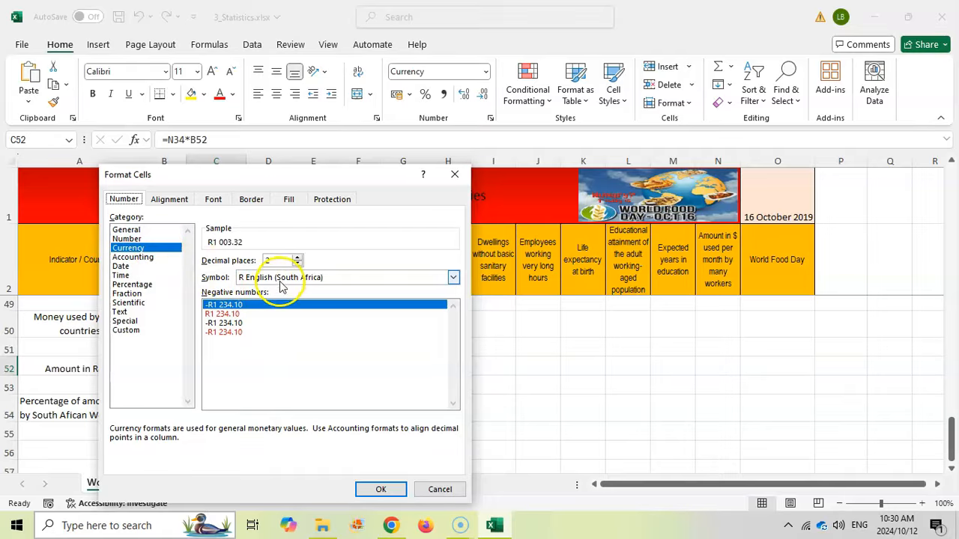
{"action": "left_click", "coordinate": [454, 174]}
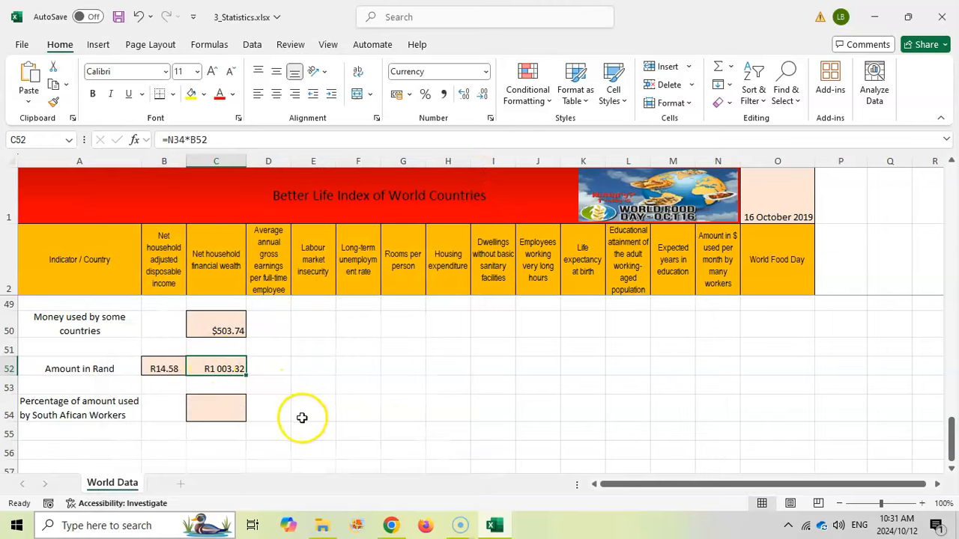
Step: Read question 3.14 in the question paper and select cell C54 beside Percentage of amount used by South African Workers in the Excel worksheet
{"action": "left_click", "coordinate": [391, 520]}
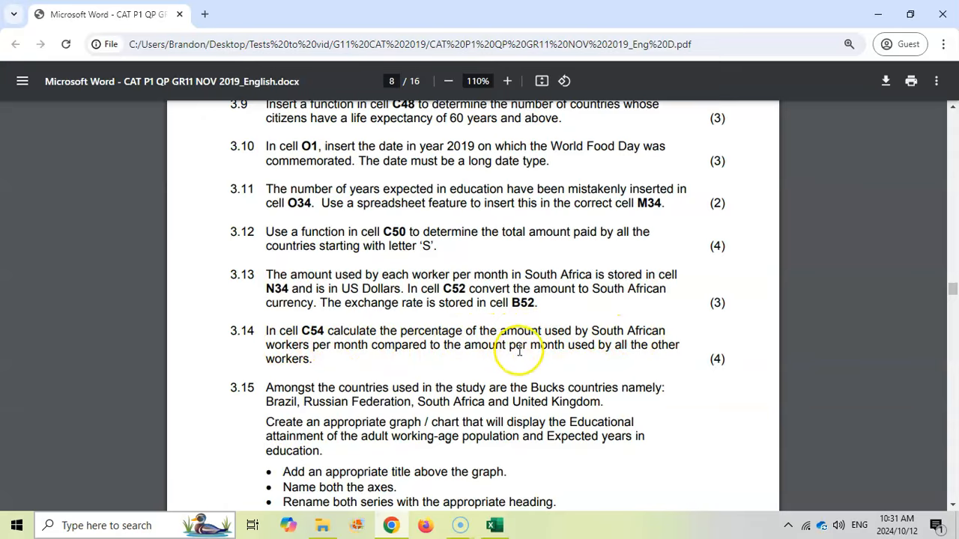
{"action": "left_click", "coordinate": [500, 527]}
{"action": "left_click", "coordinate": [217, 412]}
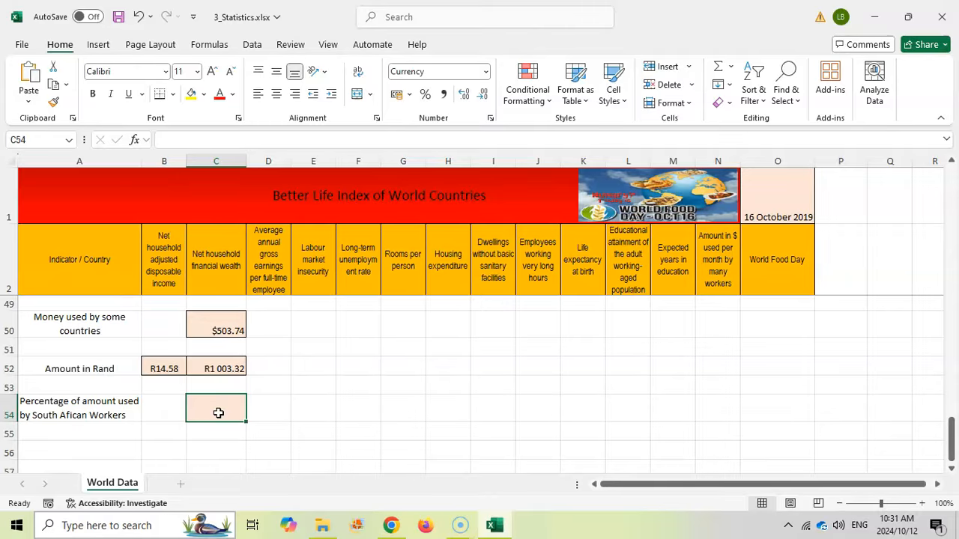
{"action": "left_click", "coordinate": [393, 527]}
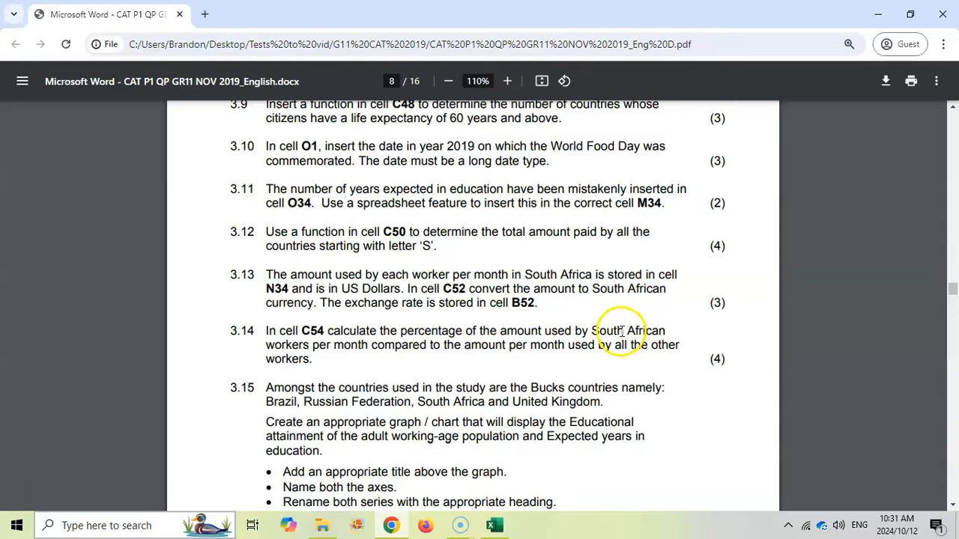
{"action": "left_click", "coordinate": [502, 527]}
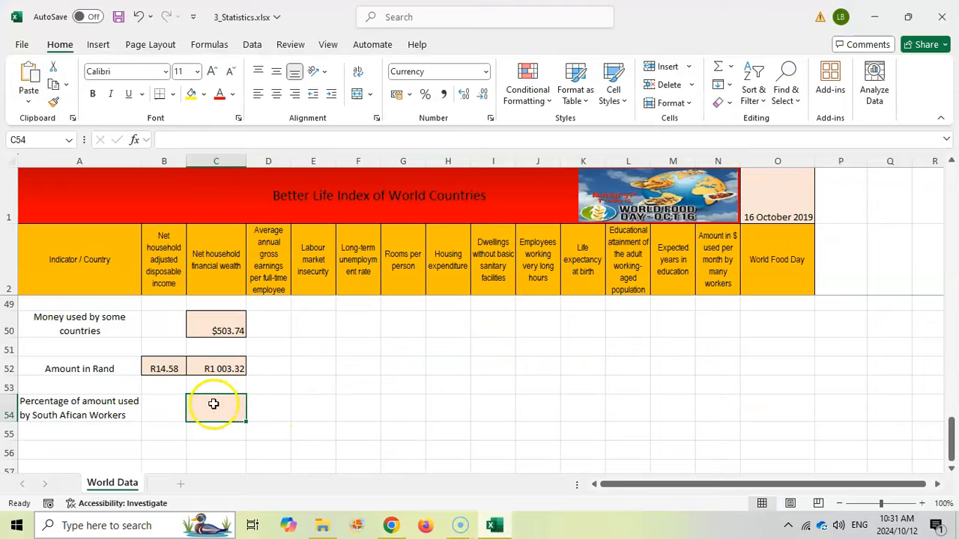
Step: Enter the formula =N34/SUM(N3:N40) in cell C54 beside Percentage of amount used by South African Workers
{"action": "type", "text": "=N34"}
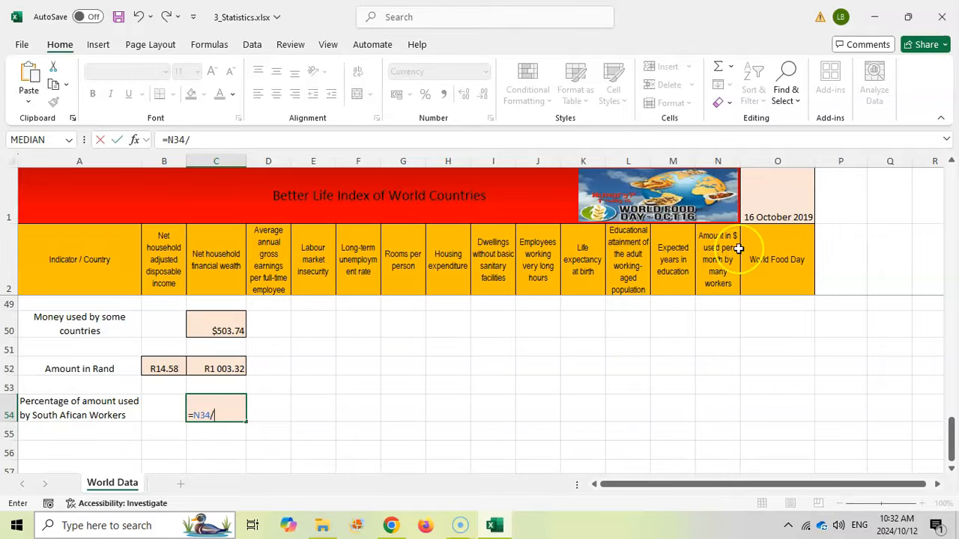
{"action": "type", "text": "/SUM("}
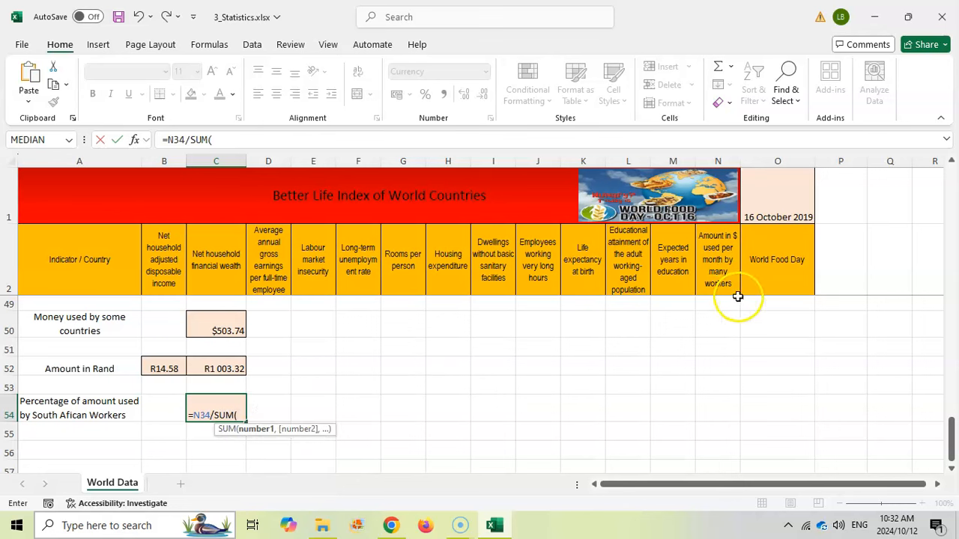
{"action": "scroll", "coordinate": [711, 307], "scroll_direction": "up", "scroll_amount": 5}
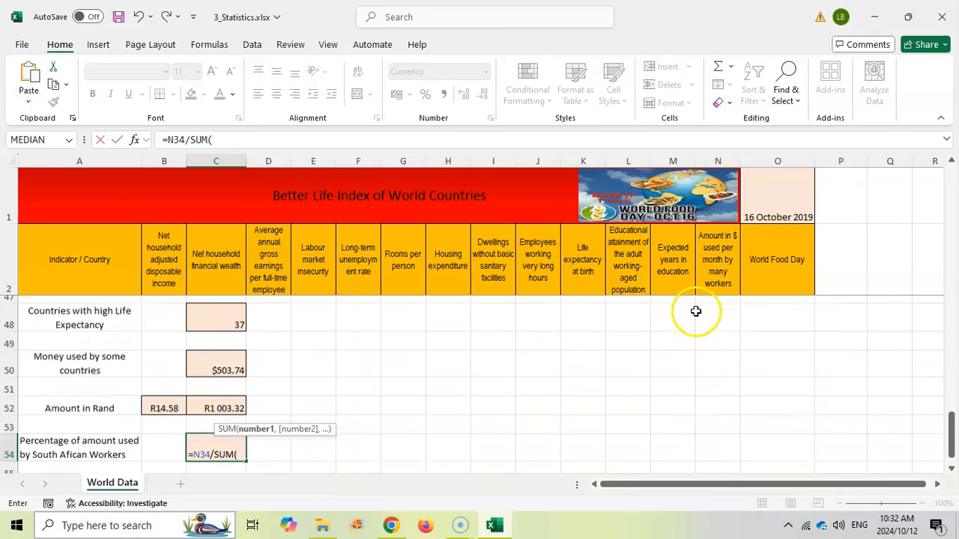
{"action": "left_click_drag", "start_coordinate": [719, 405], "coordinate": [721, 306]}
{"action": "left_click", "coordinate": [280, 142]}
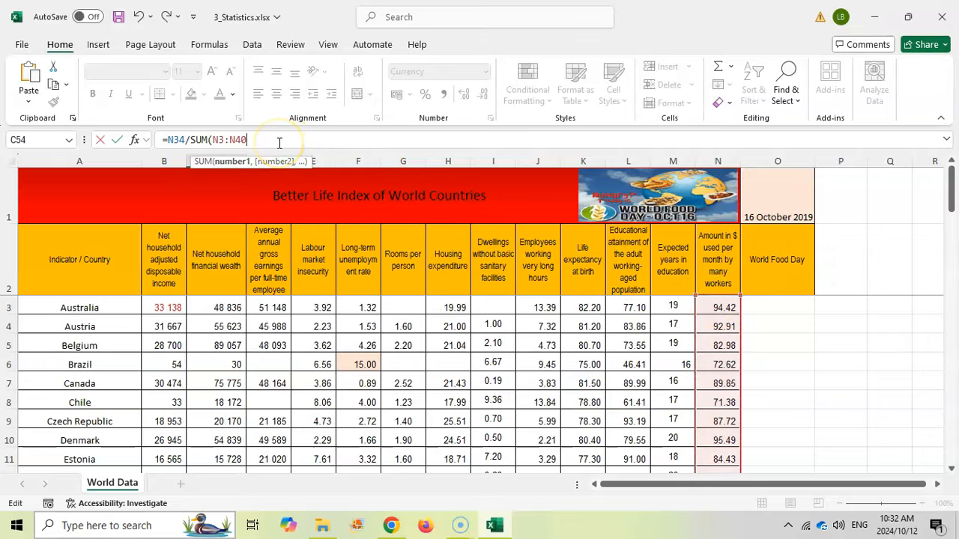
{"action": "type", "text": ")"}
{"action": "left_click", "coordinate": [187, 139]}
{"action": "type", "text": "/"}
{"action": "key", "text": "ctrl+Return"}
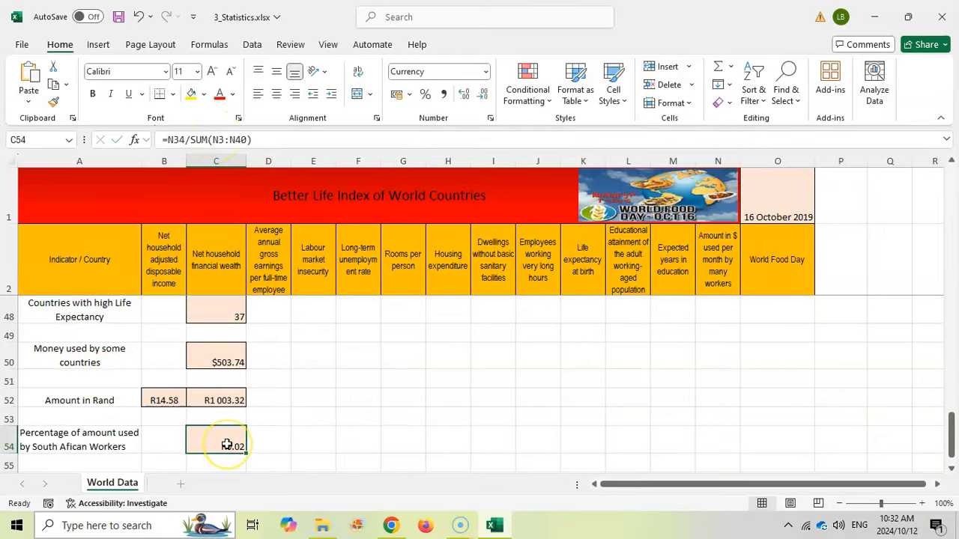
Step: Recheck question 3.14 in the question paper, try the percentage format on cell C54 in the Excel worksheet, and undo it
{"action": "left_click", "coordinate": [391, 525]}
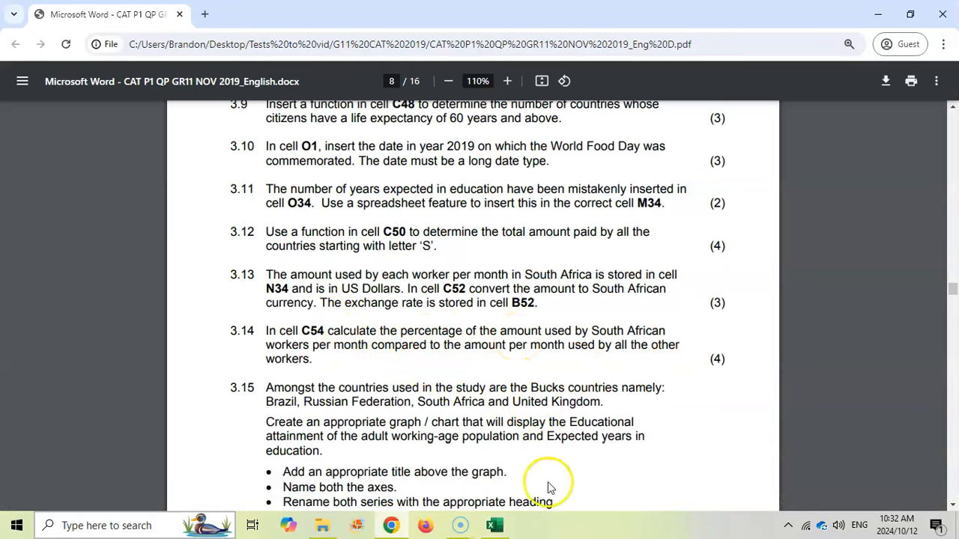
{"action": "left_click", "coordinate": [501, 529]}
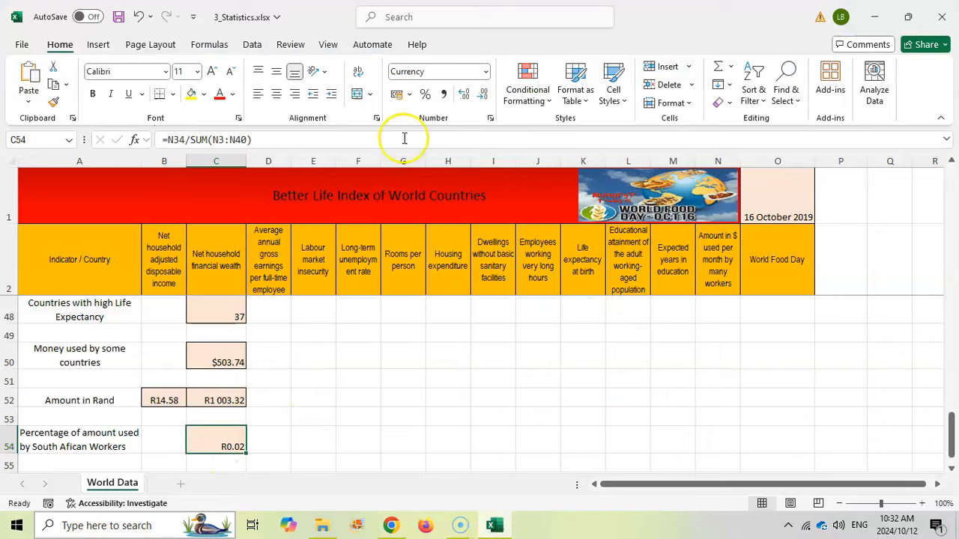
{"action": "left_click", "coordinate": [425, 95]}
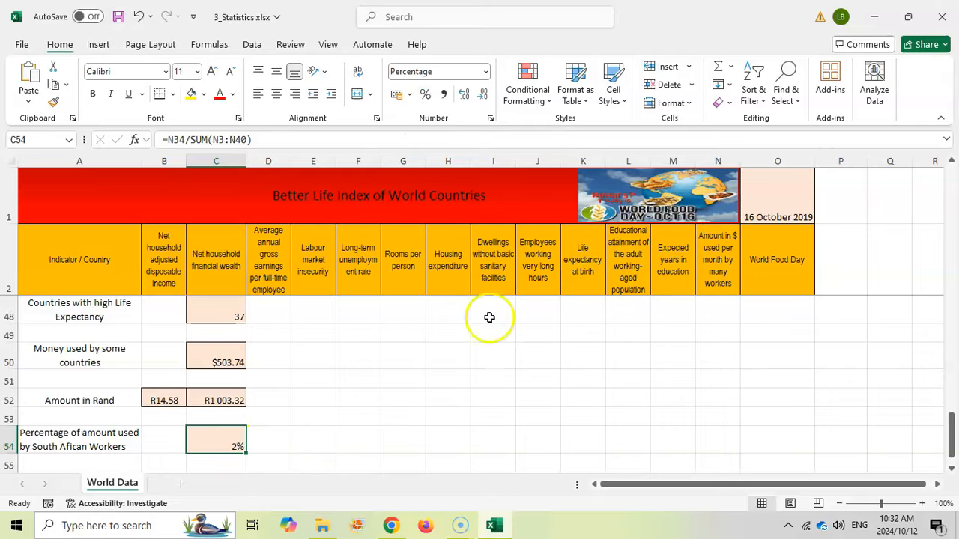
{"action": "left_click", "coordinate": [140, 16]}
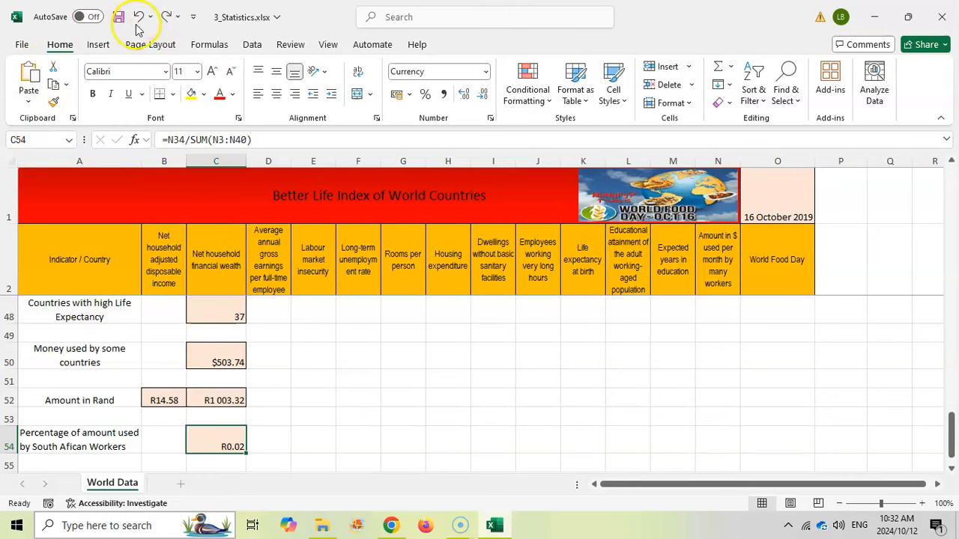
Step: Format cell C54 as Number and extend its formula to =N34/SUM(N3:N40)*100
{"action": "left_click", "coordinate": [486, 72]}
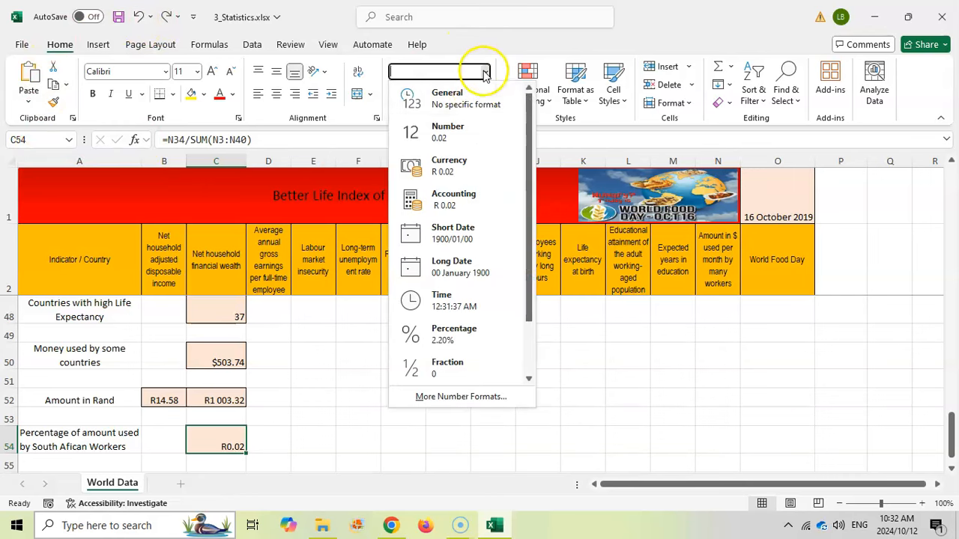
{"action": "left_click", "coordinate": [457, 132]}
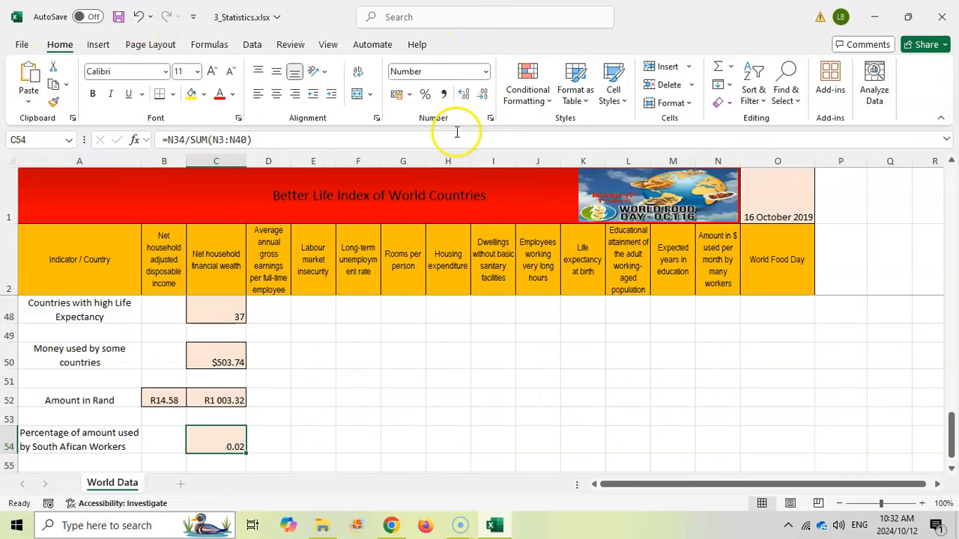
{"action": "left_click", "coordinate": [294, 141]}
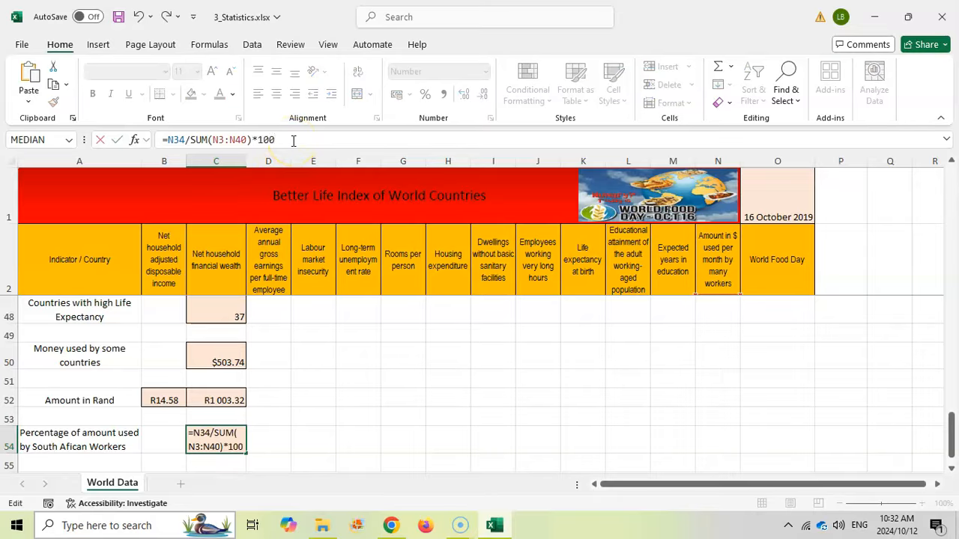
{"action": "key", "text": "Return"}
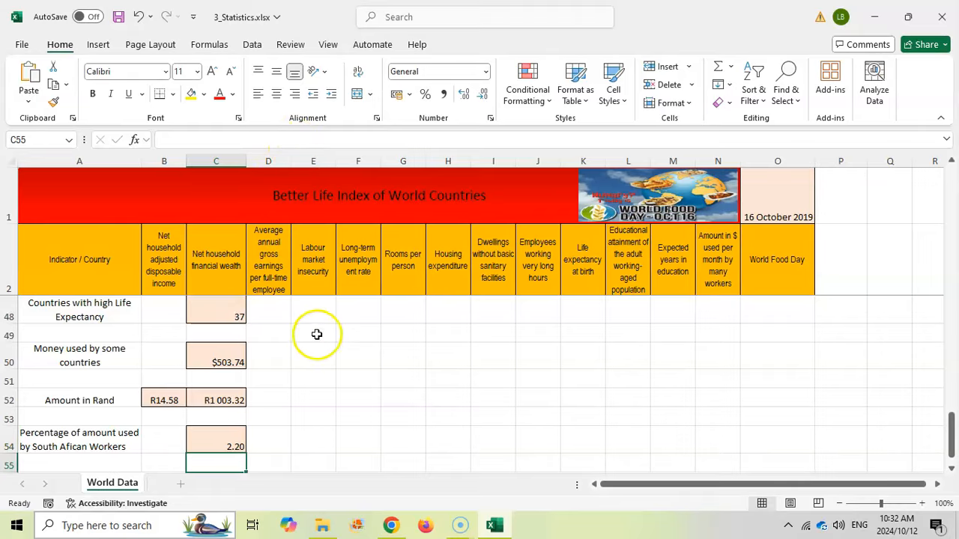
{"action": "left_click", "coordinate": [233, 440]}
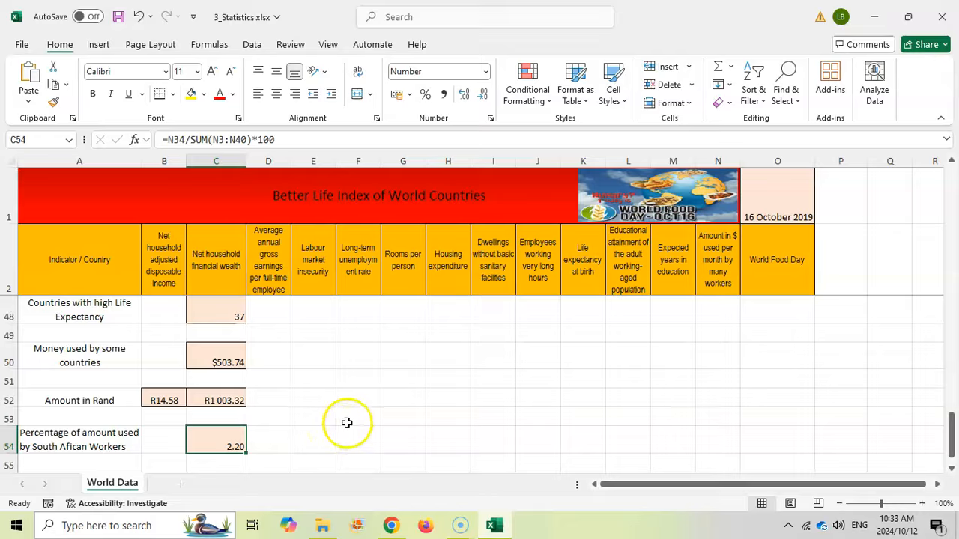
Step: Read question 3.15 in the question paper and locate the Educational attainment and Expected years in education columns in the Excel worksheet
{"action": "key", "text": "alt+Tab"}
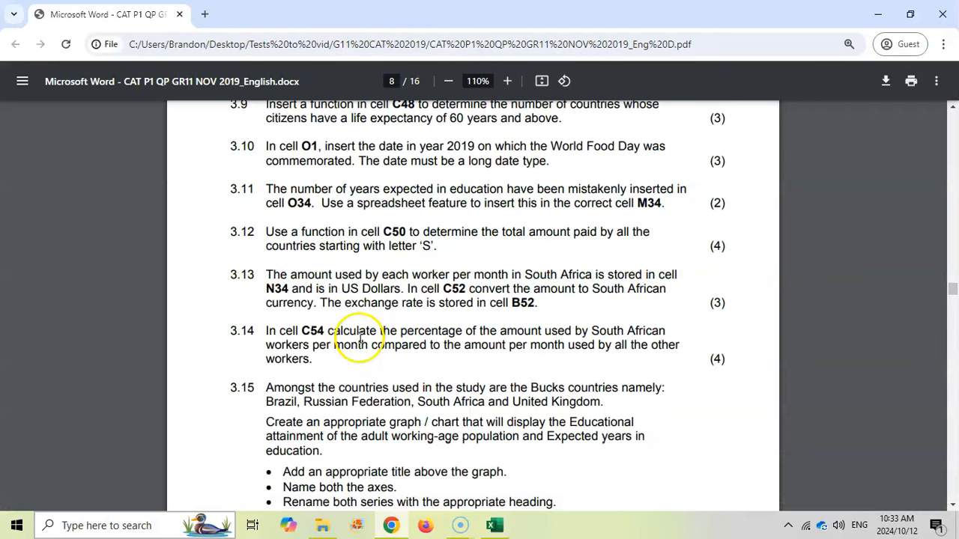
{"action": "scroll", "coordinate": [300, 390], "scroll_direction": "down", "scroll_amount": 2}
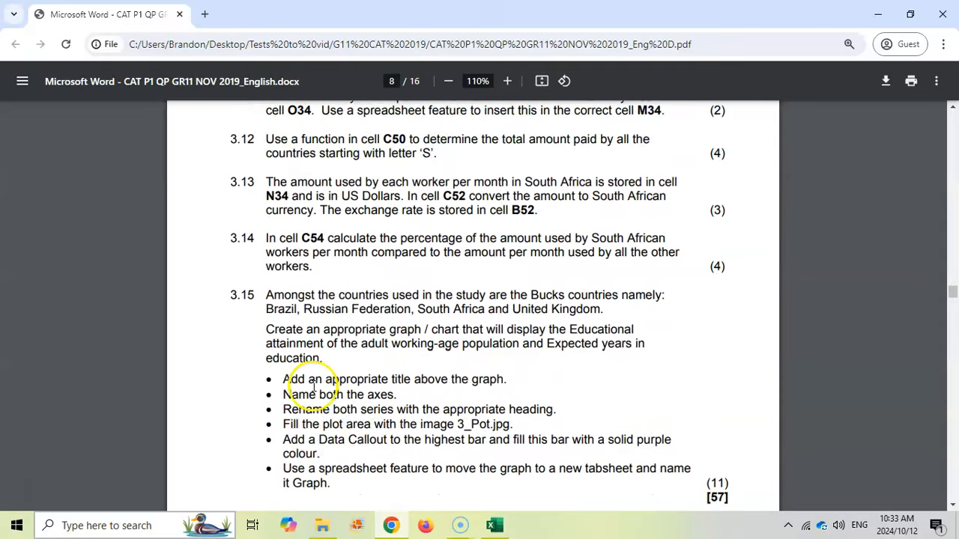
{"action": "scroll", "coordinate": [313, 387], "scroll_direction": "down", "scroll_amount": 1}
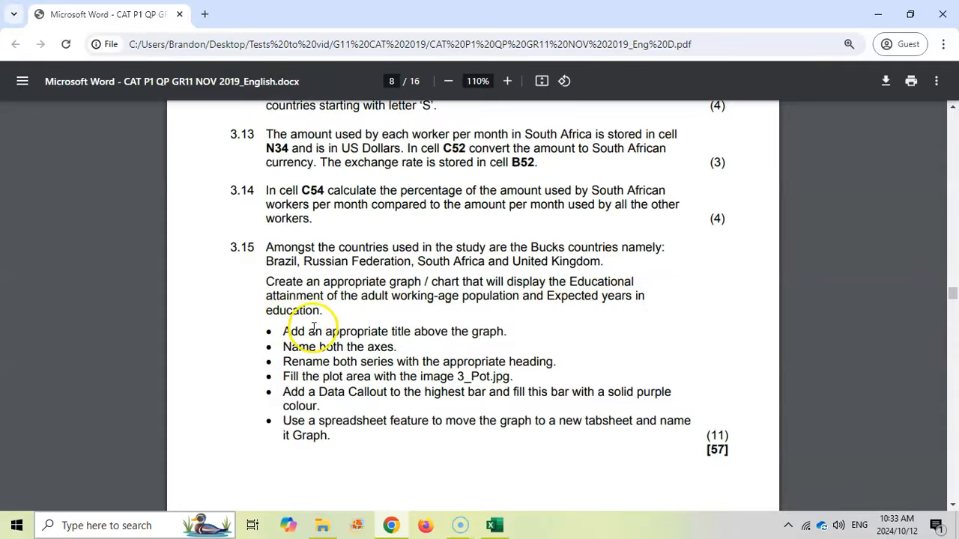
{"action": "left_click", "coordinate": [494, 525]}
{"action": "scroll", "coordinate": [342, 349], "scroll_direction": "up", "scroll_amount": 8}
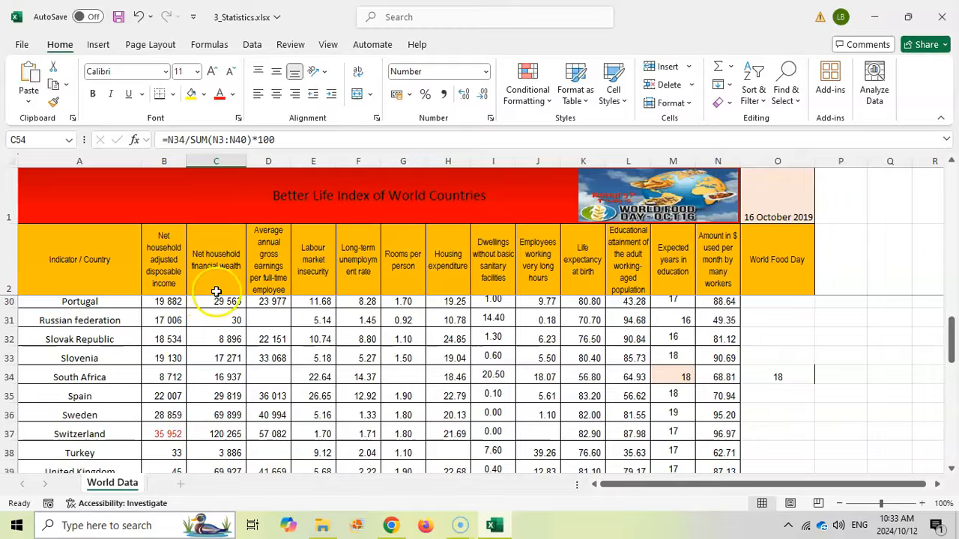
{"action": "left_click", "coordinate": [631, 290]}
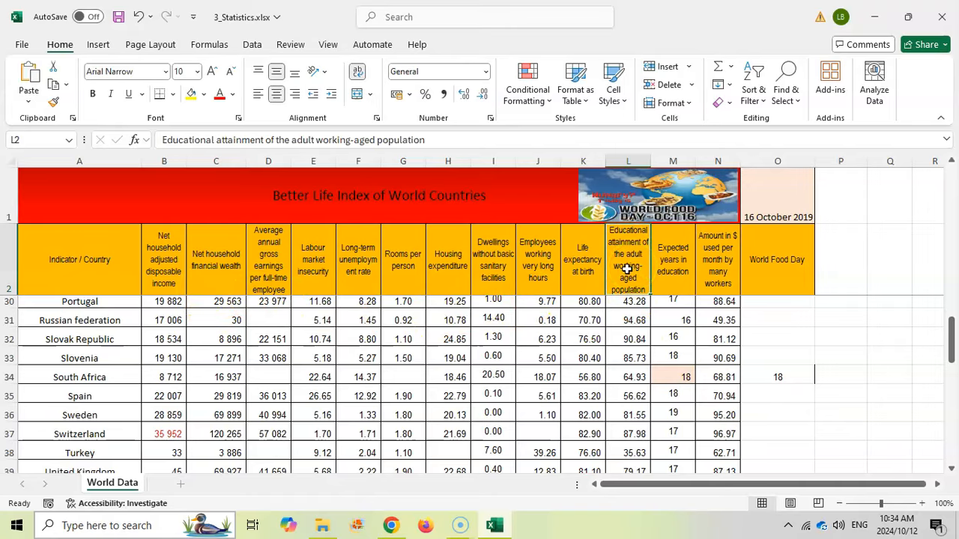
{"action": "left_click", "coordinate": [674, 273]}
Step: Recheck question 3.15's chart requirements and examine the headers in L2 and M2 and Norway's values beneath them in Excel
{"action": "left_click", "coordinate": [460, 524]}
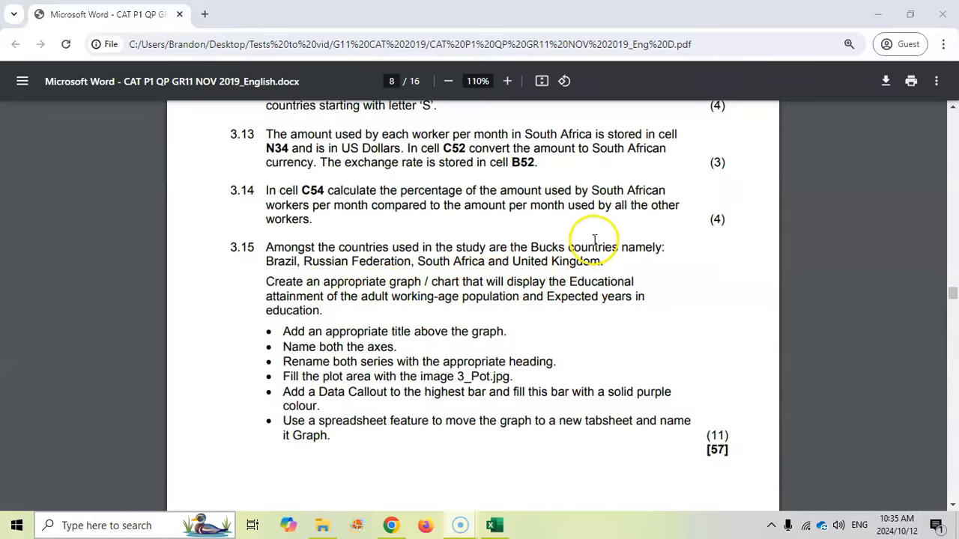
{"action": "key", "text": "alt+Tab"}
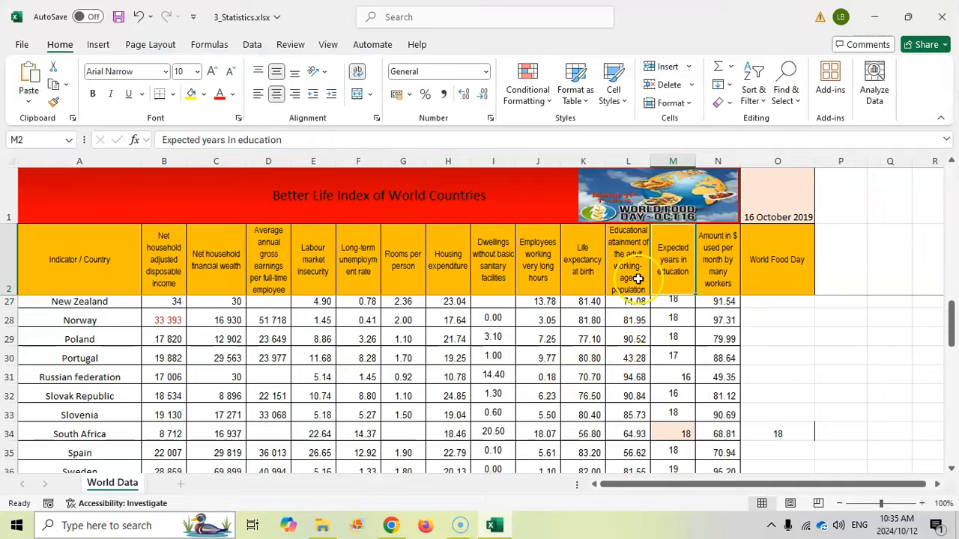
{"action": "left_click", "coordinate": [629, 234]}
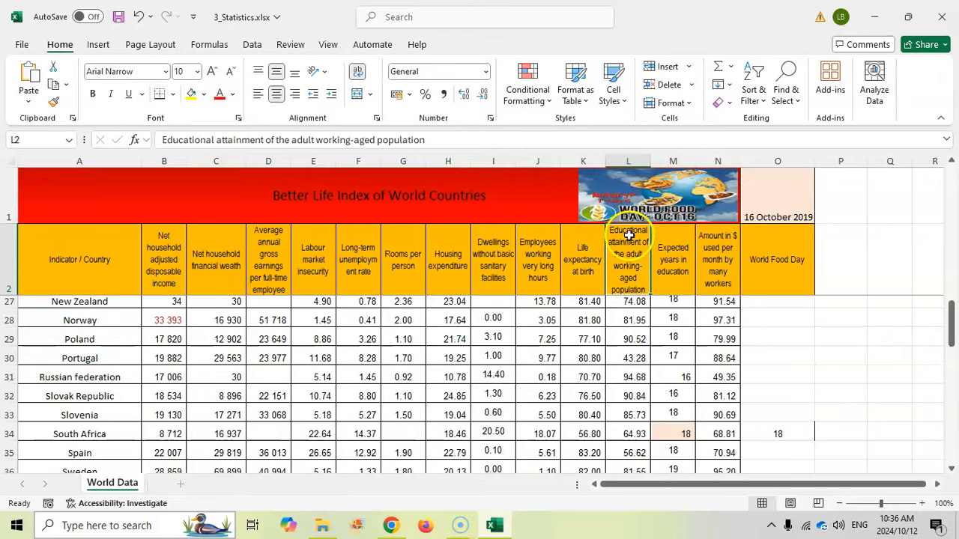
{"action": "left_click", "coordinate": [672, 252]}
{"action": "left_click", "coordinate": [651, 323]}
{"action": "left_click", "coordinate": [644, 325]}
{"action": "left_click", "coordinate": [669, 319]}
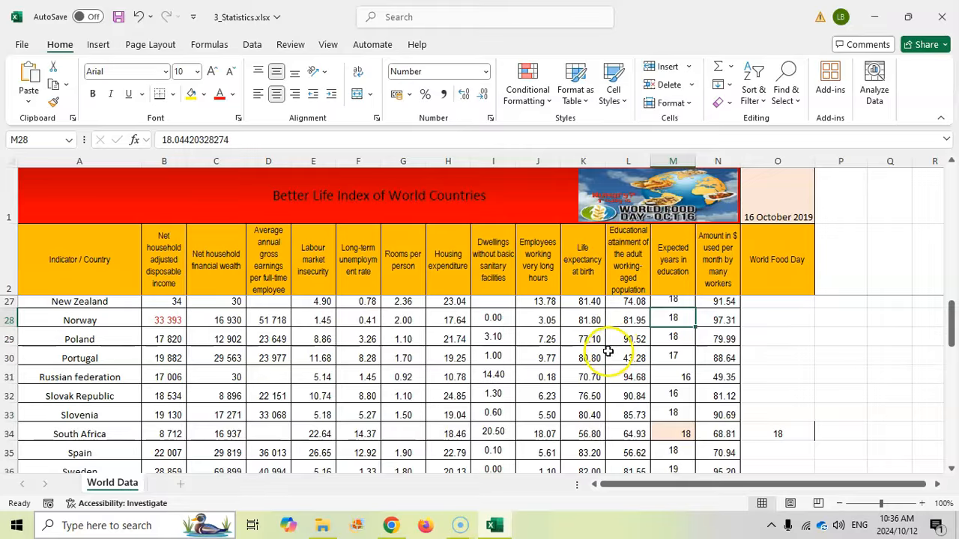
{"action": "left_click", "coordinate": [90, 377]}
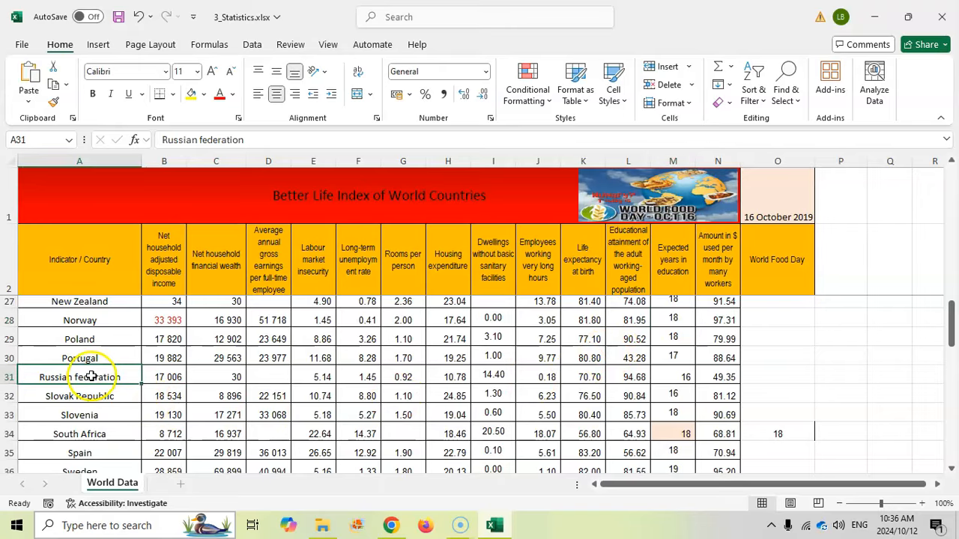
{"action": "left_click_drag", "start_coordinate": [633, 377], "coordinate": [680, 376]}
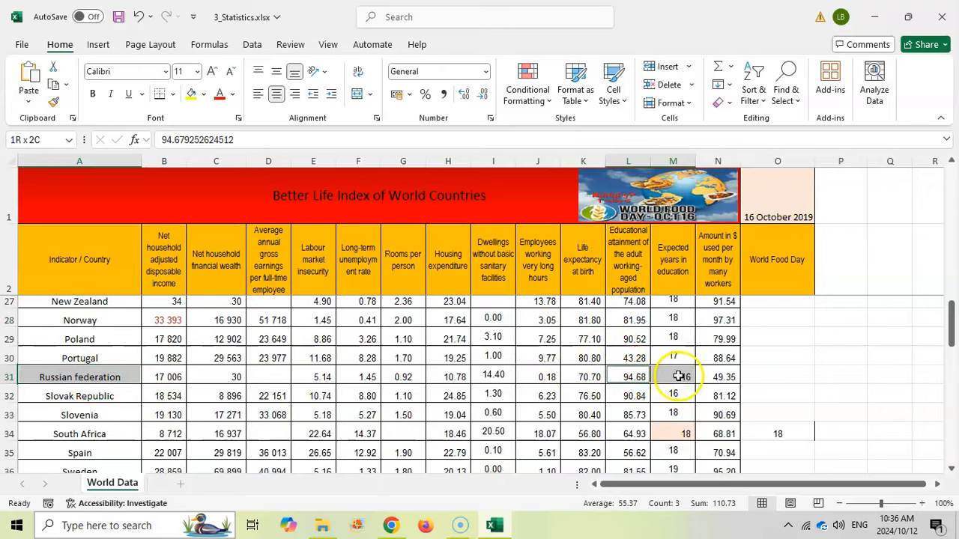
{"action": "left_click", "coordinate": [114, 433], "text": "ctrl"}
{"action": "left_click_drag", "start_coordinate": [634, 437], "coordinate": [681, 436]}
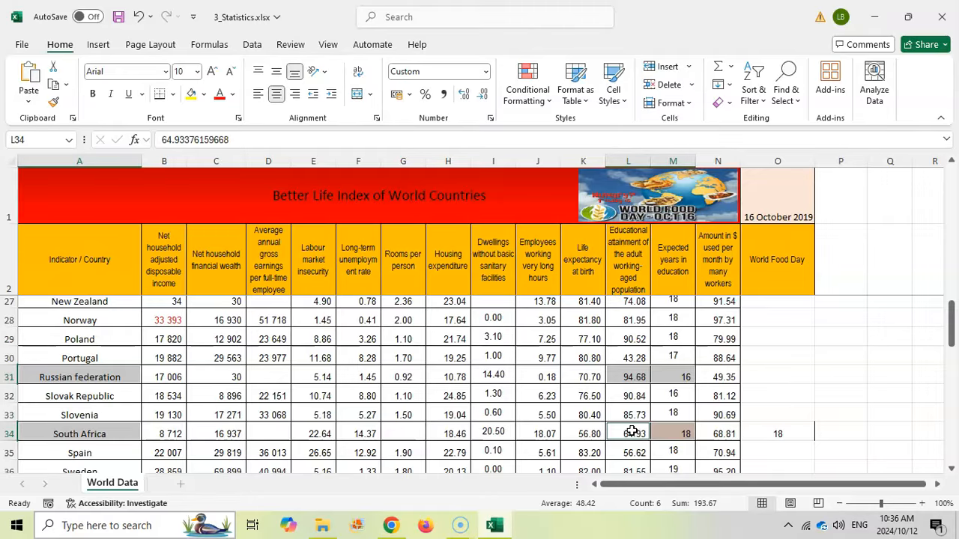
{"action": "left_click", "coordinate": [670, 364]}
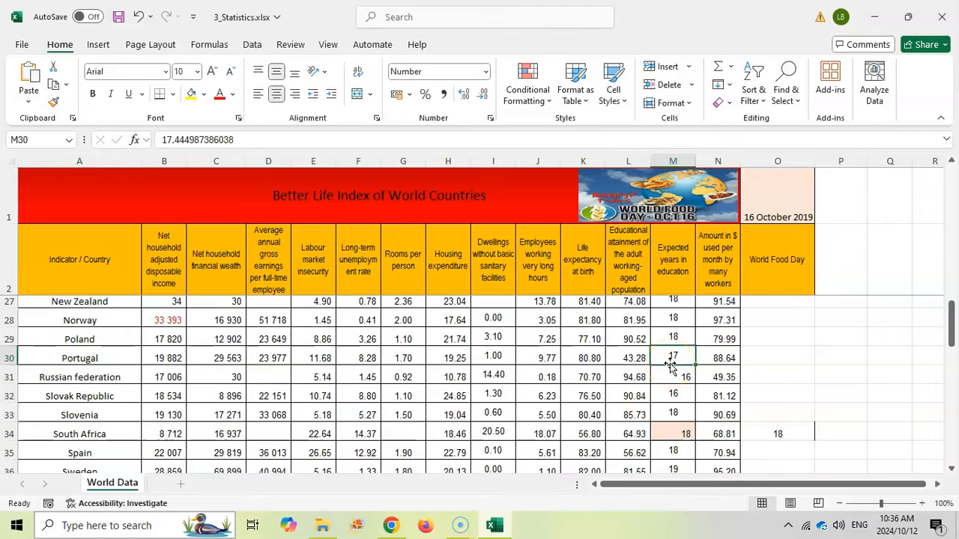
Step: Recheck question 3.15 in the question paper and select L3:M40 together with the country names in A3:A40 in the Excel worksheet
{"action": "left_click", "coordinate": [391, 525]}
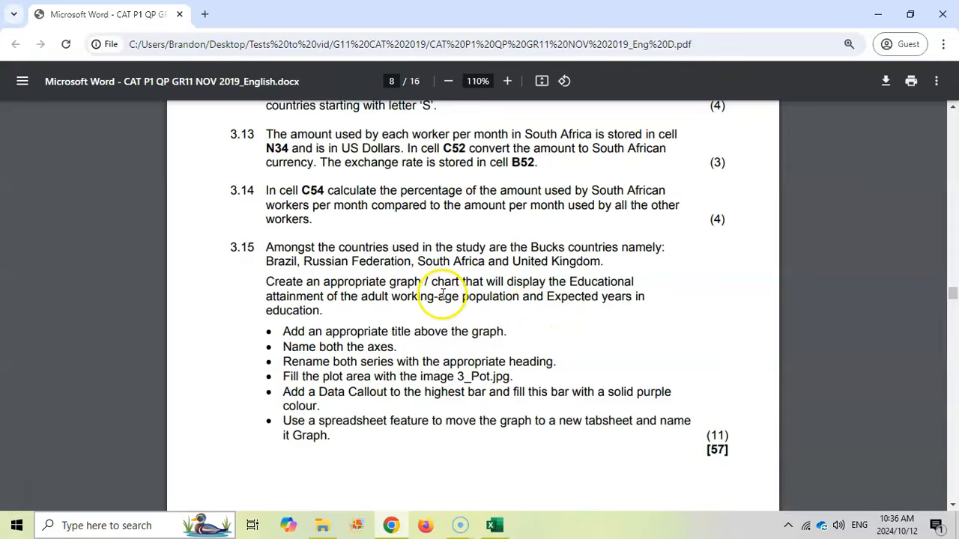
{"action": "left_click", "coordinate": [494, 525]}
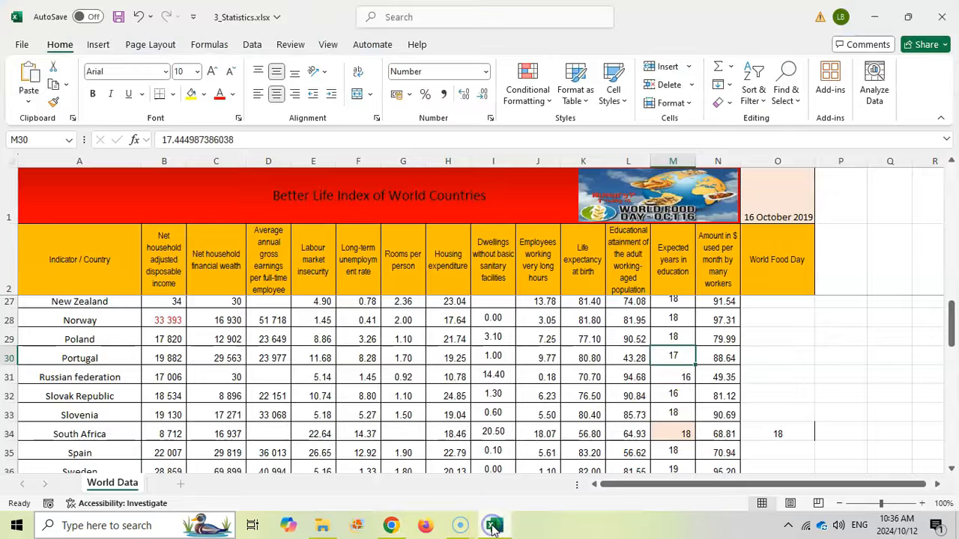
{"action": "scroll", "coordinate": [661, 372], "scroll_direction": "up", "scroll_amount": 4}
{"action": "left_click_drag", "start_coordinate": [636, 308], "coordinate": [669, 436]}
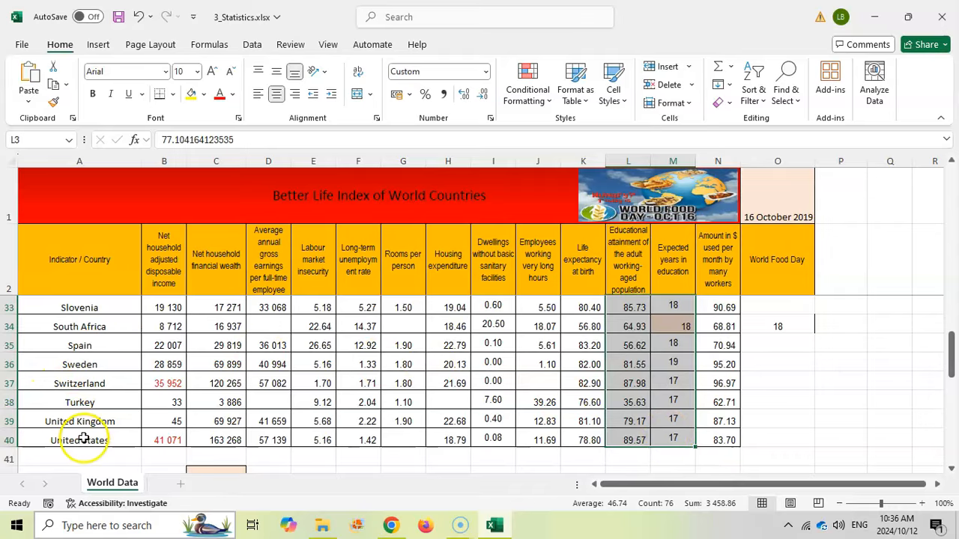
{"action": "left_click_drag", "start_coordinate": [89, 436], "coordinate": [94, 303]}
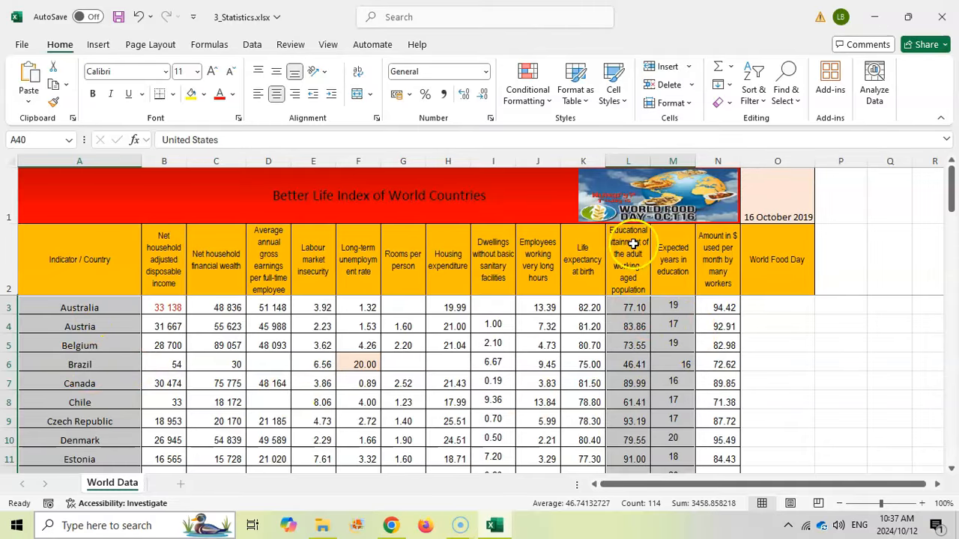
Step: Check the chart requirements in question 3.15, insert a clustered column chart from the selected Excel data, and move it up over the header rows
{"action": "left_click", "coordinate": [394, 525]}
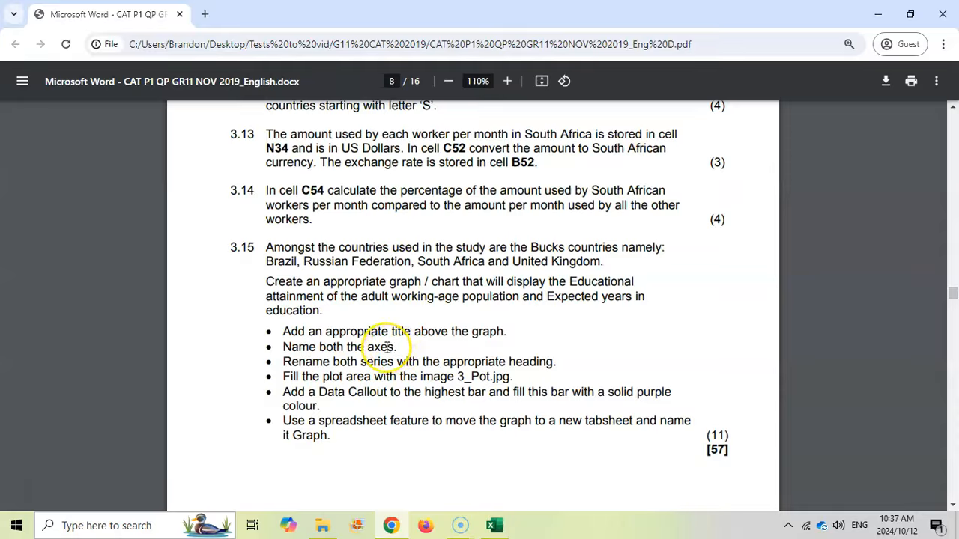
{"action": "left_click", "coordinate": [494, 526]}
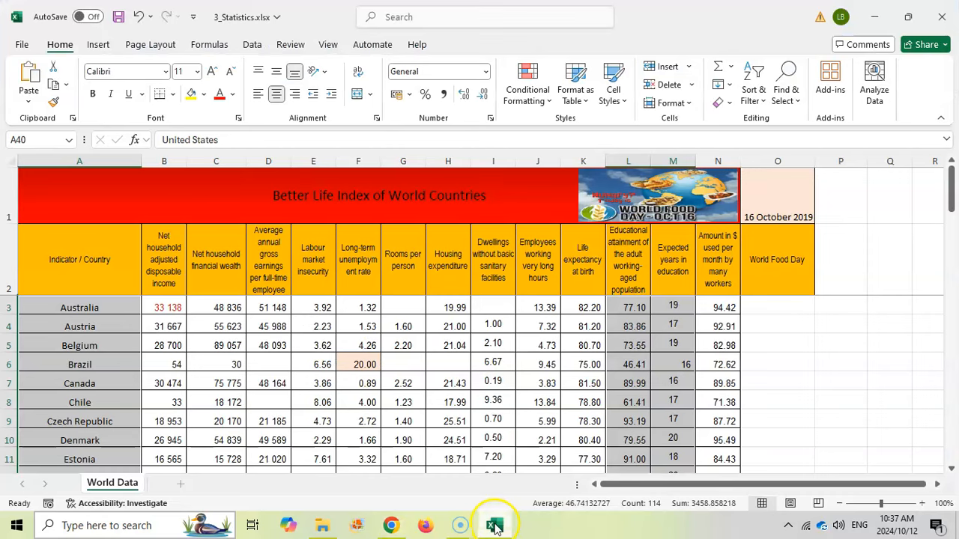
{"action": "left_click", "coordinate": [95, 44]}
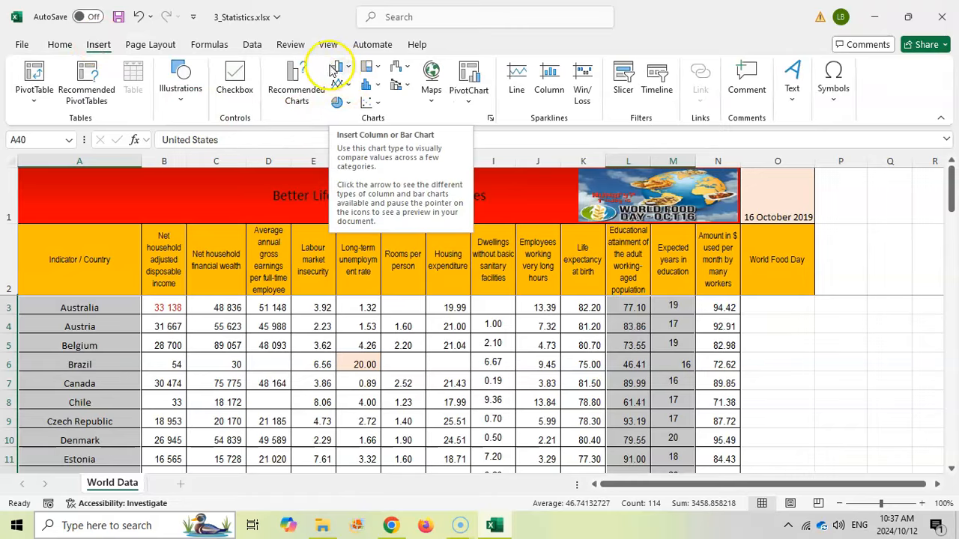
{"action": "left_click", "coordinate": [339, 69]}
{"action": "left_click_drag", "start_coordinate": [535, 306], "coordinate": [475, 208]}
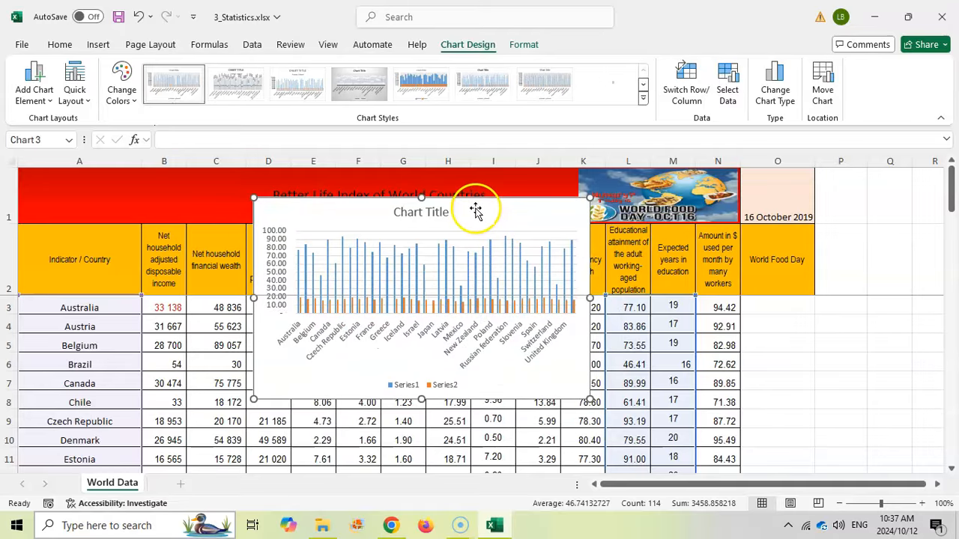
Step: Enlarge the chart so every country label fits, and reread question 3.15's chart requirements in the question paper before returning to Excel
{"action": "left_click_drag", "start_coordinate": [590, 399], "coordinate": [730, 454]}
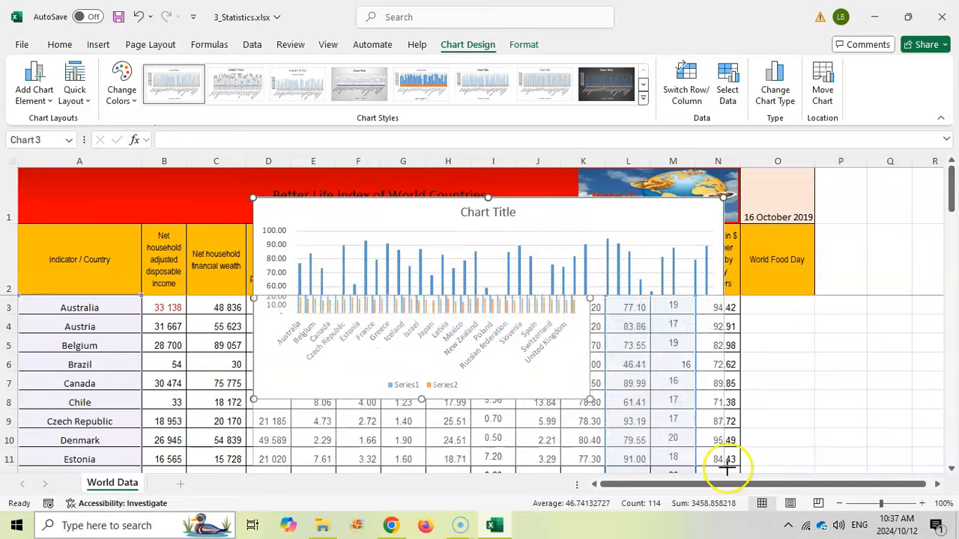
{"action": "left_click", "coordinate": [390, 525]}
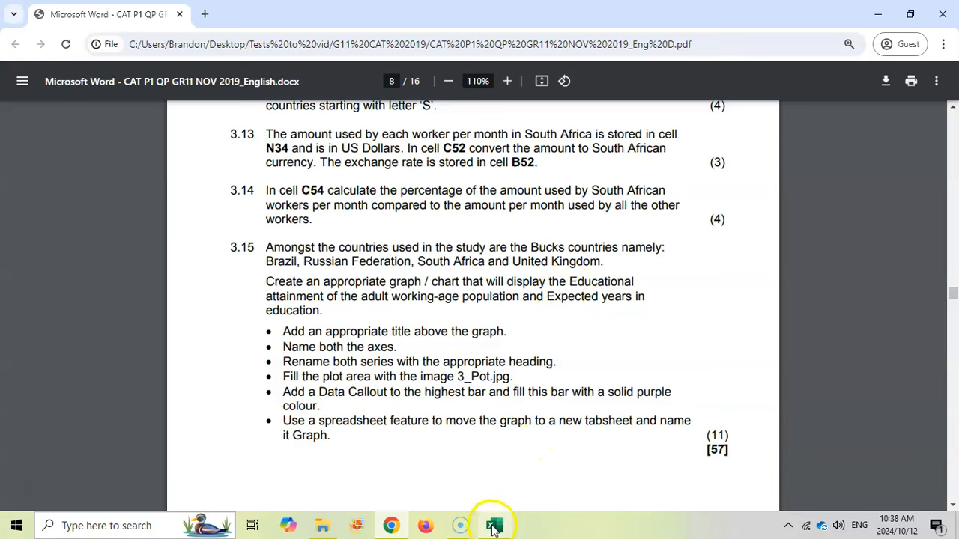
{"action": "left_click_drag", "start_coordinate": [569, 282], "coordinate": [313, 313]}
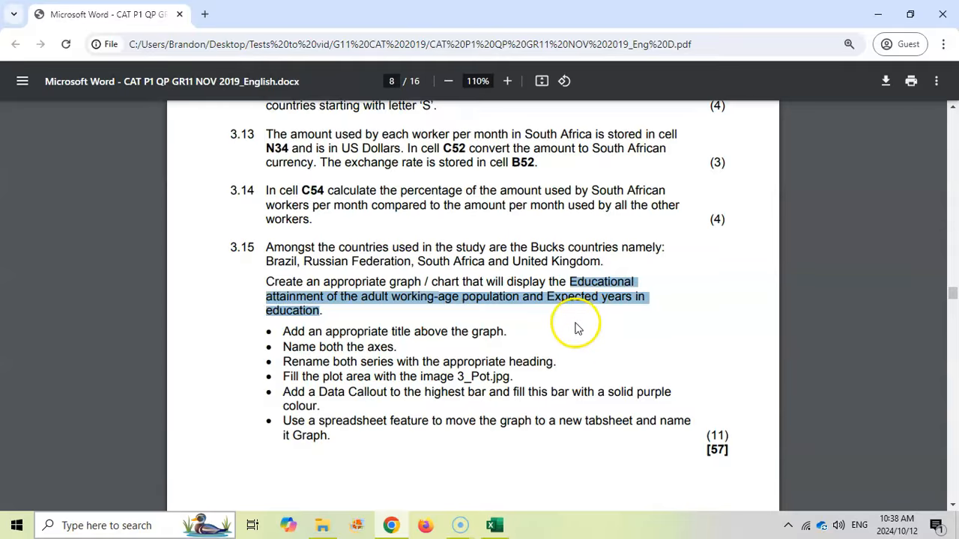
{"action": "left_click", "coordinate": [492, 529]}
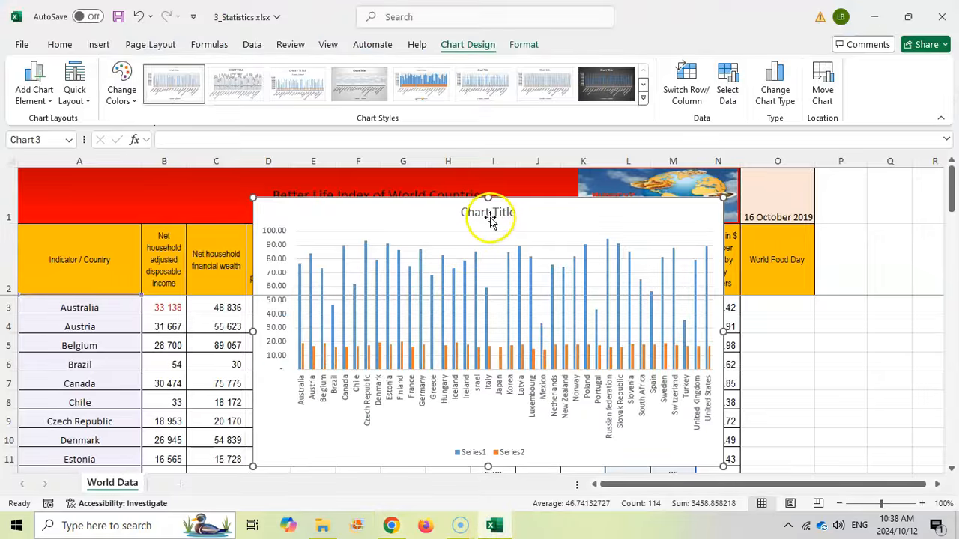
Step: Replace the placeholder chart title with "Details about Education"
{"action": "left_click", "coordinate": [489, 212]}
{"action": "left_click", "coordinate": [462, 212]}
{"action": "left_click_drag", "start_coordinate": [462, 212], "coordinate": [509, 215]}
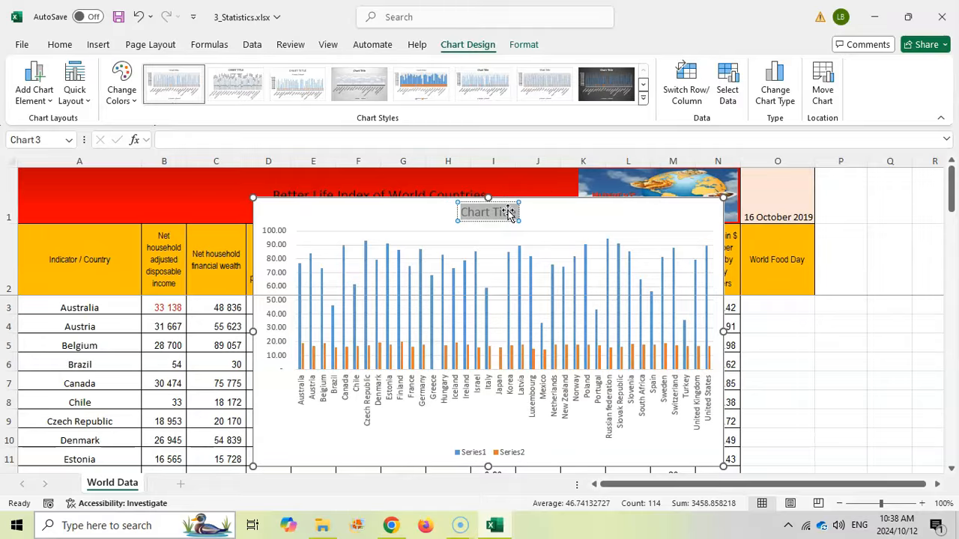
{"action": "type", "text": "Details abo"}
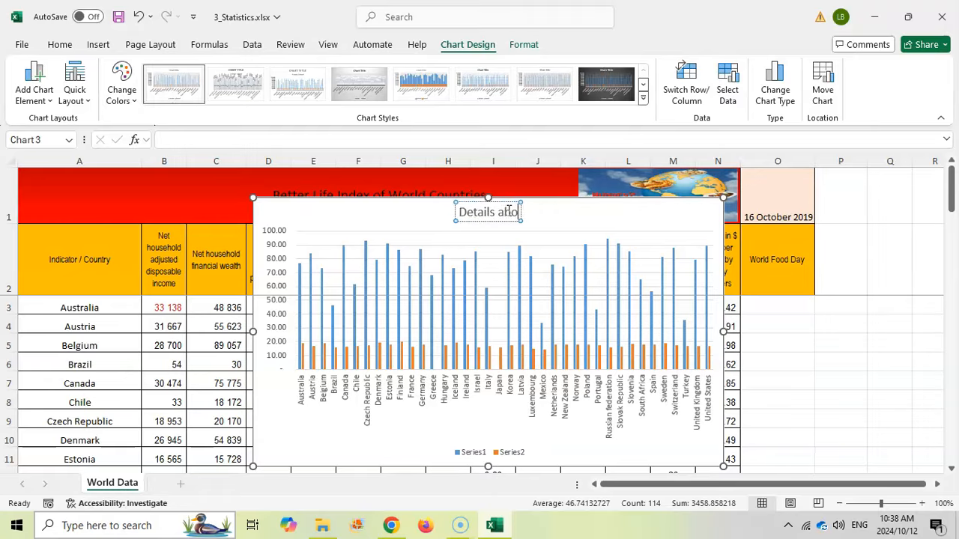
{"action": "type", "text": "ut Fducation"}
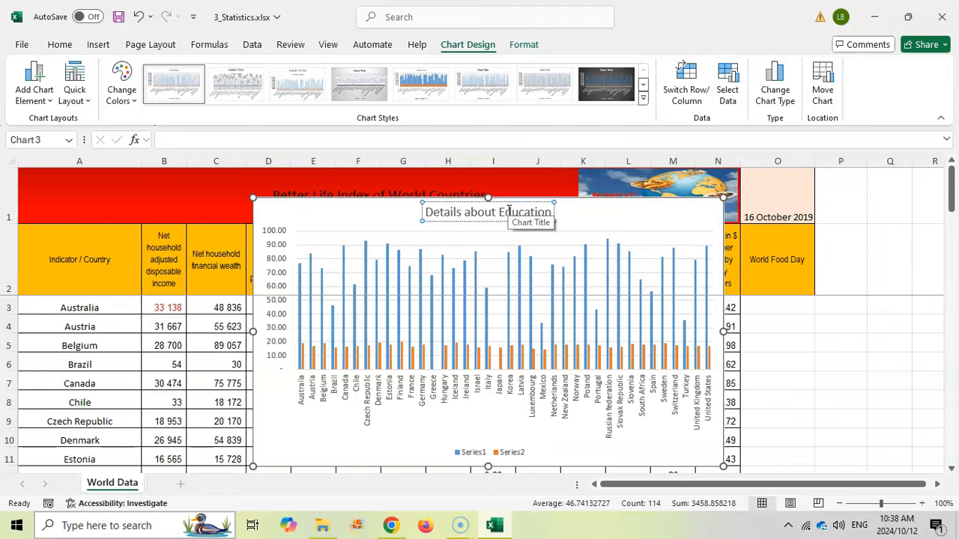
Step: Check the axis-naming requirement in the question paper, and add a primary horizontal axis title reading "Countries" to the Excel chart
{"action": "left_click", "coordinate": [389, 524]}
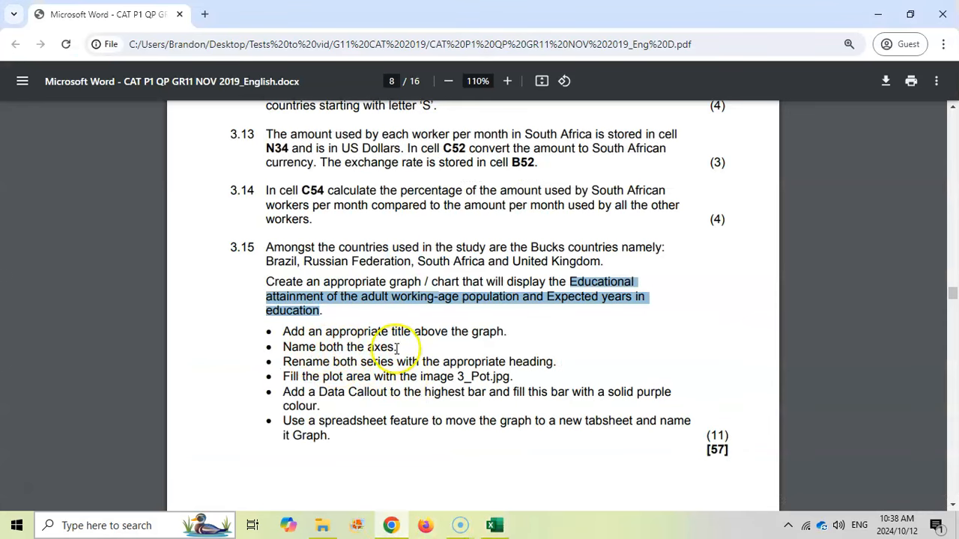
{"action": "left_click", "coordinate": [494, 525]}
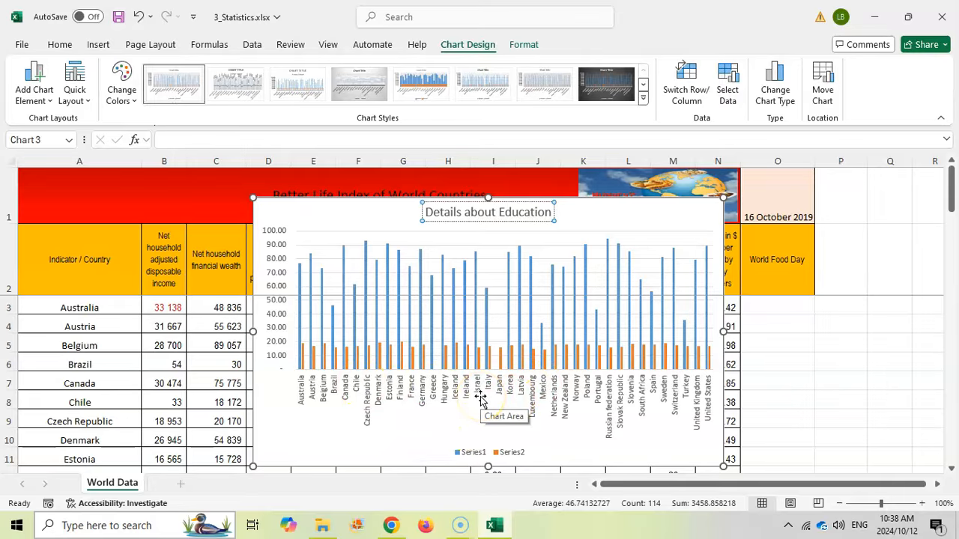
{"action": "left_click", "coordinate": [711, 217]}
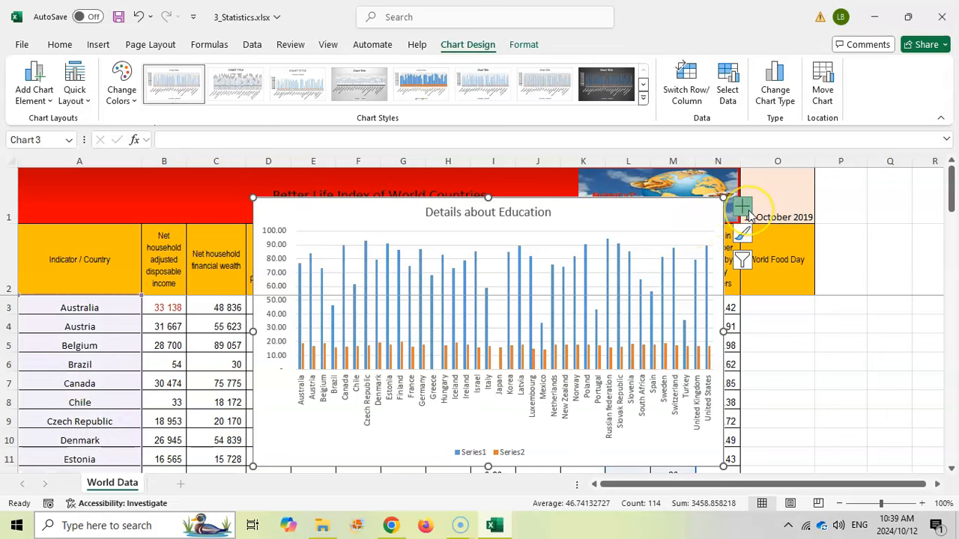
{"action": "left_click", "coordinate": [744, 207]}
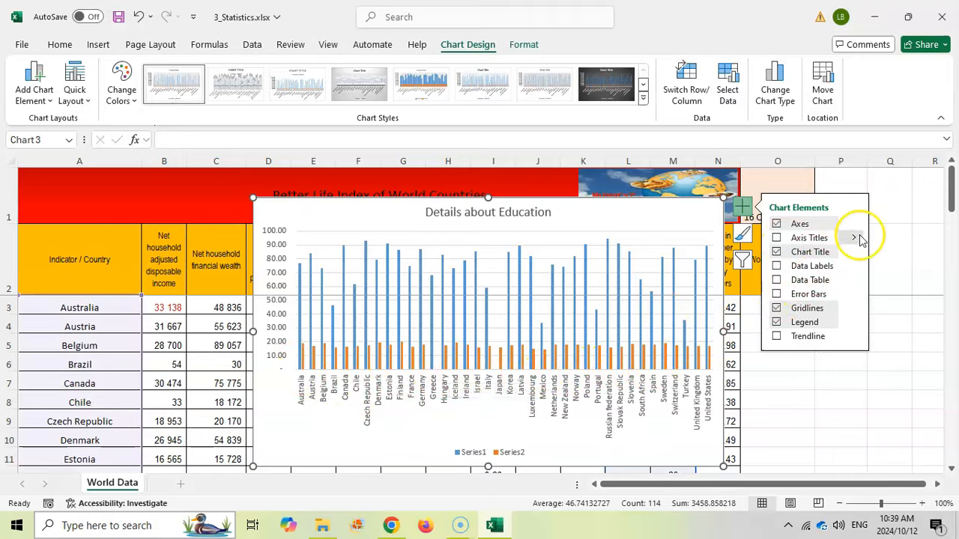
{"action": "mouse_move", "coordinate": [858, 238]}
{"action": "left_click", "coordinate": [666, 240]}
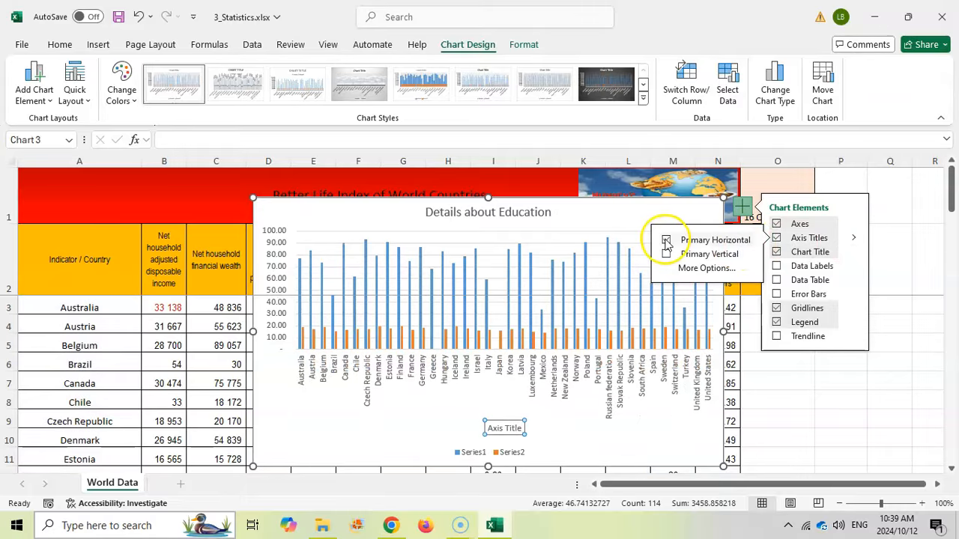
{"action": "double_click", "coordinate": [508, 428]}
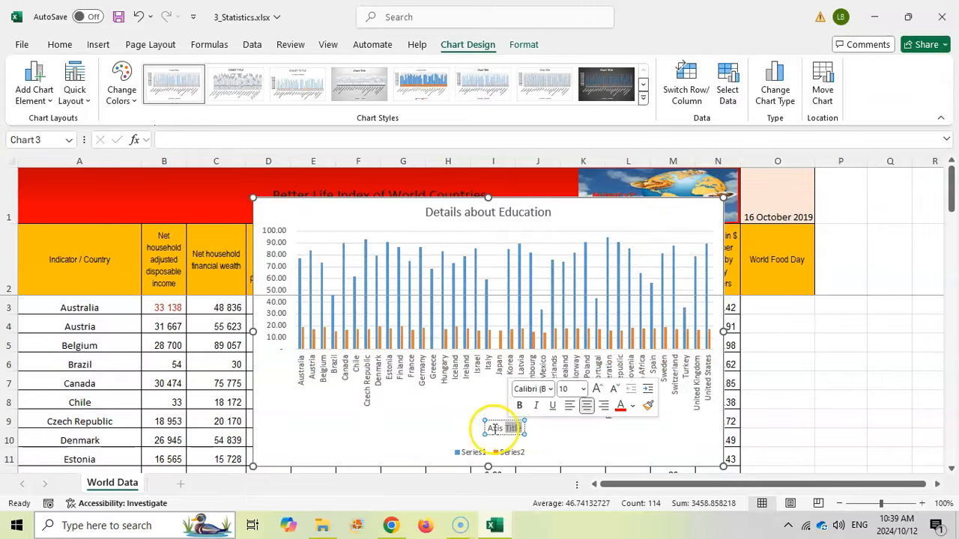
{"action": "left_click_drag", "start_coordinate": [488, 428], "coordinate": [535, 428]}
{"action": "type", "text": "Countries"}
Step: Move the chart aside to see the education headers, shift it back, and add a primary vertical axis title reading "Years"
{"action": "left_click_drag", "start_coordinate": [585, 201], "coordinate": [364, 201]}
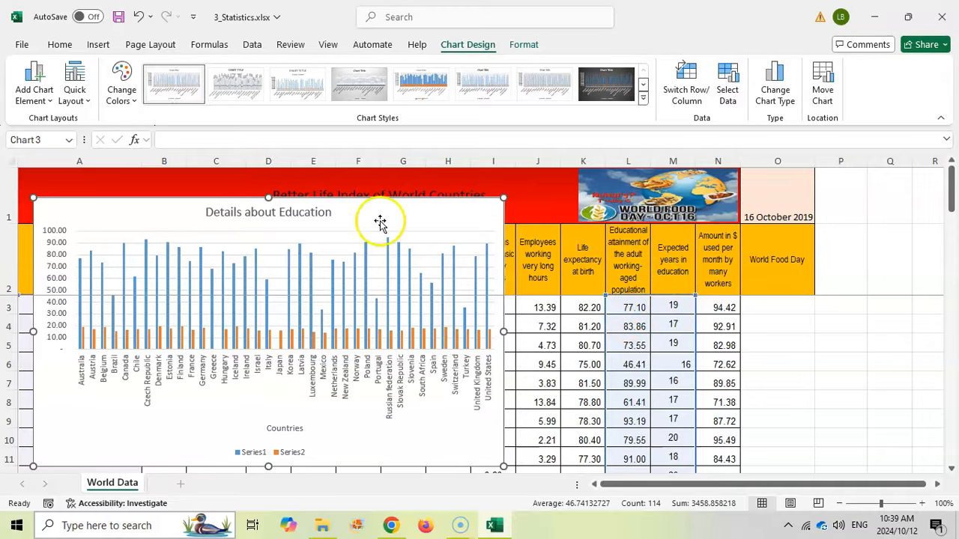
{"action": "left_click_drag", "start_coordinate": [380, 201], "coordinate": [643, 206]}
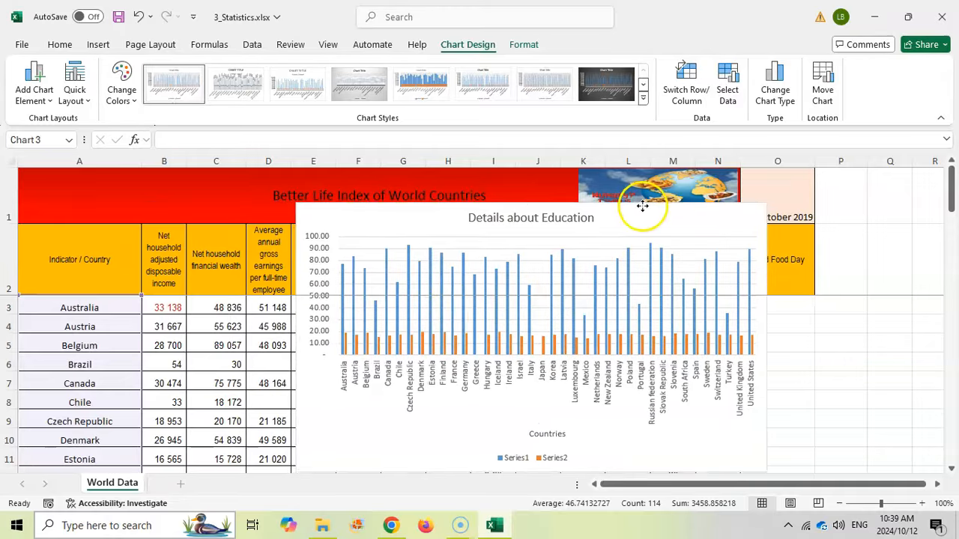
{"action": "left_click", "coordinate": [785, 213]}
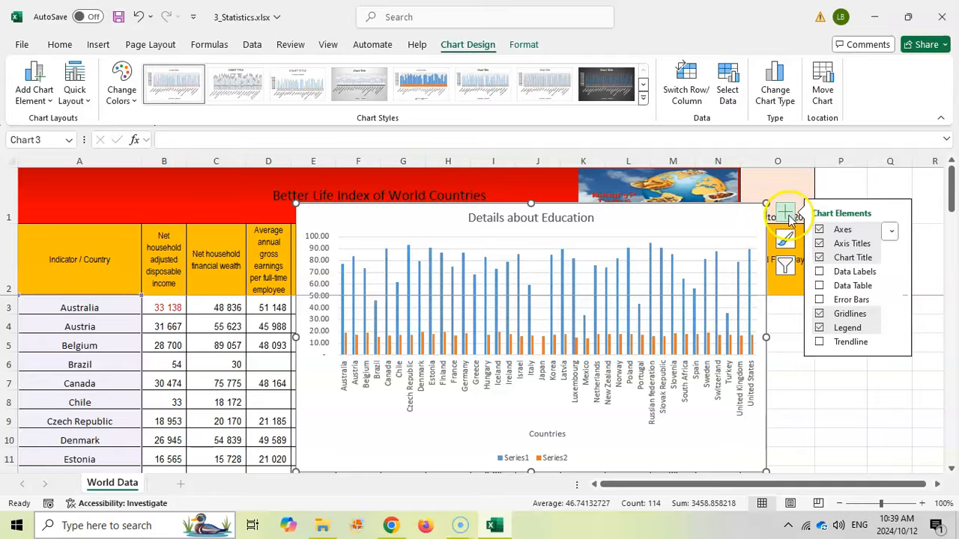
{"action": "left_click", "coordinate": [897, 244]}
{"action": "left_click", "coordinate": [750, 260]}
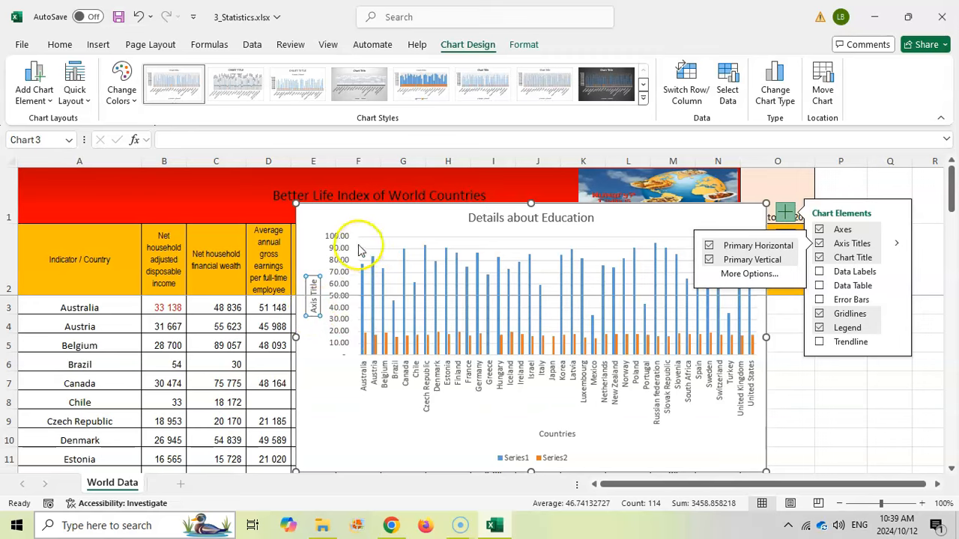
{"action": "left_click", "coordinate": [313, 304]}
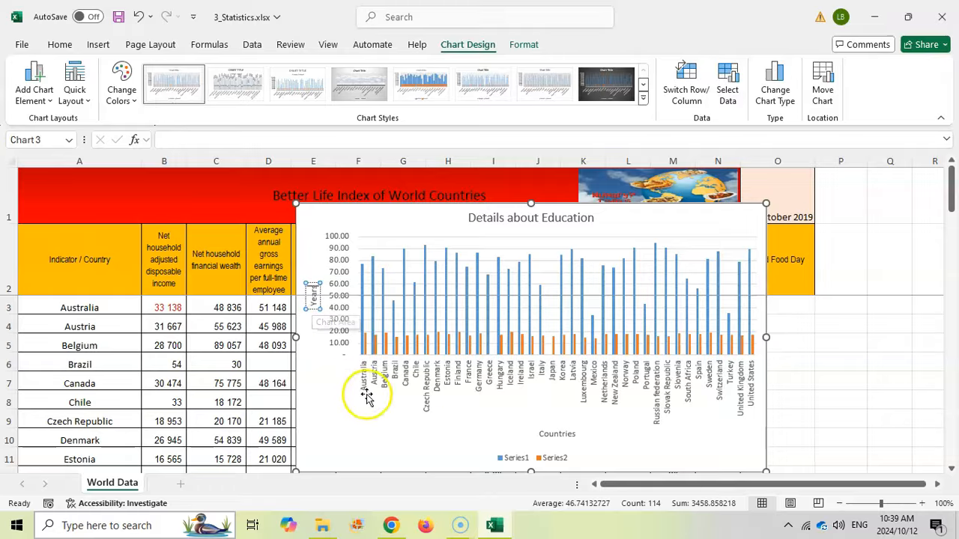
{"action": "left_click", "coordinate": [447, 442]}
Step: Check the series-renaming requirement in the question paper, move the Excel chart clear of columns L and M, and open its data source settings
{"action": "key", "text": "alt+Tab"}
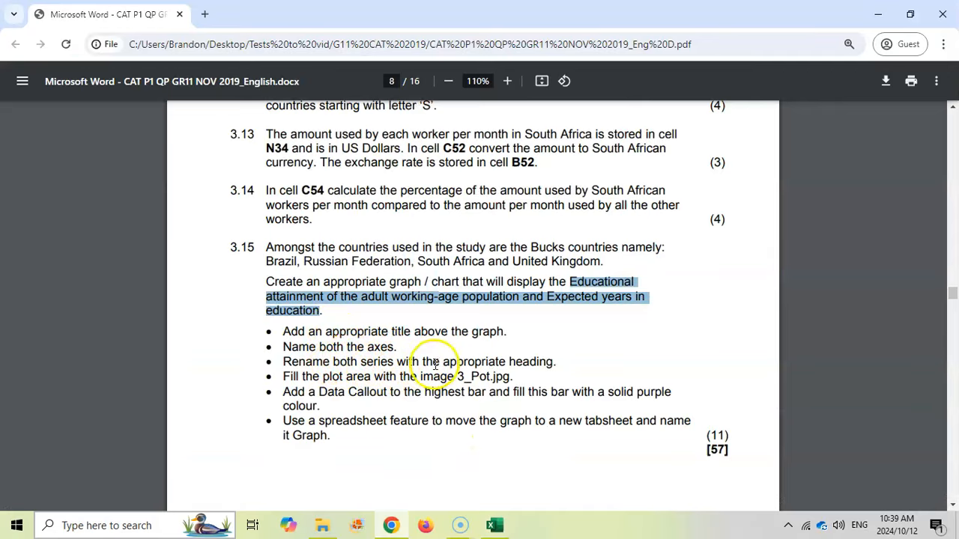
{"action": "left_click", "coordinate": [495, 525]}
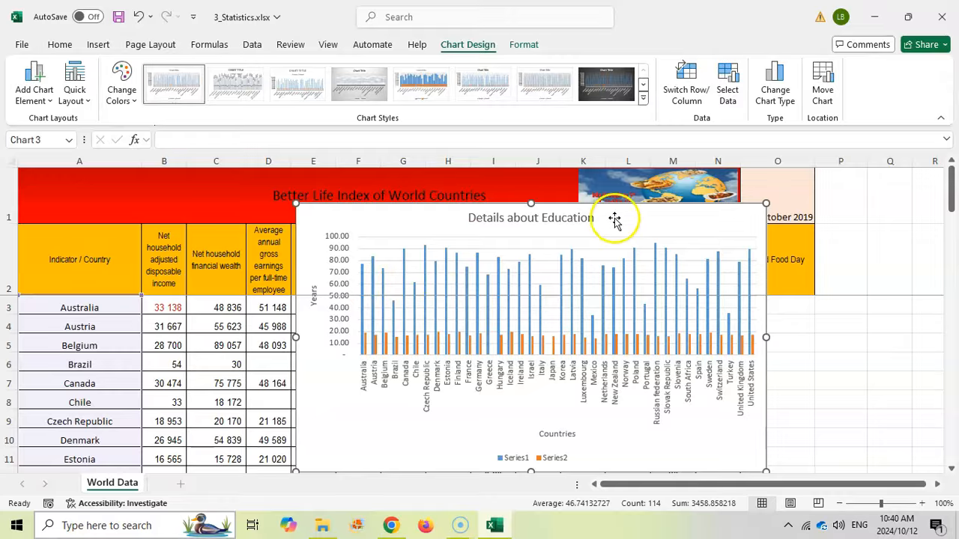
{"action": "left_click_drag", "start_coordinate": [616, 210], "coordinate": [408, 200]}
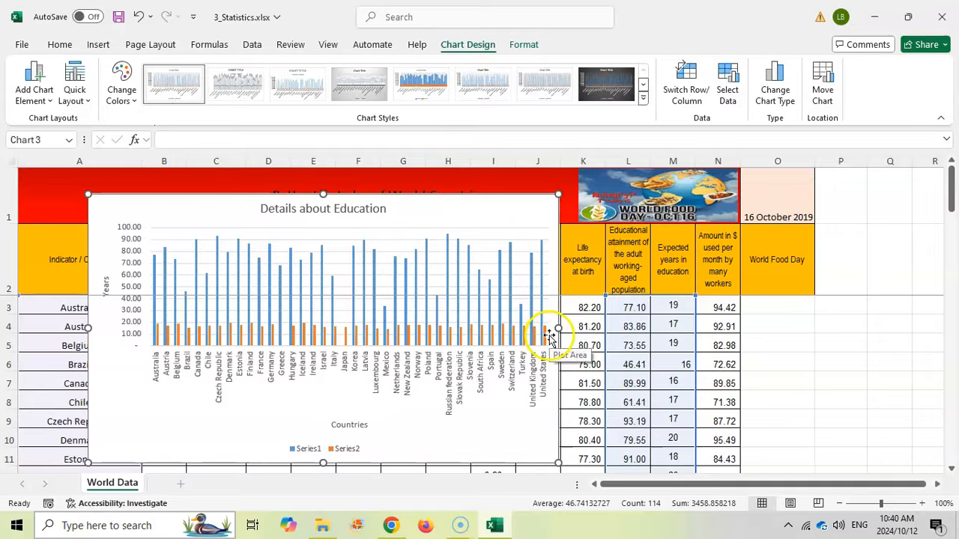
{"action": "left_click", "coordinate": [448, 260]}
{"action": "left_click", "coordinate": [456, 209]}
{"action": "right_click", "coordinate": [457, 206]}
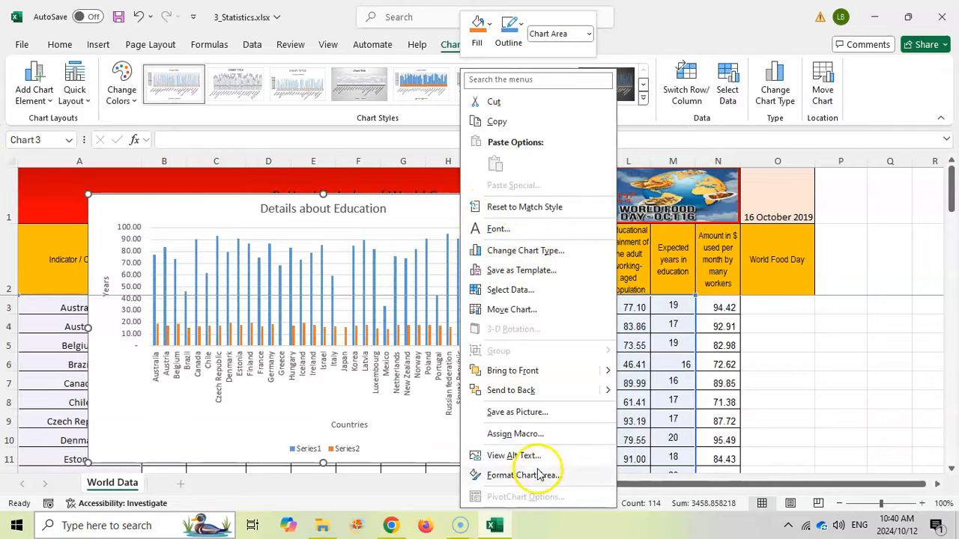
{"action": "left_click", "coordinate": [509, 291]}
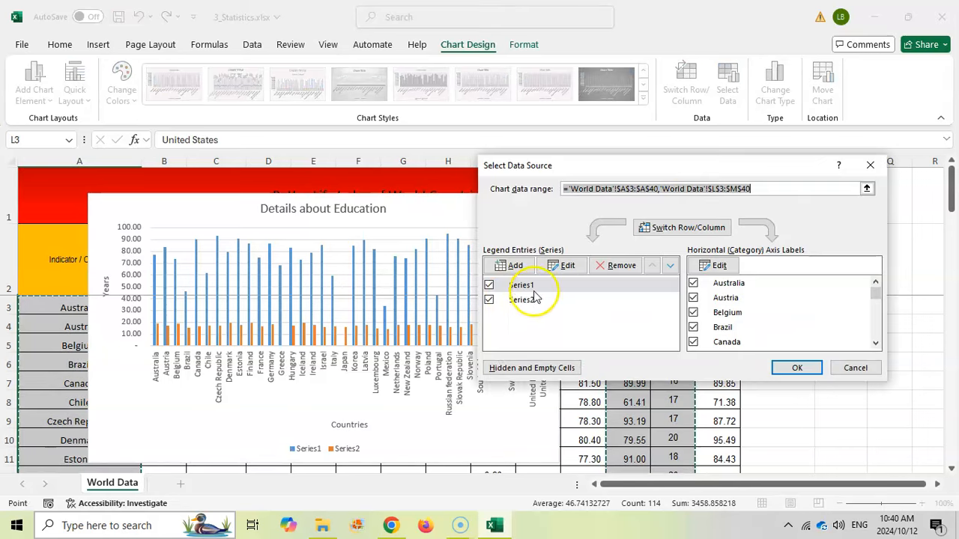
Step: Rename the first chart series "Adult working age" and the second "Years in Education"
{"action": "left_click", "coordinate": [523, 287]}
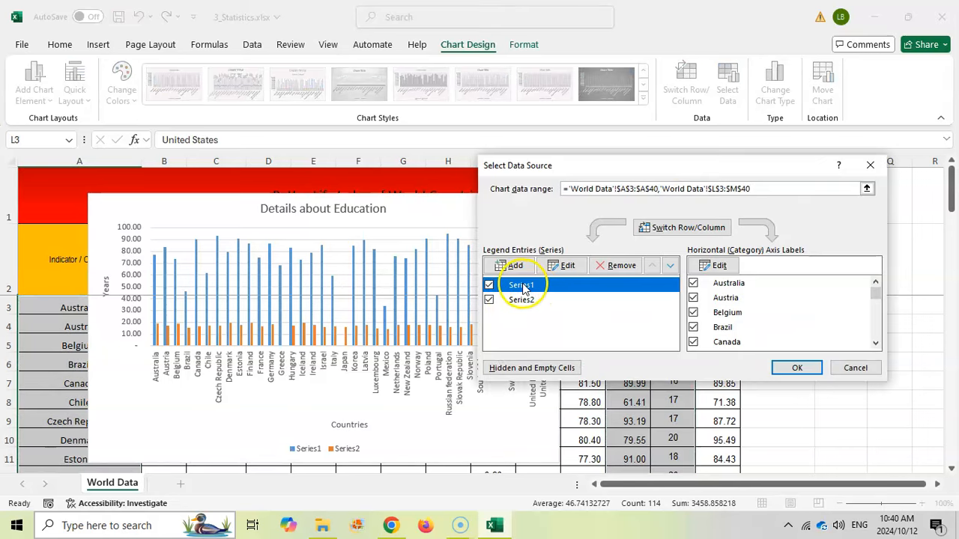
{"action": "left_click", "coordinate": [563, 266]}
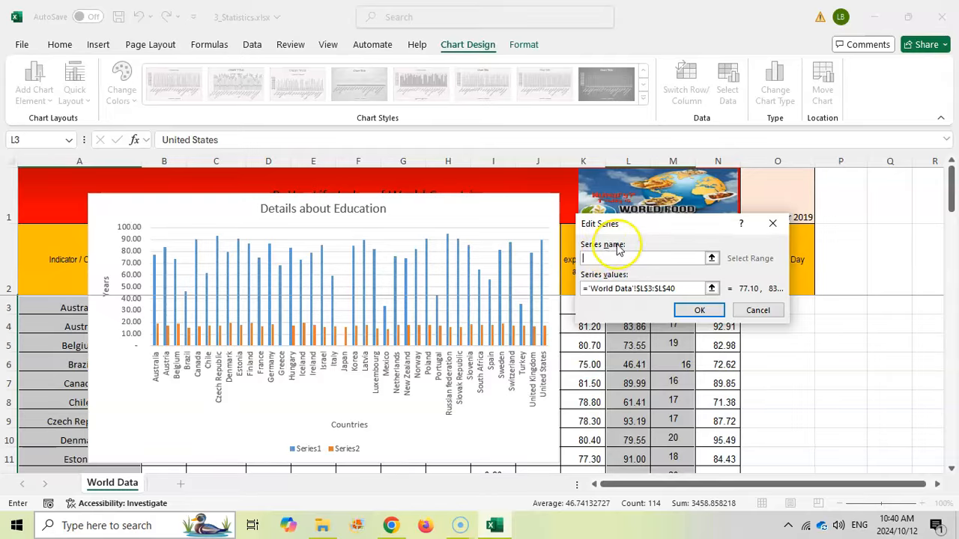
{"action": "left_click_drag", "start_coordinate": [635, 226], "coordinate": [735, 320]}
{"action": "type", "text": "Adult working age"}
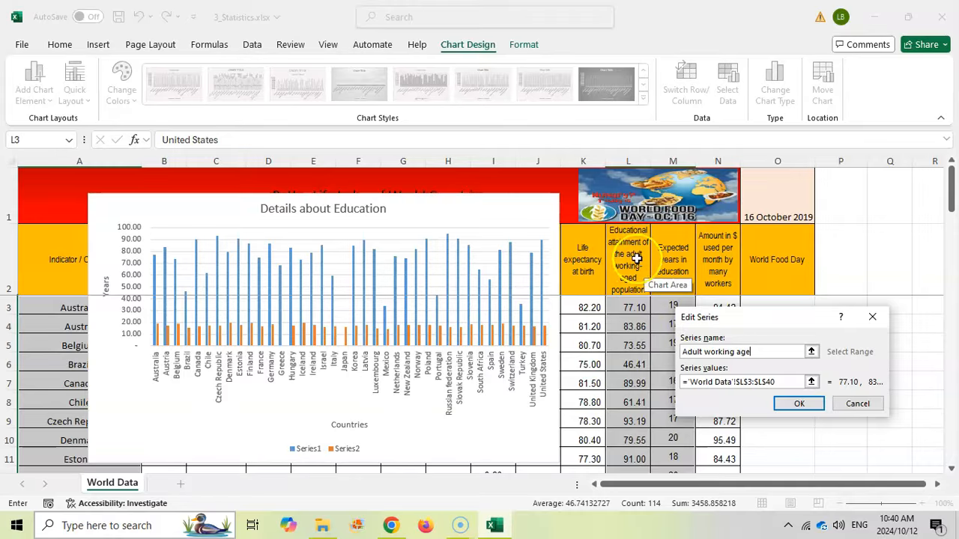
{"action": "left_click", "coordinate": [799, 404]}
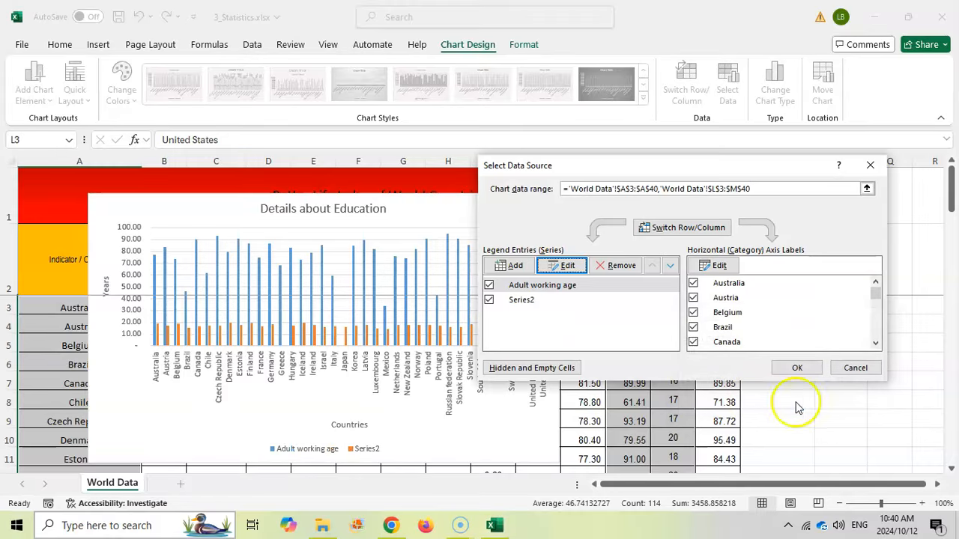
{"action": "left_click", "coordinate": [522, 301]}
{"action": "left_click", "coordinate": [571, 266]}
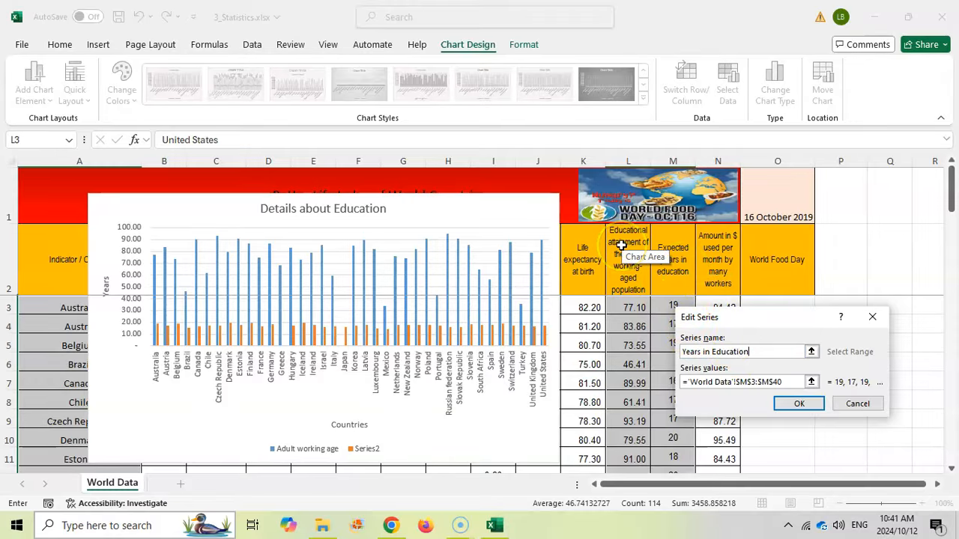
{"action": "left_click", "coordinate": [798, 404]}
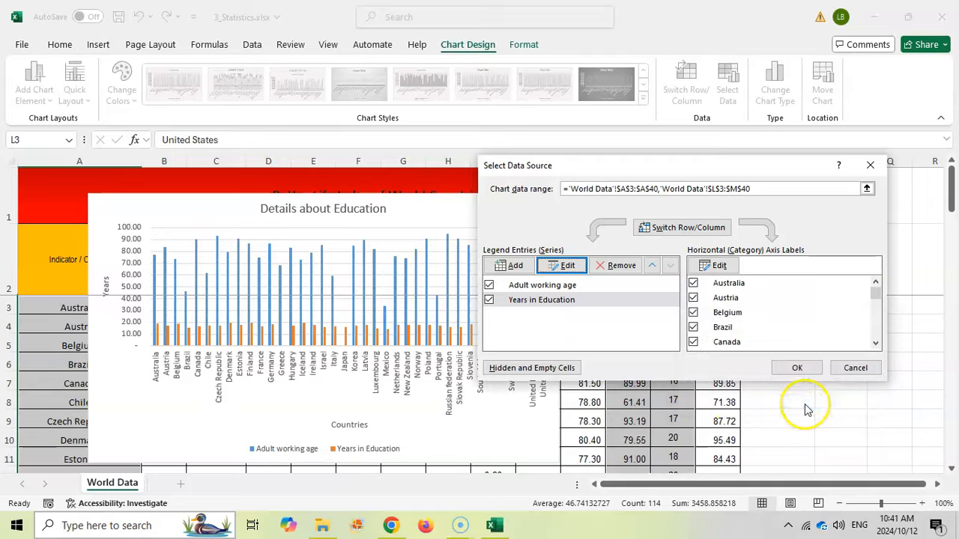
Step: Link the second series' name to header cell M2 of the World Data sheet
{"action": "left_click", "coordinate": [563, 267]}
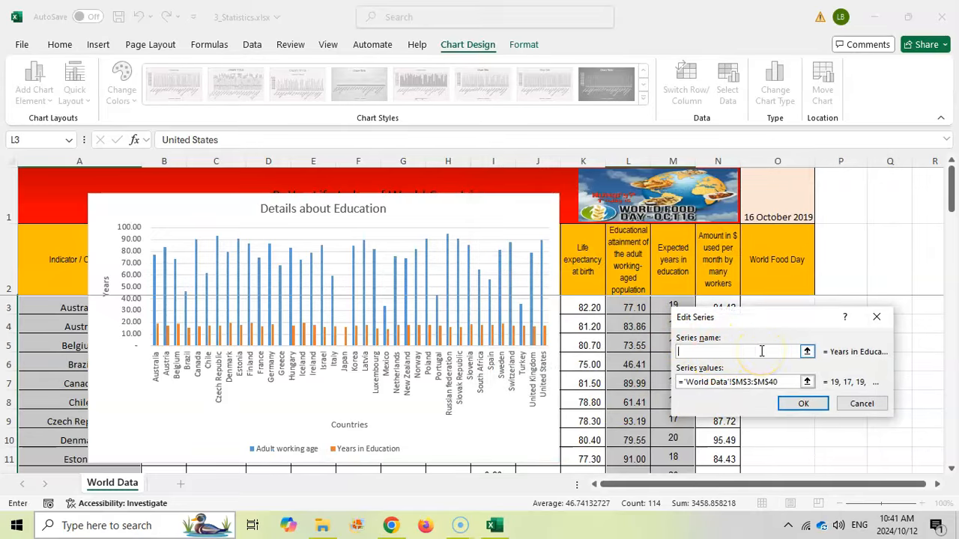
{"action": "left_click", "coordinate": [673, 258]}
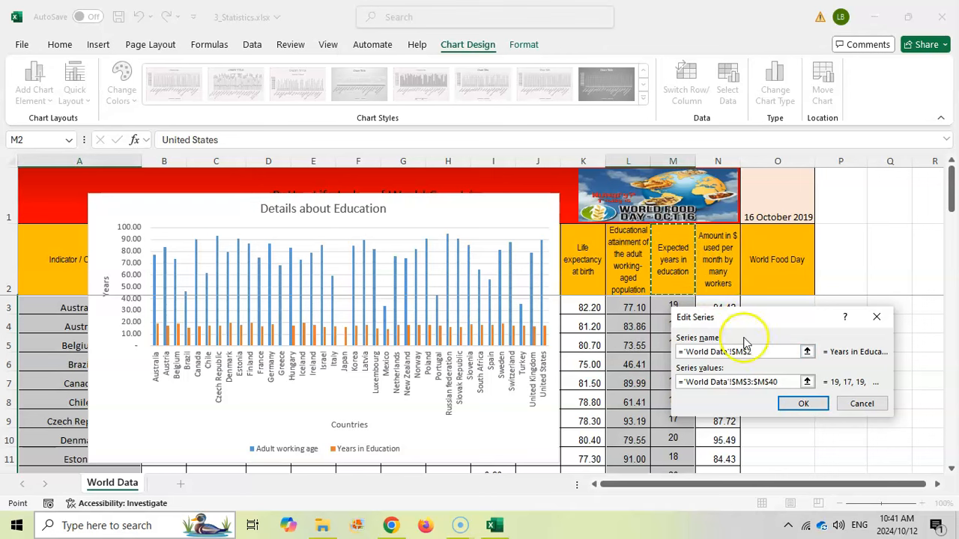
{"action": "left_click", "coordinate": [803, 404]}
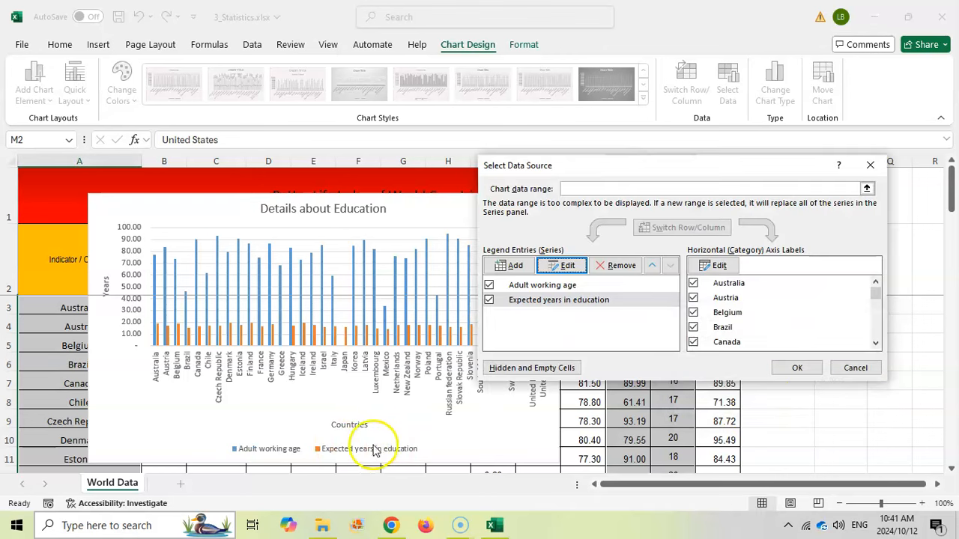
Step: Link the first series' name to header cell L2, apply the data source changes, and return to question 3.15 in the question paper
{"action": "left_click", "coordinate": [555, 287]}
{"action": "left_click", "coordinate": [562, 266]}
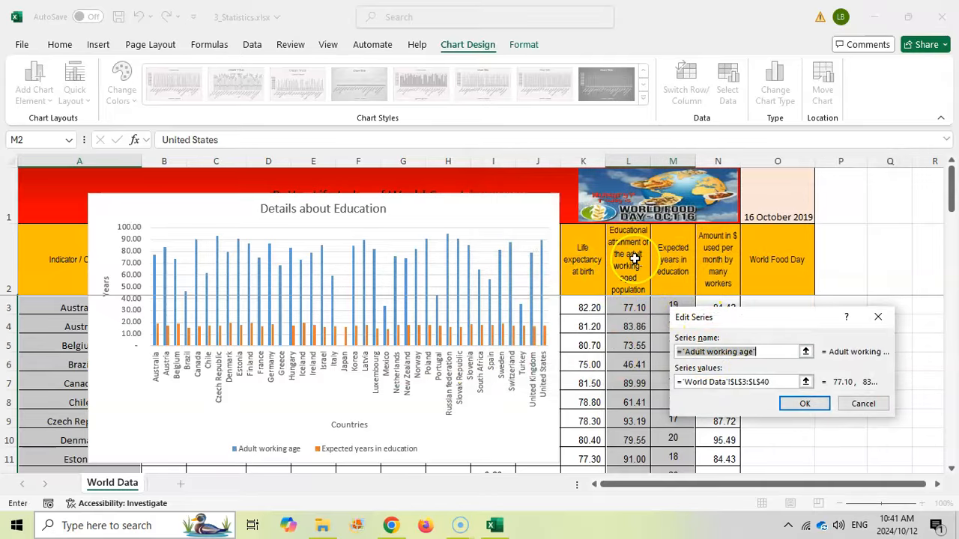
{"action": "left_click", "coordinate": [634, 258]}
{"action": "left_click", "coordinate": [802, 404]}
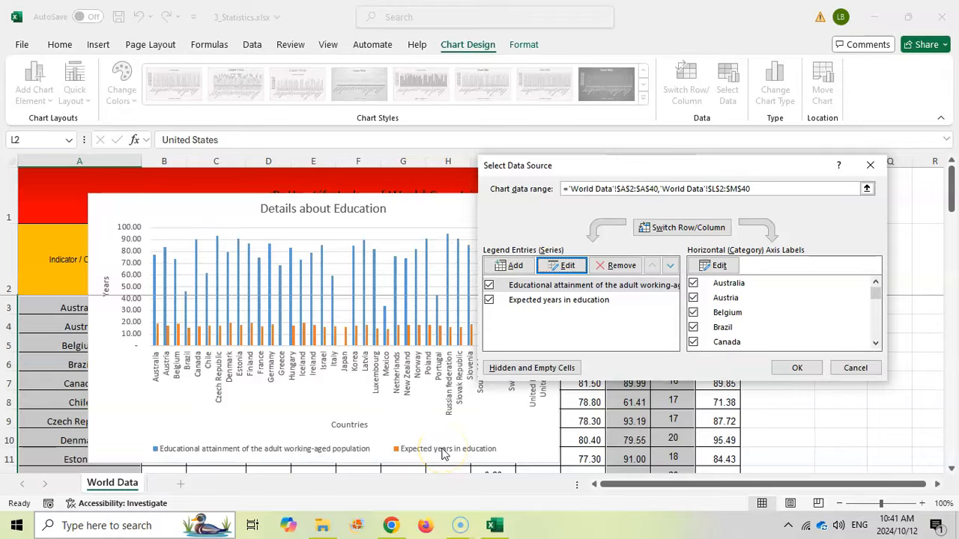
{"action": "left_click", "coordinate": [788, 368]}
{"action": "key", "text": "alt+Tab"}
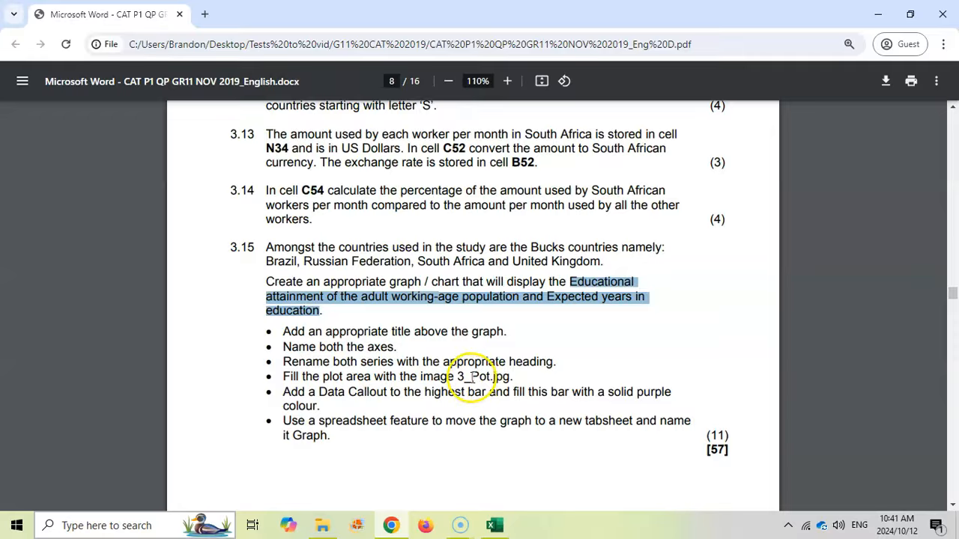
Step: Switch to the Excel workbook and fill the chart's plot area with the picture 3_Pot.jpg from the Data GR 11 Nov 2019 - Copy folder
{"action": "left_click", "coordinate": [494, 525]}
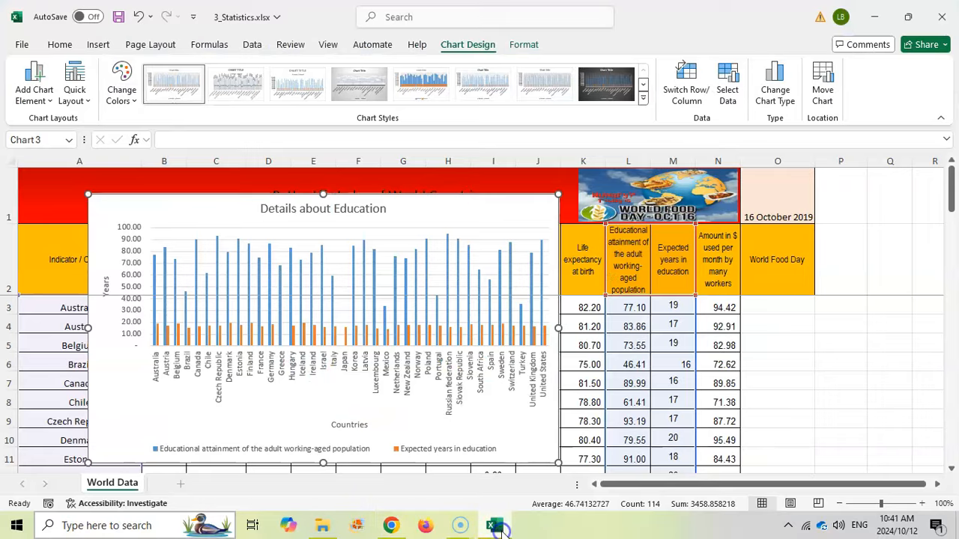
{"action": "left_click", "coordinate": [305, 237]}
{"action": "right_click", "coordinate": [305, 236]}
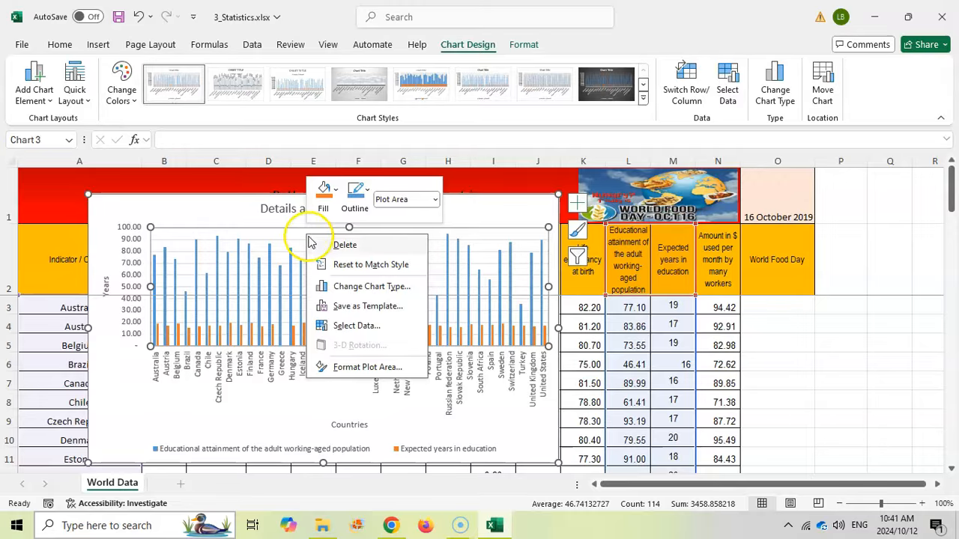
{"action": "left_click", "coordinate": [367, 367]}
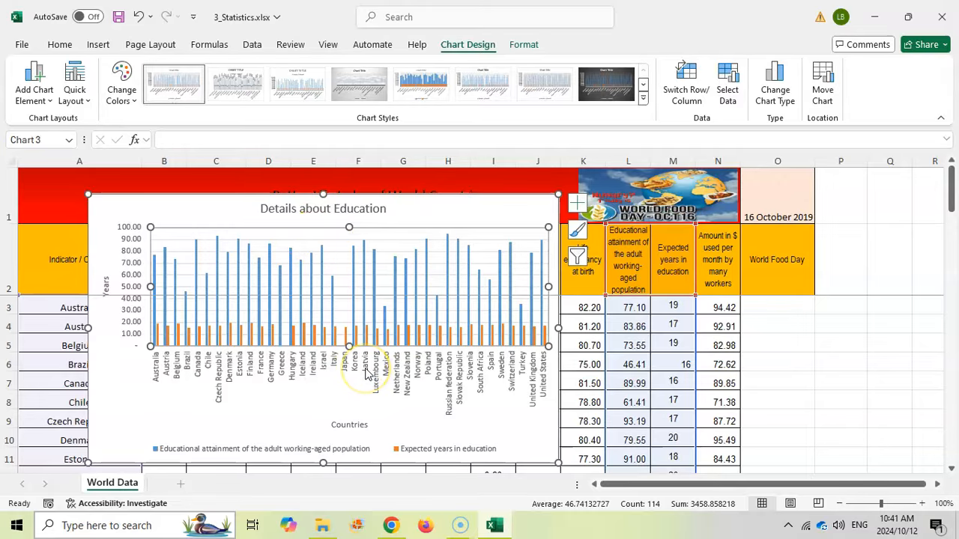
{"action": "left_click", "coordinate": [787, 265]}
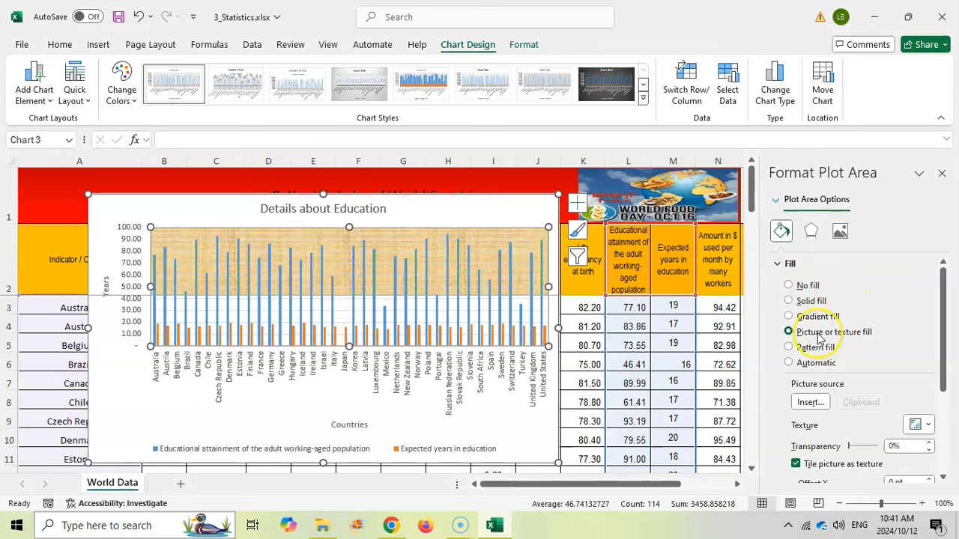
{"action": "left_click", "coordinate": [813, 403]}
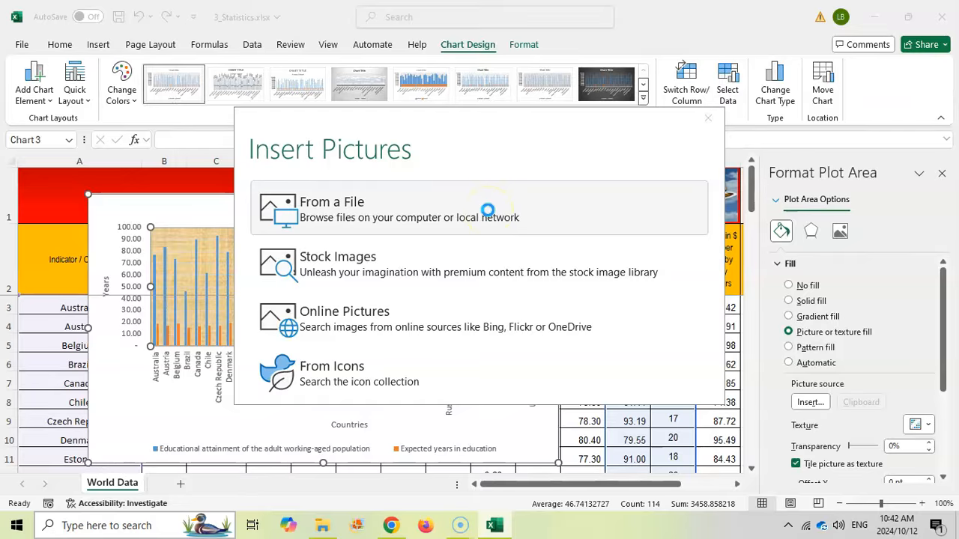
{"action": "left_click", "coordinate": [487, 211]}
{"action": "left_click", "coordinate": [353, 217]}
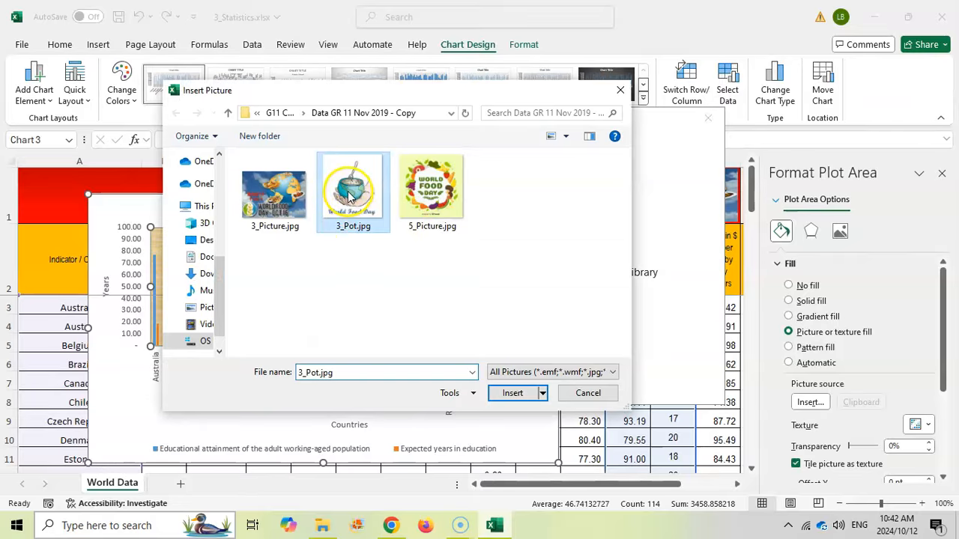
{"action": "left_click", "coordinate": [514, 393]}
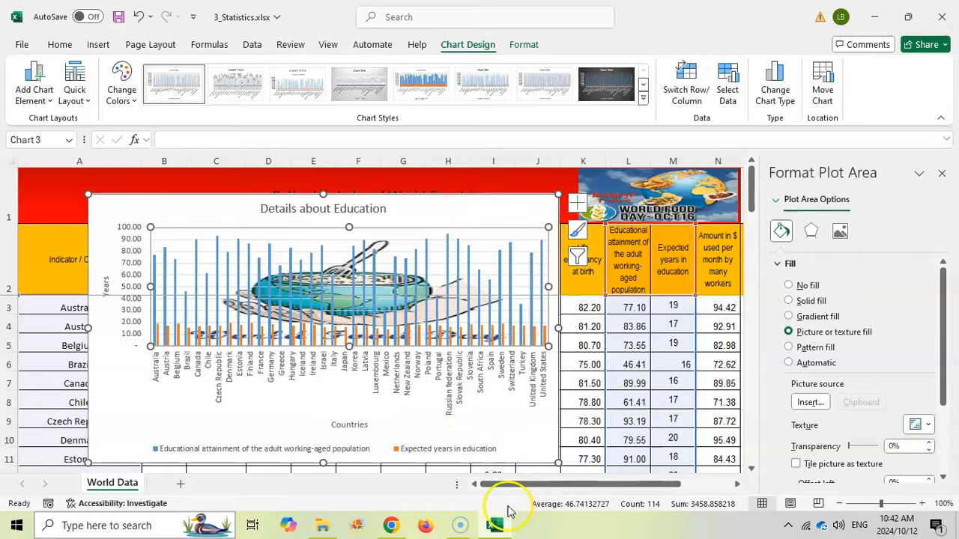
Step: Check the callout requirement in the question paper and add a Data Callout to the Excel chart's highest bar, Russian federation's educational attainment
{"action": "left_click", "coordinate": [391, 525]}
{"action": "left_click", "coordinate": [331, 374]}
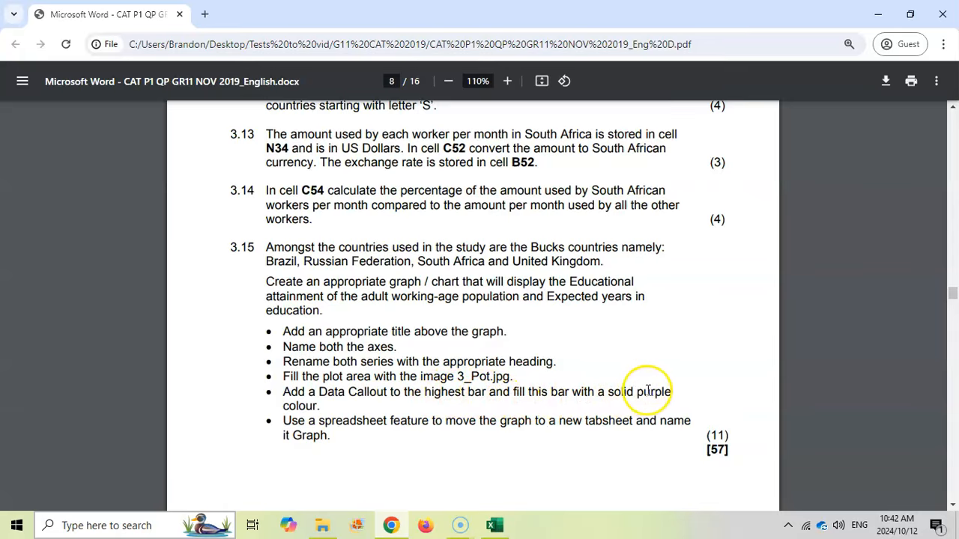
{"action": "left_click", "coordinate": [494, 525]}
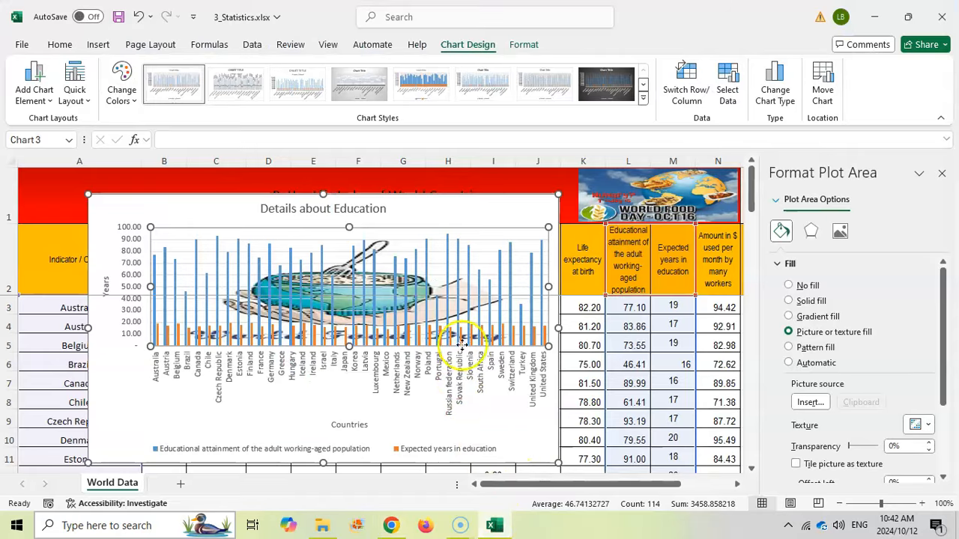
{"action": "mouse_move", "coordinate": [448, 250]}
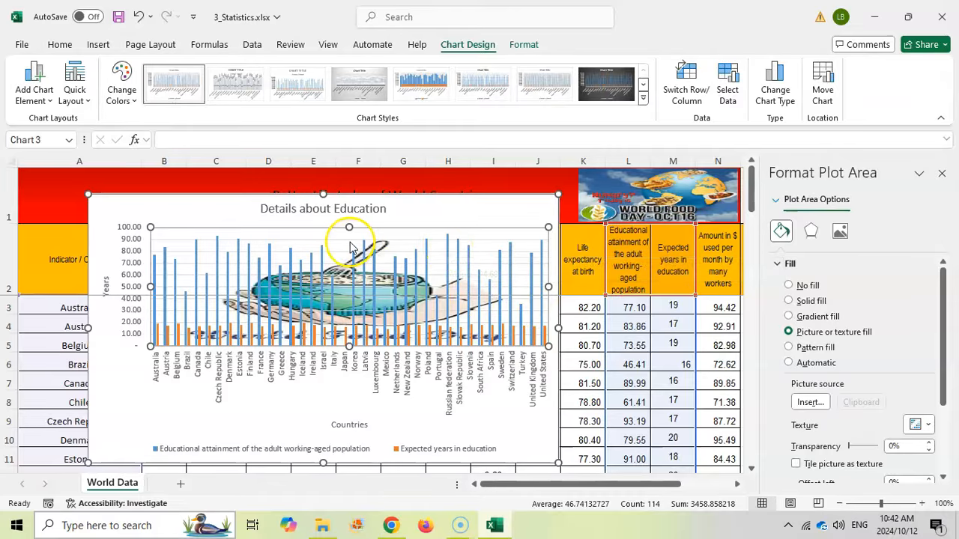
{"action": "left_click", "coordinate": [448, 245]}
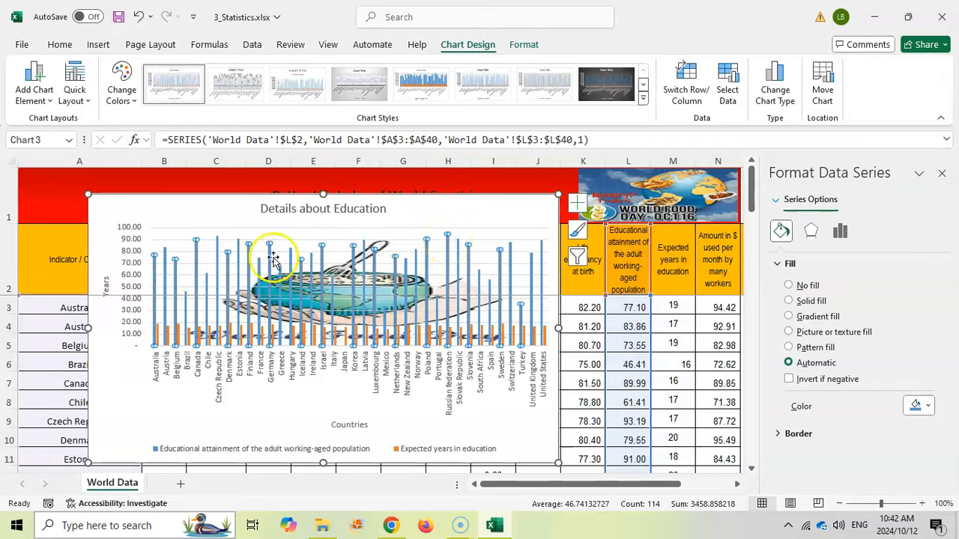
{"action": "left_click", "coordinate": [449, 238]}
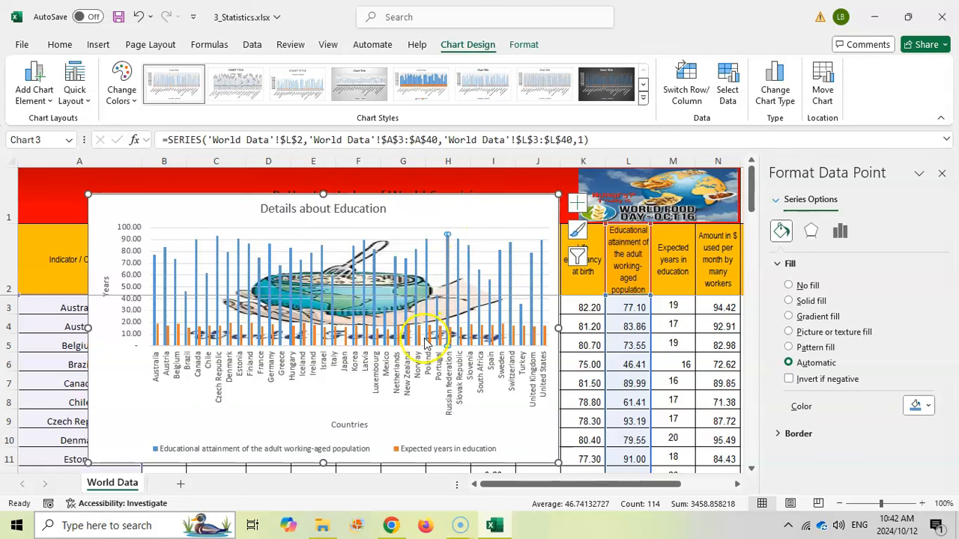
{"action": "mouse_move", "coordinate": [425, 342]}
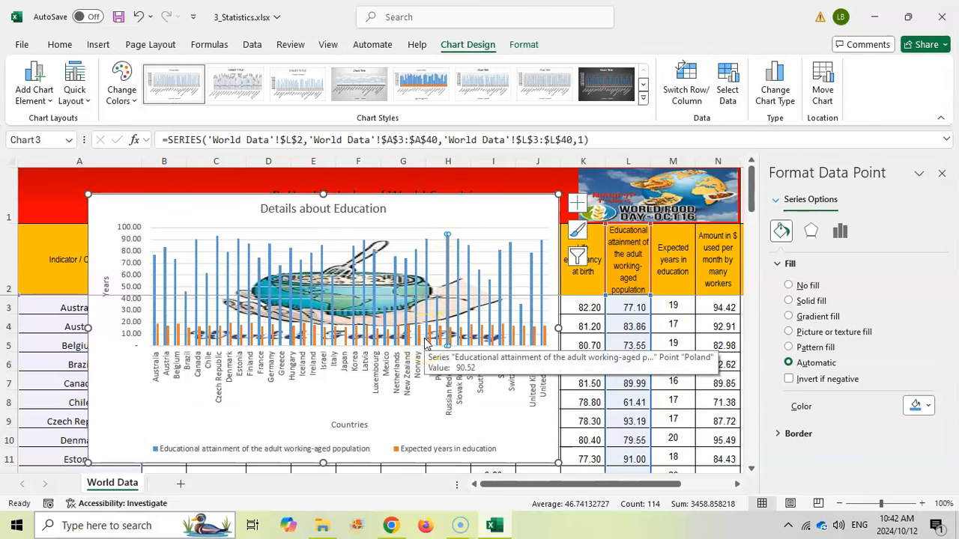
{"action": "left_click", "coordinate": [578, 207]}
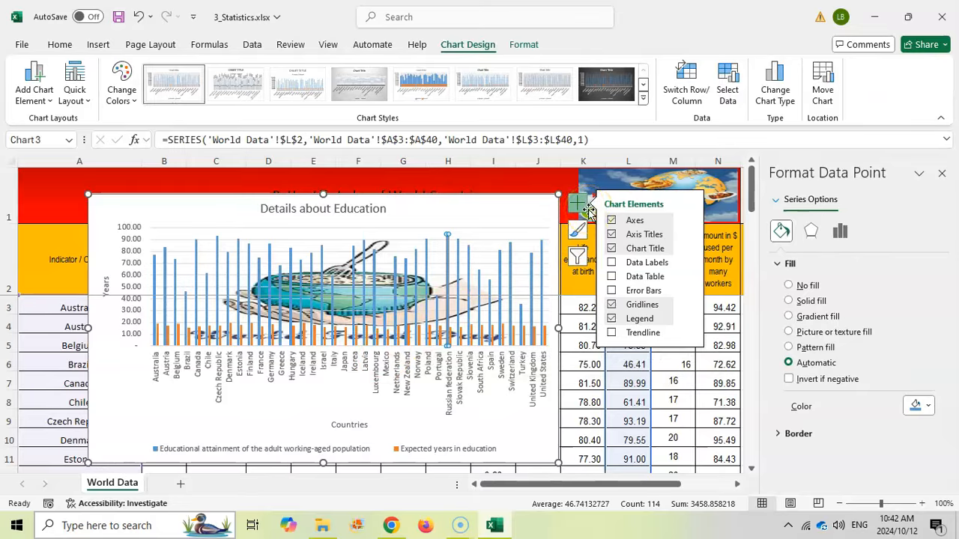
{"action": "left_click", "coordinate": [688, 262]}
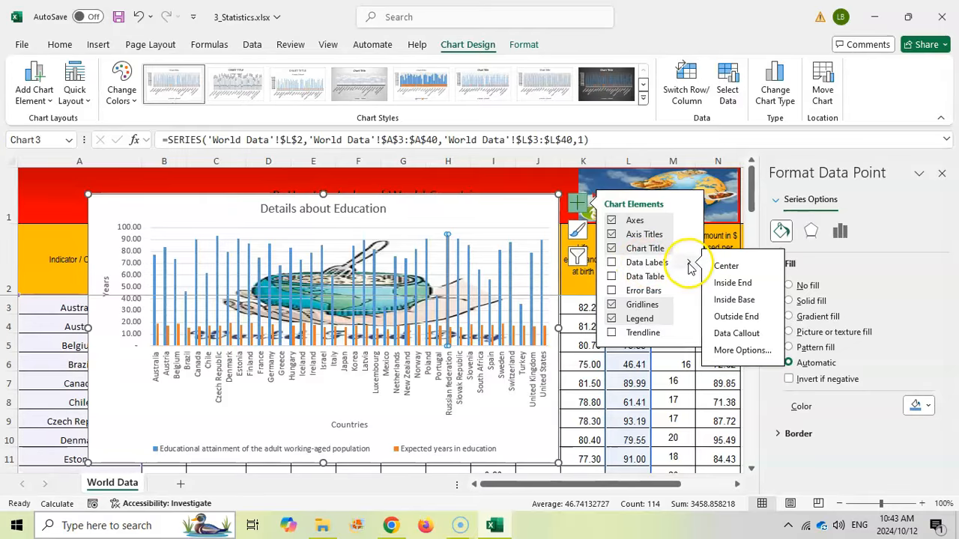
{"action": "left_click", "coordinate": [735, 336]}
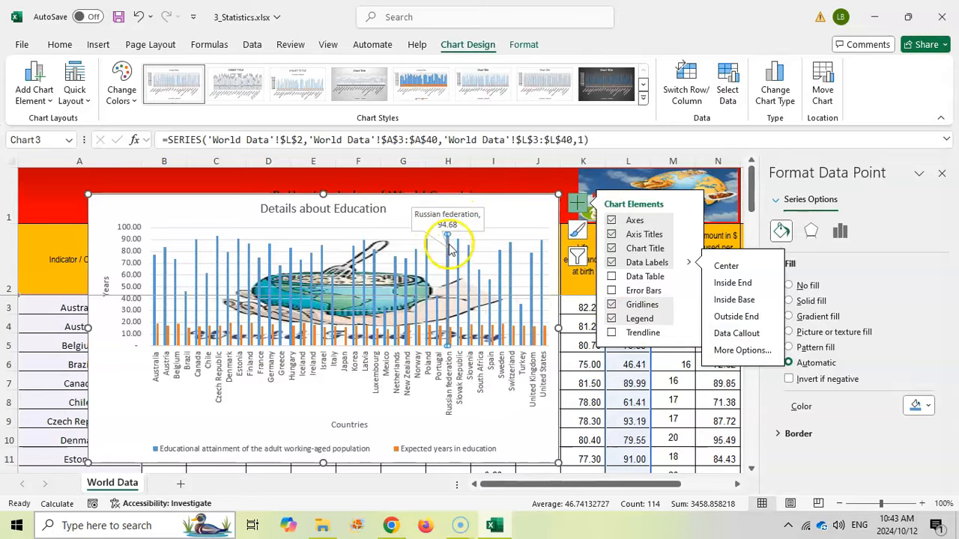
Step: Fill only the Russian federation bar of the educational attainment series with solid standard purple
{"action": "left_click", "coordinate": [329, 257]}
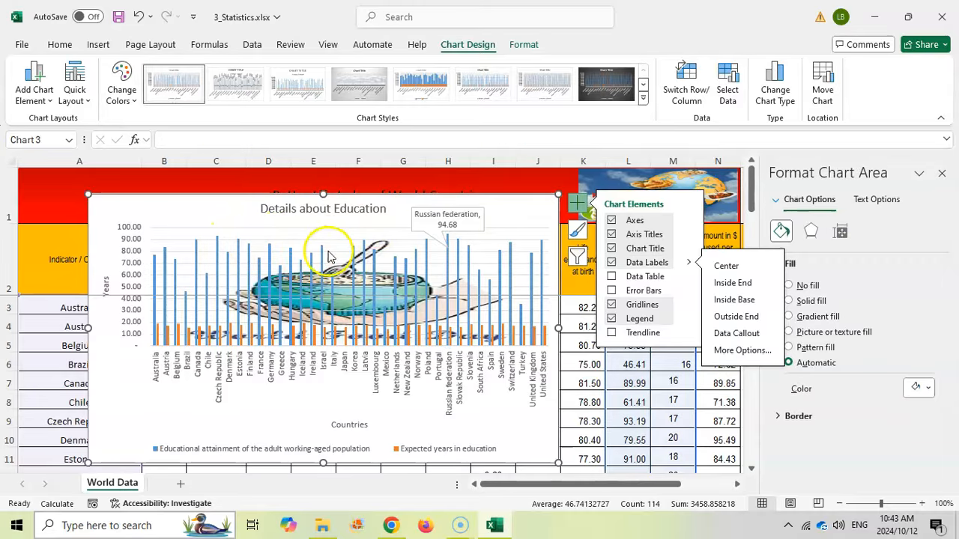
{"action": "left_click", "coordinate": [217, 247]}
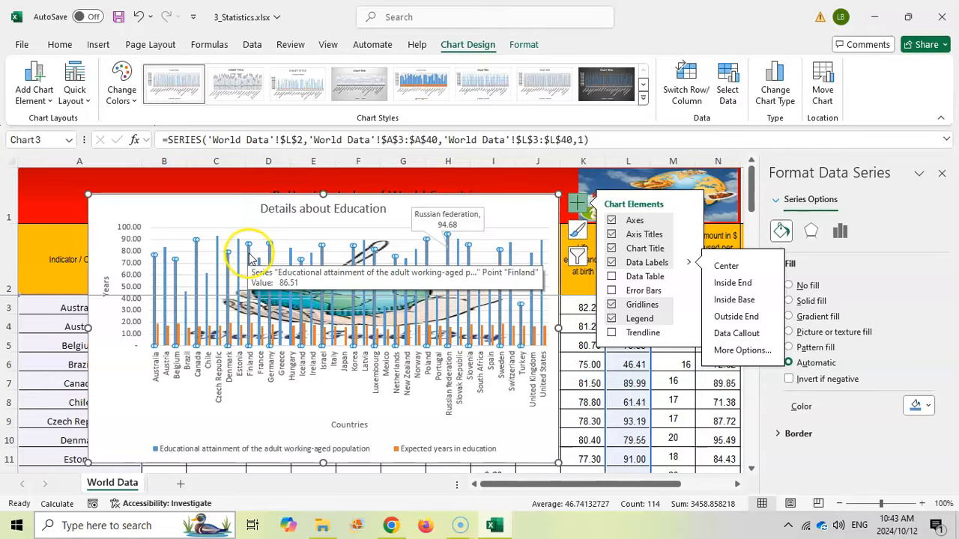
{"action": "left_click", "coordinate": [251, 257]}
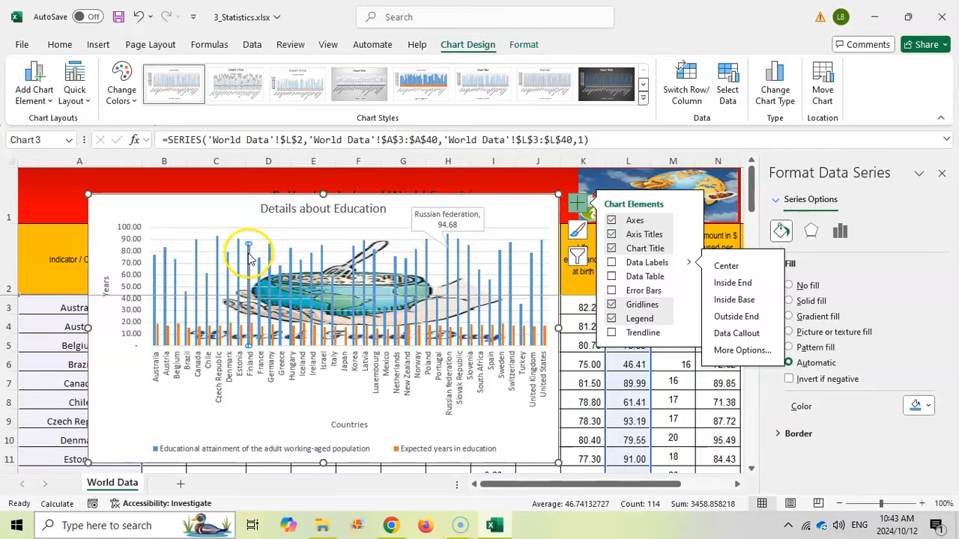
{"action": "left_click", "coordinate": [448, 267]}
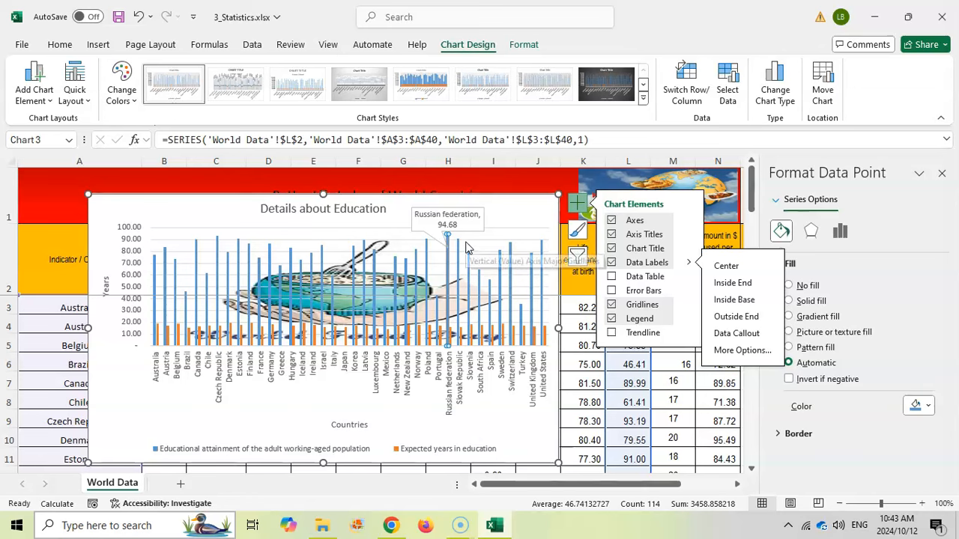
{"action": "right_click", "coordinate": [448, 256]}
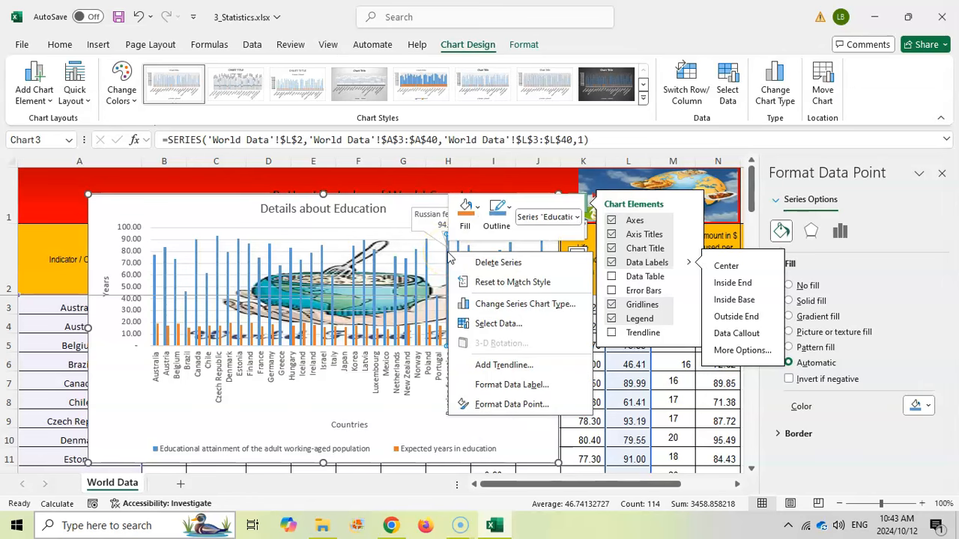
{"action": "left_click", "coordinate": [502, 404]}
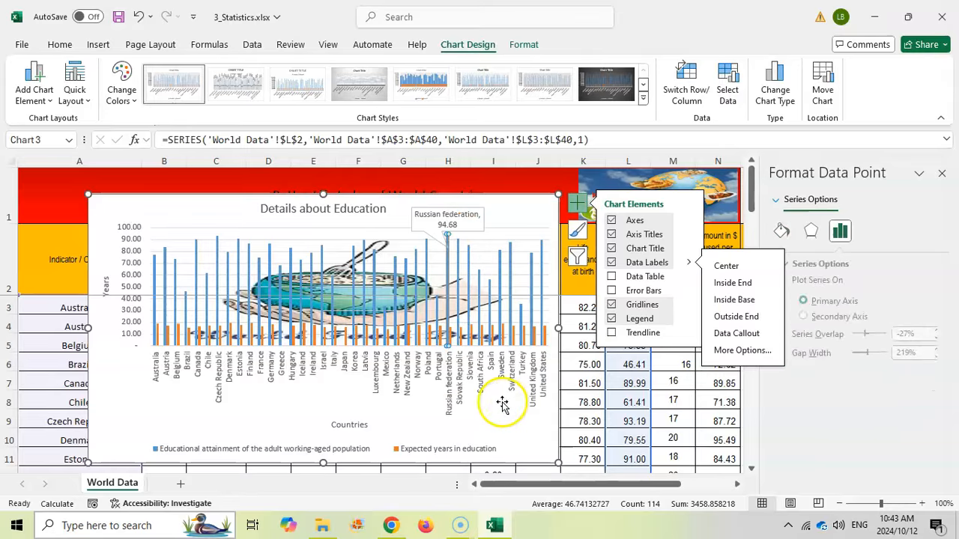
{"action": "left_click", "coordinate": [781, 231]}
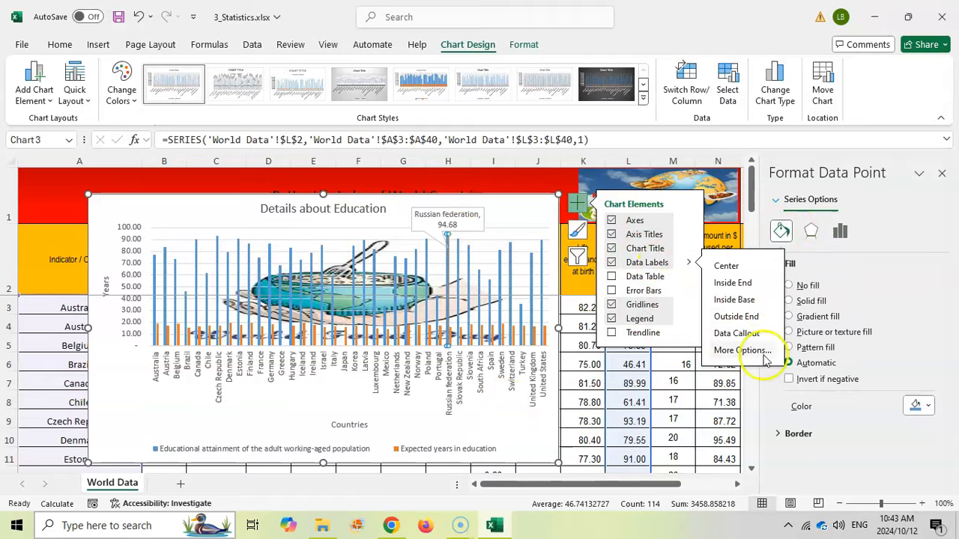
{"action": "left_click", "coordinate": [928, 406]}
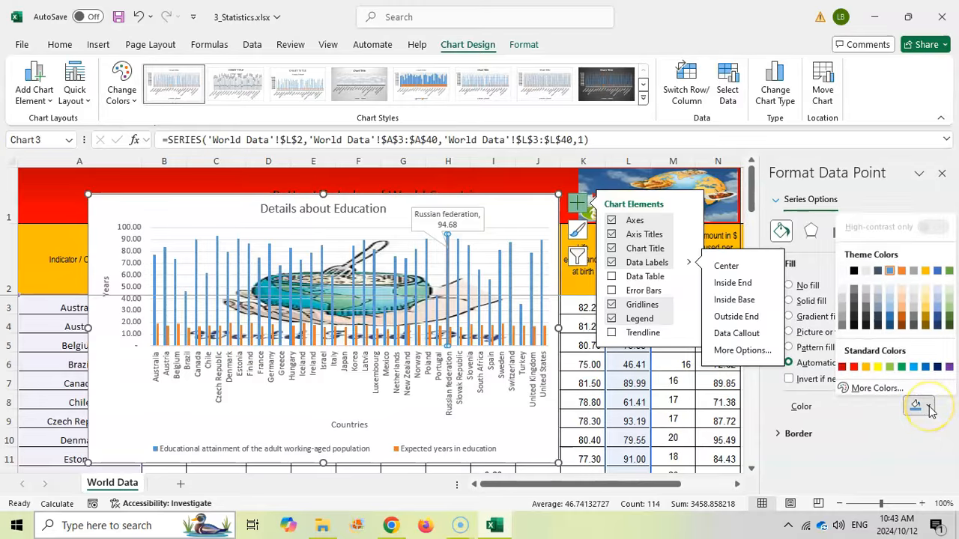
{"action": "left_click", "coordinate": [948, 371]}
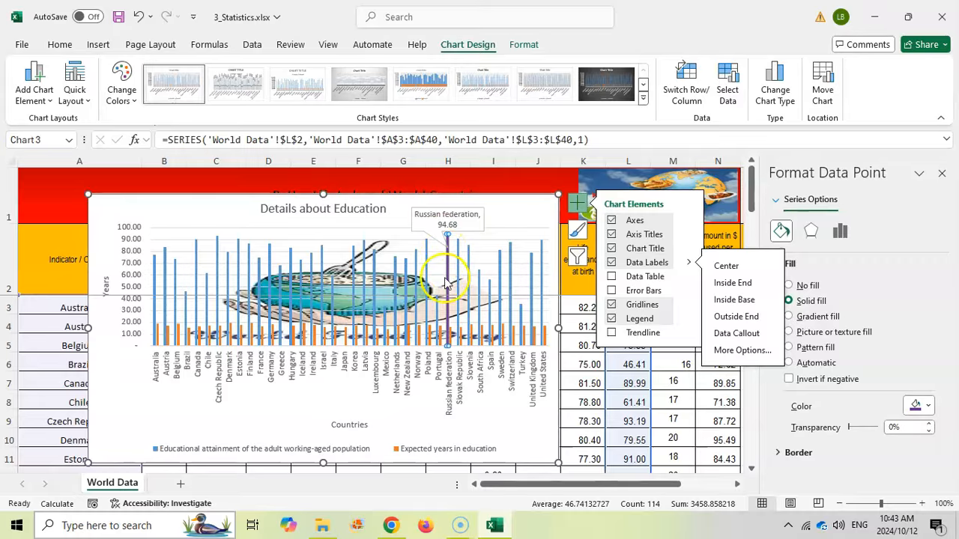
Step: Check the last chart requirement in the question paper, close Excel's formatting pane, and move the chart to a new sheet named "Graph"
{"action": "left_click", "coordinate": [427, 510]}
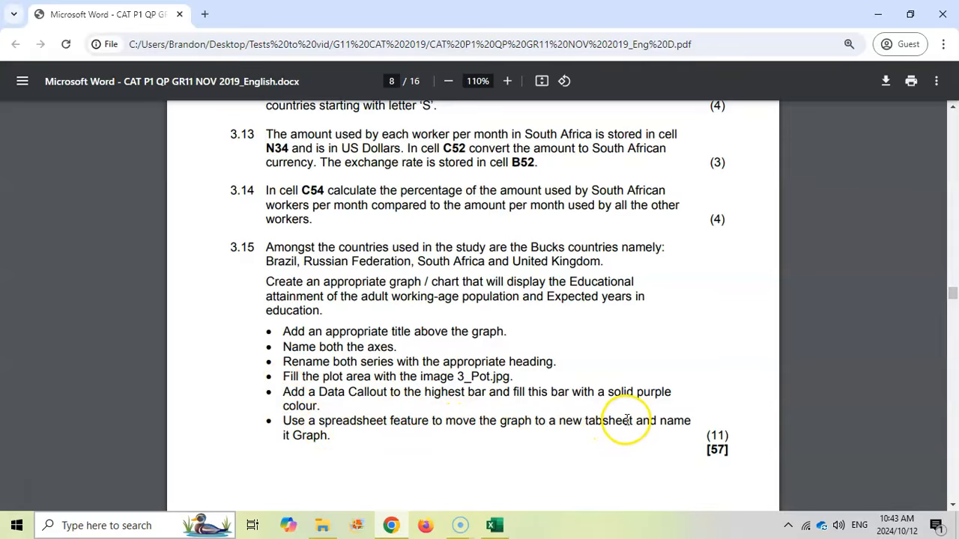
{"action": "left_click", "coordinate": [497, 526]}
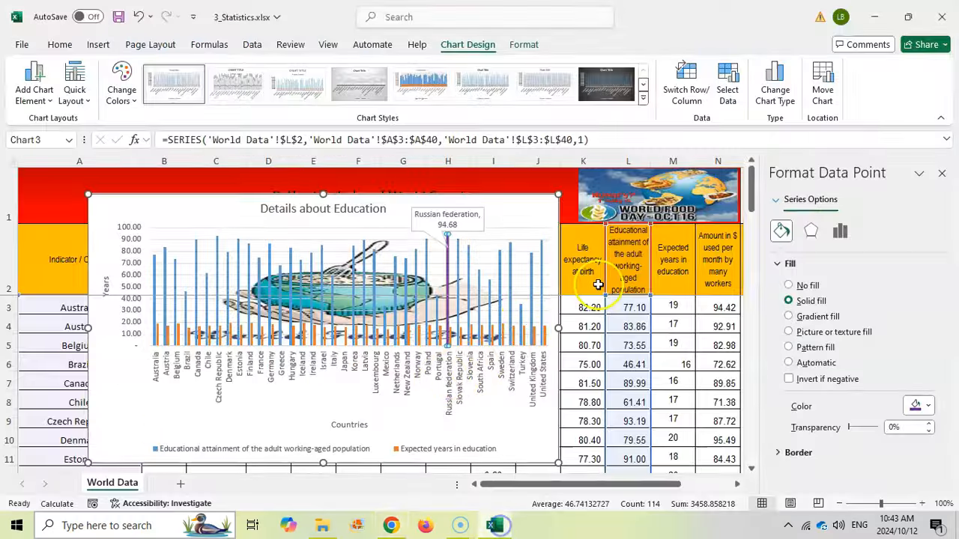
{"action": "left_click", "coordinate": [944, 177]}
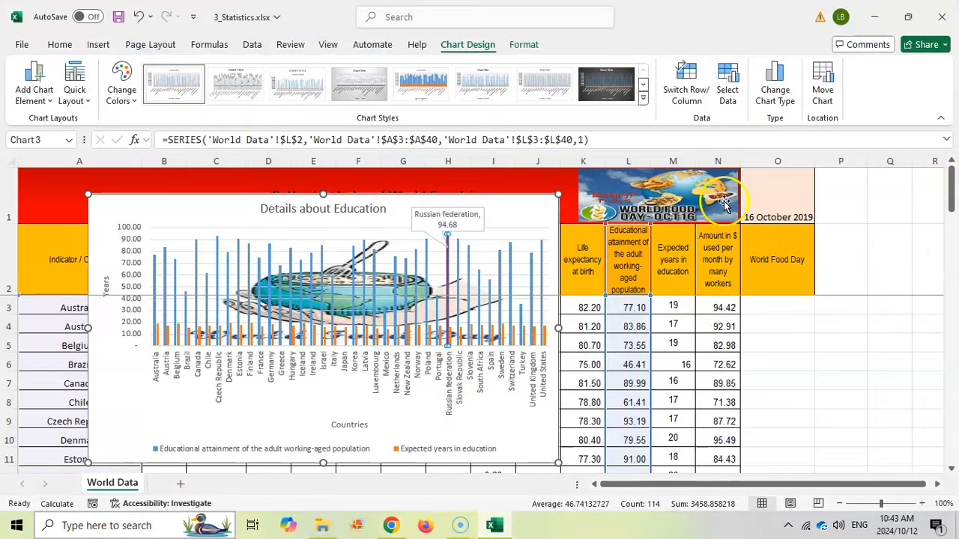
{"action": "left_click", "coordinate": [521, 204]}
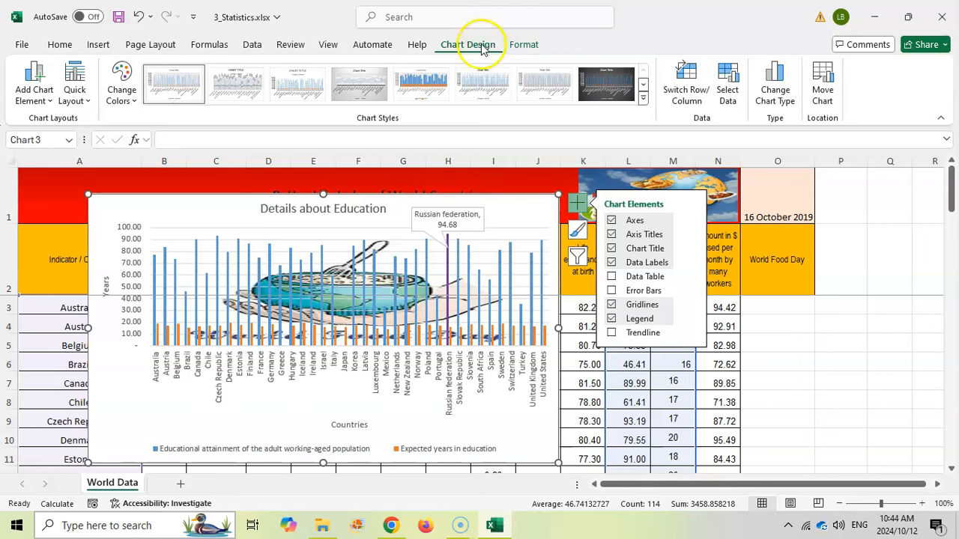
{"action": "left_click", "coordinate": [823, 96]}
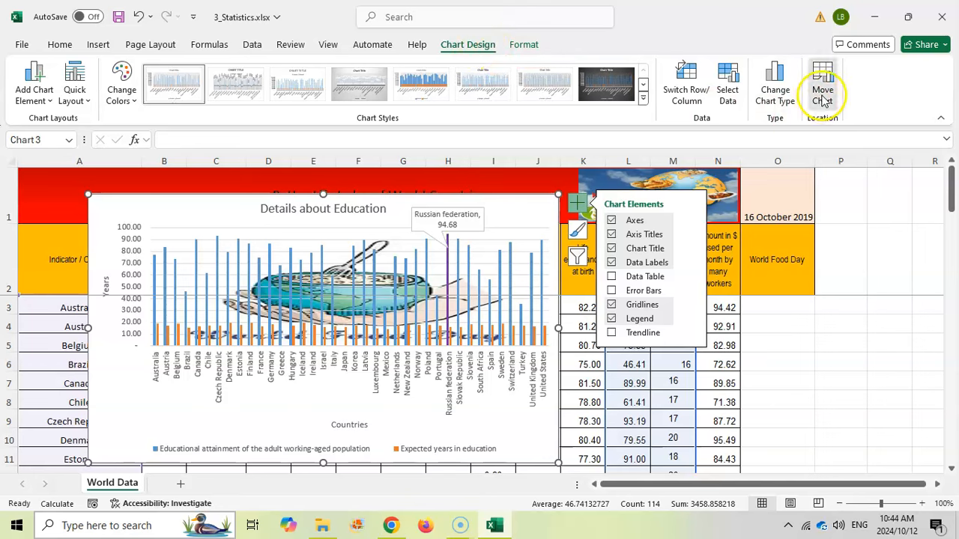
{"action": "left_click", "coordinate": [619, 234]}
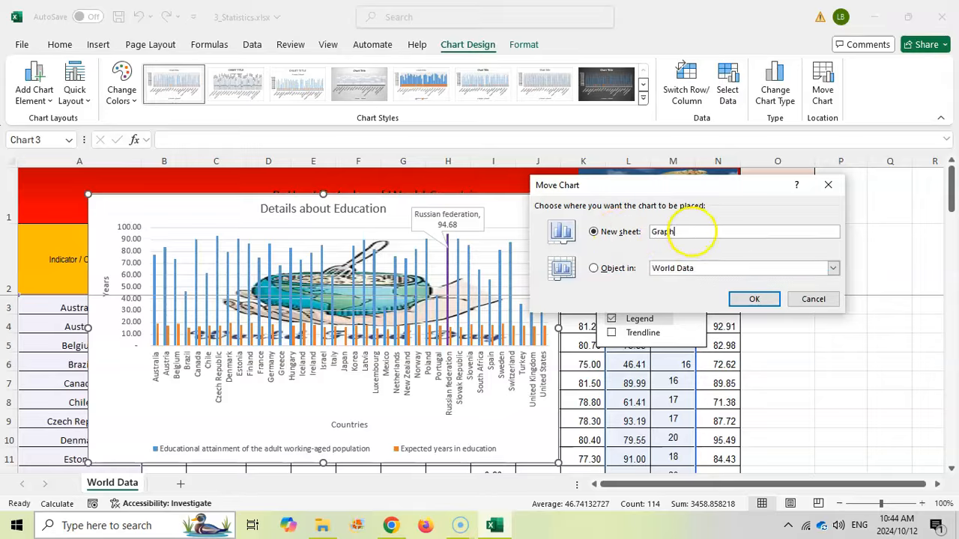
{"action": "left_click", "coordinate": [753, 299]}
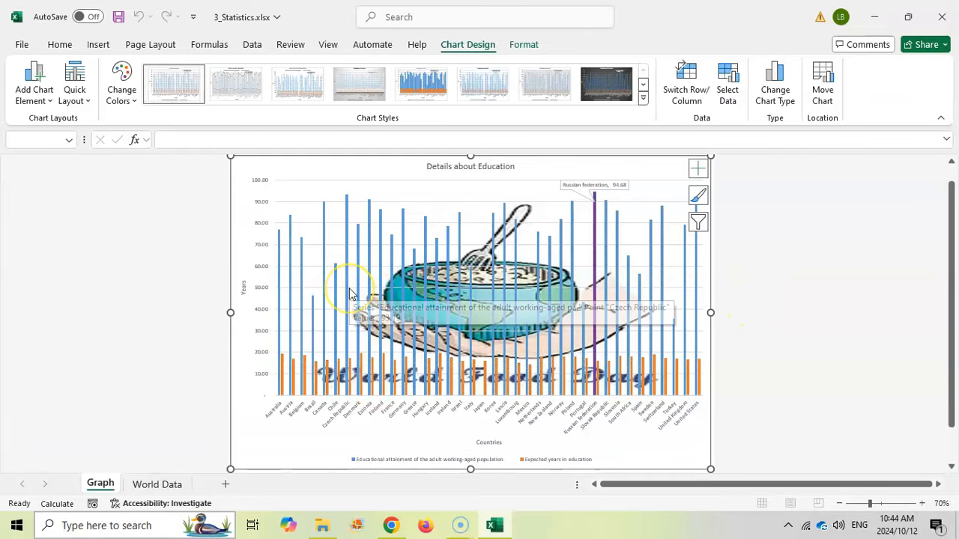
Step: Compare the Graph sheet with the question 3.15 requirements in the question paper and return to the Excel workbook
{"action": "left_click", "coordinate": [107, 487]}
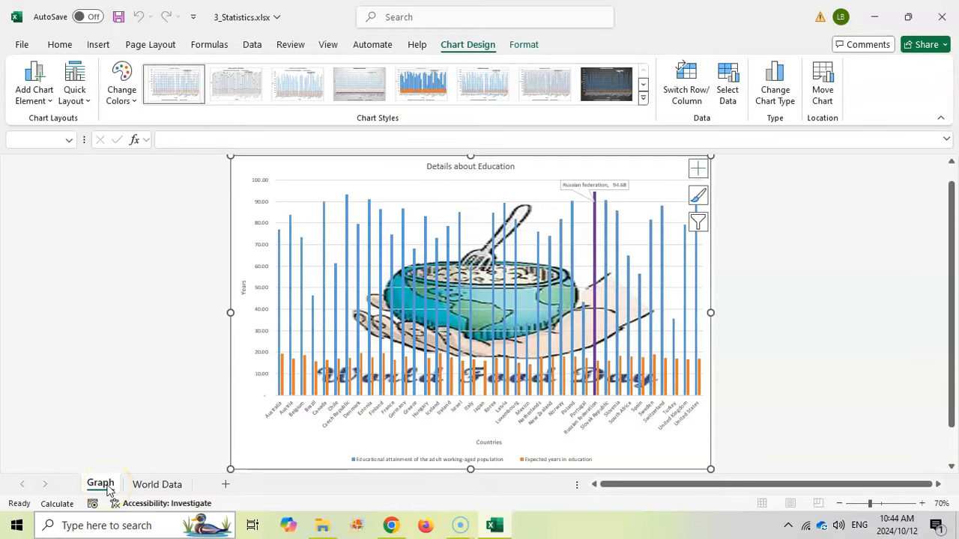
{"action": "left_click", "coordinate": [391, 524]}
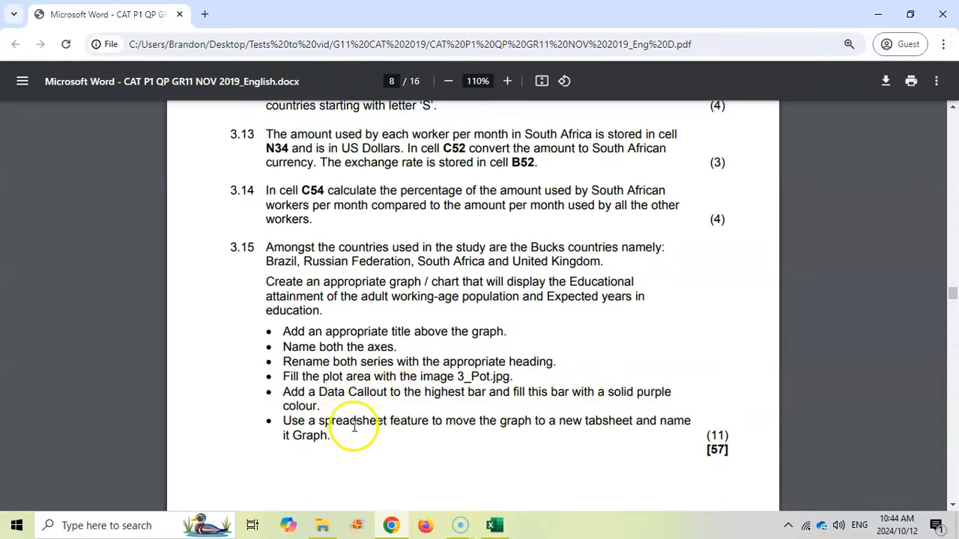
{"action": "left_click", "coordinate": [494, 527]}
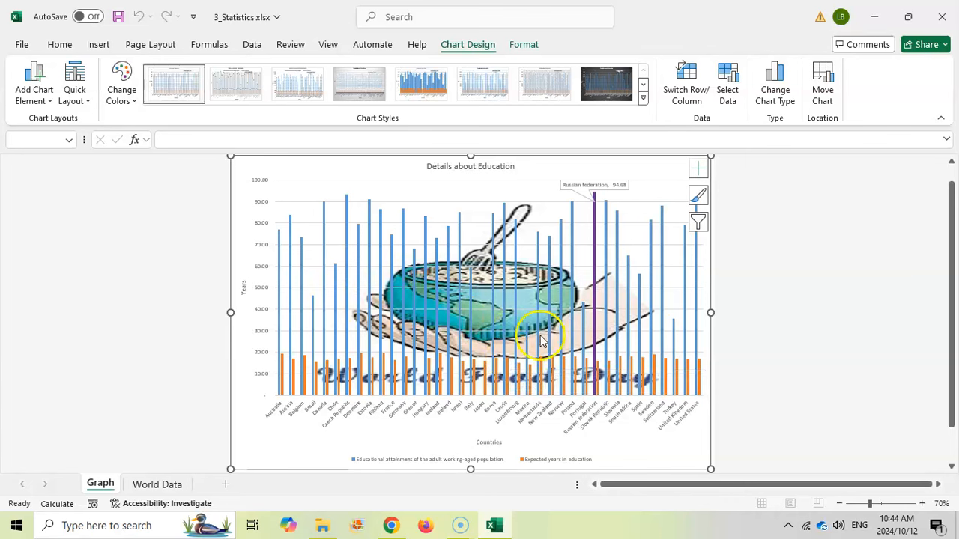
Step: On the World Data sheet, select the country name, educational attainment and expected years cells for Brazil and Russian federation
{"action": "left_click", "coordinate": [150, 484]}
{"action": "left_click", "coordinate": [196, 348]}
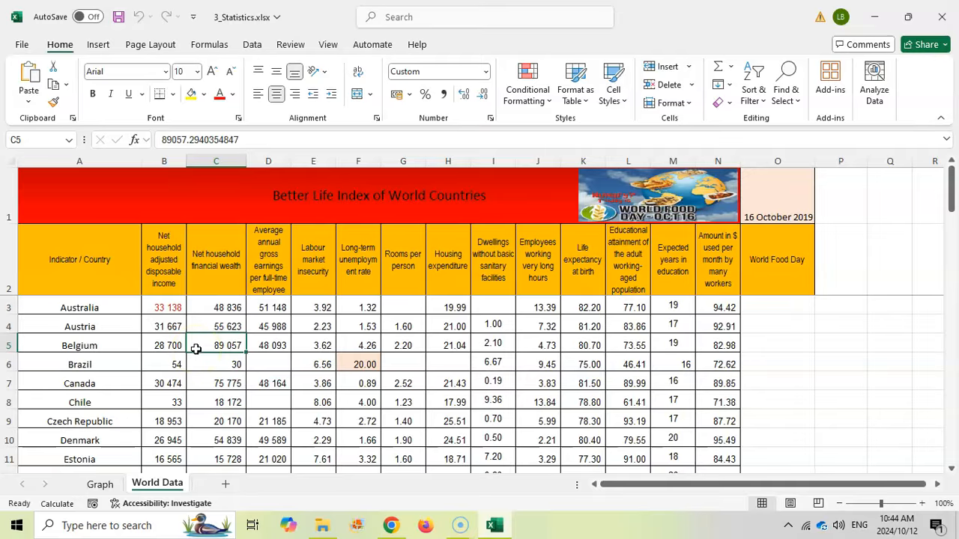
{"action": "left_click", "coordinate": [90, 364]}
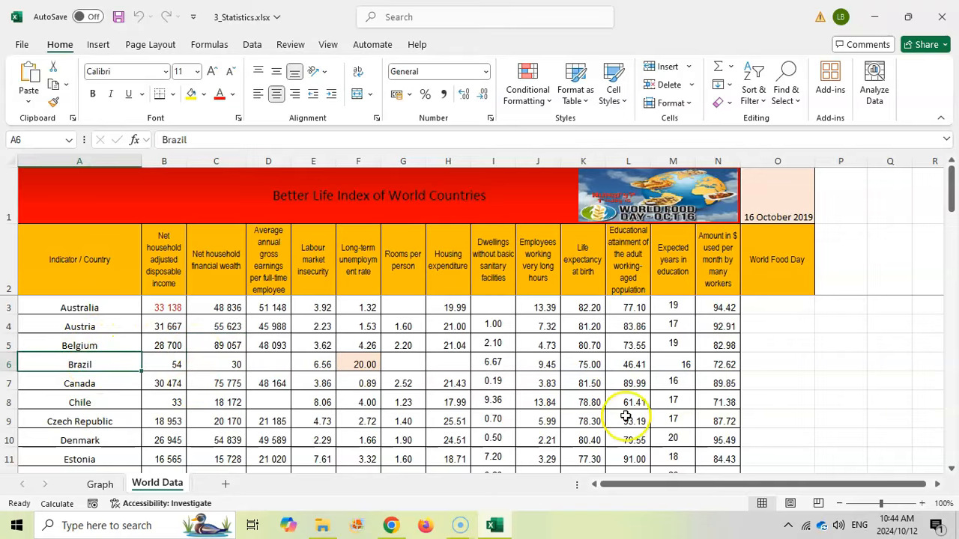
{"action": "left_click_drag", "start_coordinate": [633, 364], "coordinate": [680, 365]}
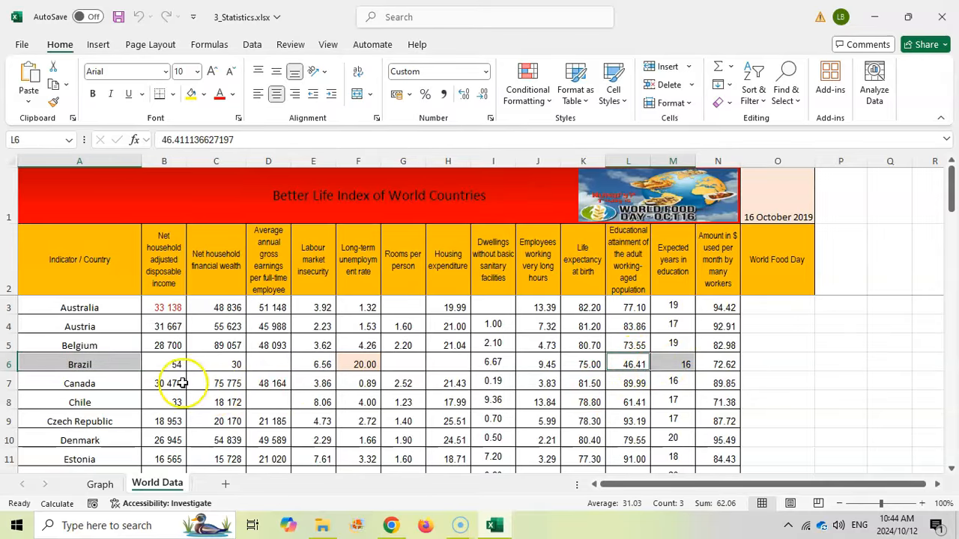
{"action": "scroll", "coordinate": [125, 350], "scroll_direction": "down", "scroll_amount": 8}
{"action": "left_click", "coordinate": [112, 383], "text": "ctrl"}
{"action": "left_click_drag", "start_coordinate": [629, 383], "coordinate": [674, 383]}
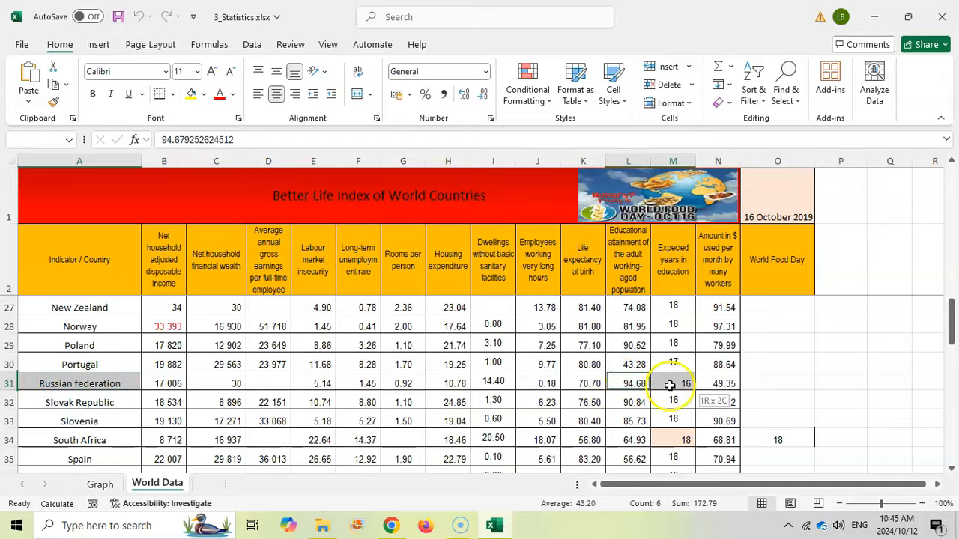
Step: Extend the selection with the country name, educational attainment and expected years cells of South Africa and United Kingdom
{"action": "left_click", "coordinate": [111, 436], "text": "ctrl"}
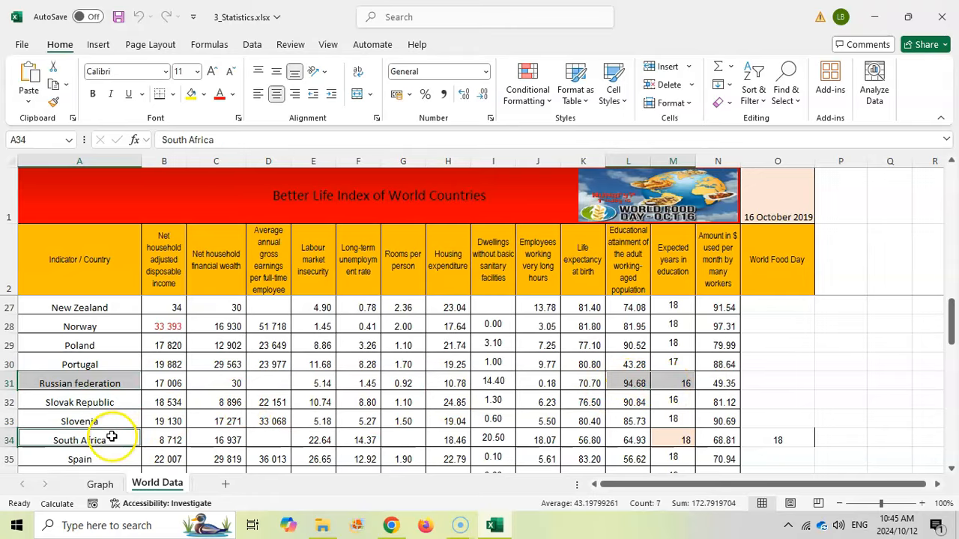
{"action": "left_click_drag", "start_coordinate": [636, 439], "coordinate": [672, 439]}
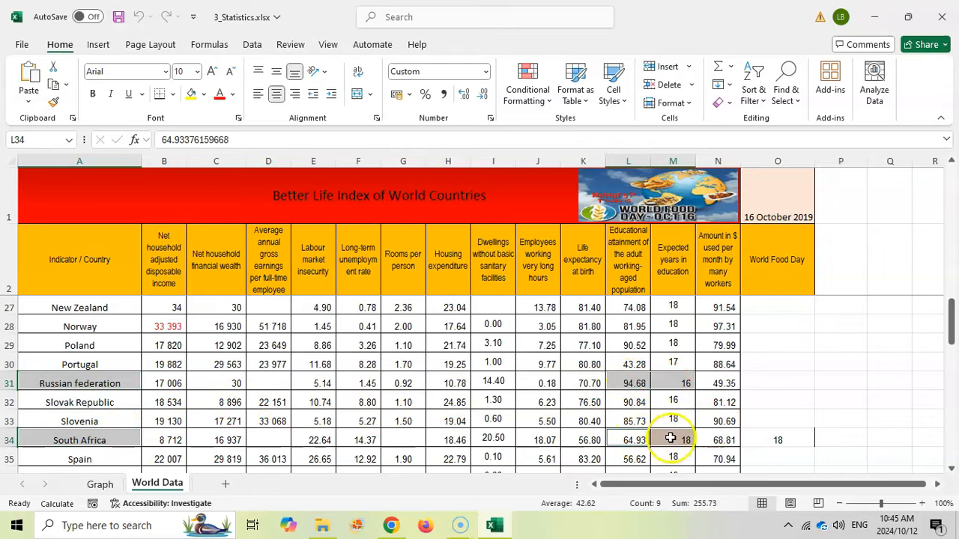
{"action": "scroll", "coordinate": [291, 380], "scroll_direction": "down", "scroll_amount": 3}
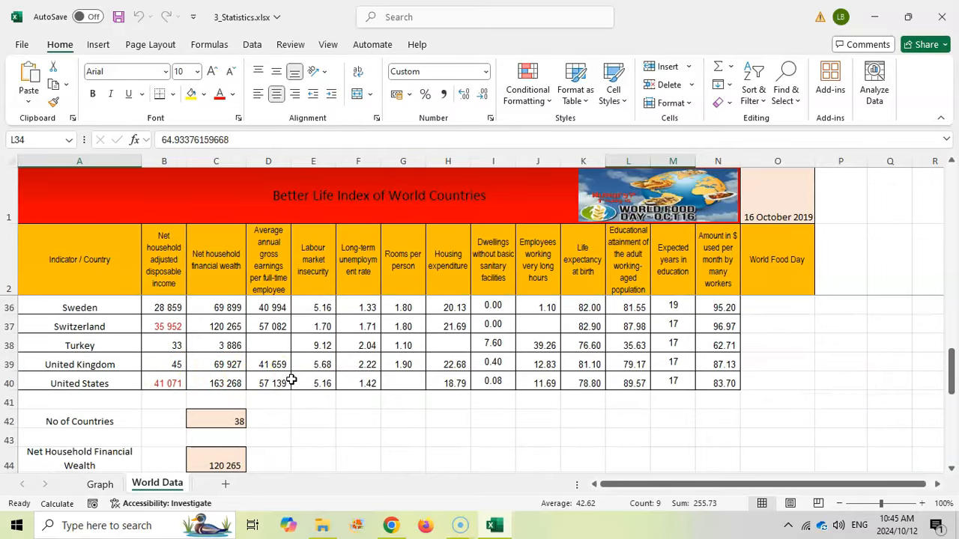
{"action": "left_click", "coordinate": [99, 363], "text": "ctrl"}
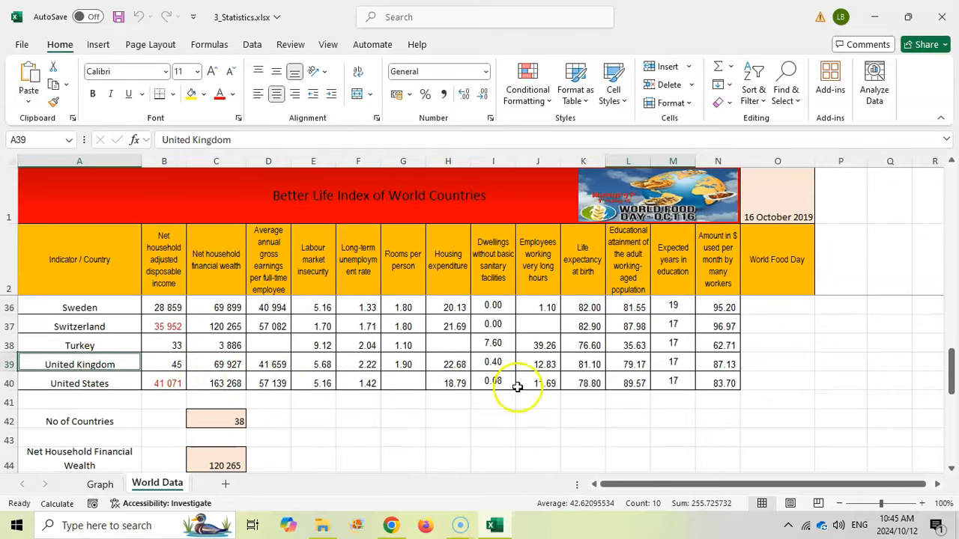
{"action": "left_click", "coordinate": [627, 364], "text": "ctrl"}
{"action": "scroll", "coordinate": [663, 371], "scroll_direction": "up", "scroll_amount": 11}
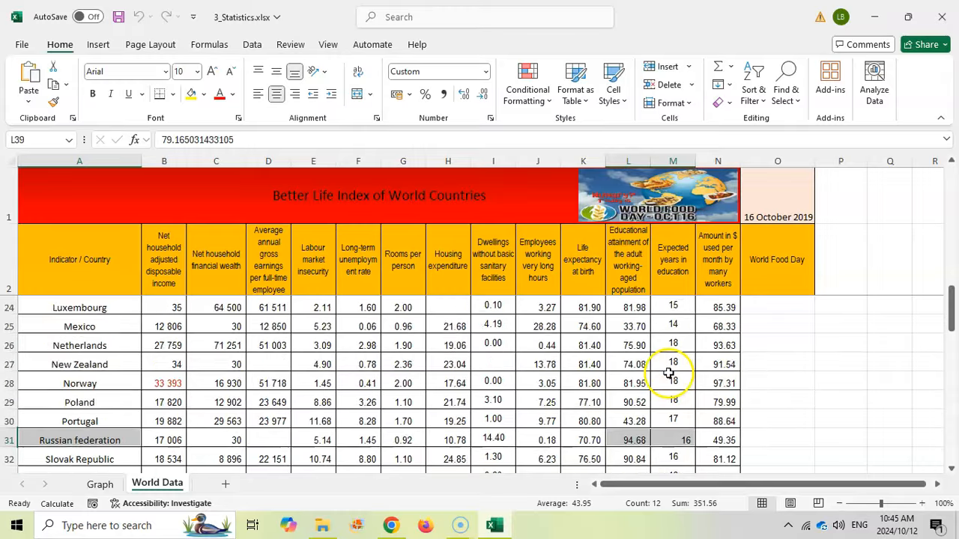
{"action": "left_click", "coordinate": [667, 371], "text": "ctrl"}
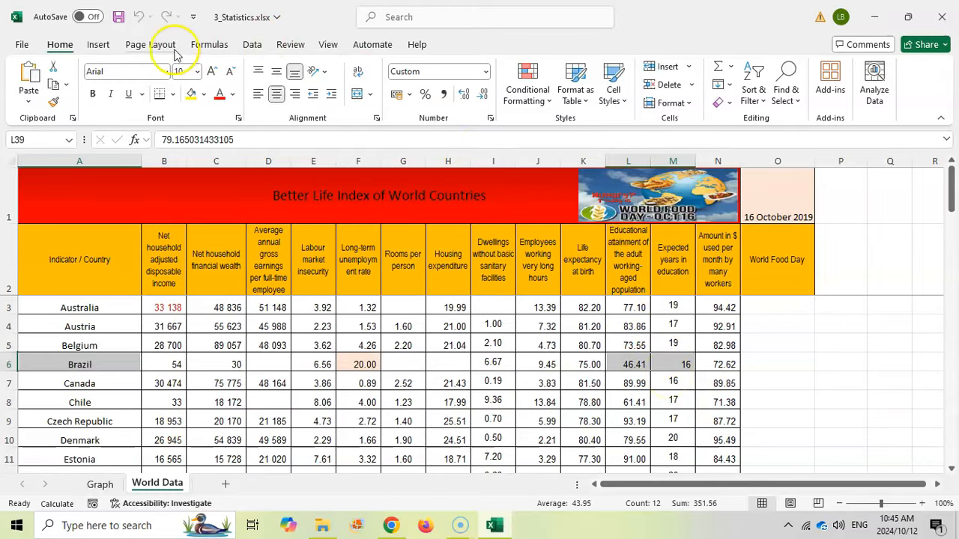
Step: Insert a 2-D clustered column chart from the selected four-country data and inspect its bars
{"action": "left_click", "coordinate": [96, 45]}
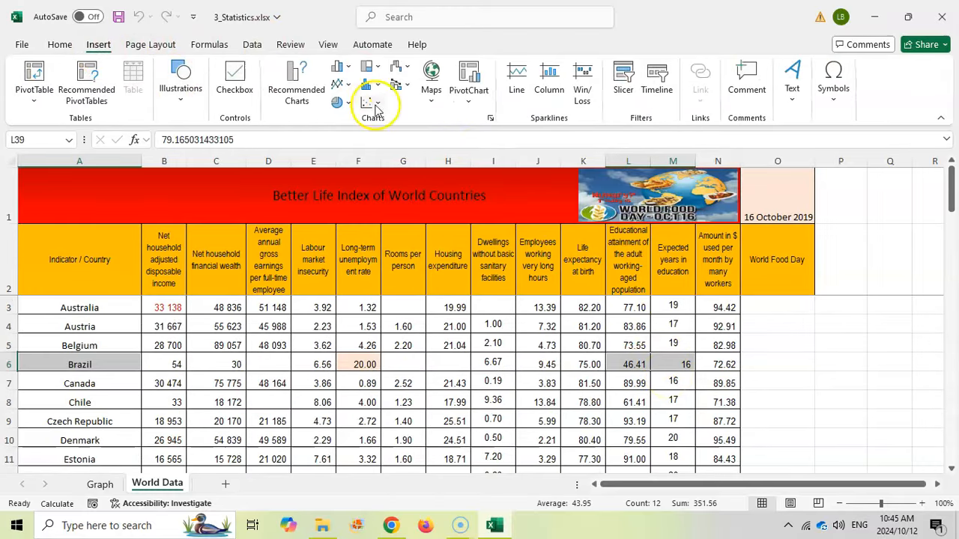
{"action": "left_click", "coordinate": [338, 66]}
{"action": "left_click", "coordinate": [355, 184]}
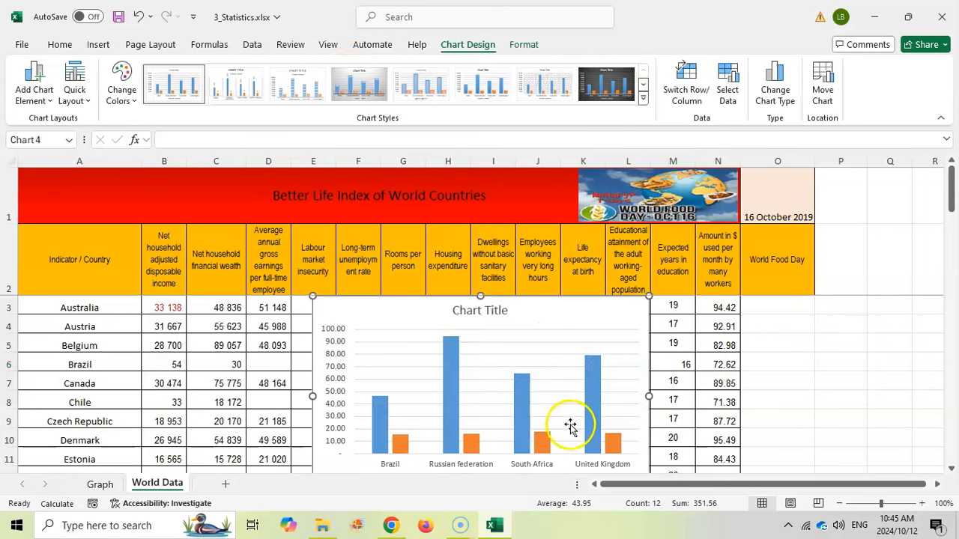
{"action": "scroll", "coordinate": [570, 424], "scroll_direction": "down", "scroll_amount": 1}
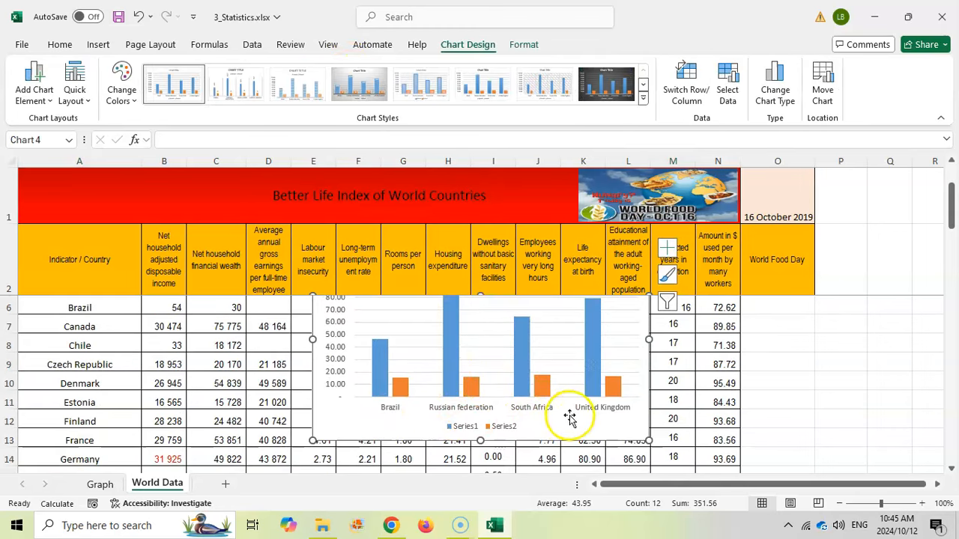
{"action": "mouse_move", "coordinate": [450, 370]}
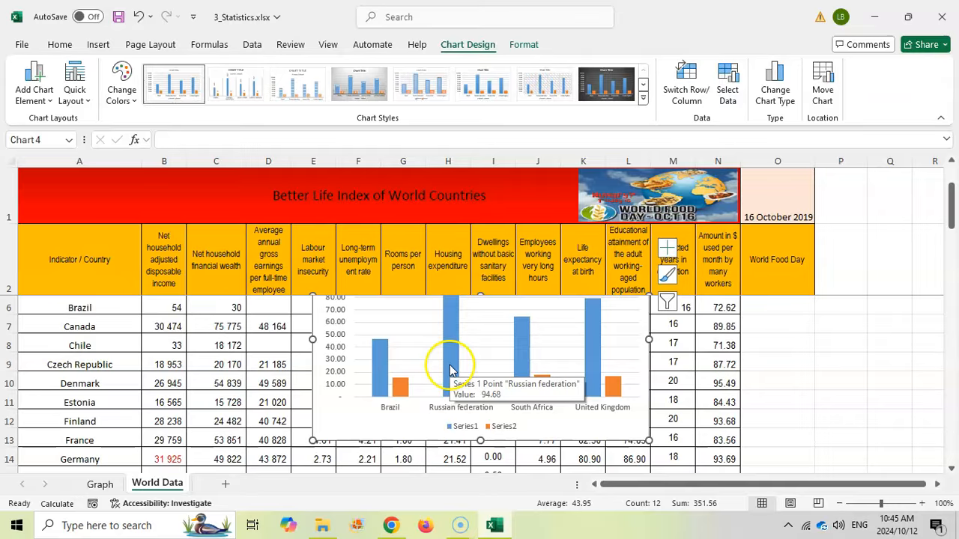
{"action": "scroll", "coordinate": [567, 396], "scroll_direction": "up", "scroll_amount": 1}
Step: Compare the four-country chart and the Graph sheet with the question 3.15 requirements and mark allocation in the question paper
{"action": "left_click", "coordinate": [388, 529]}
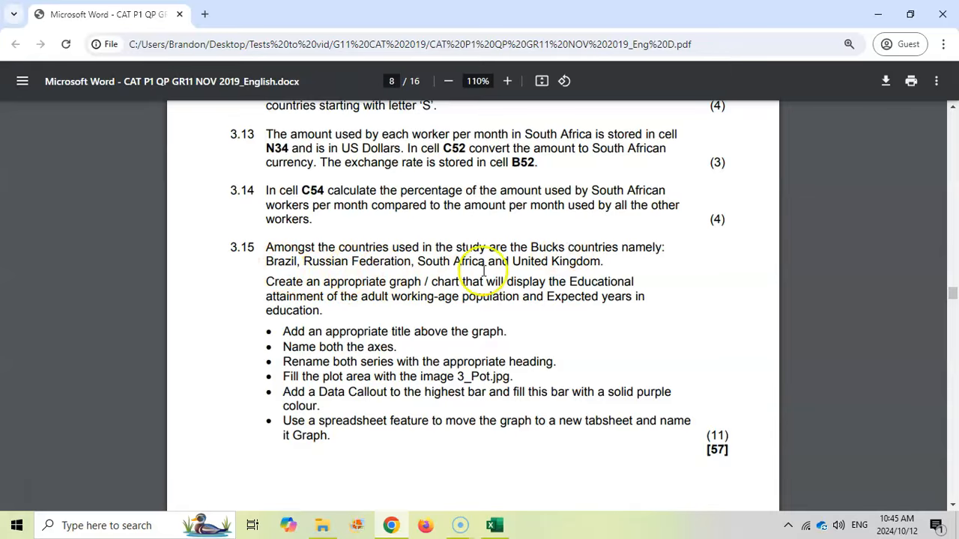
{"action": "left_click", "coordinate": [494, 526]}
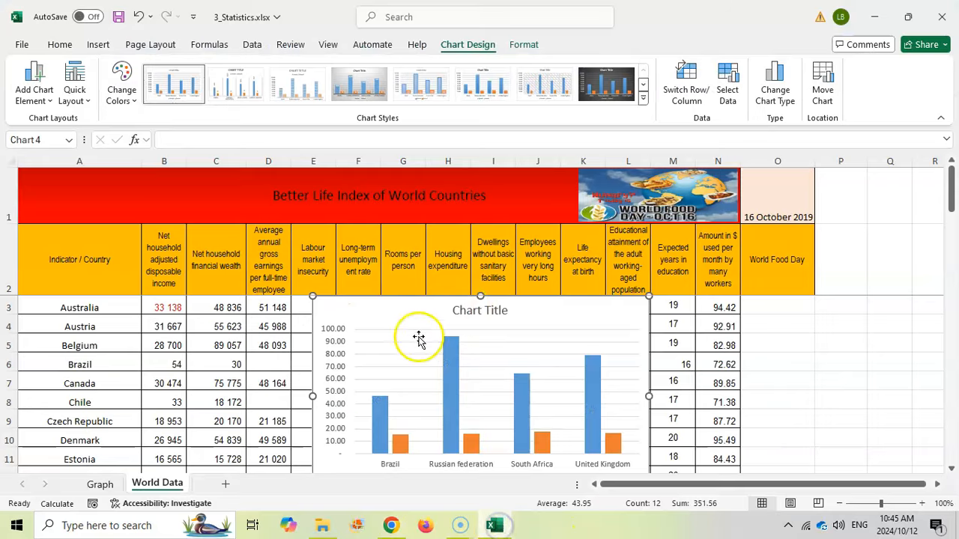
{"action": "scroll", "coordinate": [471, 378], "scroll_direction": "down", "scroll_amount": 1}
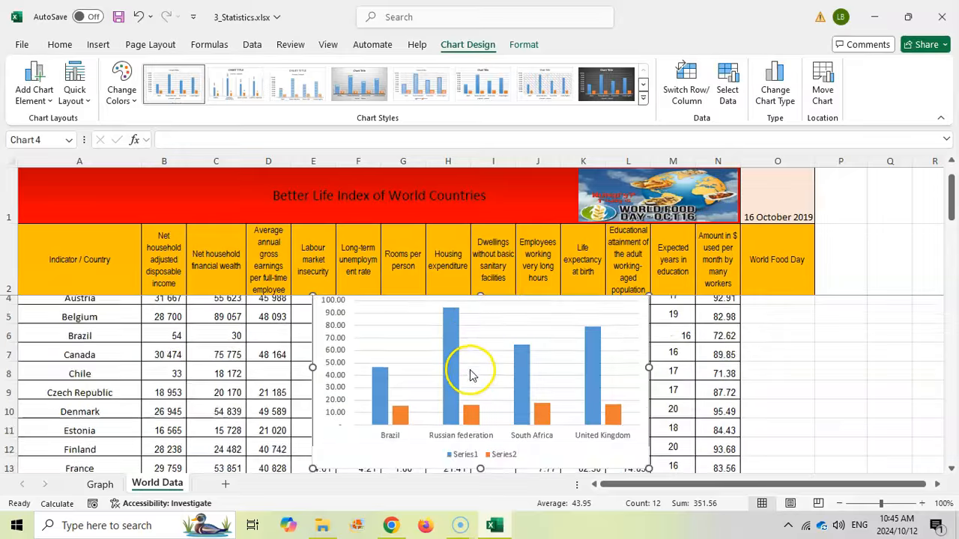
{"action": "left_click", "coordinate": [100, 485]}
{"action": "key", "text": "ctrl+Page_Down"}
{"action": "left_click", "coordinate": [390, 525]}
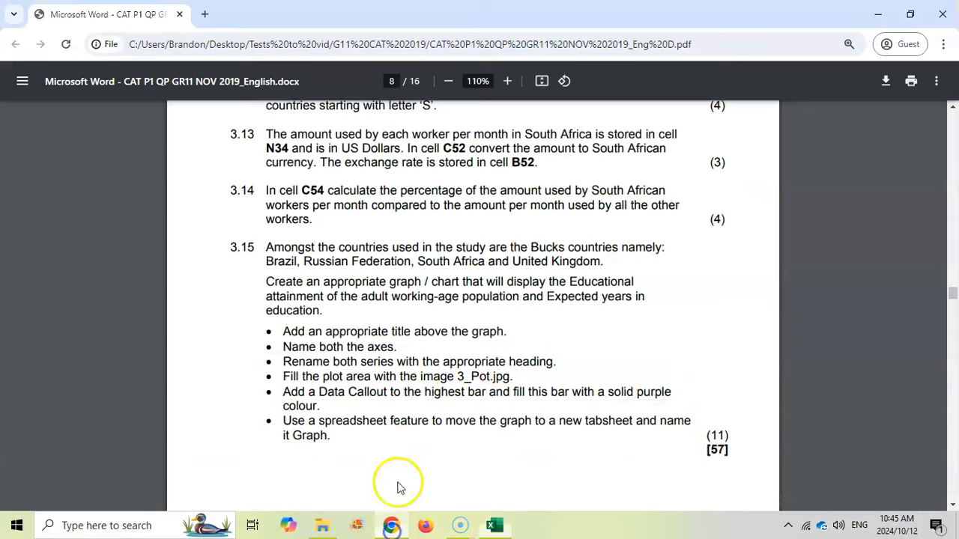
{"action": "left_click", "coordinate": [715, 445]}
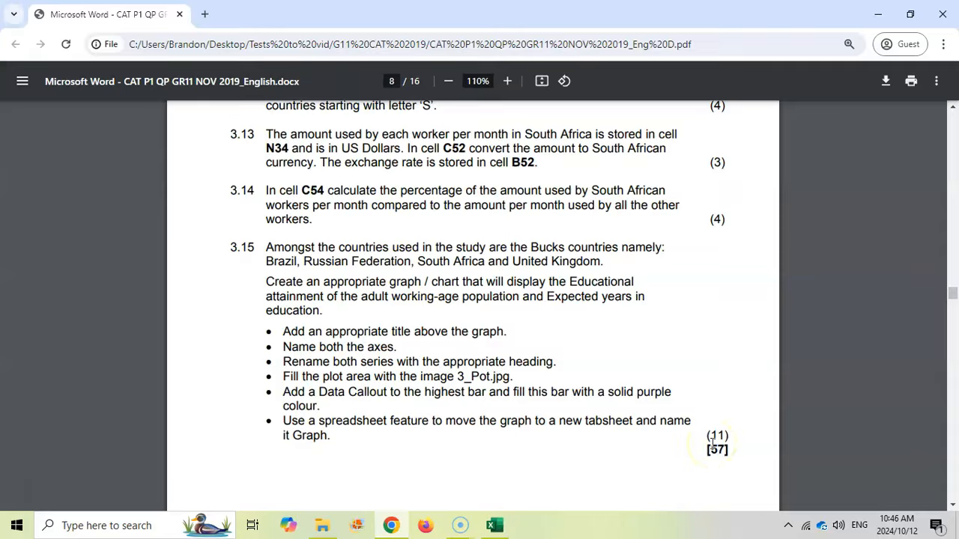
{"action": "left_click", "coordinate": [387, 494]}
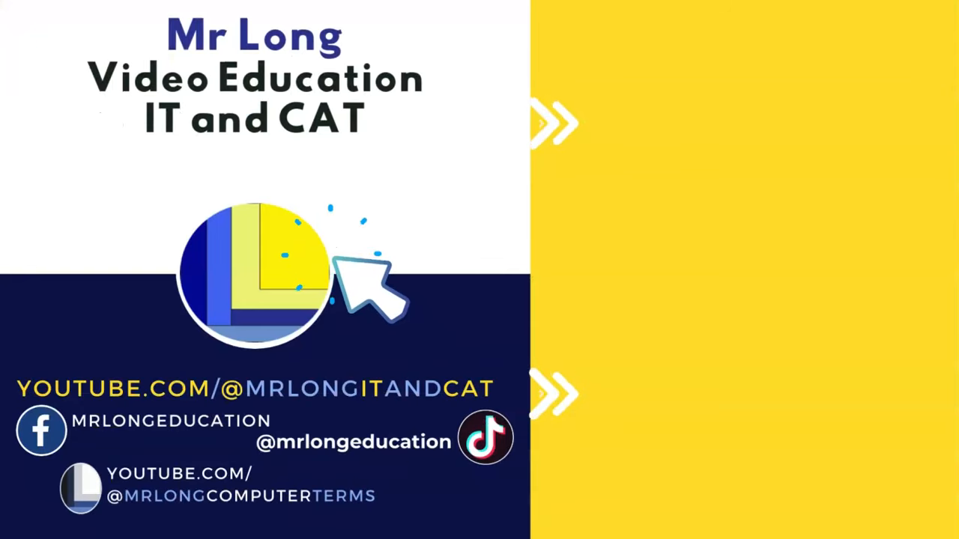